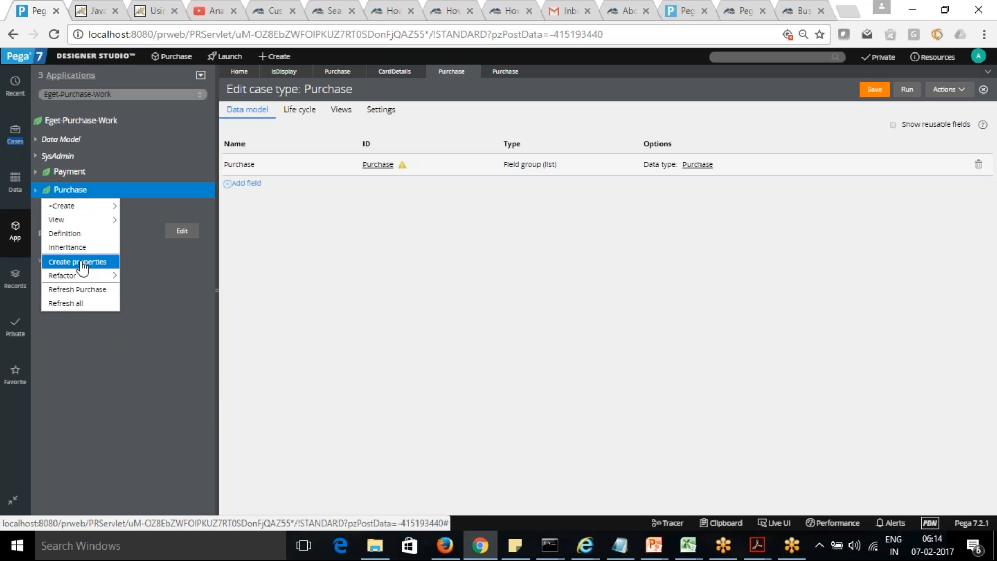
# Step: Start a new Section rule under the Purchase class
pyautogui.moveTo(89, 207)
pyautogui.moveTo(160, 213)
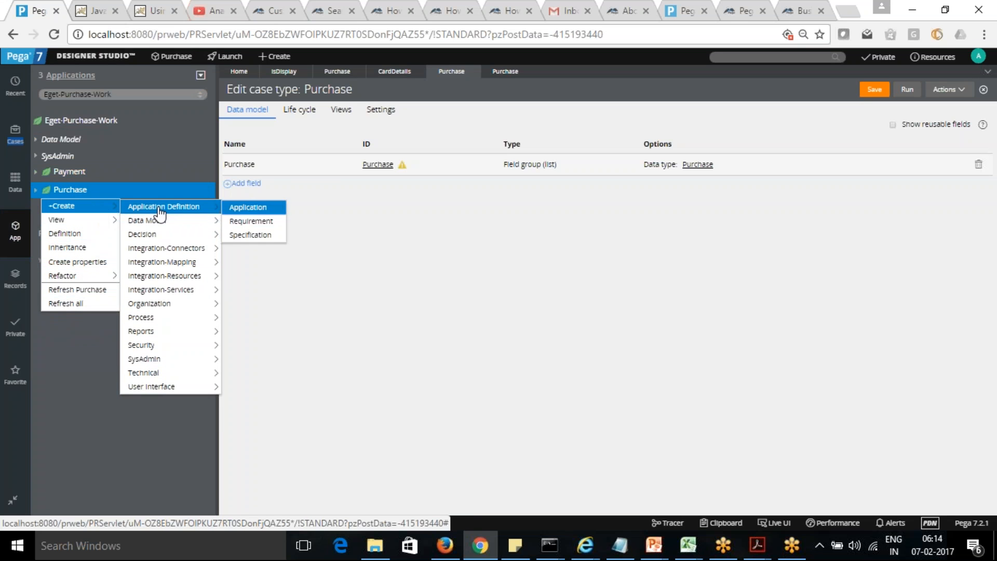
pyautogui.moveTo(176, 388)
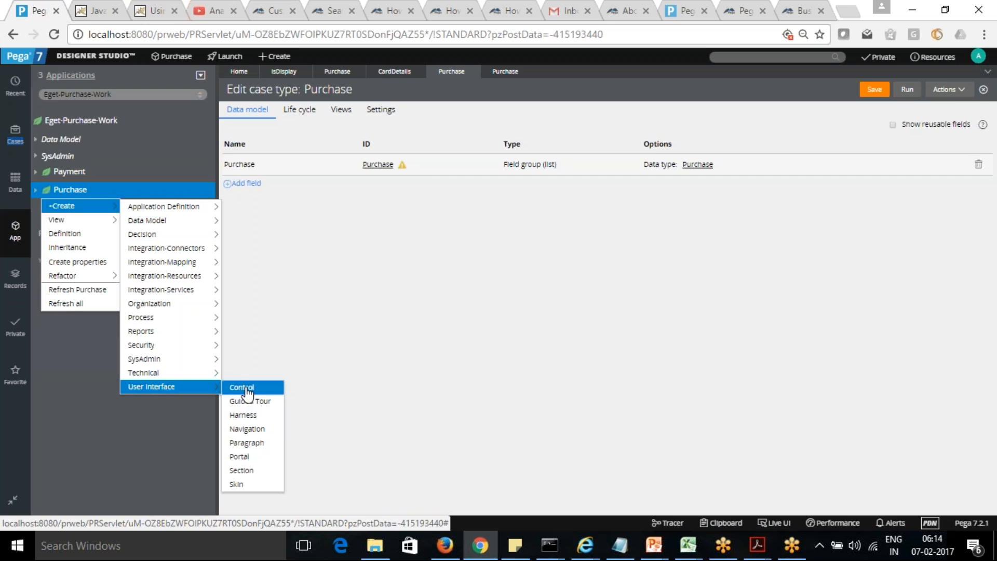
pyautogui.click(258, 471)
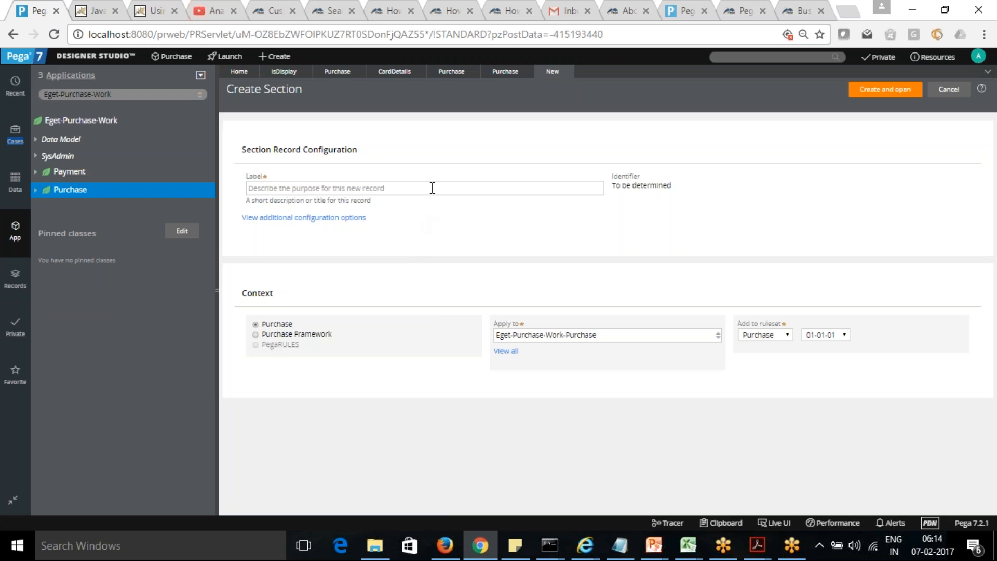
# Step: Label the new section DisplayPurchaseList, then create and open it in the Eget-Purchase-Work-Purchase context
pyautogui.click(433, 188)
pyautogui.write('Disp')
pyautogui.press('BackSpace')
pyautogui.press('BackSpace')
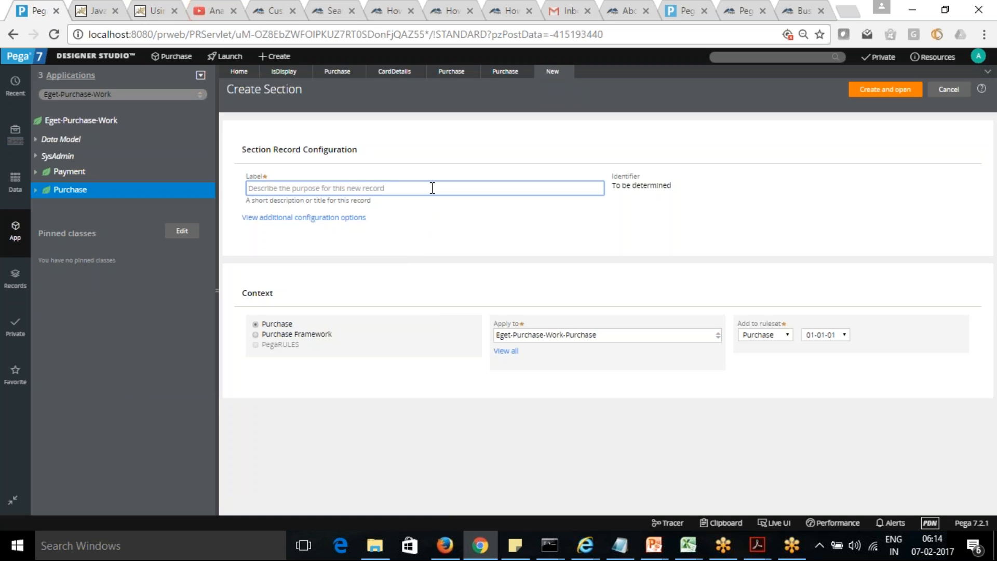
pyautogui.write('P')
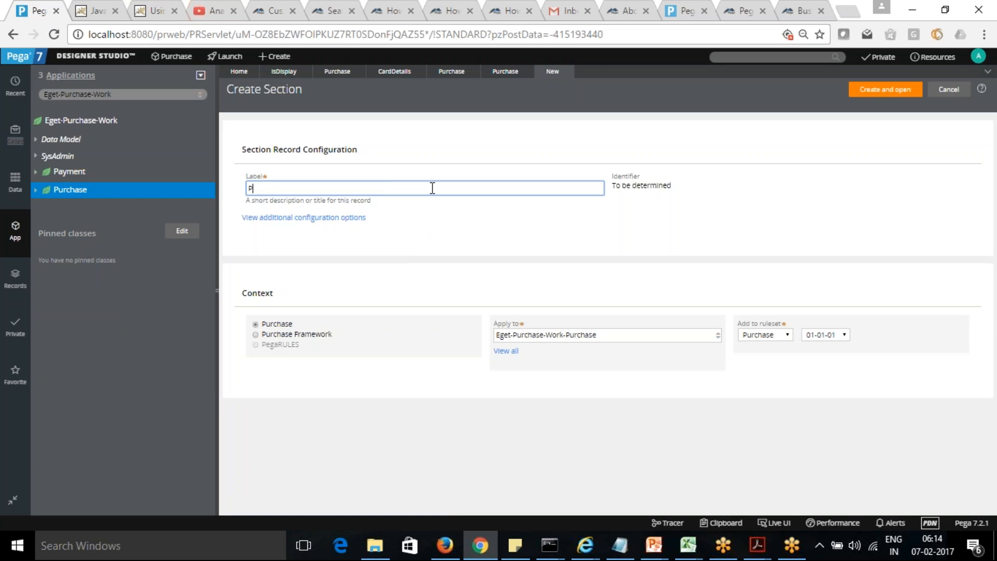
pyautogui.write('urchas')
pyautogui.write('Displ')
pyautogui.press('BackSpace')
pyautogui.press('BackSpace')
pyautogui.press('BackSpace')
pyautogui.press('BackSpace')
pyautogui.write('isplay')
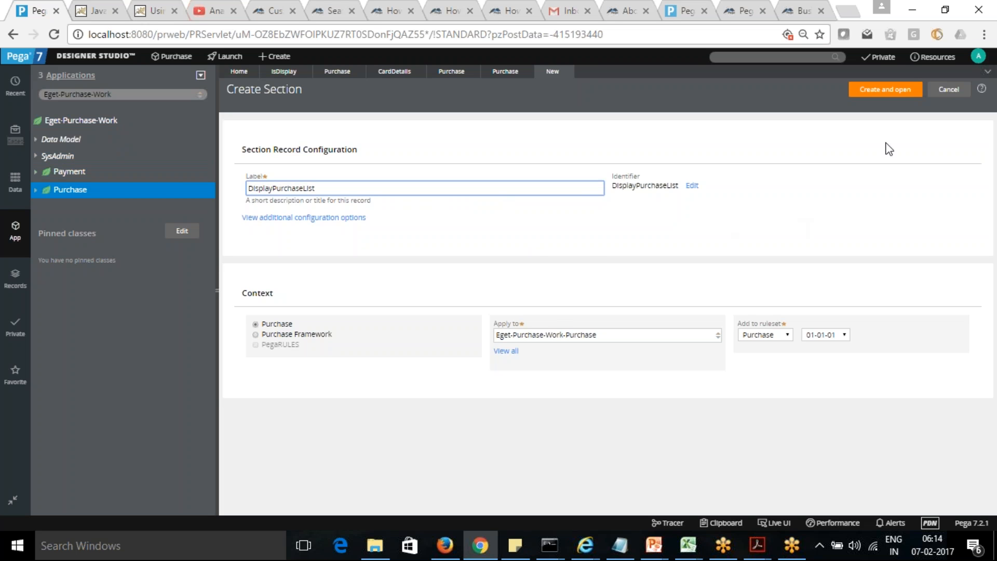
pyautogui.click(891, 91)
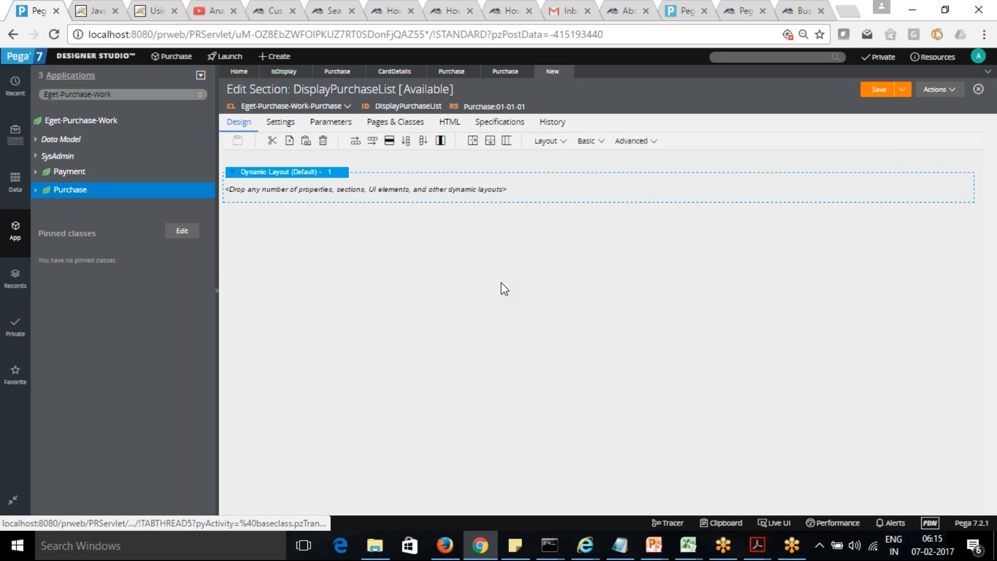
# Step: Add a repeating layout of type Grid to the section, below the default dynamic layout
pyautogui.click(561, 148)
pyautogui.moveTo(620, 162); pyautogui.dragTo(422, 237)
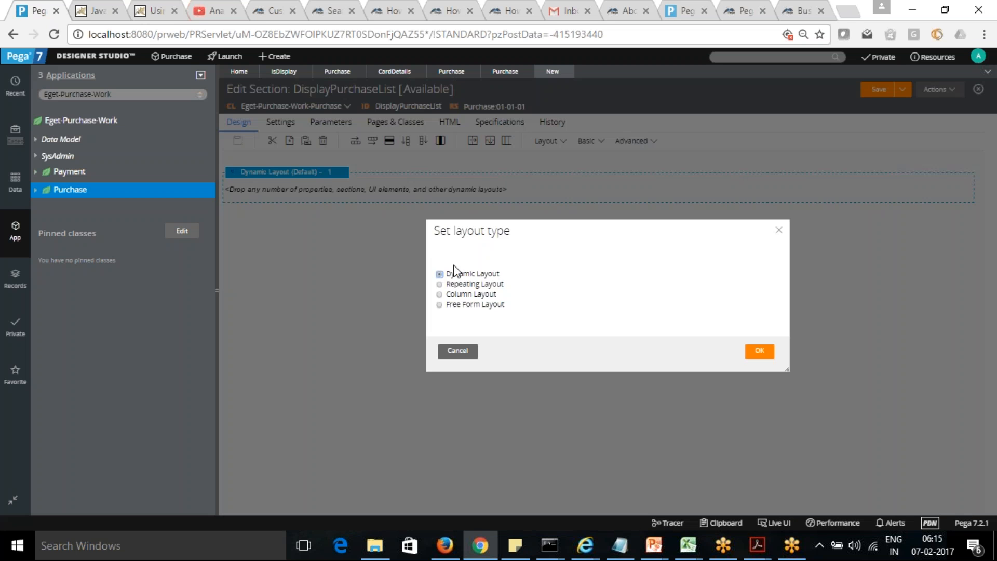
pyautogui.click(440, 285)
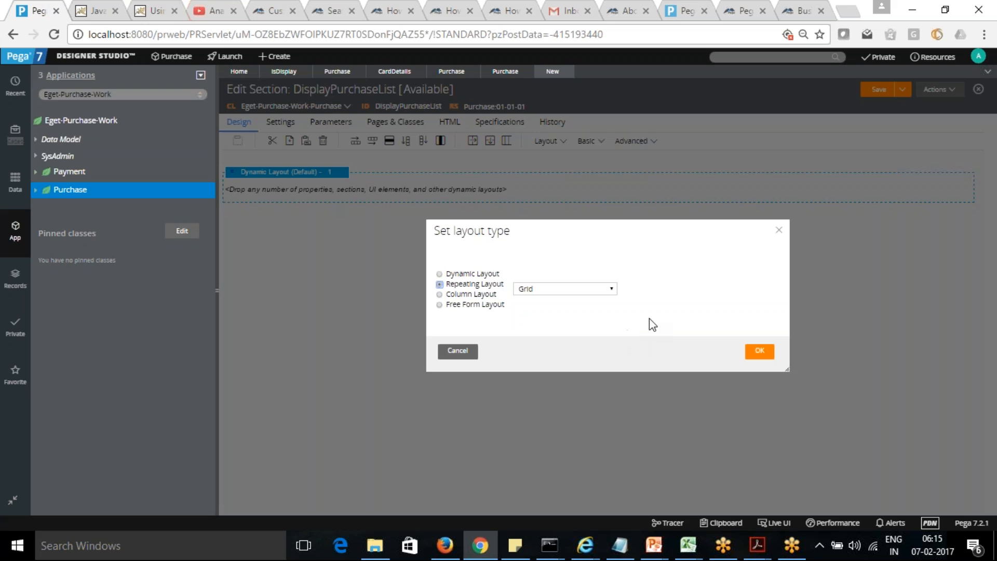
pyautogui.click(612, 290)
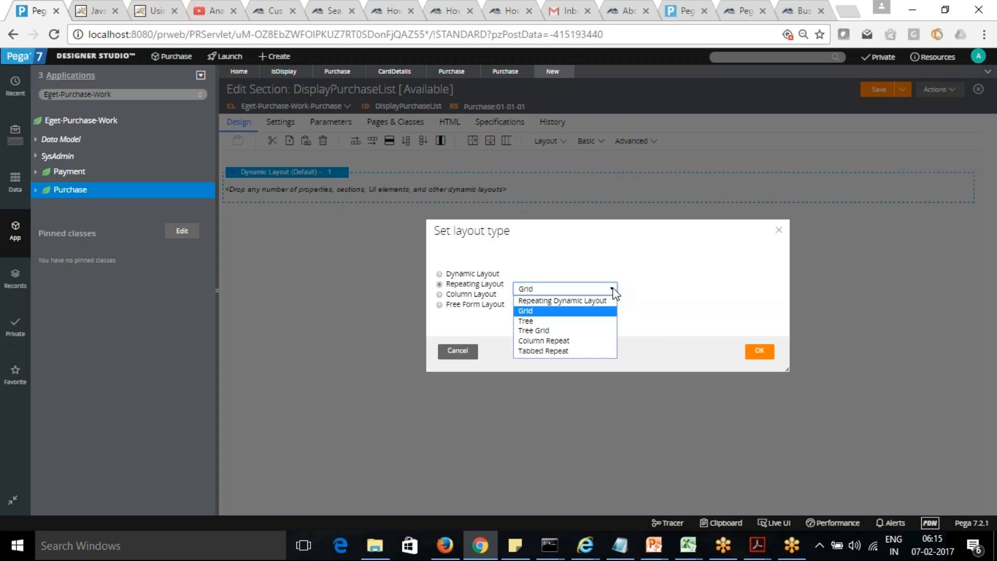
pyautogui.click(613, 288)
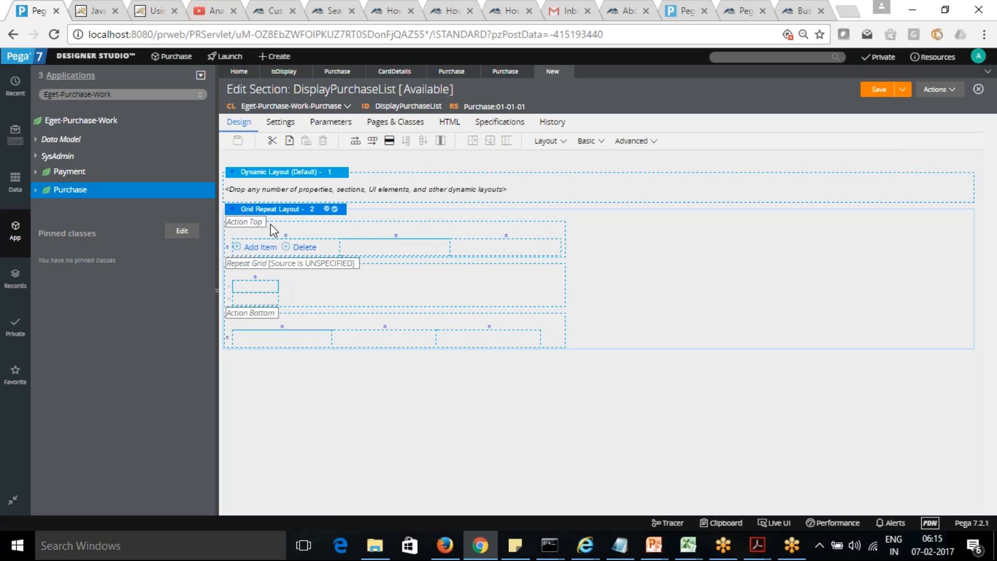
# Step: Try to set the grid repeat layout's List/Group source to the Purchase property
pyautogui.click(328, 210)
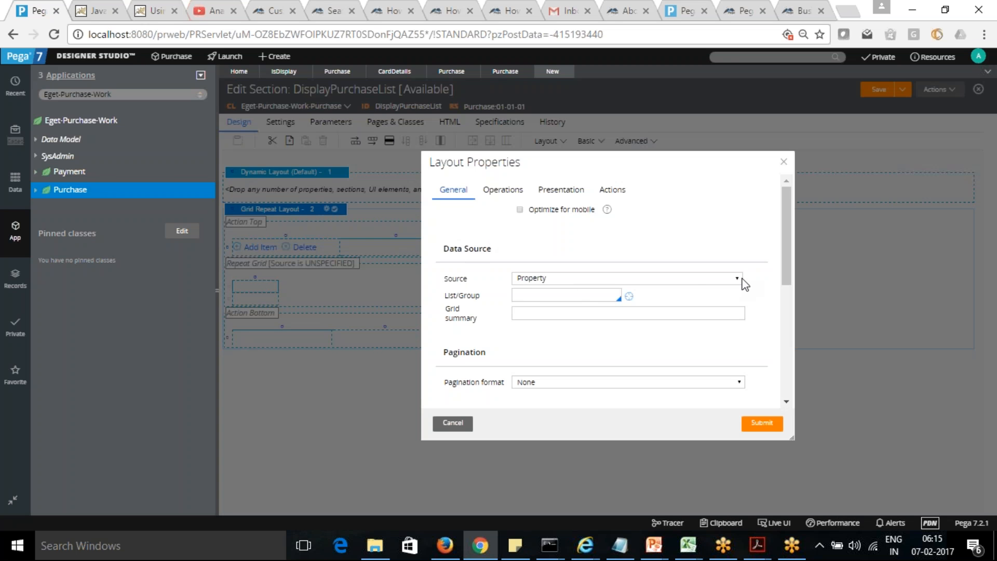
pyautogui.click(534, 297)
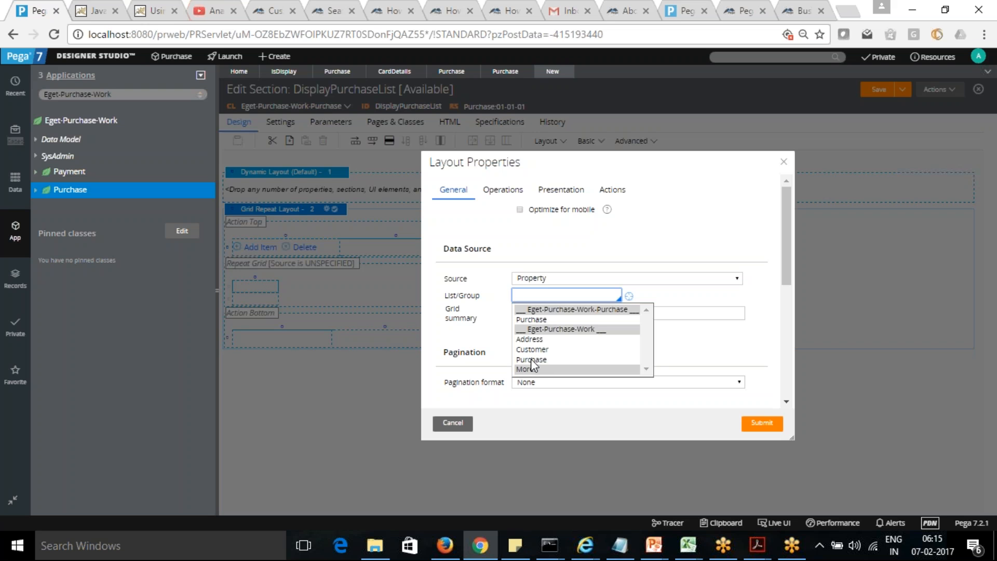
pyautogui.click(533, 323)
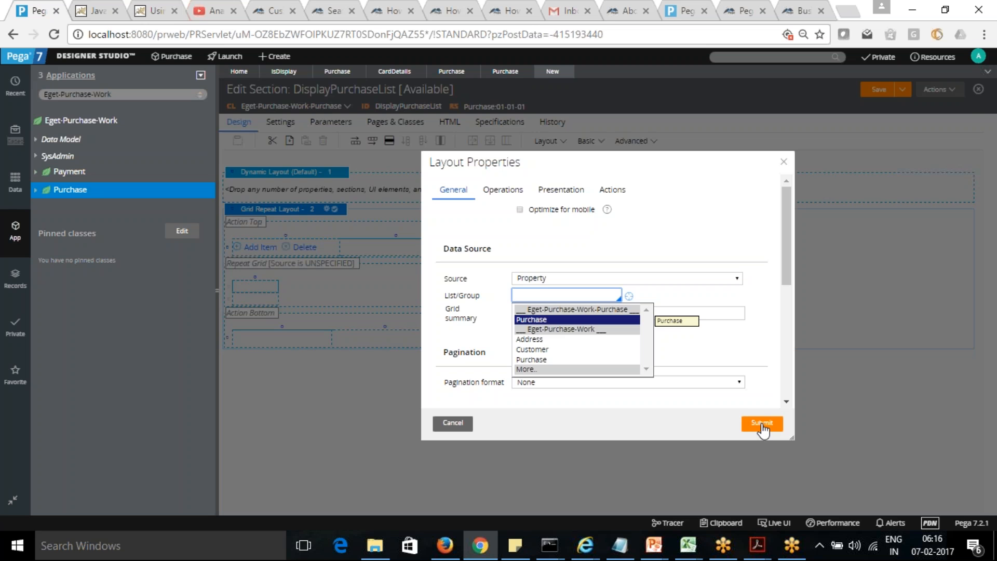
pyautogui.click(762, 423)
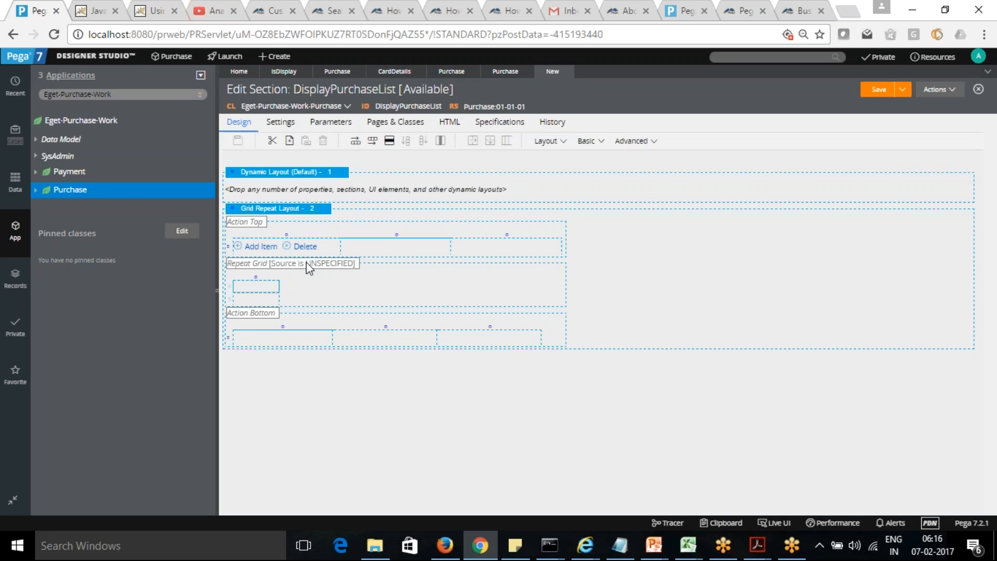
# Step: Set the grid repeat layout's List/Group to .Purchase, keeping Property as the source, and review its conditions, header and footer settings
pyautogui.click(304, 210)
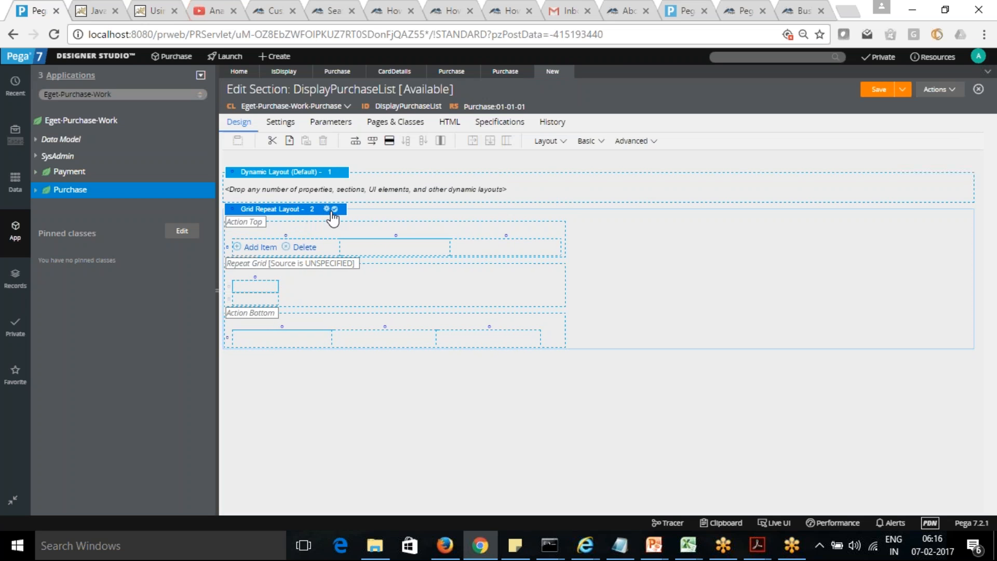
pyautogui.click(326, 210)
pyautogui.click(579, 294)
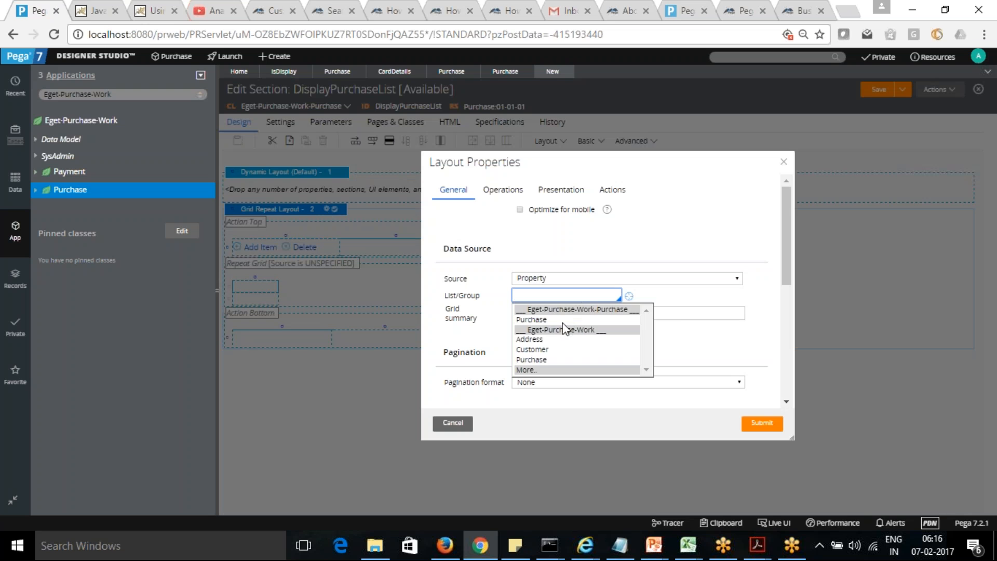
pyautogui.click(536, 320)
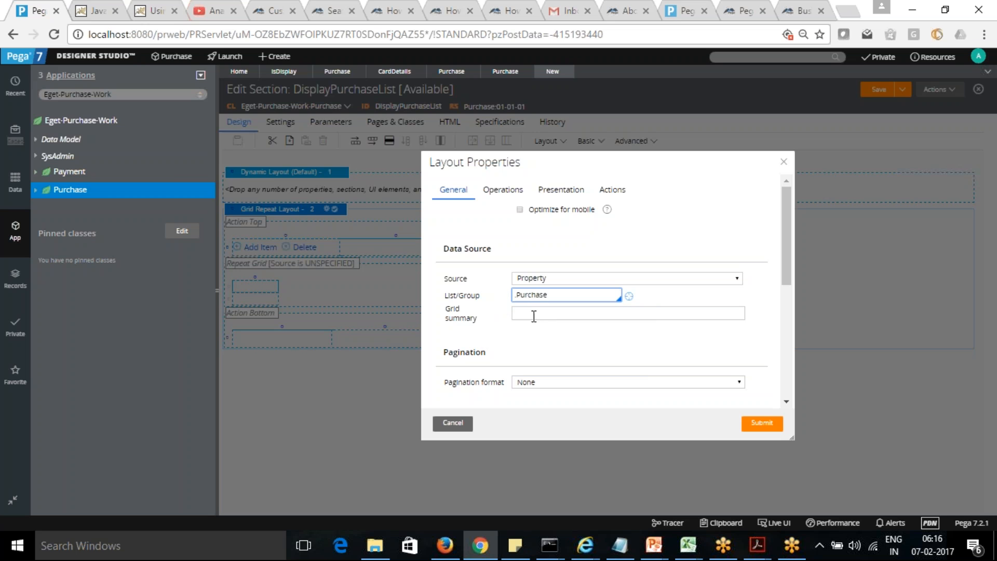
pyautogui.click(550, 315)
pyautogui.moveTo(786, 258); pyautogui.dragTo(791, 344)
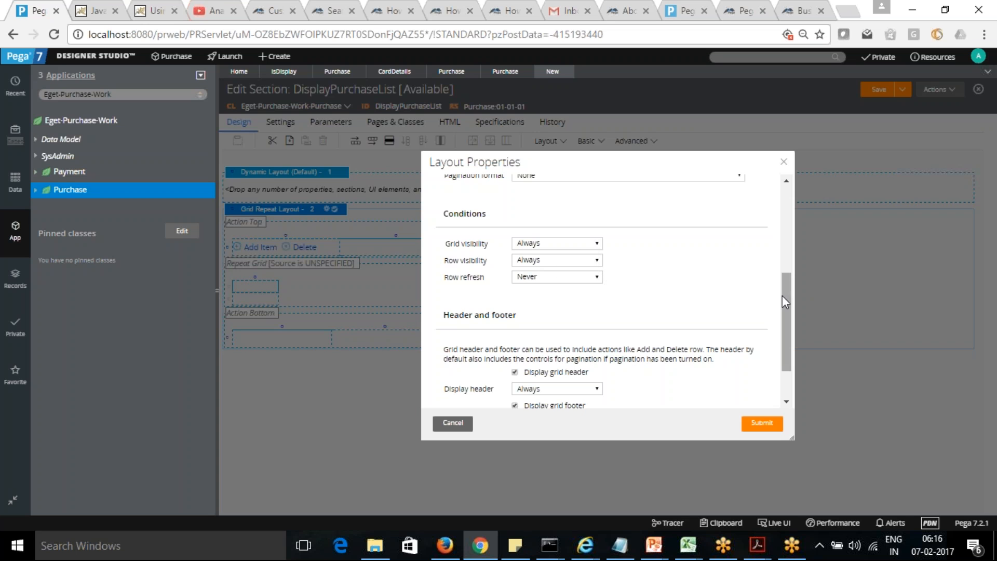
pyautogui.moveTo(782, 294); pyautogui.dragTo(791, 319)
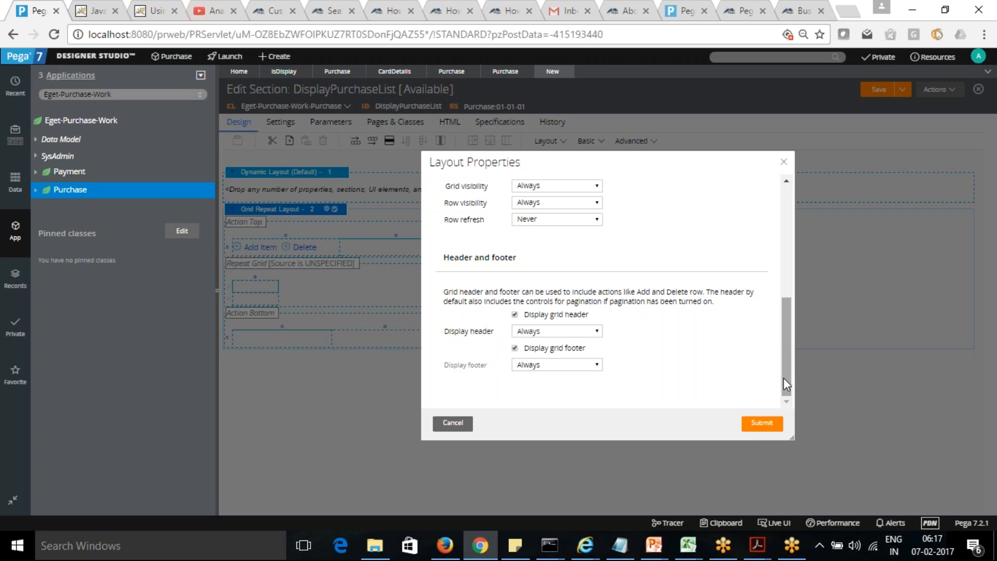
pyautogui.moveTo(785, 371); pyautogui.dragTo(782, 245)
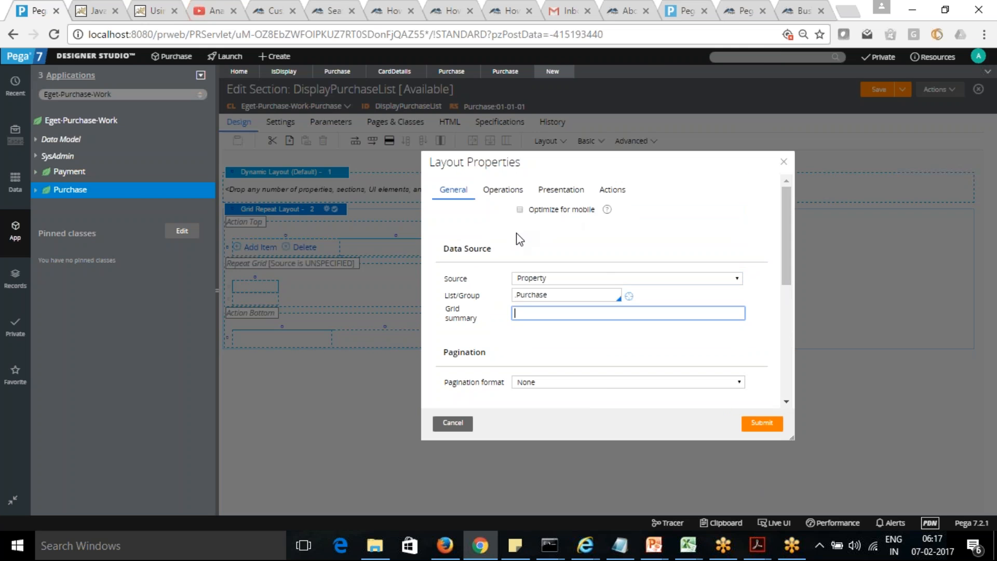
# Step: Set the grid's row editing to Inline with rows always editable, and submit the layout properties
pyautogui.click(503, 191)
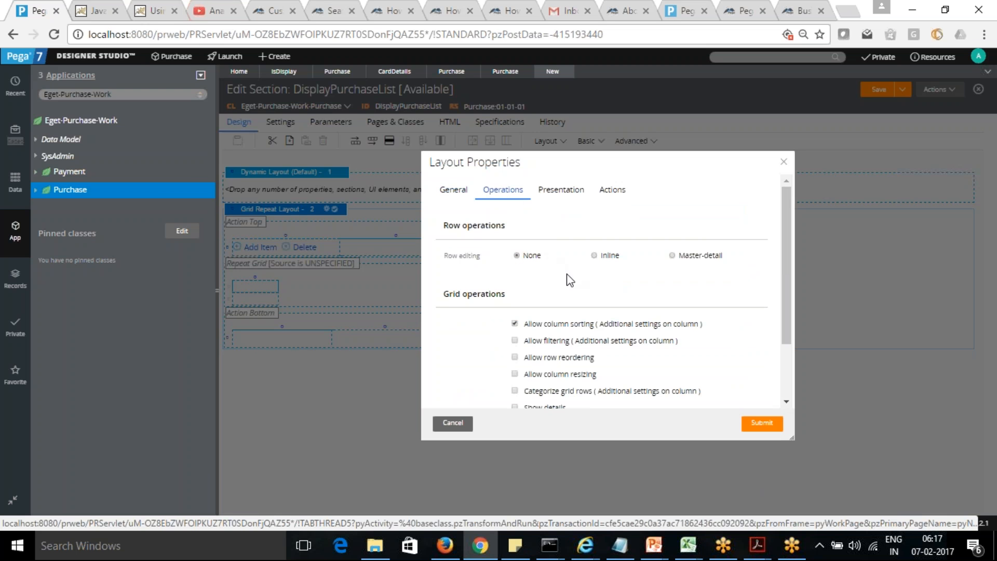
pyautogui.click(595, 255)
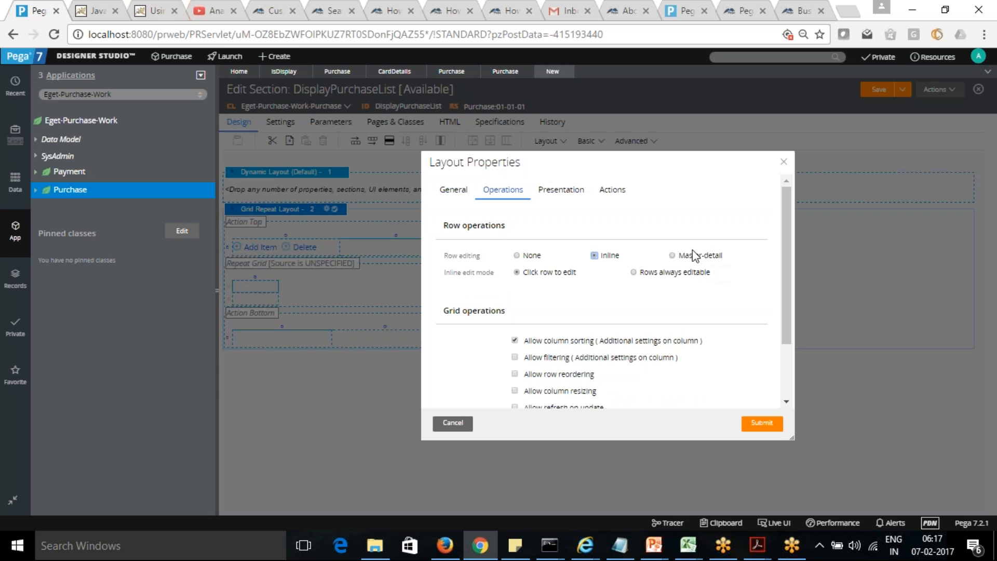
pyautogui.click(634, 272)
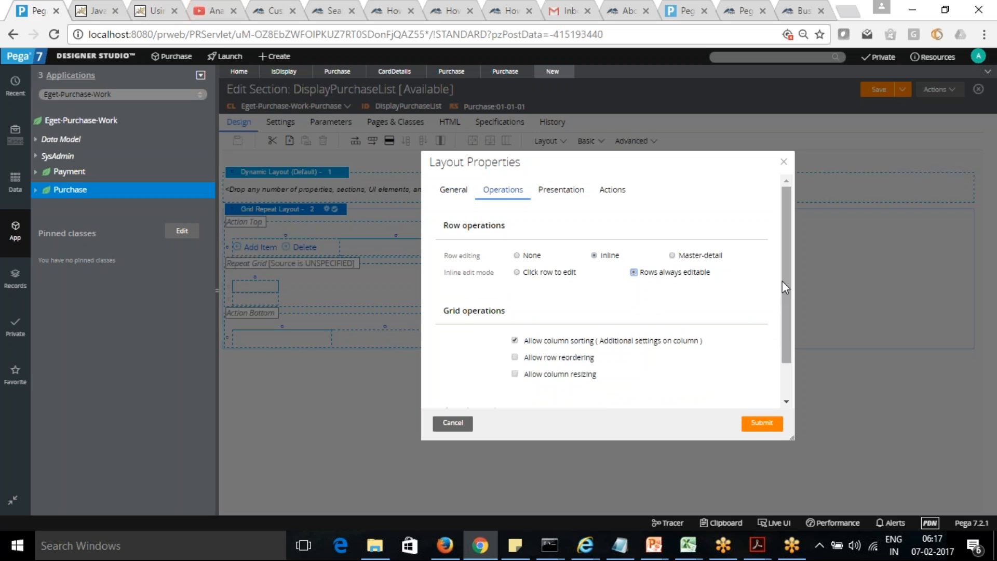
pyautogui.scroll(-1, 786, 290)
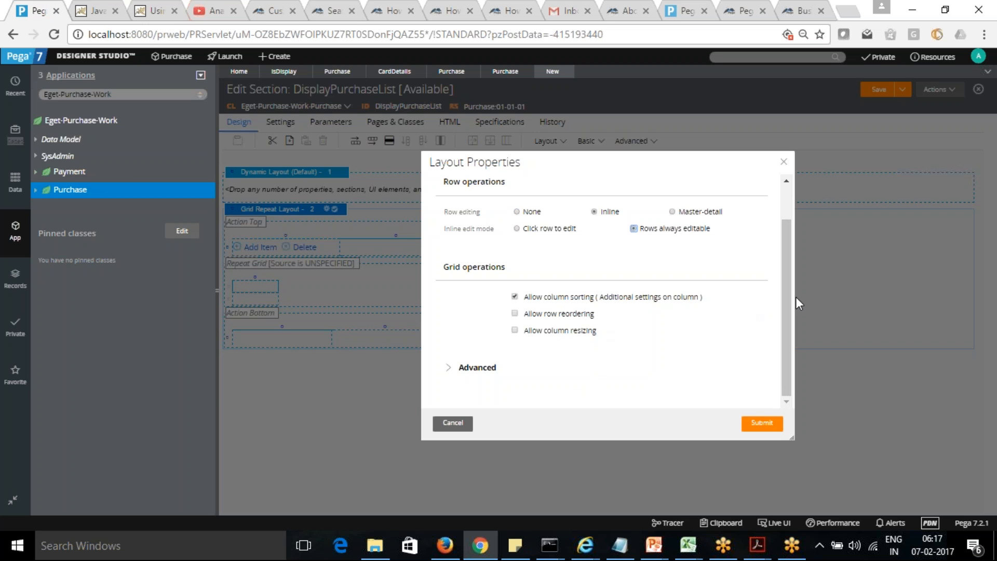
pyautogui.click(450, 368)
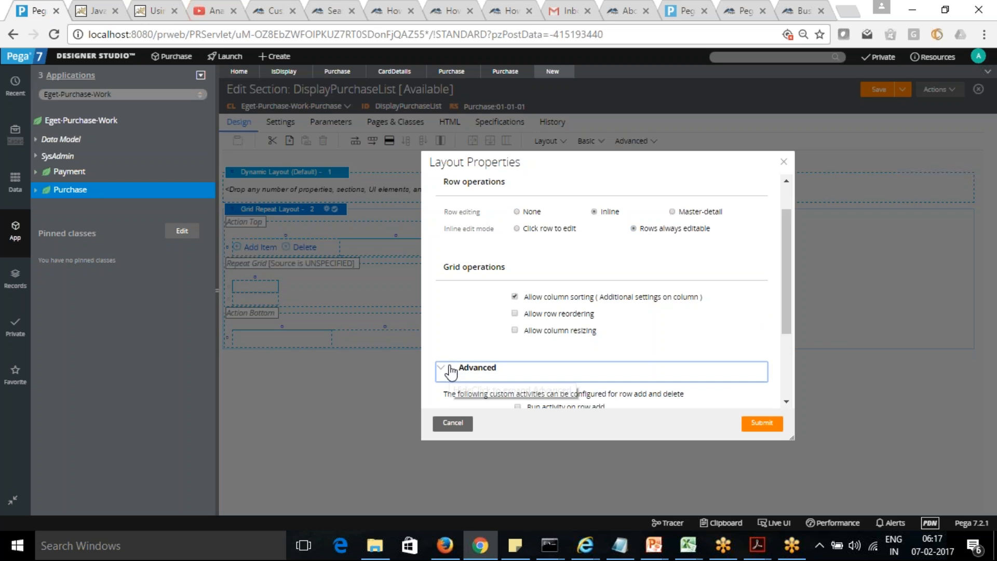
pyautogui.moveTo(787, 310); pyautogui.dragTo(792, 387)
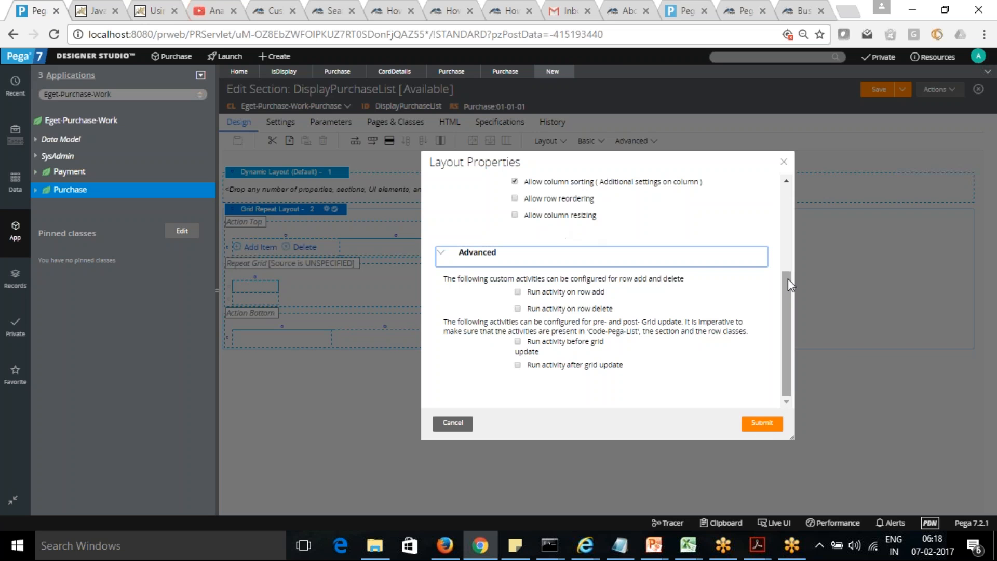
pyautogui.click(445, 255)
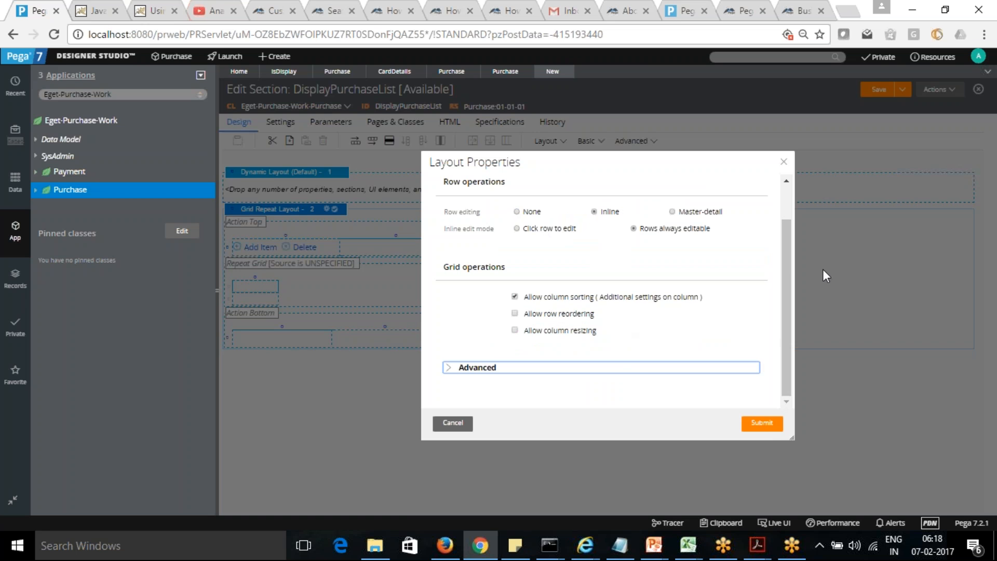
pyautogui.moveTo(784, 269); pyautogui.dragTo(782, 218)
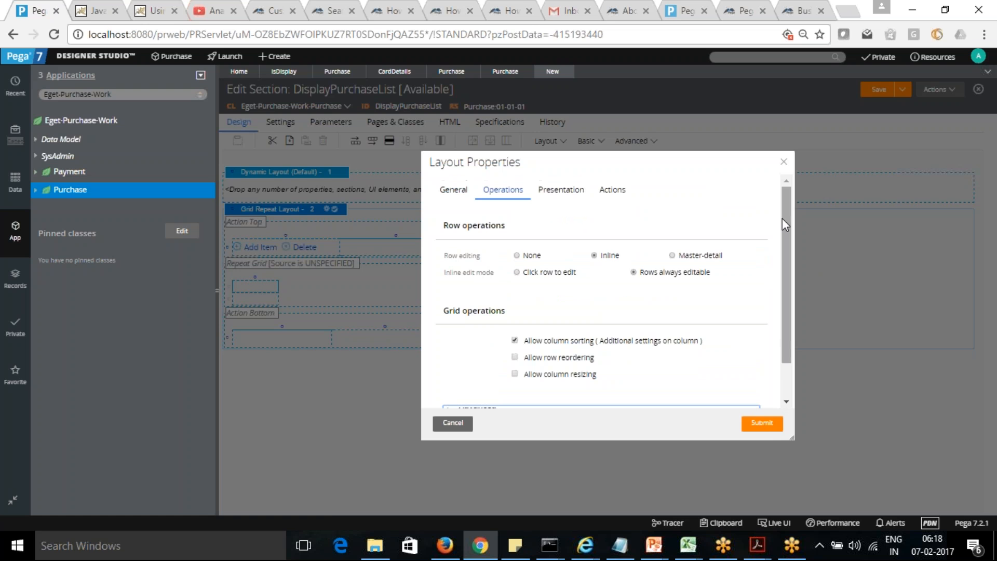
pyautogui.click(561, 190)
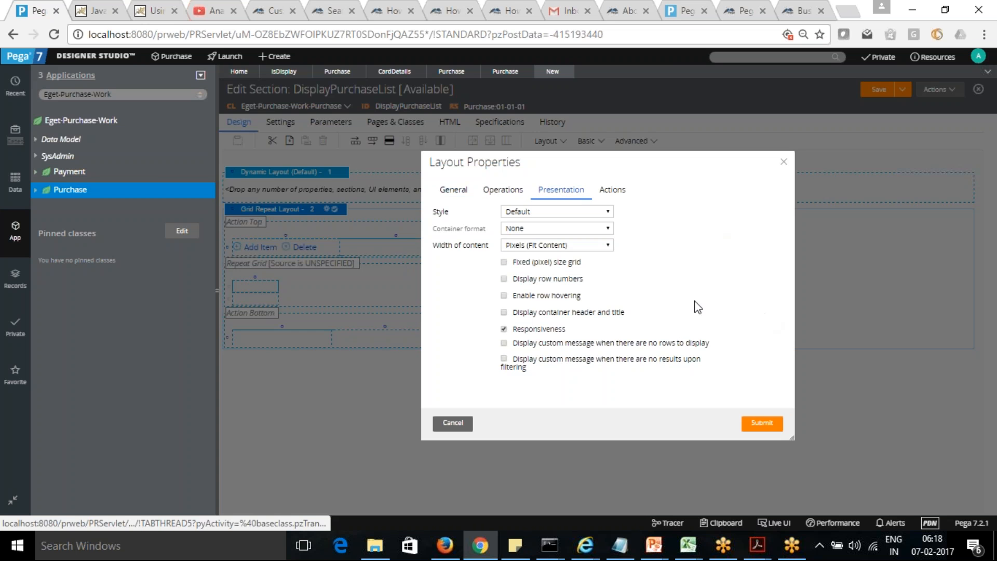
pyautogui.click(771, 432)
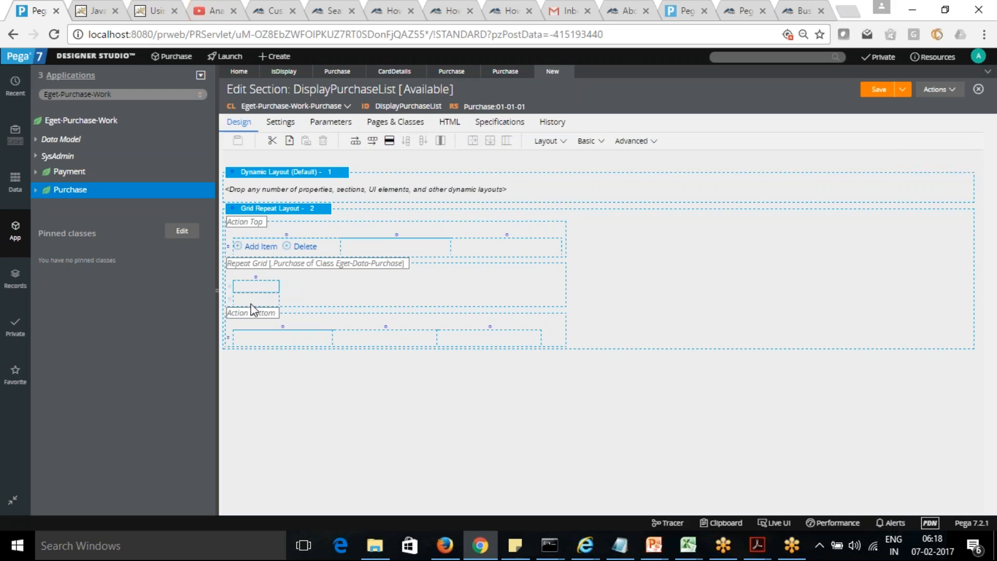
# Step: Insert three more columns after the first column of the repeat grid
pyautogui.click(258, 287)
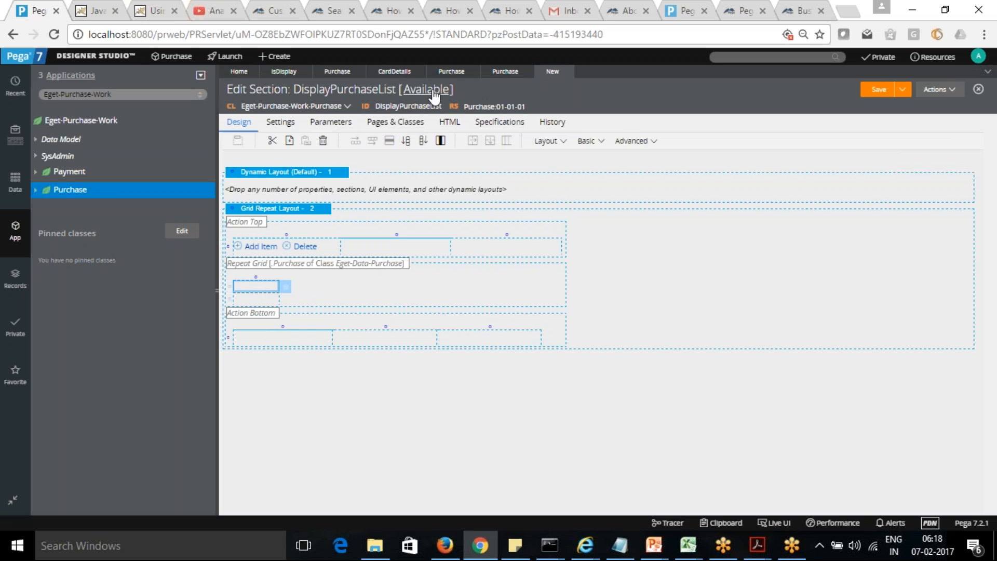
pyautogui.click(423, 141)
pyautogui.click(423, 141)
pyautogui.click(424, 140)
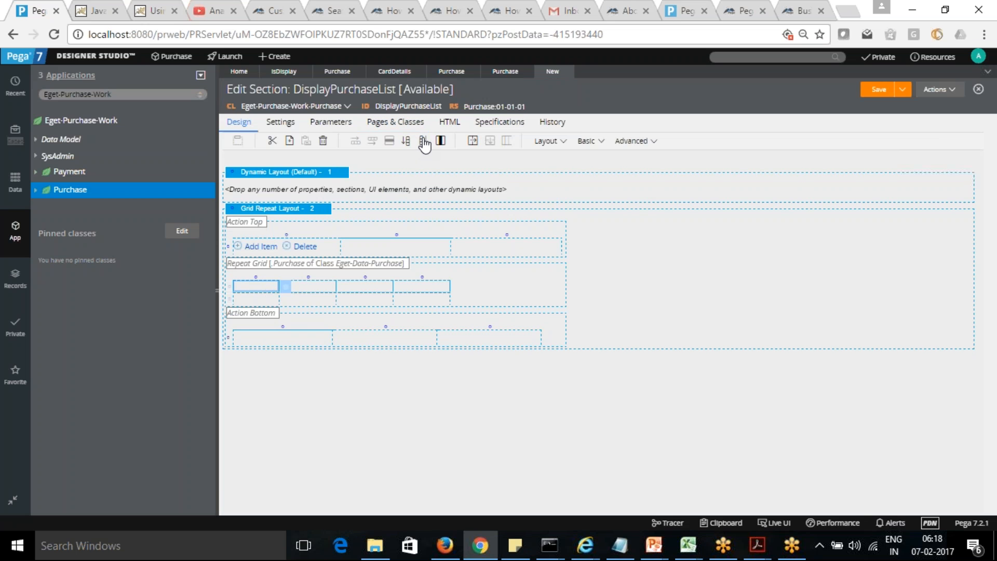
# Step: Set the first column's header label in the repeat grid to Product Name and submit the cell properties
pyautogui.click(286, 290)
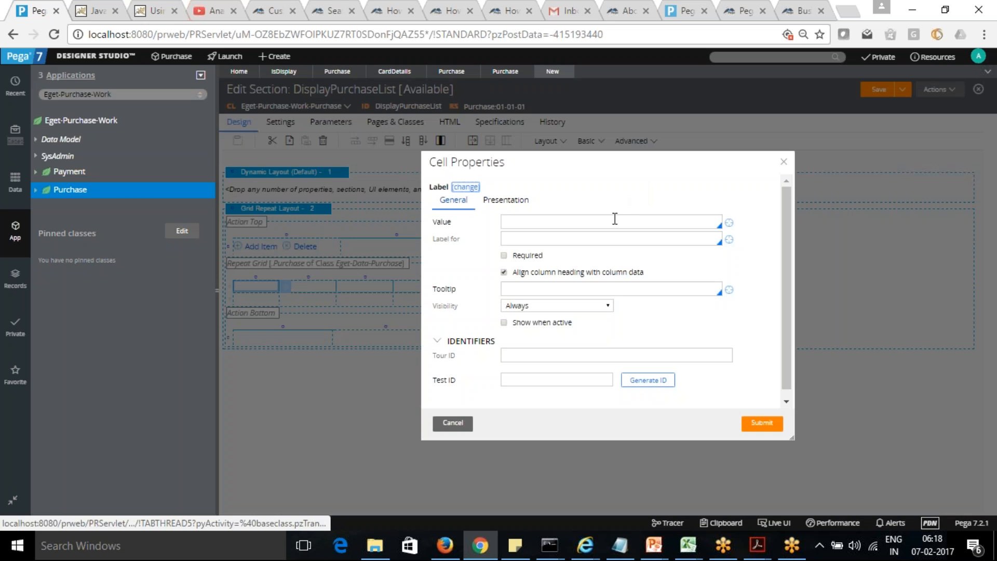
pyautogui.click(614, 221)
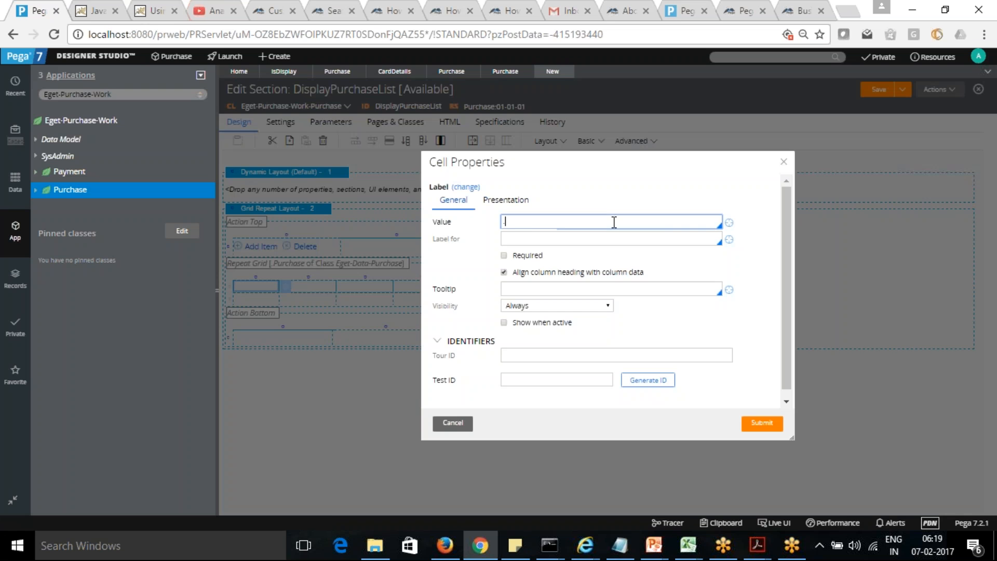
pyautogui.write('Product Name')
pyautogui.press('Tab')
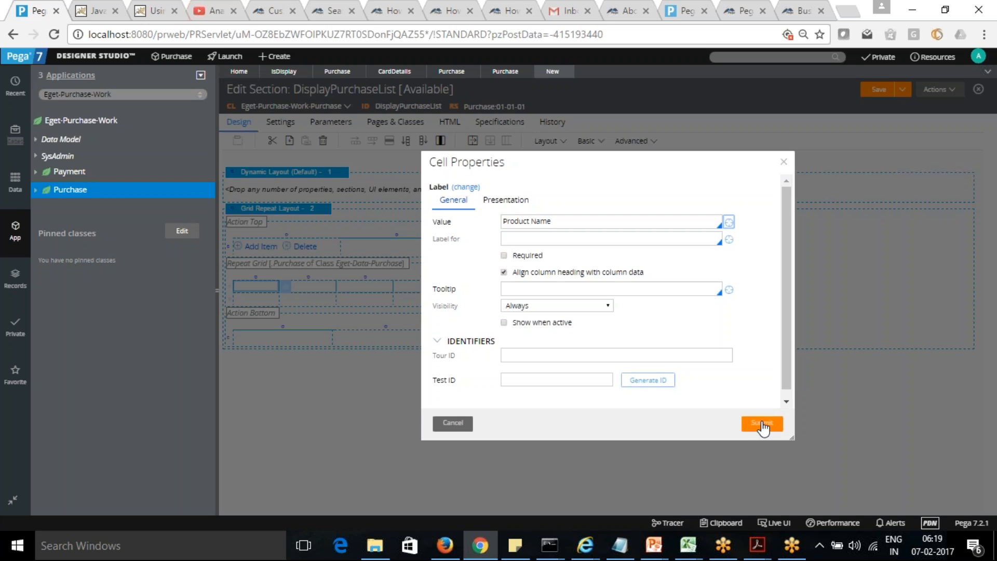
pyautogui.click(762, 425)
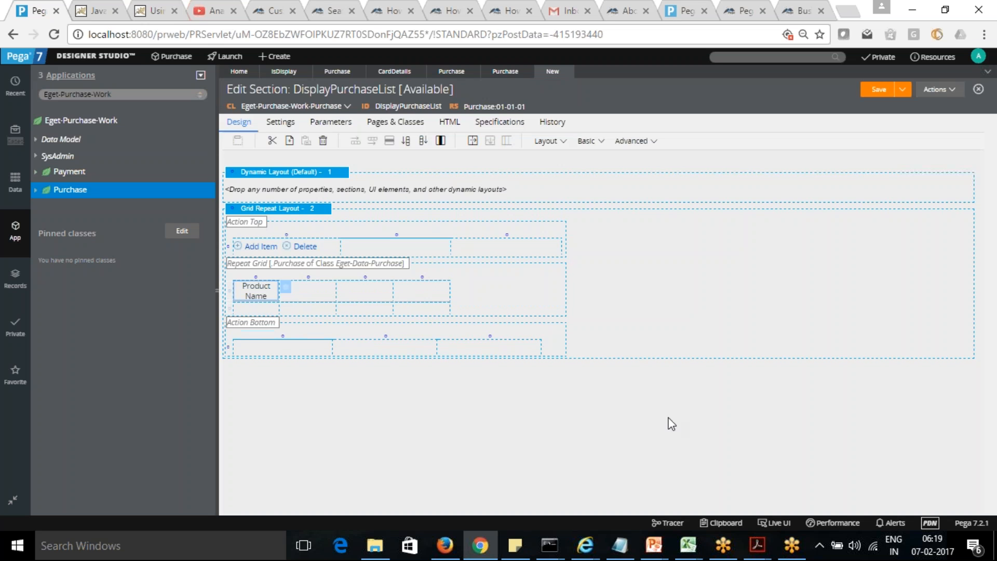
# Step: Set the second column's header label in the repeat grid to Price
pyautogui.click(312, 289)
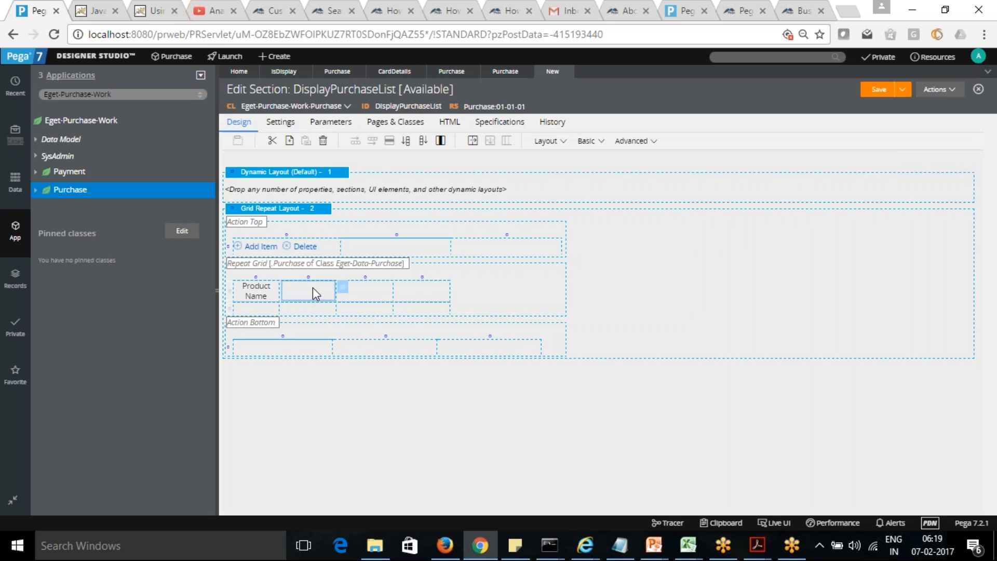
pyautogui.click(344, 289)
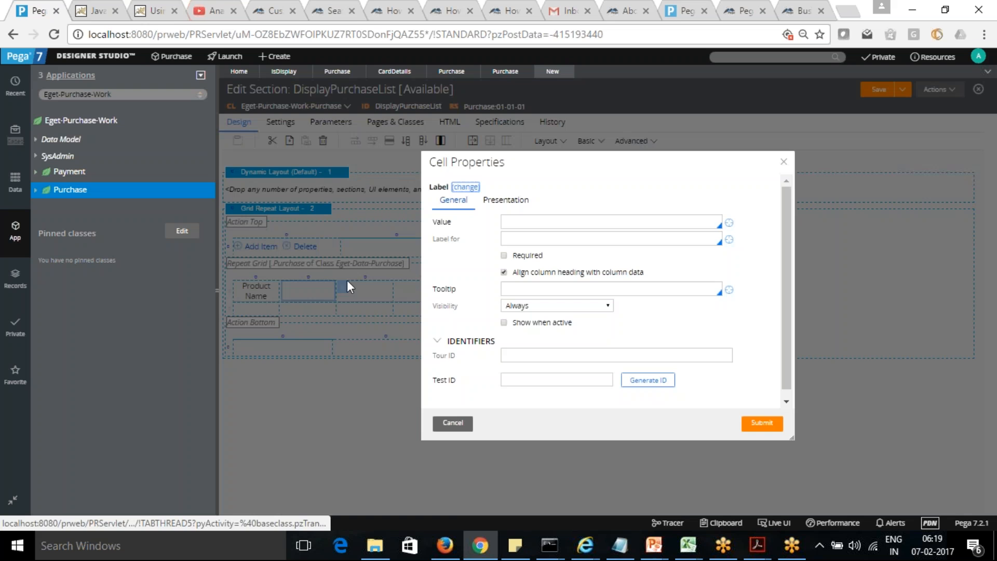
pyautogui.click(584, 224)
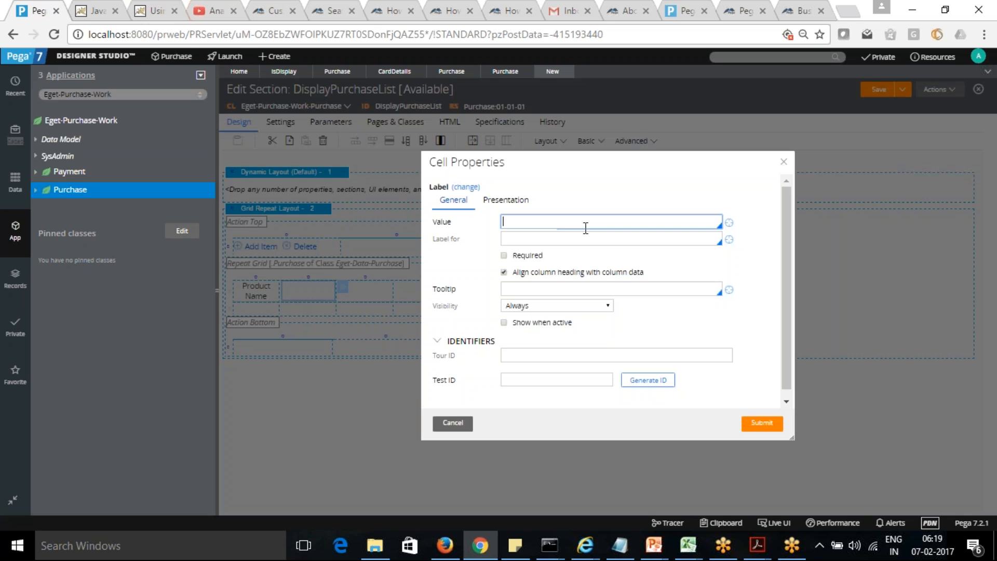
pyautogui.write('P')
pyautogui.press('BackSpace')
pyautogui.write('Price')
pyautogui.click(761, 424)
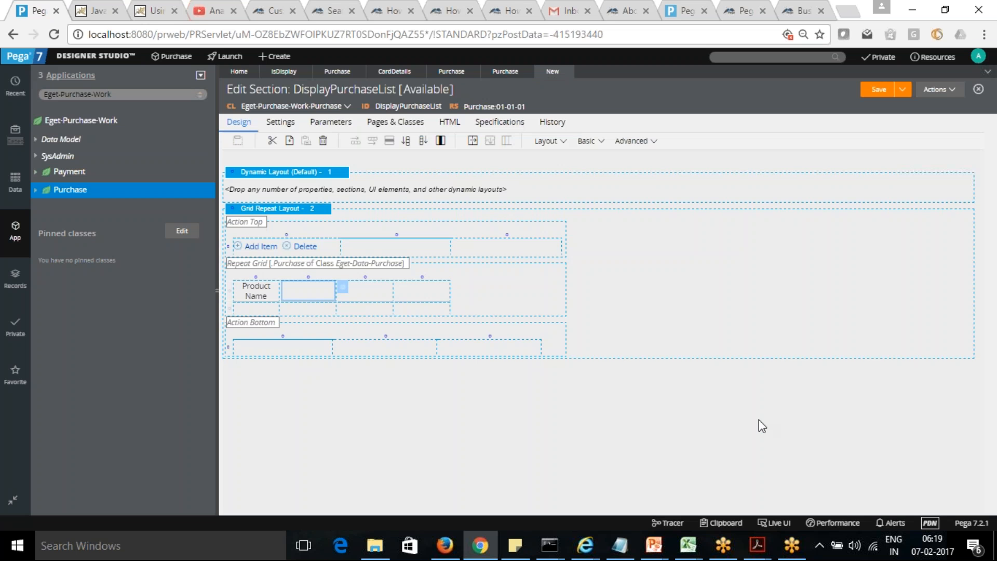
# Step: Set the third column's header label in the repeat grid to Quantity
pyautogui.click(374, 289)
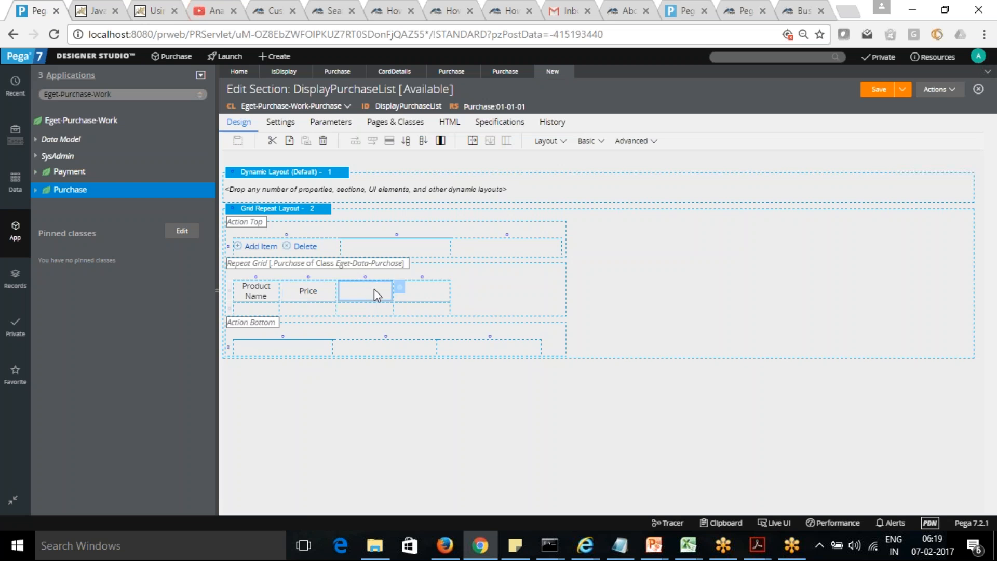
pyautogui.click(401, 287)
pyautogui.click(586, 219)
pyautogui.write('Quant')
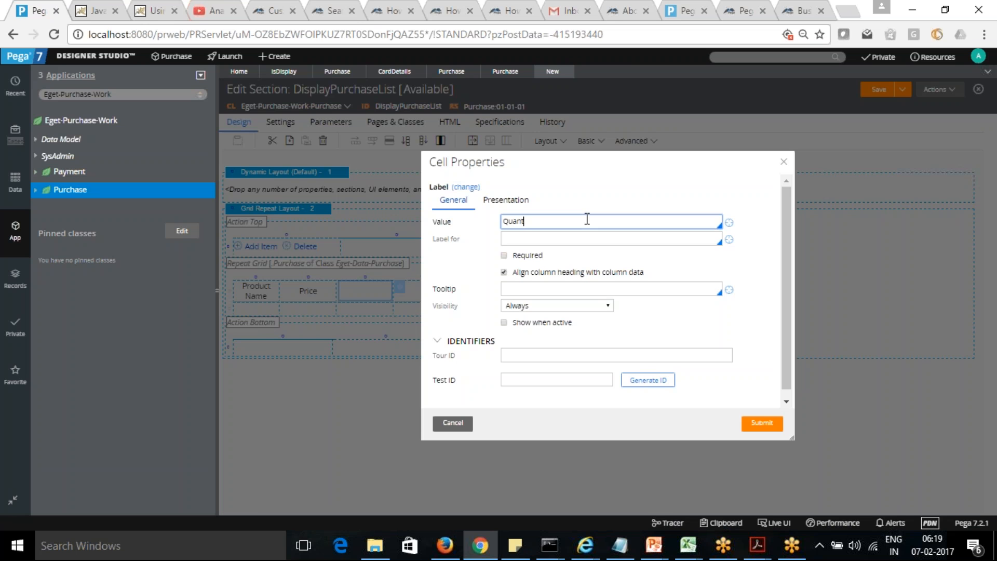
pyautogui.write('ity')
pyautogui.click(766, 426)
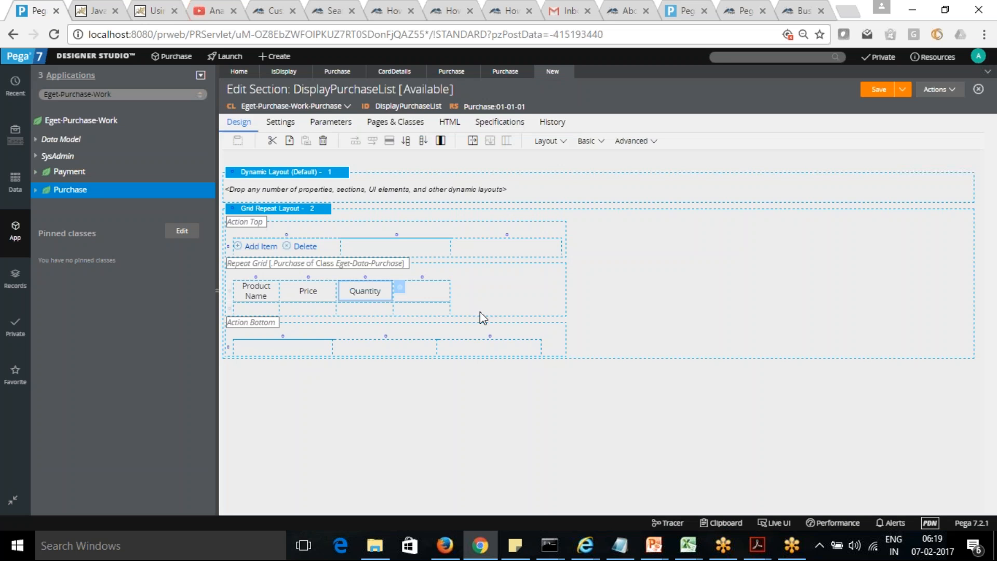
# Step: Set the fourth column's header label in the repeat grid to LineItemPrice
pyautogui.doubleClick(451, 290)
pyautogui.click(537, 220)
pyautogui.write('.T')
pyautogui.press('BackSpace')
pyautogui.press('BackSpace')
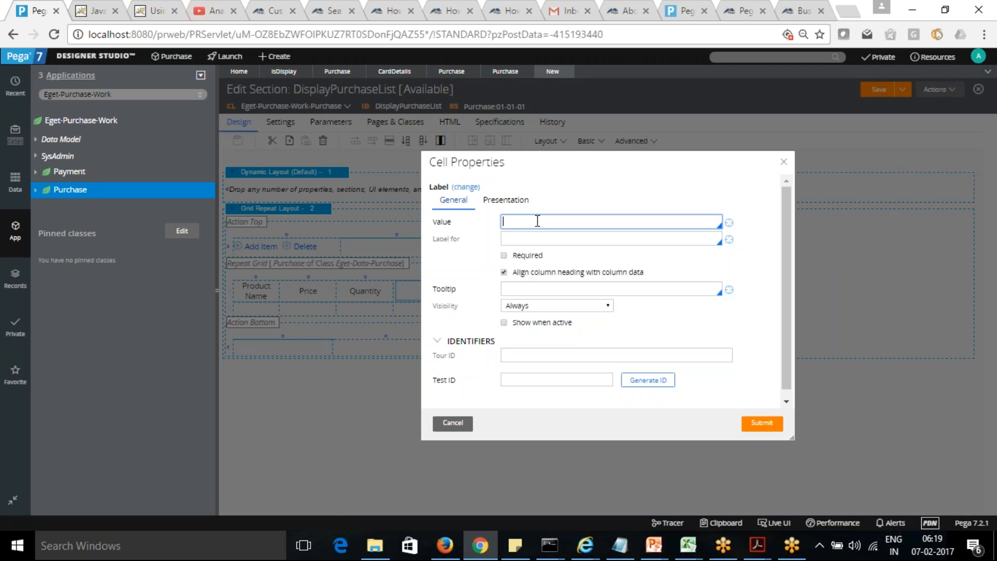
pyautogui.write('LineItemPrice')
pyautogui.click(758, 424)
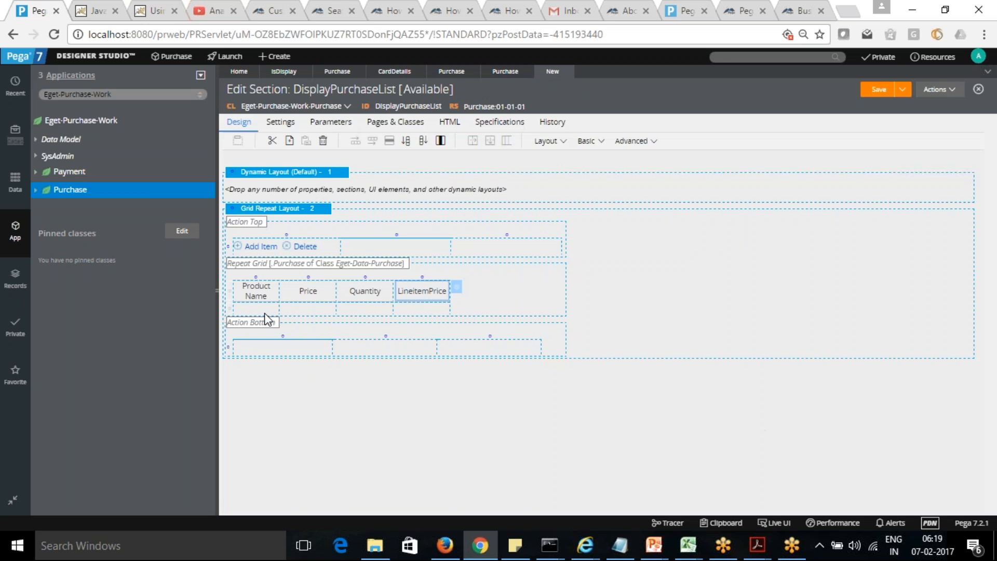
# Step: Bind the cell under the Product Name header to the .ProductName property
pyautogui.click(258, 310)
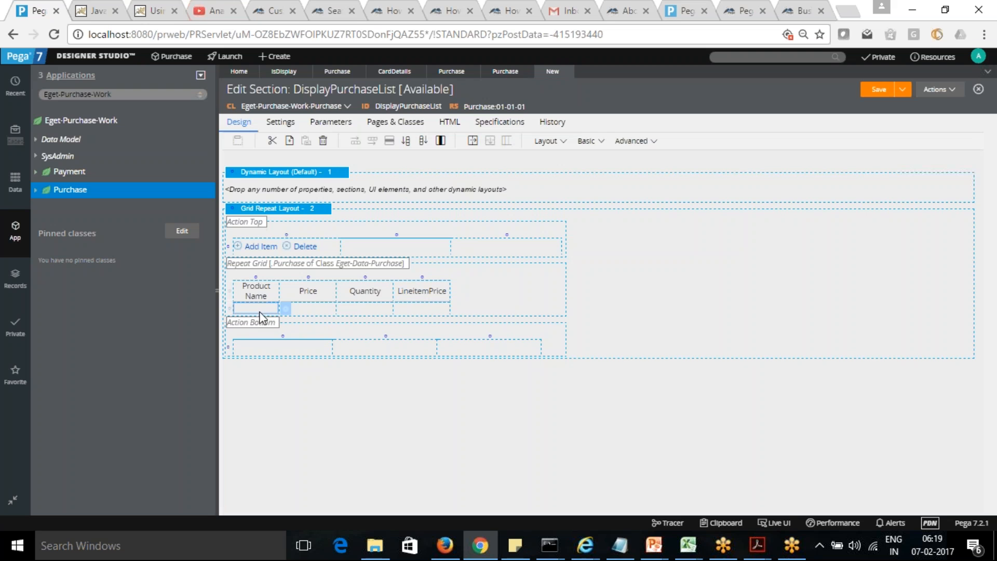
pyautogui.click(286, 310)
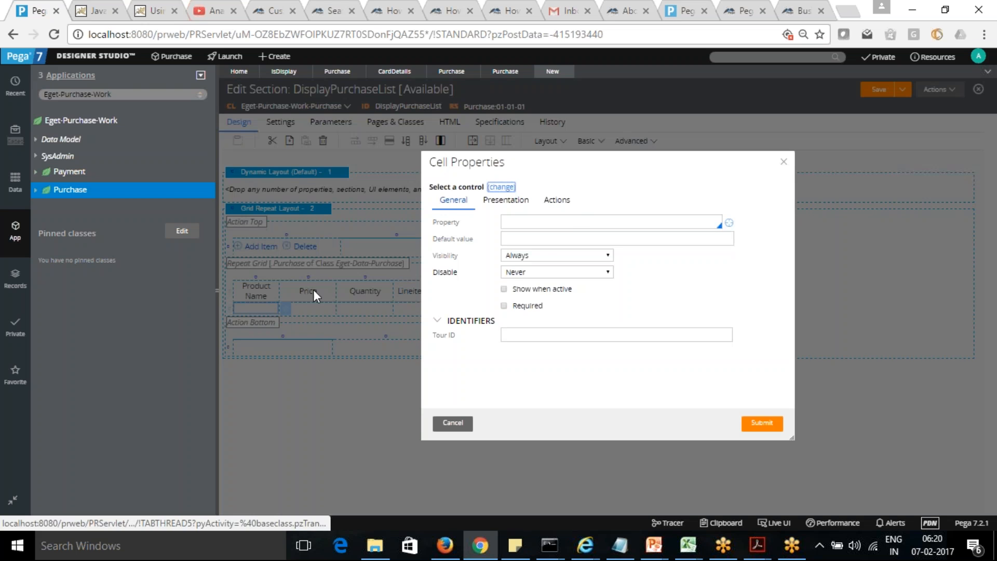
pyautogui.click(579, 221)
pyautogui.write('.')
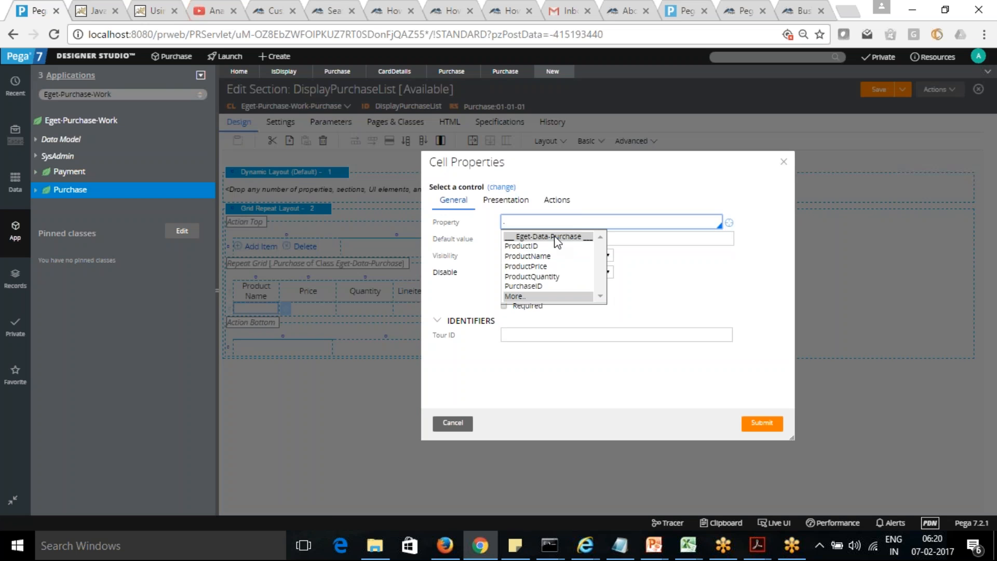
pyautogui.click(540, 256)
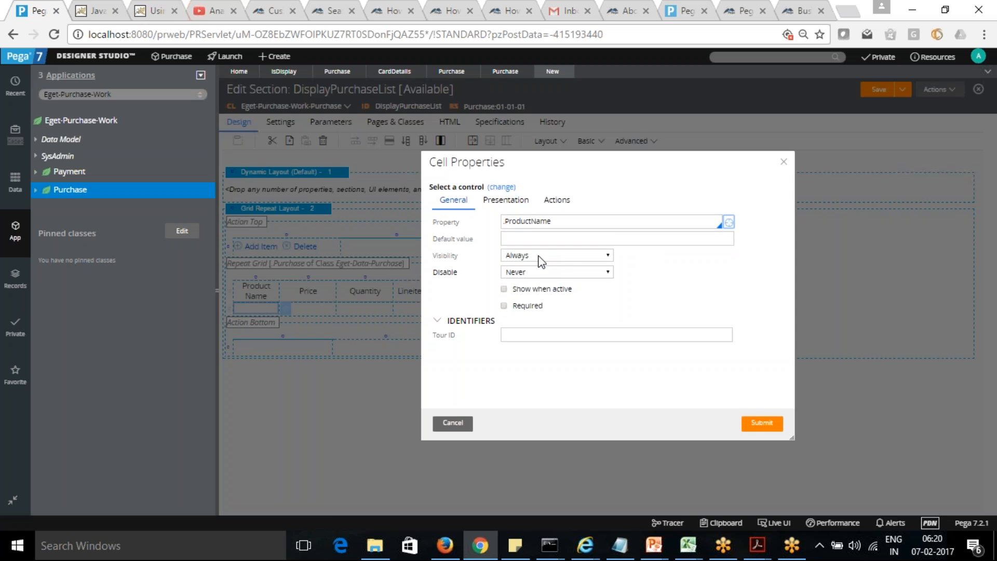
pyautogui.click(762, 423)
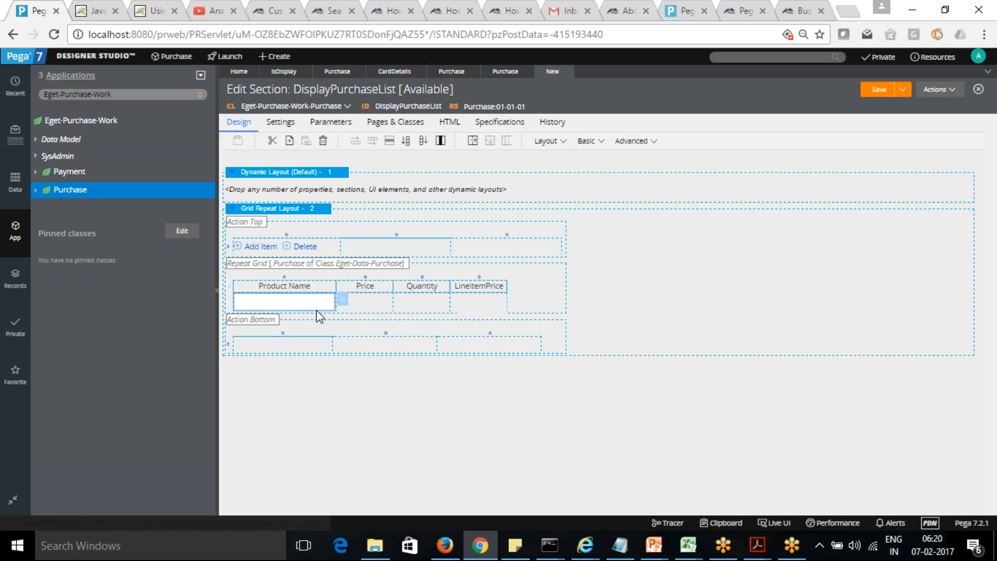
# Step: Bind the cell under the Price header to the .ProductPrice property
pyautogui.click(369, 303)
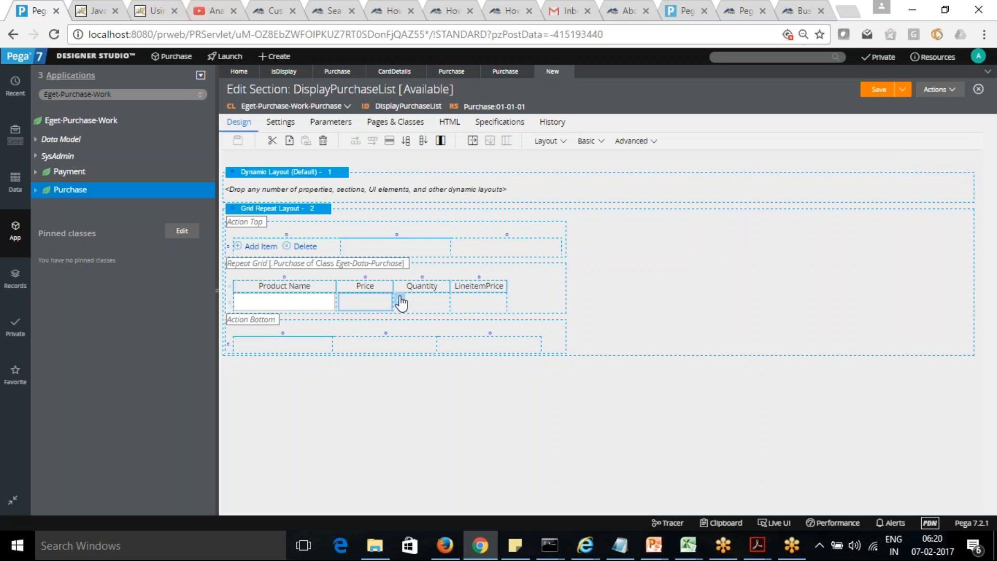
pyautogui.click(400, 300)
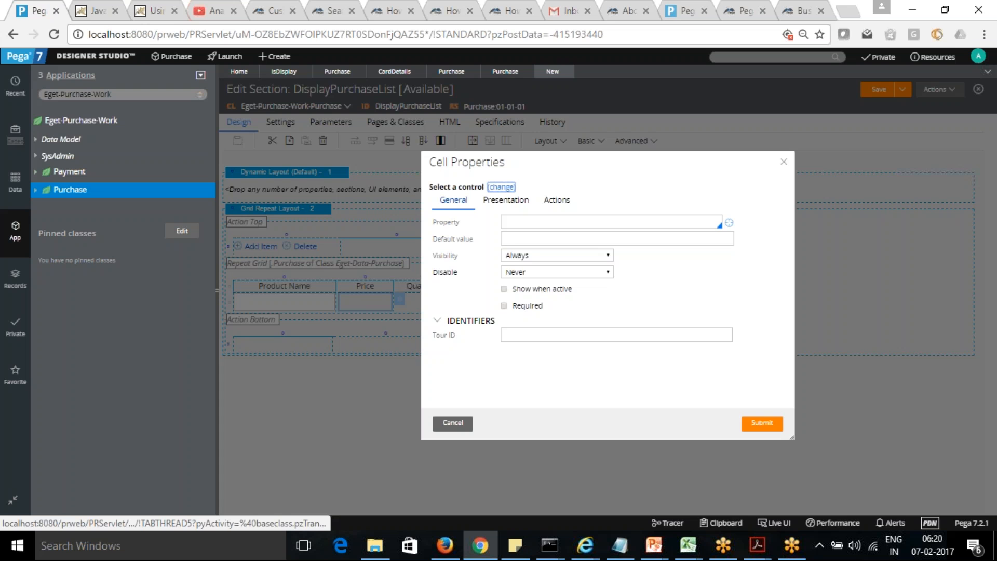
pyautogui.click(537, 221)
pyautogui.write('.')
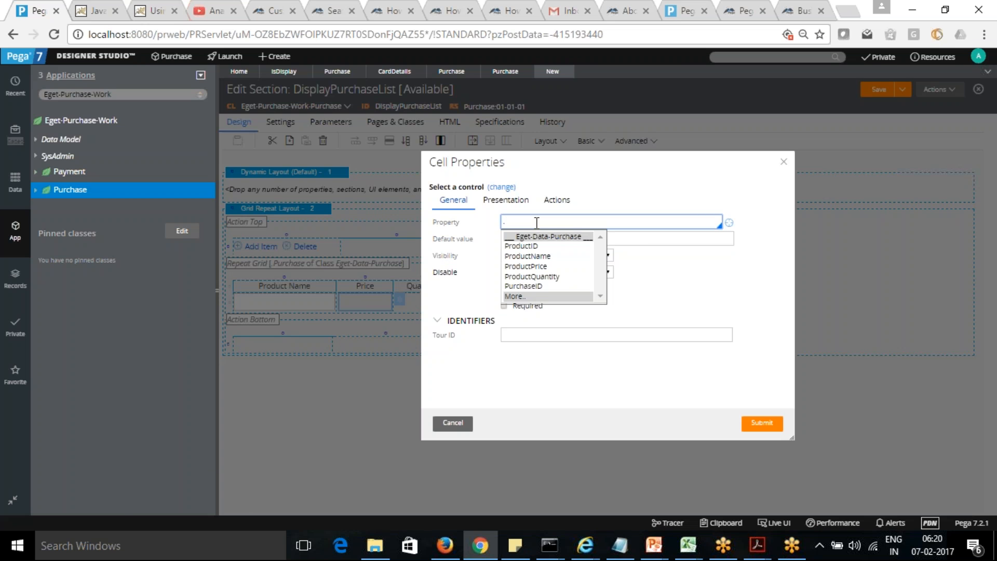
pyautogui.click(536, 267)
pyautogui.click(760, 424)
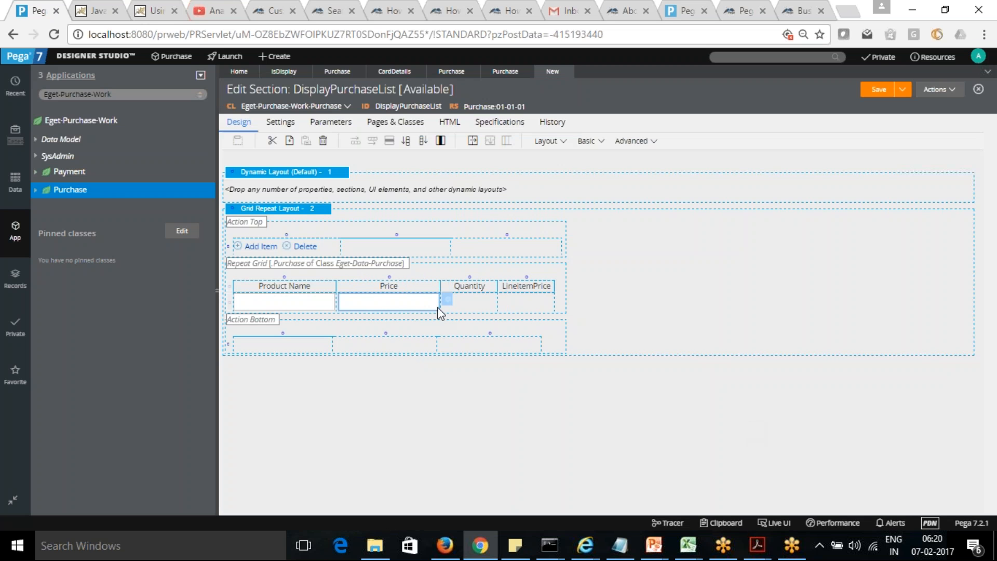
# Step: Bind the cell under the Quantity header to the .ProductQuantity property
pyautogui.click(471, 302)
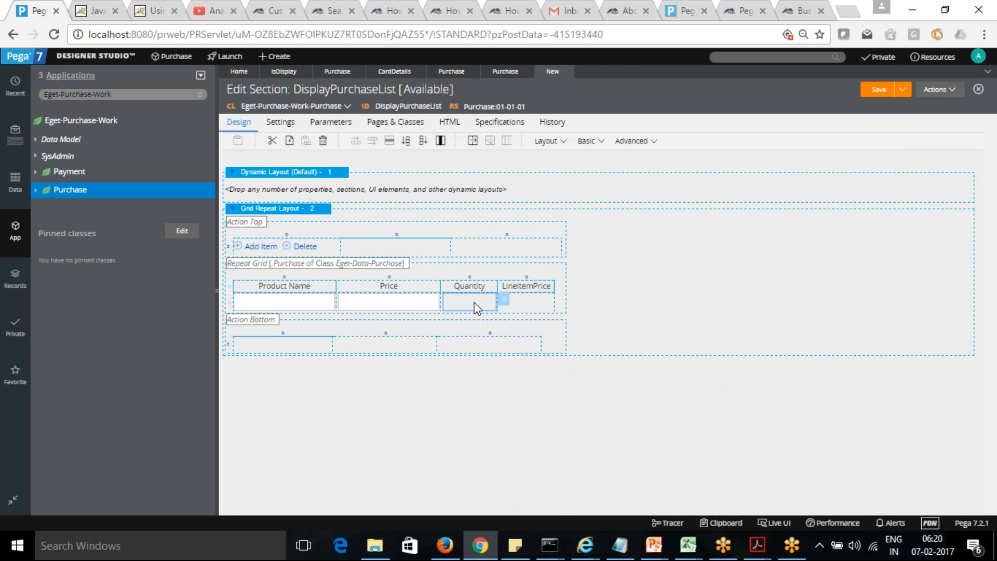
pyautogui.click(505, 303)
pyautogui.click(538, 223)
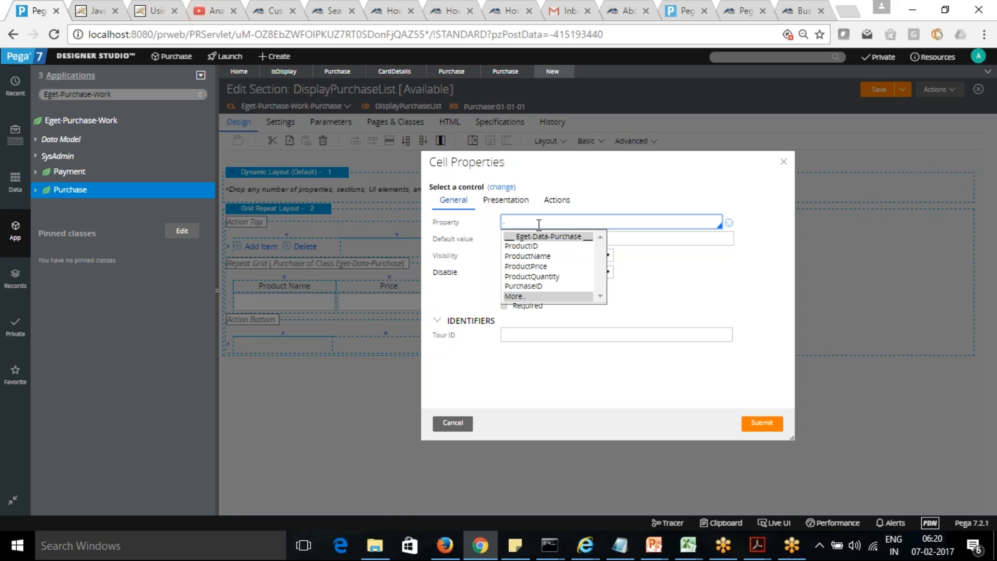
pyautogui.click(550, 276)
pyautogui.click(761, 423)
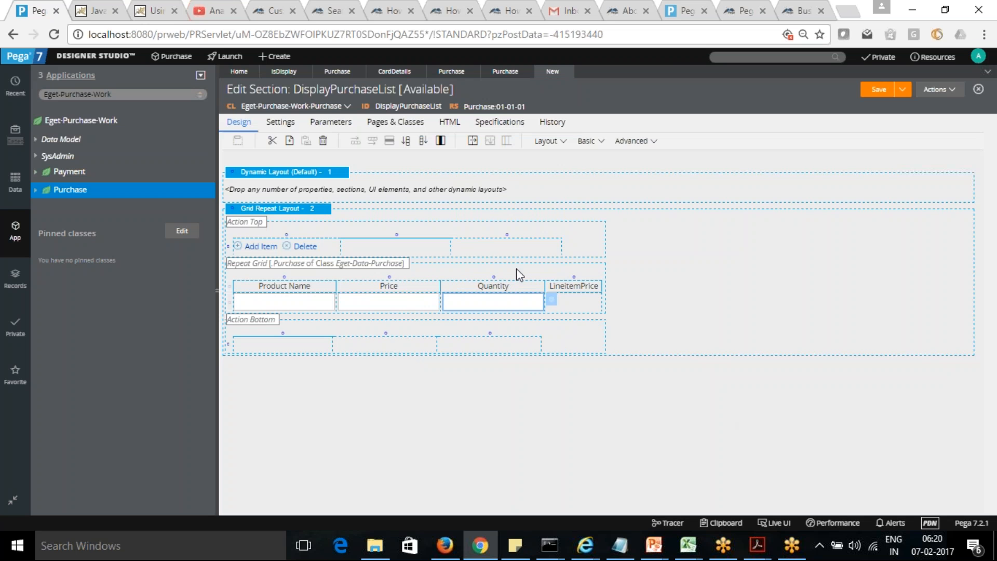
# Step: Enter .LineItemPrices as the property of the cell under the LineItemPrice header and open the creation form for that new property
pyautogui.click(579, 307)
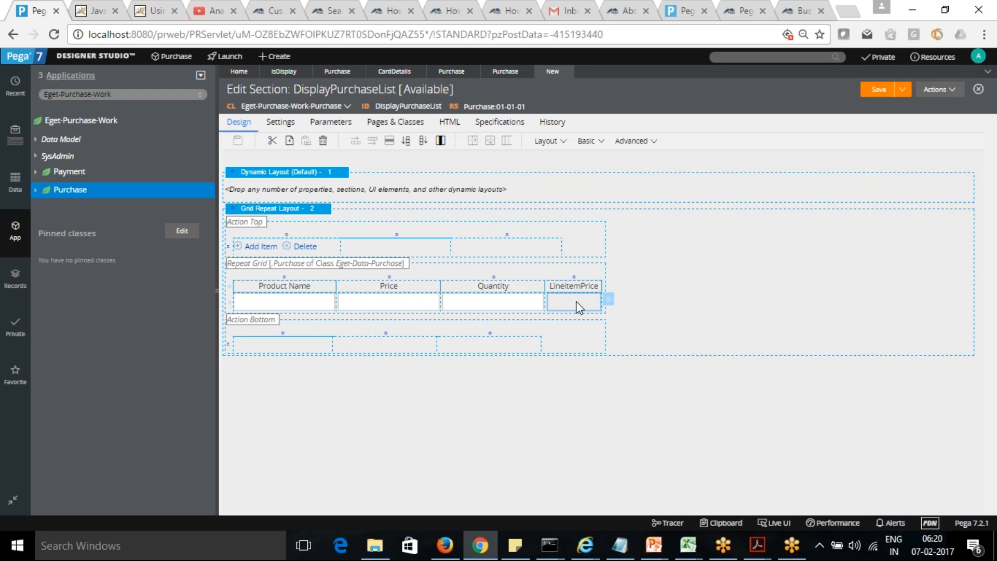
pyautogui.click(609, 302)
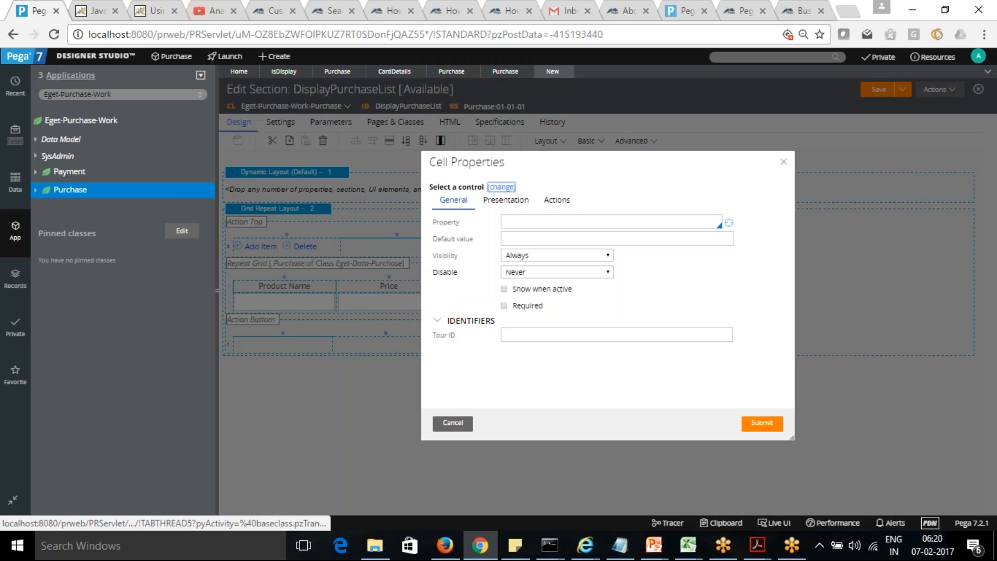
pyautogui.click(576, 222)
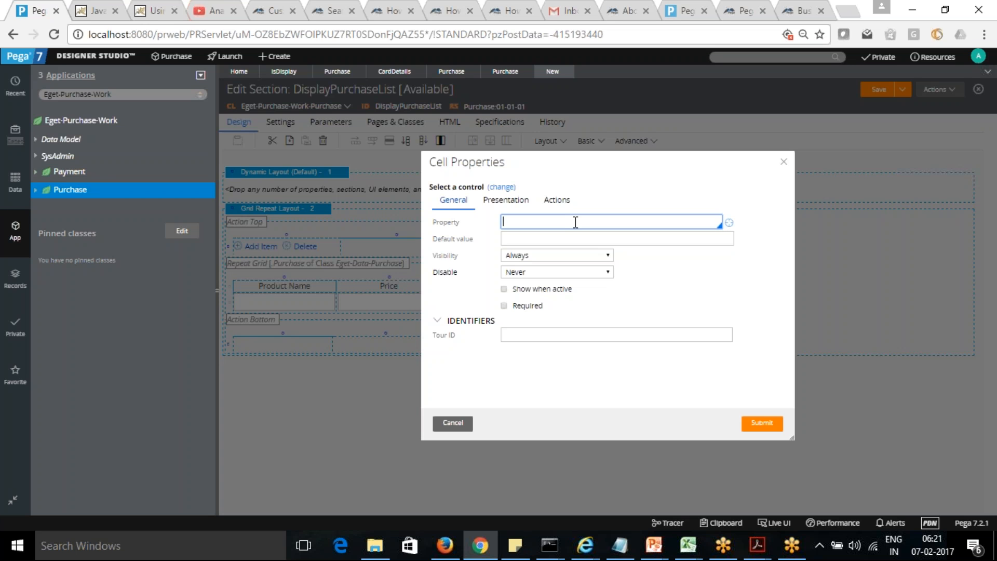
pyautogui.write('.LineItemPrices')
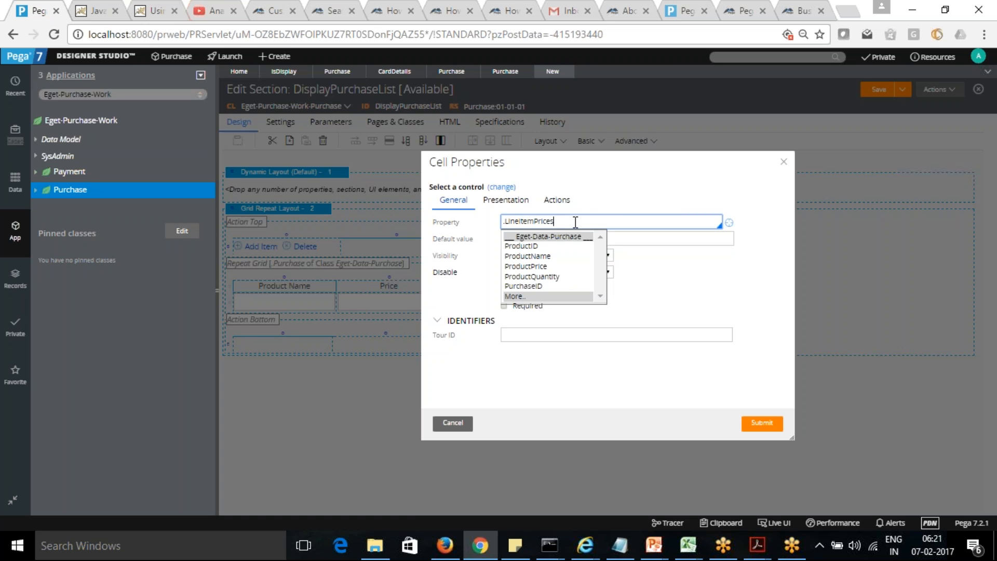
pyautogui.click(729, 223)
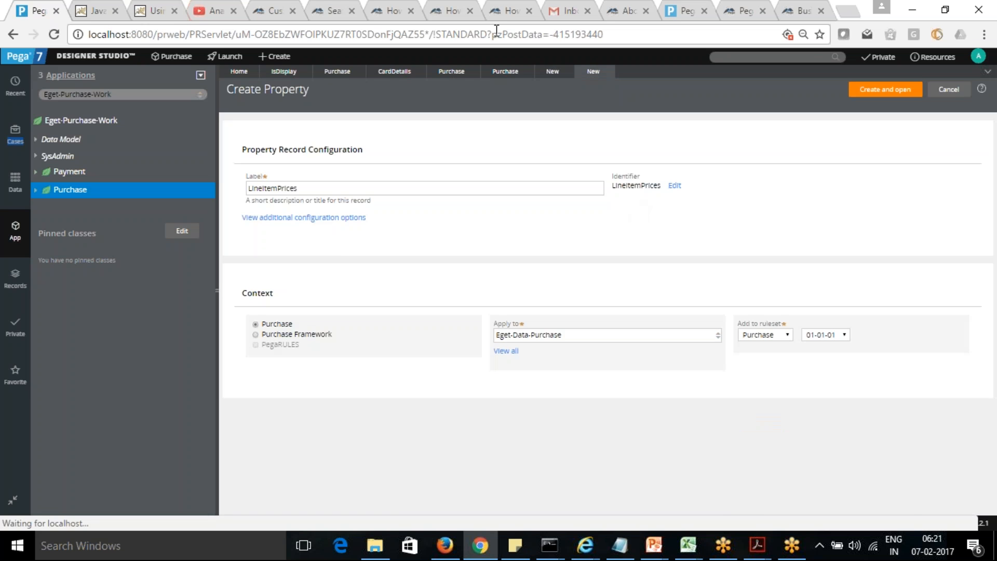
# Step: Change the new property's label to LineItemPrice and the grid cell's property reference to .LineItemPrice
pyautogui.click(321, 189)
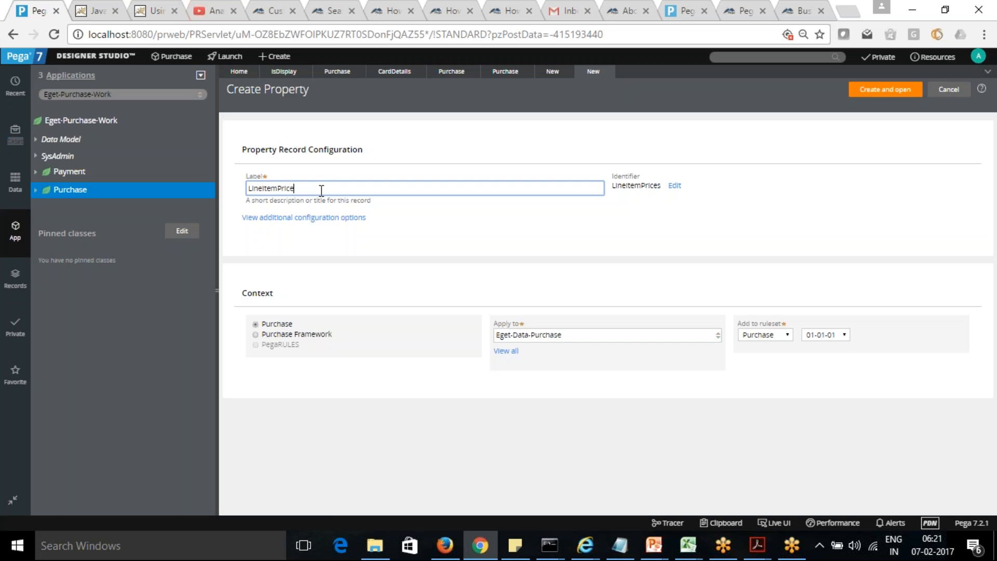
pyautogui.click(555, 72)
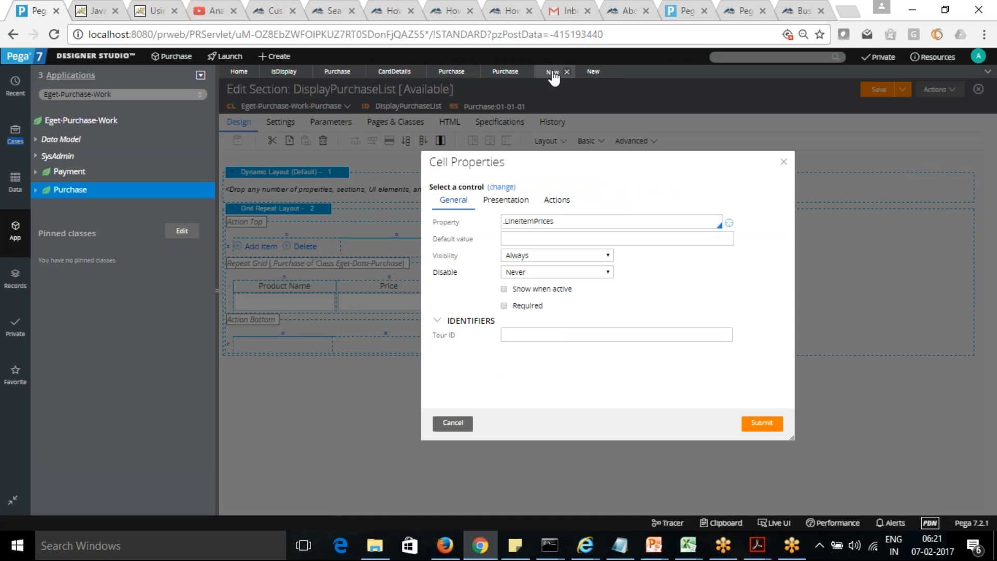
pyautogui.click(563, 224)
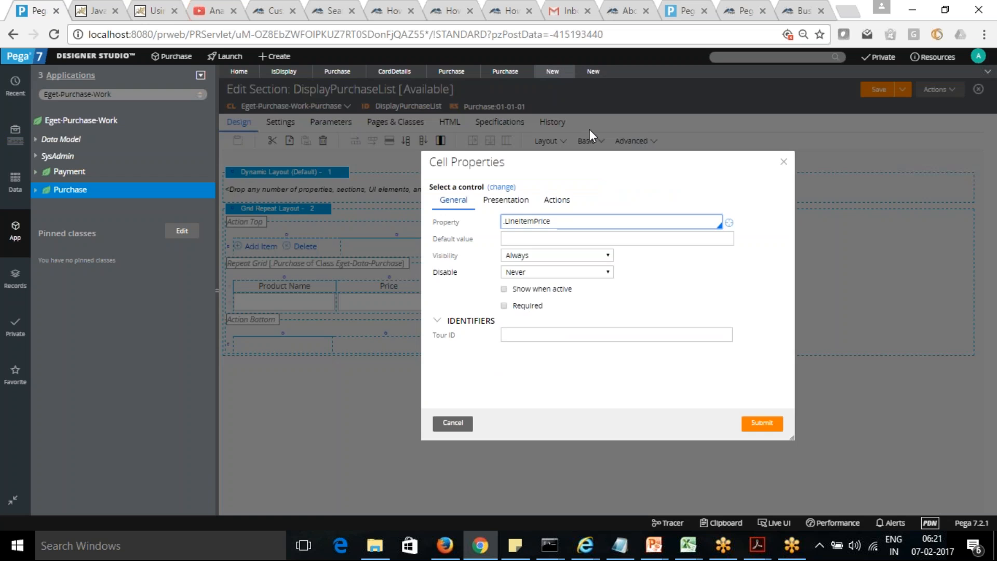
# Step: Set the new LineItemPrice property's data type to Decimal and create the property record
pyautogui.click(593, 73)
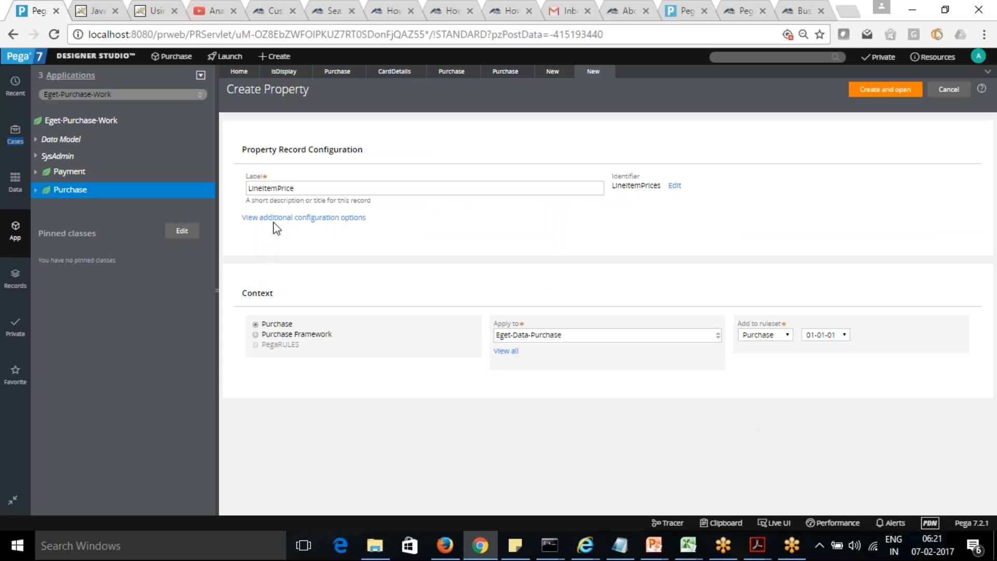
pyautogui.click(288, 218)
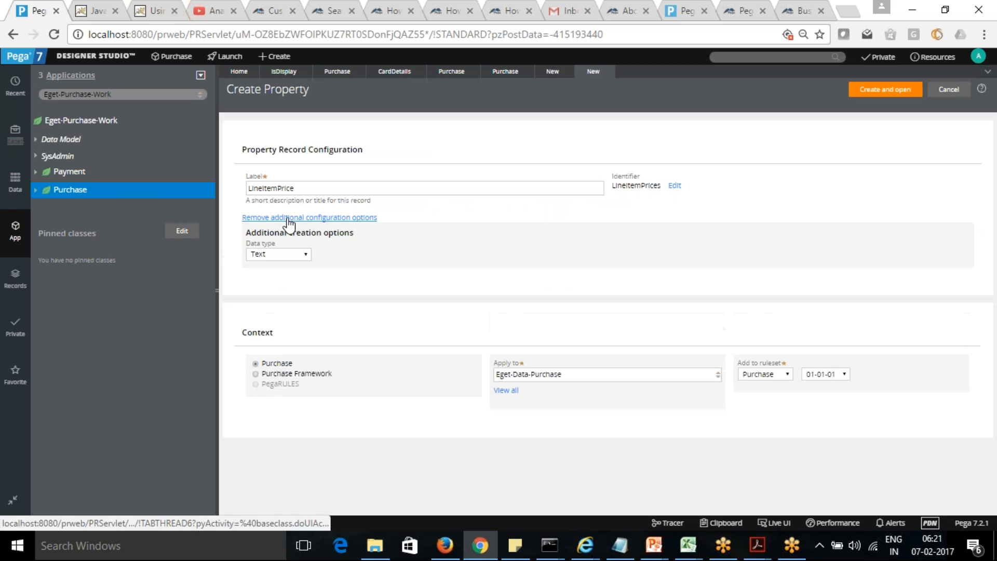
pyautogui.click(307, 255)
pyautogui.click(283, 307)
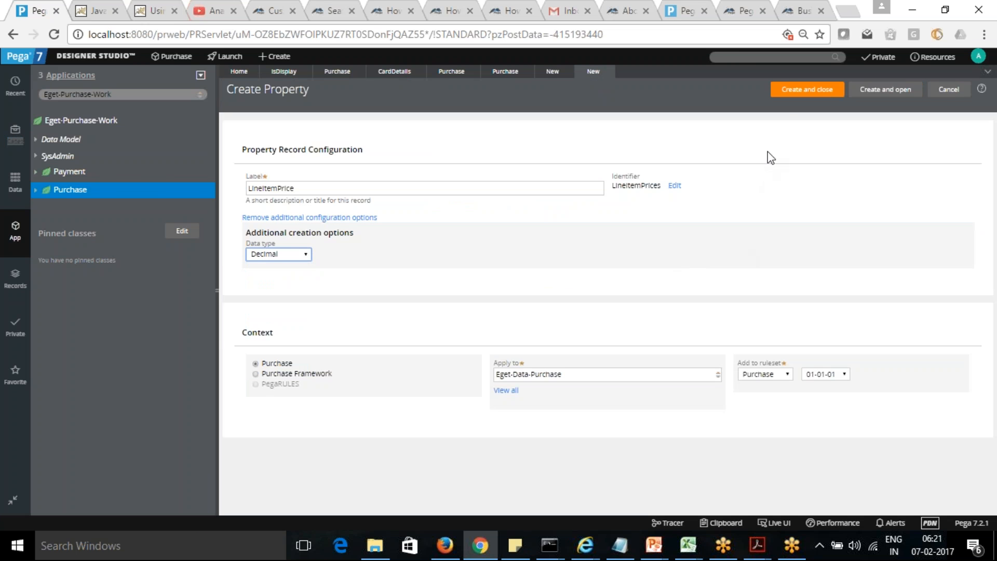
pyautogui.click(807, 94)
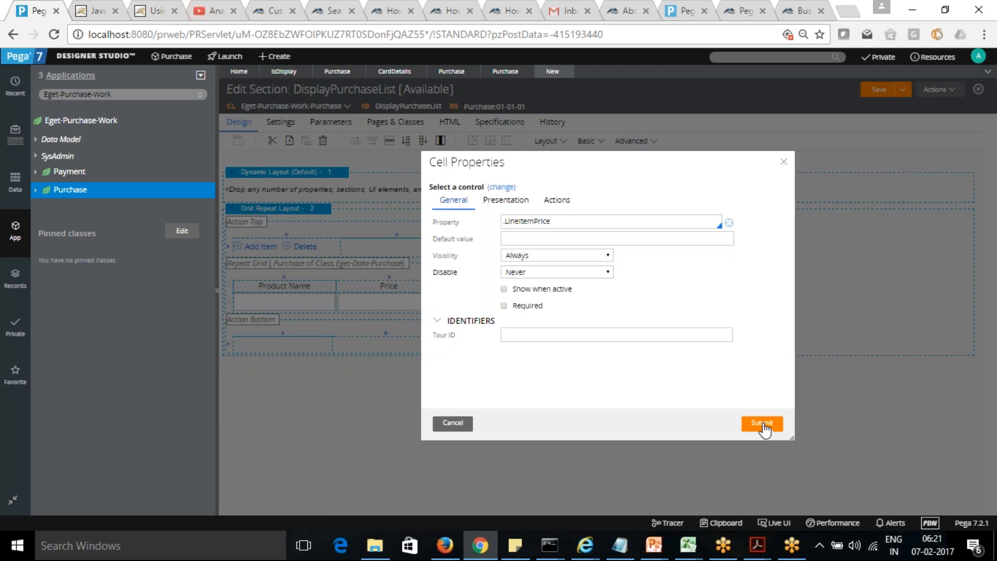
# Step: Apply the cell's current settings, and rebind the cell under the LineItemPrice header to the existing .LineItemPrices property
pyautogui.click(762, 424)
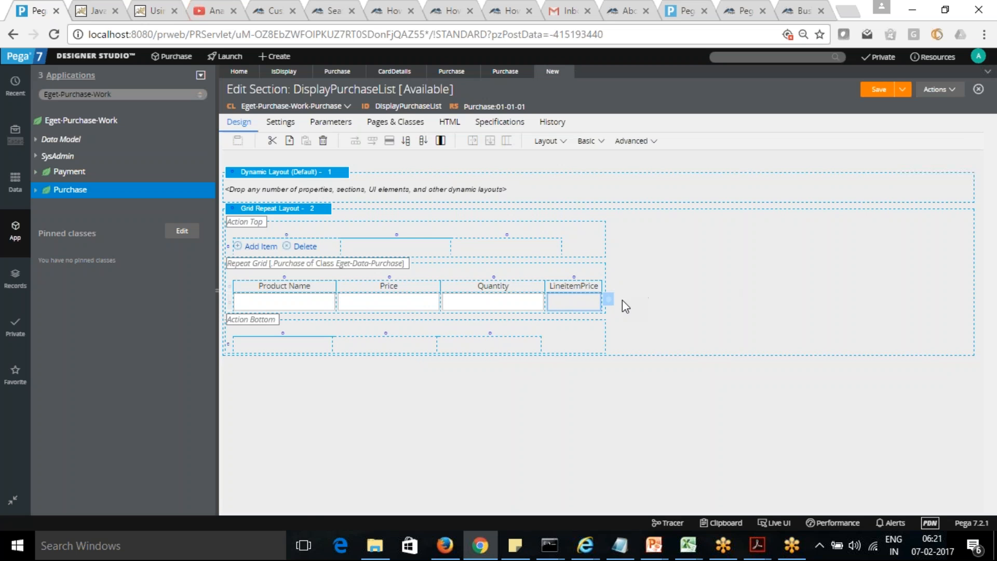
pyautogui.click(607, 303)
pyautogui.click(573, 222)
pyautogui.write('.')
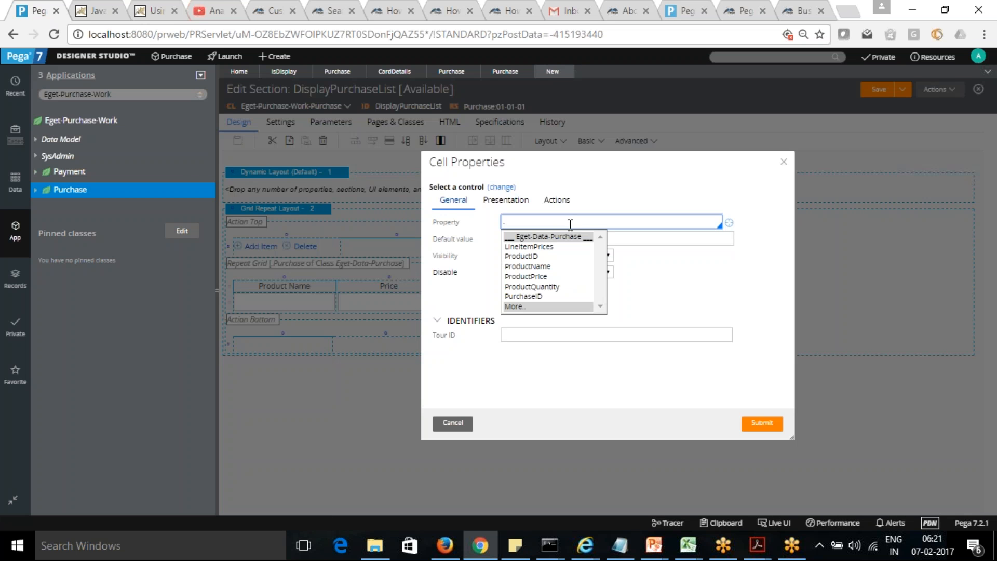
pyautogui.click(541, 247)
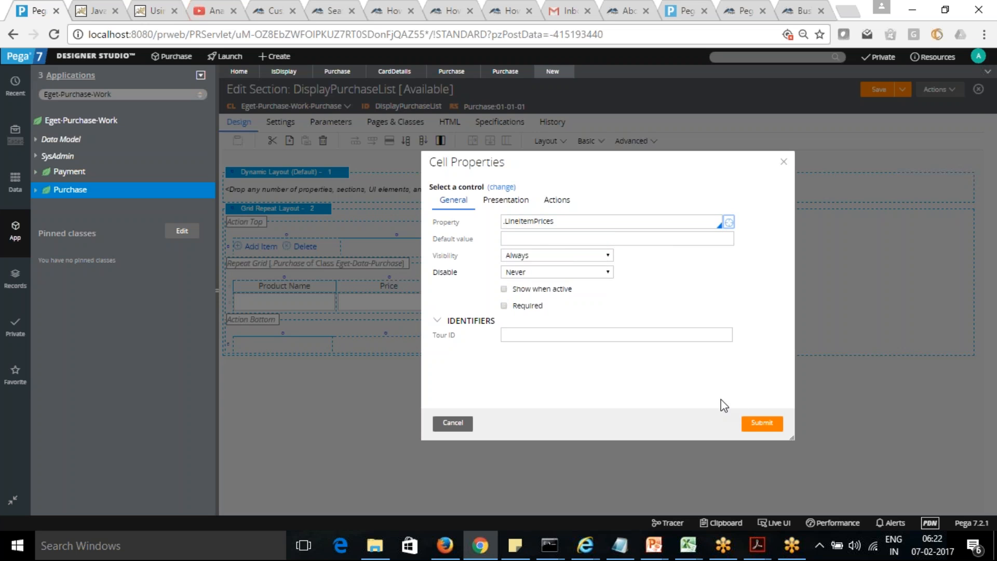
pyautogui.click(760, 423)
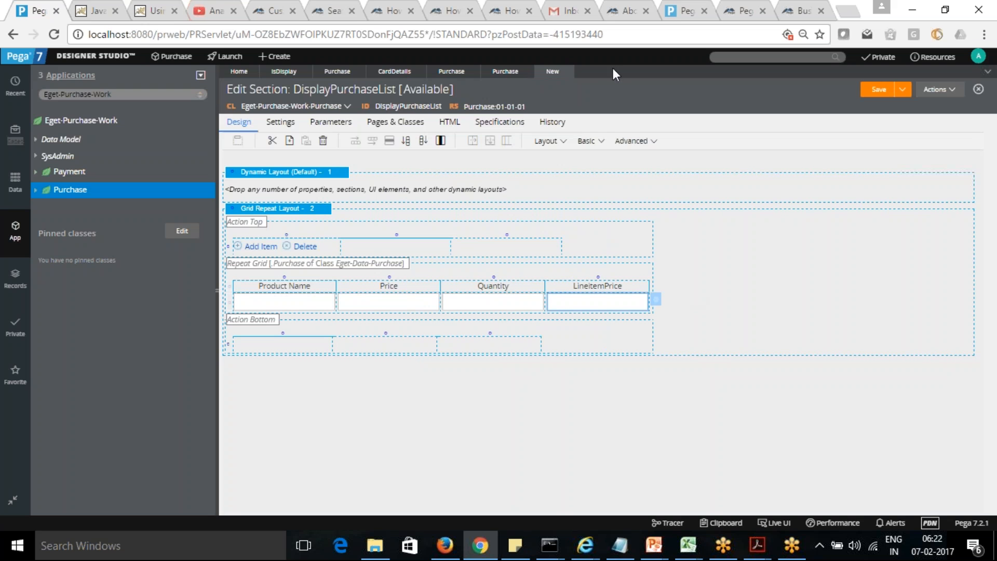
# Step: Save the DisplayPurchaseList section, check it out for editing and save the checked-out copy
pyautogui.click(878, 91)
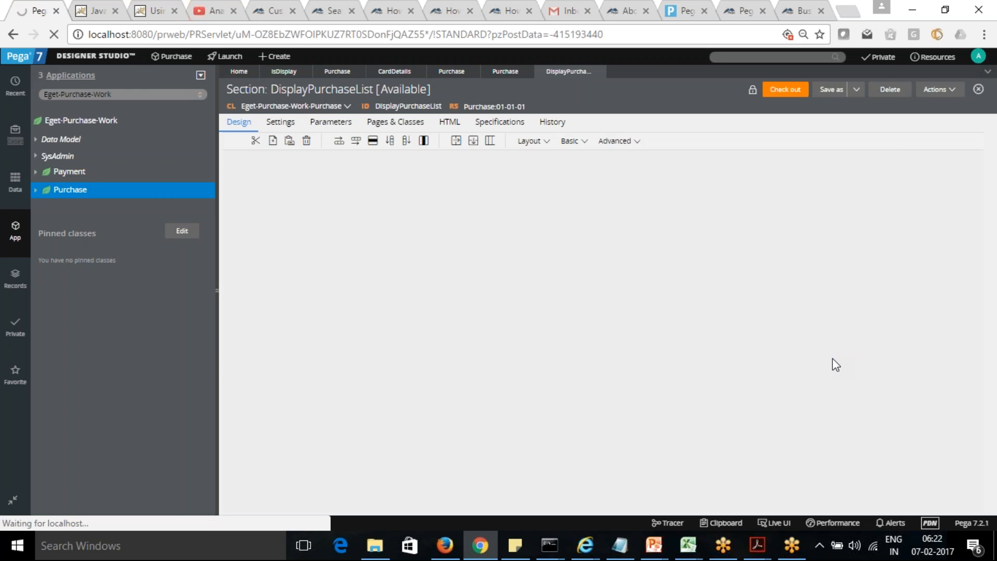
pyautogui.click(784, 92)
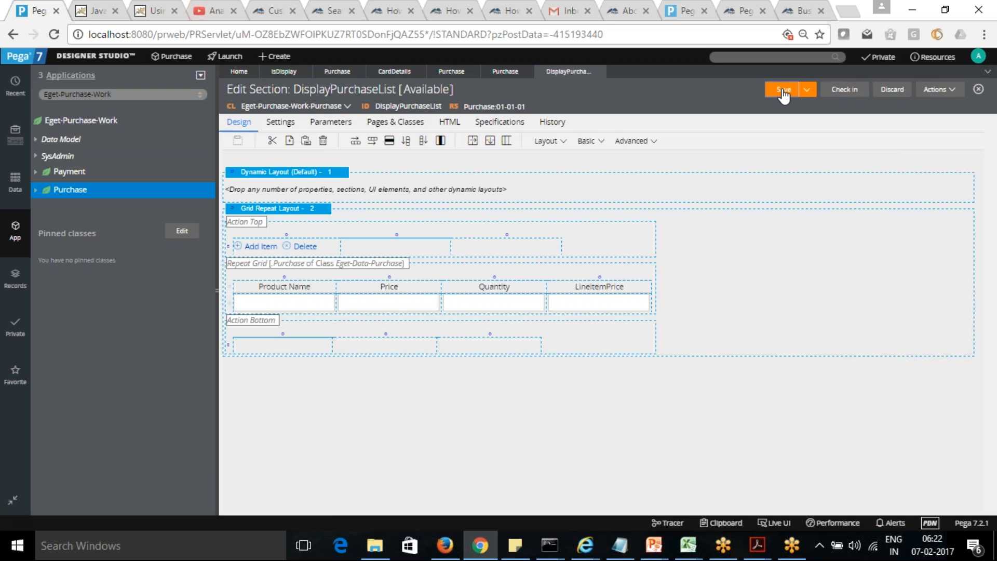
pyautogui.click(783, 92)
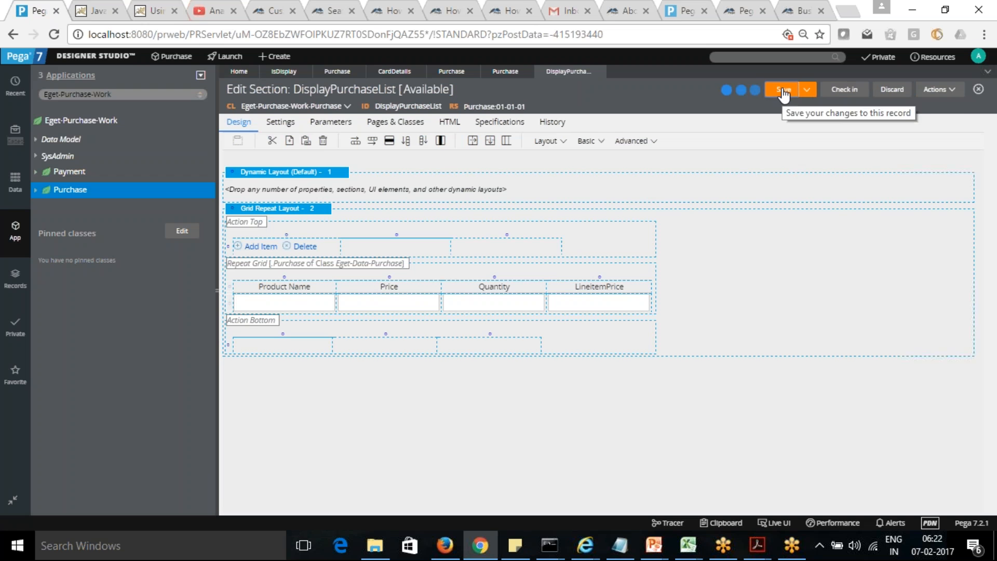
# Step: Preview the DisplayPurchaseList section and close the preview window
pyautogui.click(938, 90)
pyautogui.click(930, 121)
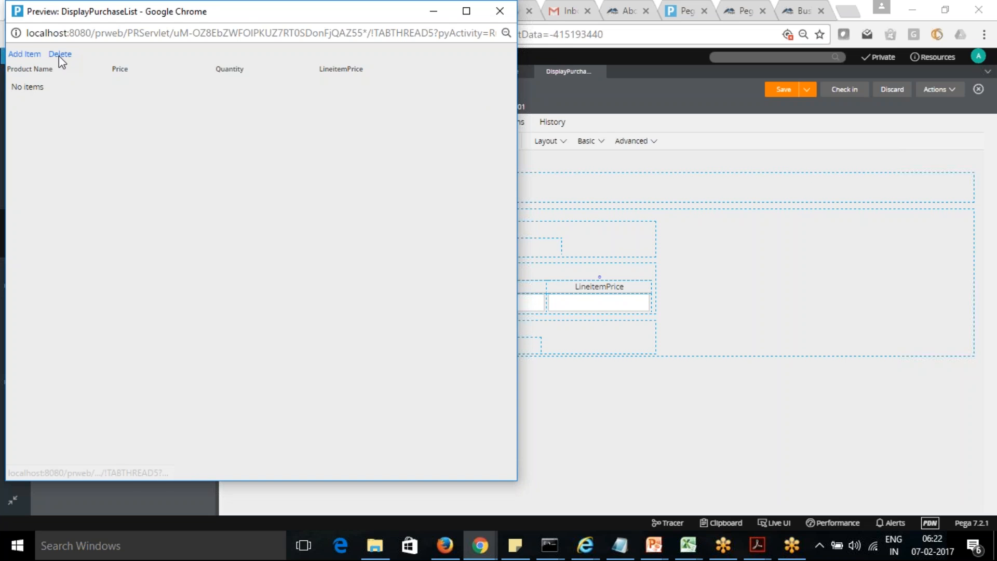
pyautogui.click(501, 14)
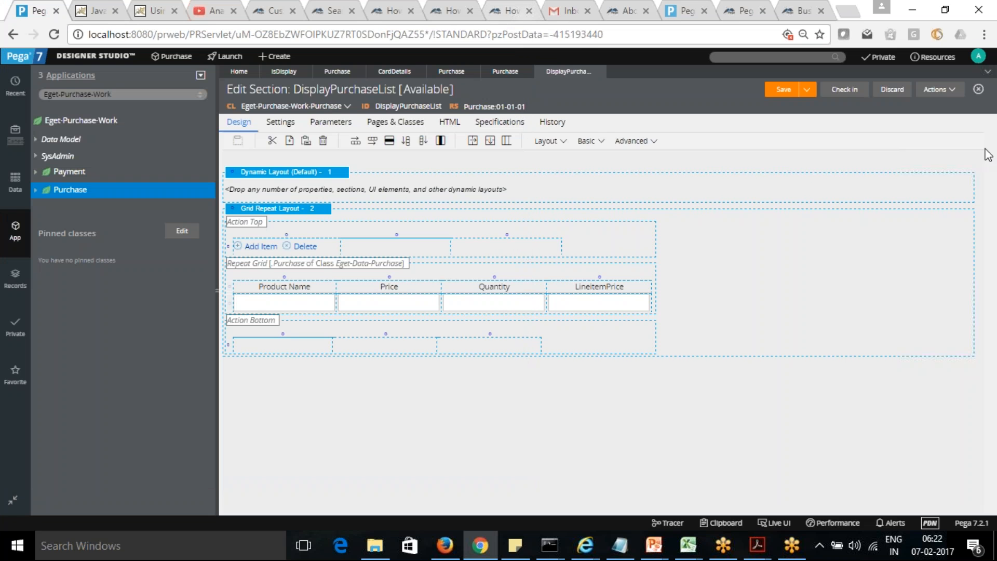
# Step: Run the DisplayPurchaseList section against an empty test page, and close the result and test windows
pyautogui.click(953, 93)
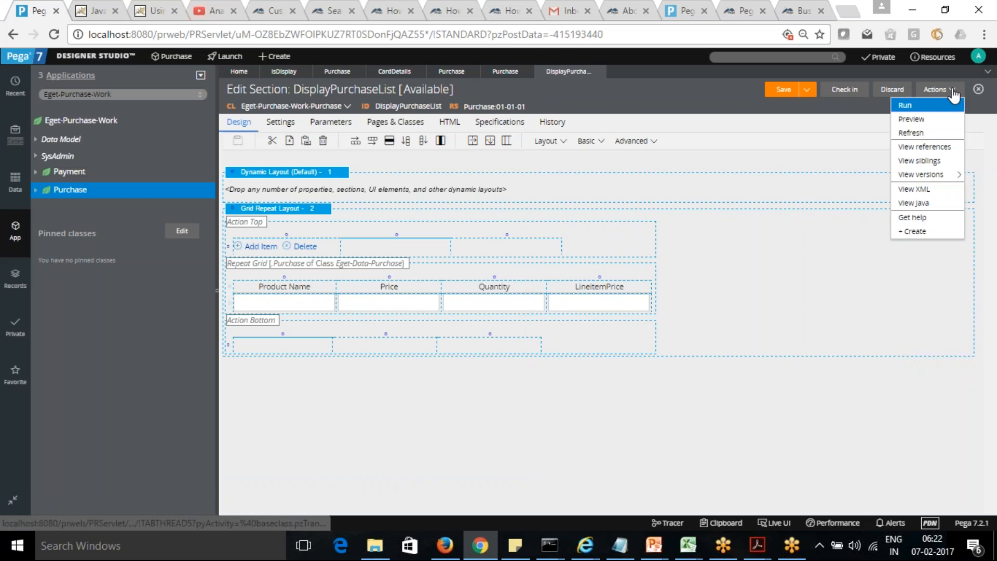
pyautogui.click(907, 105)
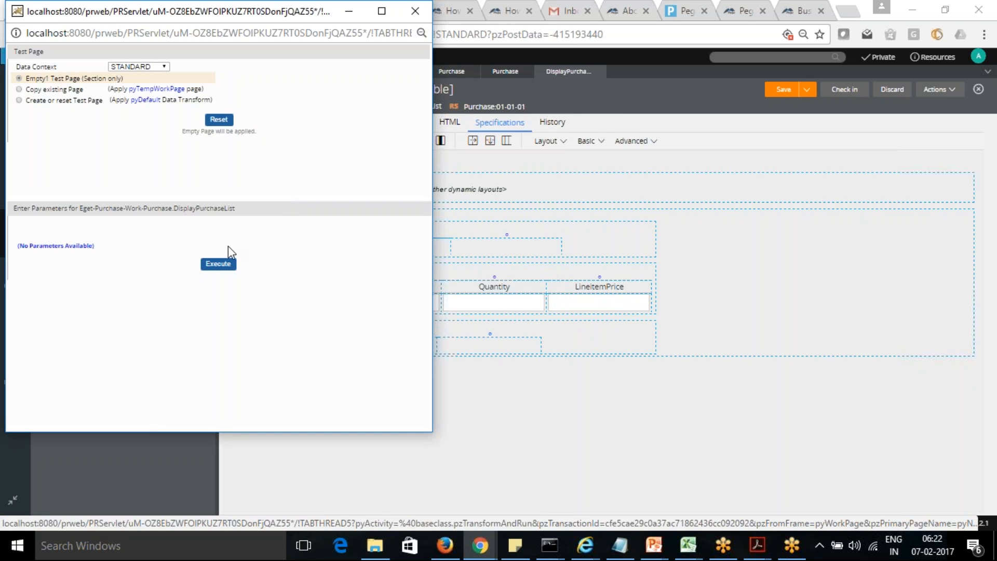
pyautogui.click(220, 265)
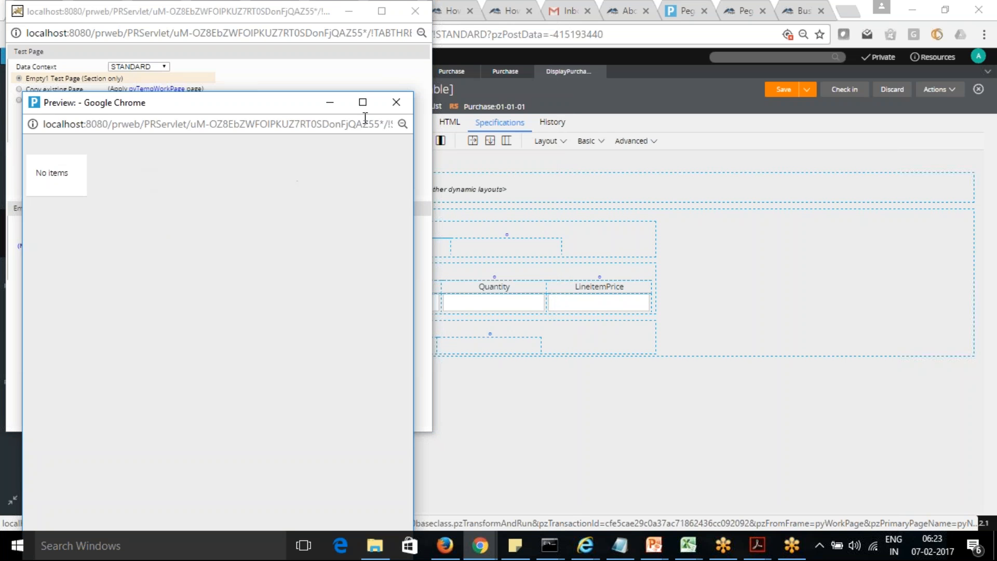
pyautogui.click(396, 102)
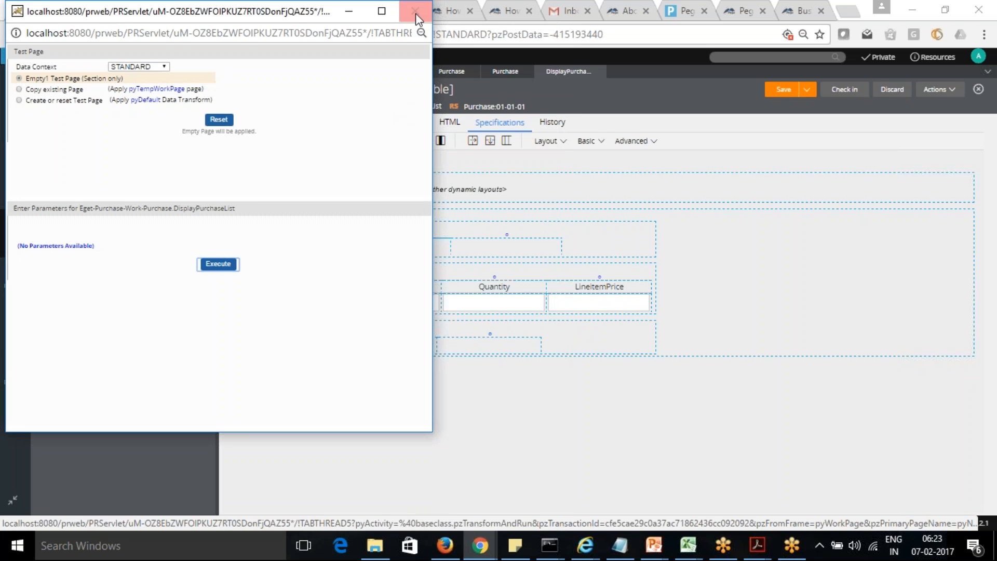
pyautogui.click(415, 11)
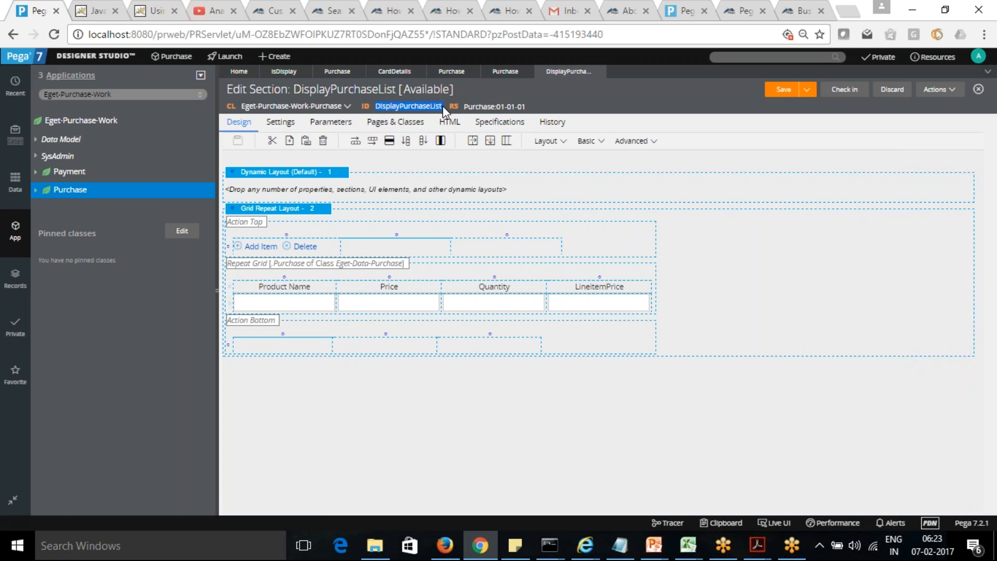
# Step: Open the creation form for a new flow action in the Purchase class's Process category
pyautogui.click(36, 172)
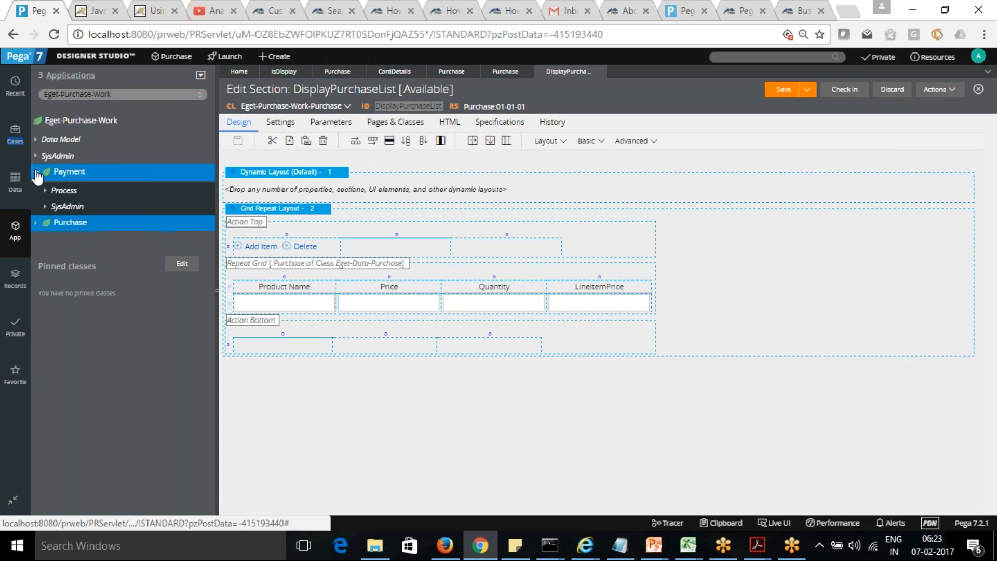
pyautogui.click(43, 191)
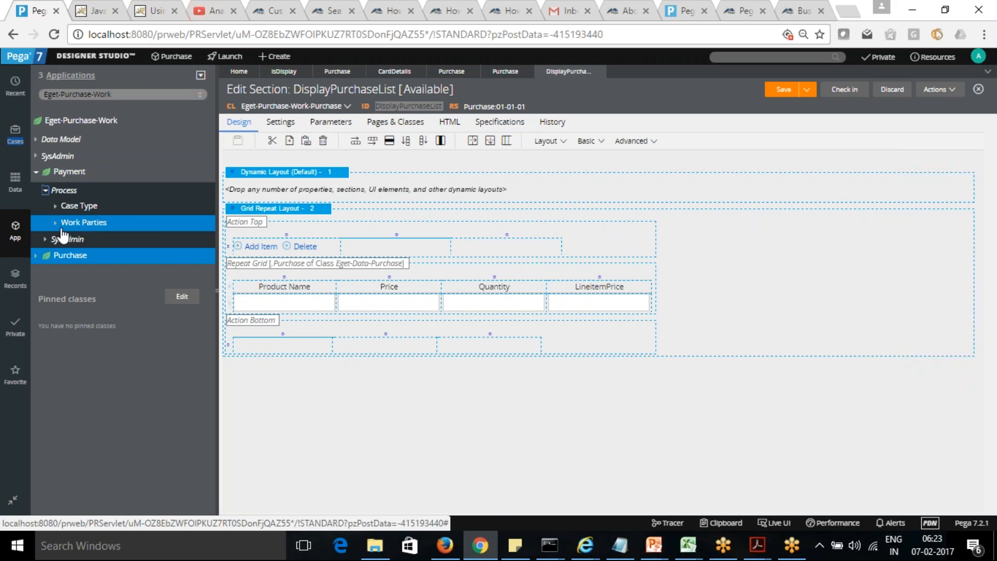
pyautogui.click(44, 256)
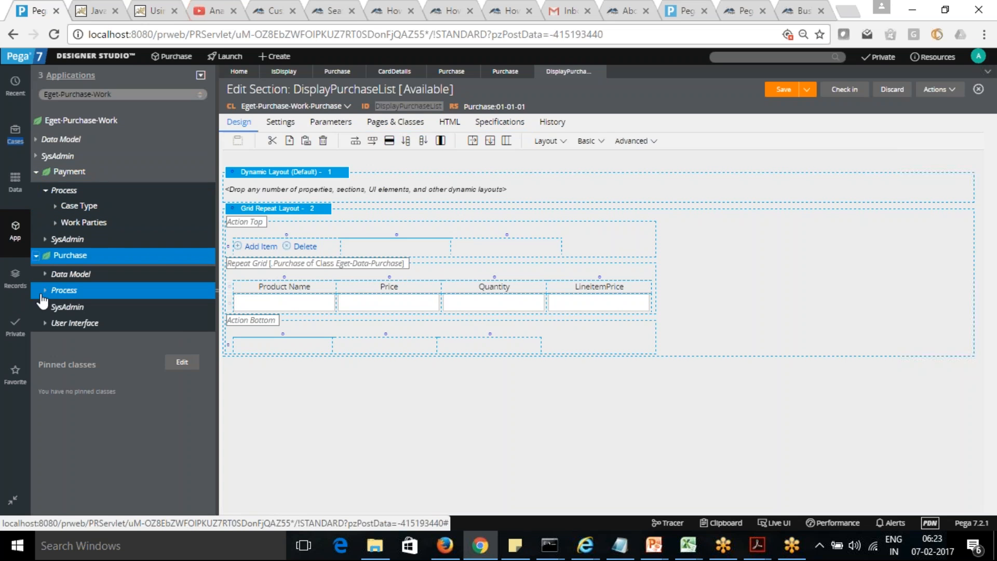
pyautogui.click(45, 289)
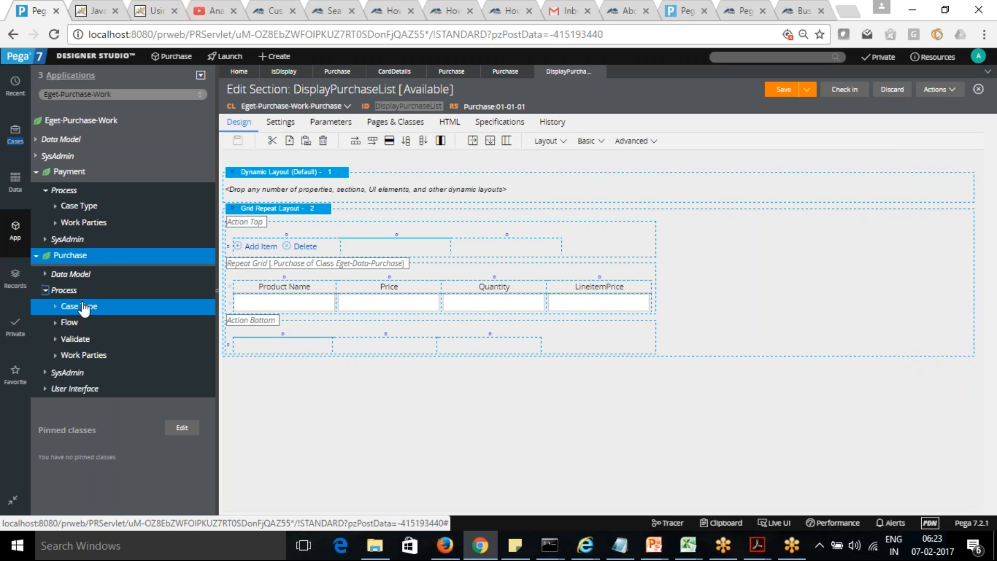
pyautogui.click(66, 291)
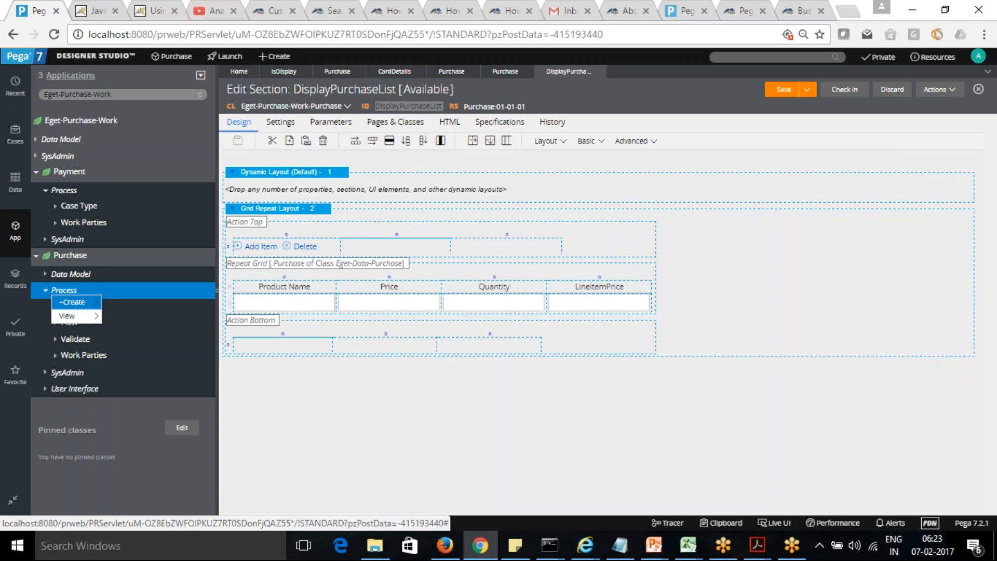
pyautogui.moveTo(78, 303)
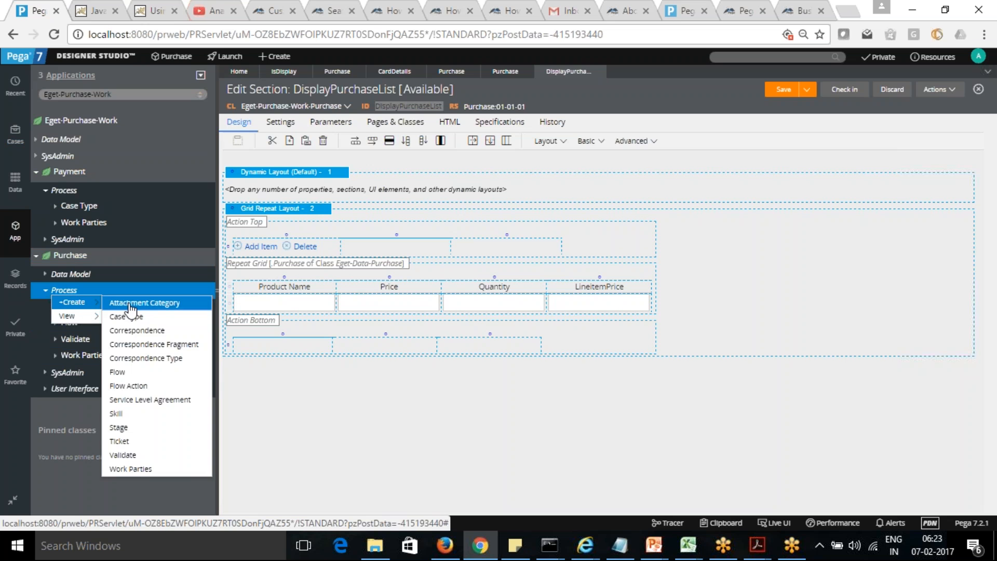
pyautogui.click(134, 385)
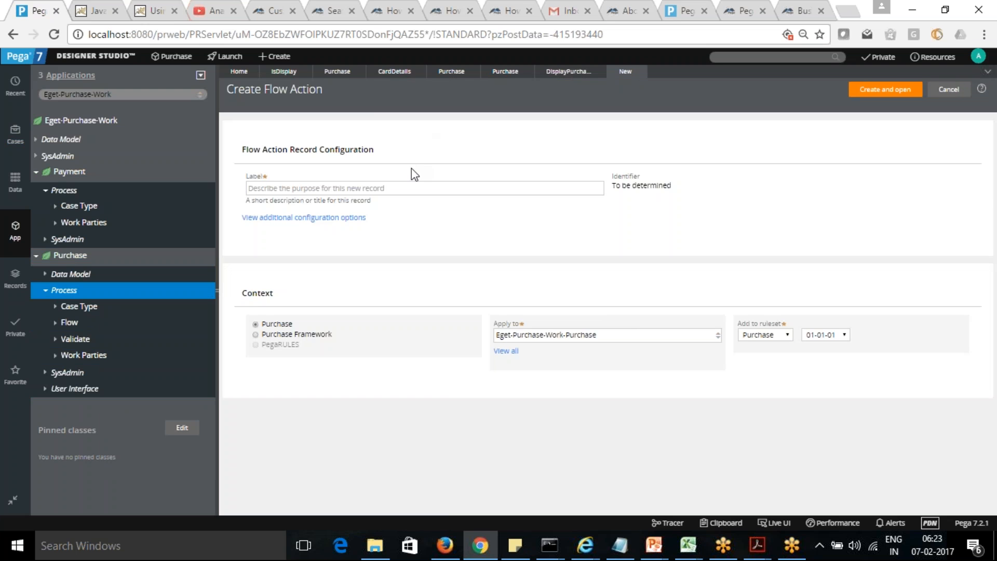
# Step: Label the new flow action TestPurchaseList and create it in the Eget-Purchase-Work-Purchase class
pyautogui.click(407, 189)
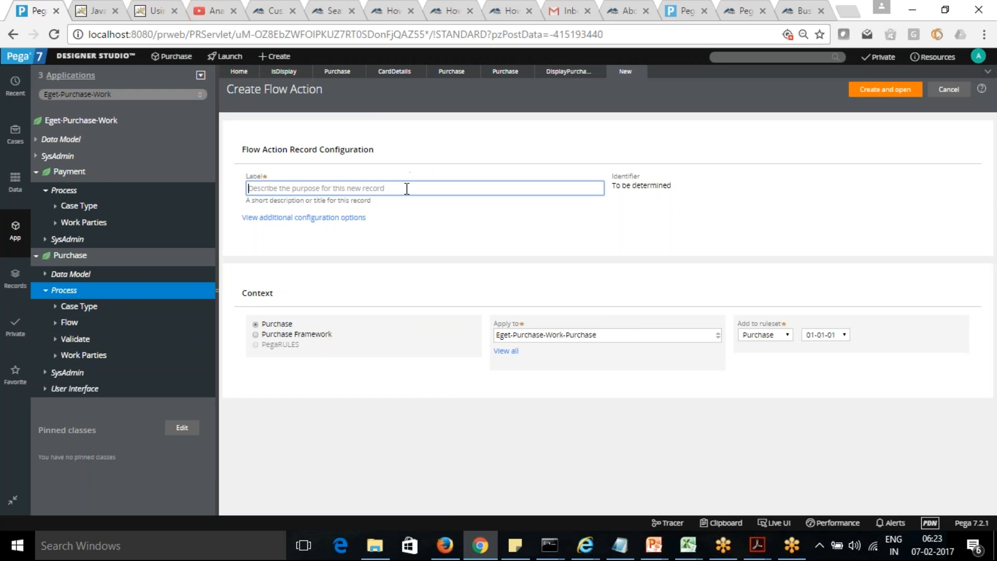
pyautogui.write('Test')
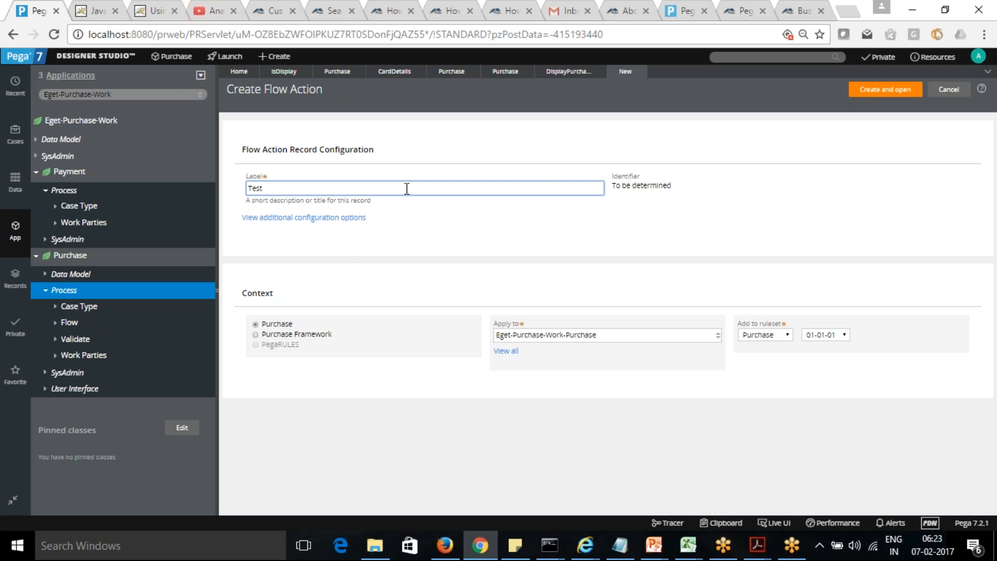
pyautogui.write('PurchaseList')
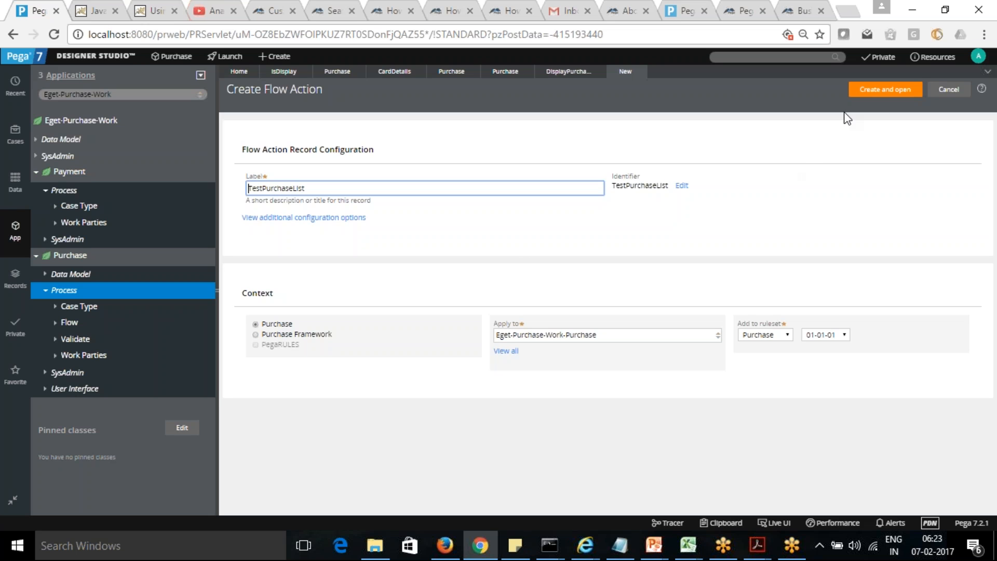
pyautogui.click(879, 92)
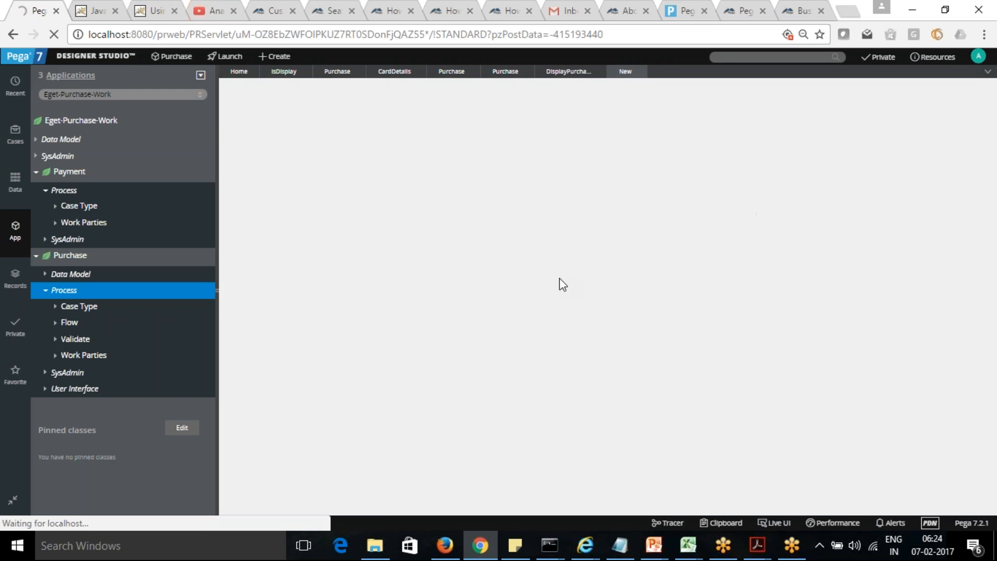
# Step: Set the TestPurchaseList flow action's section to DisplayPurchaseList and save the flow action
pyautogui.click(259, 252)
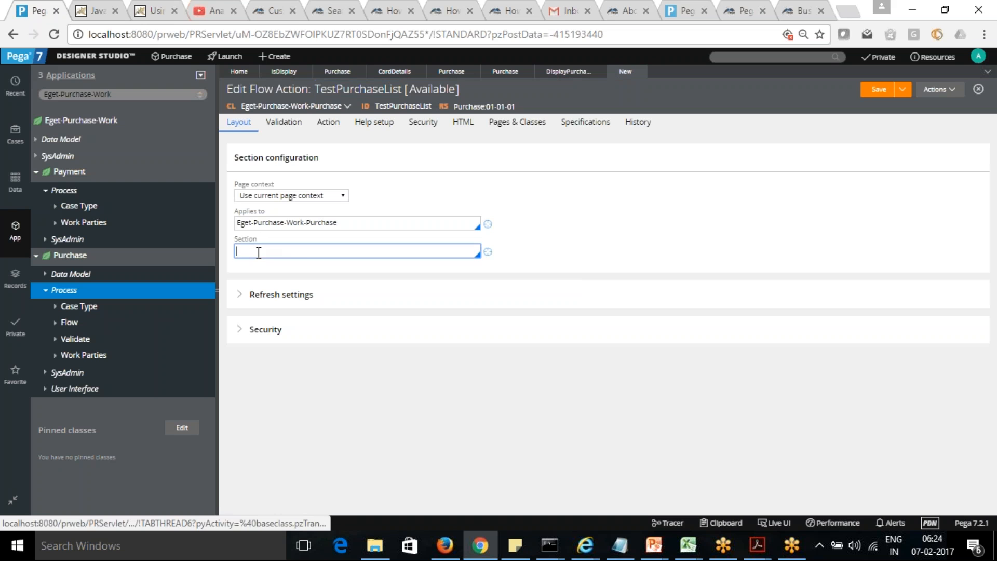
pyautogui.write('DisplayPurchaseList')
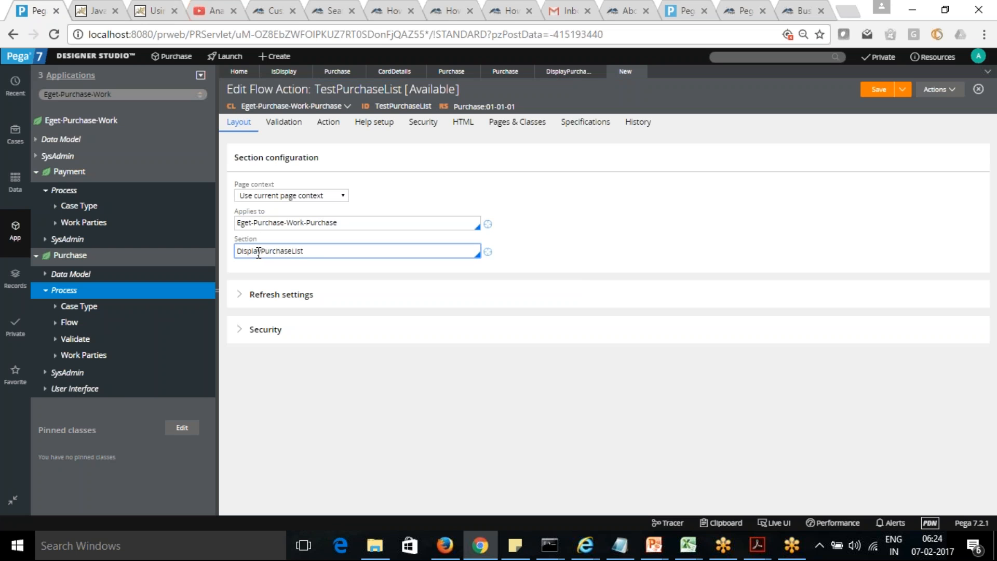
pyautogui.click(879, 89)
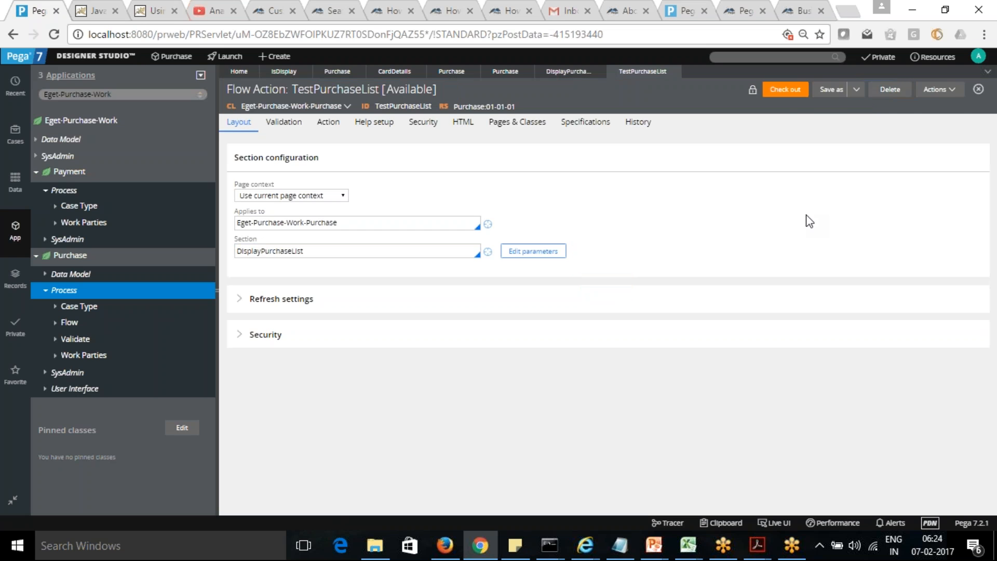
# Step: Run the TestPurchaseList flow action against an empty test page
pyautogui.click(952, 89)
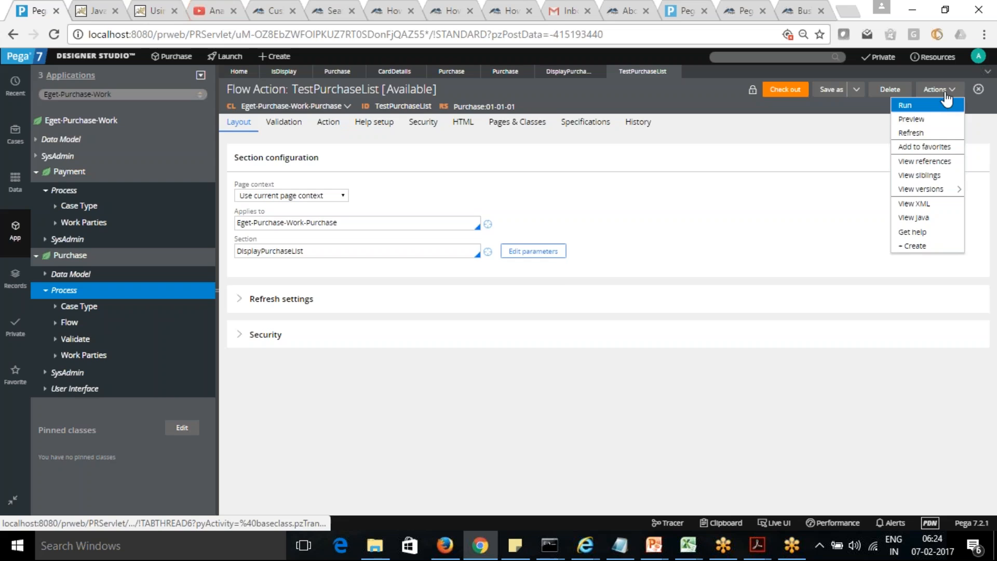
pyautogui.click(929, 105)
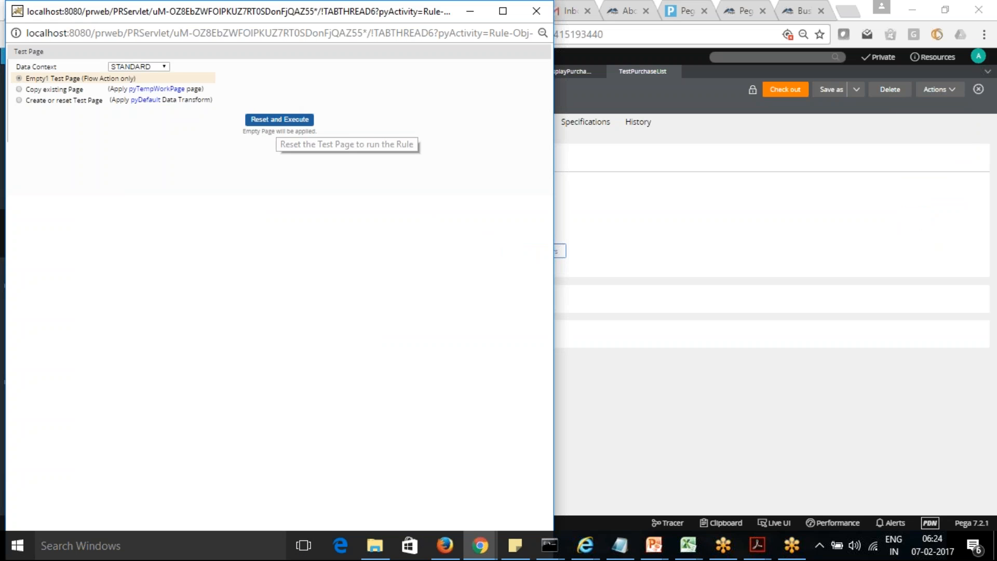
pyautogui.click(285, 115)
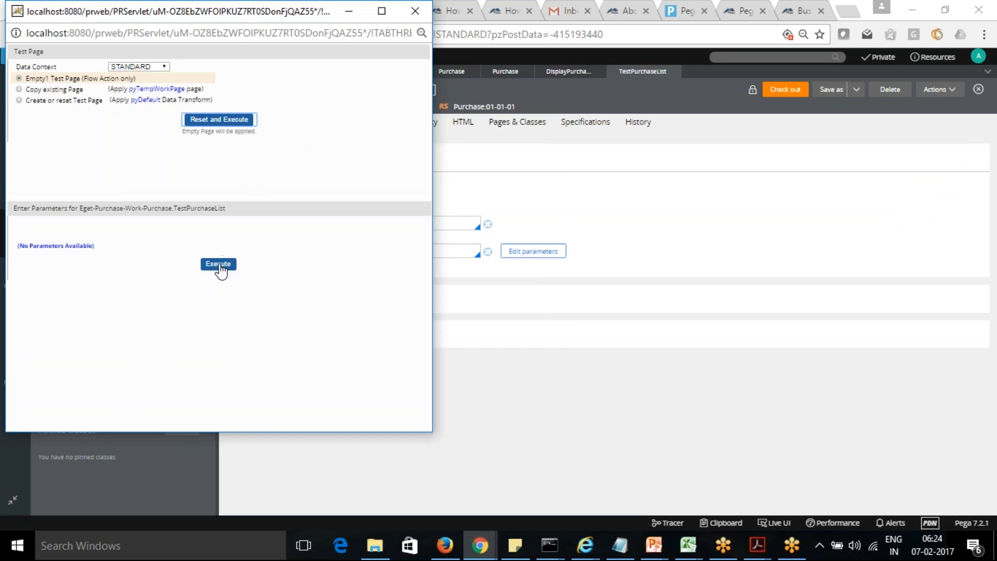
pyautogui.click(219, 265)
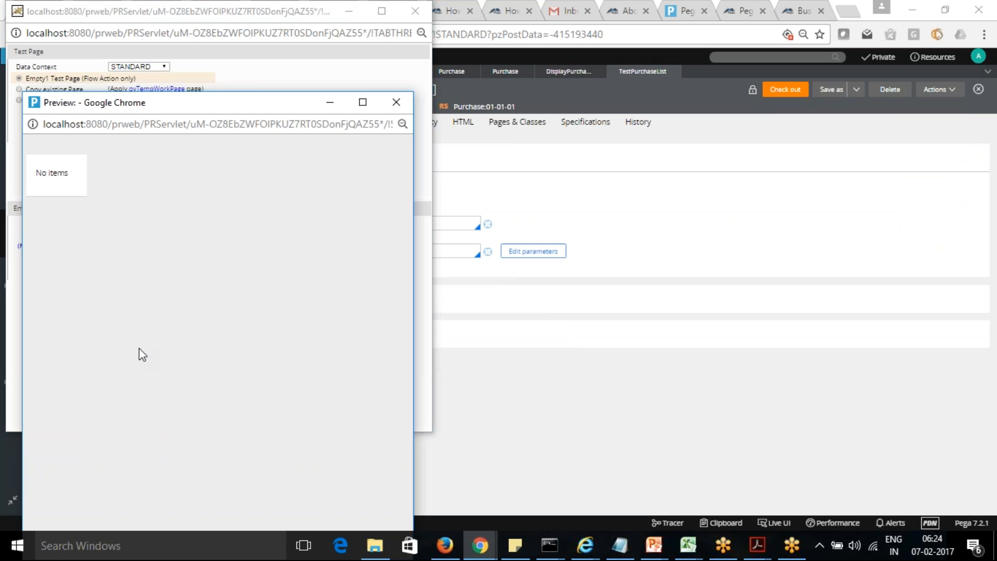
# Step: Close the test windows and review the presentation, operations and general layout settings of the Purchase grid in the DisplayPurchaseList section
pyautogui.click(395, 98)
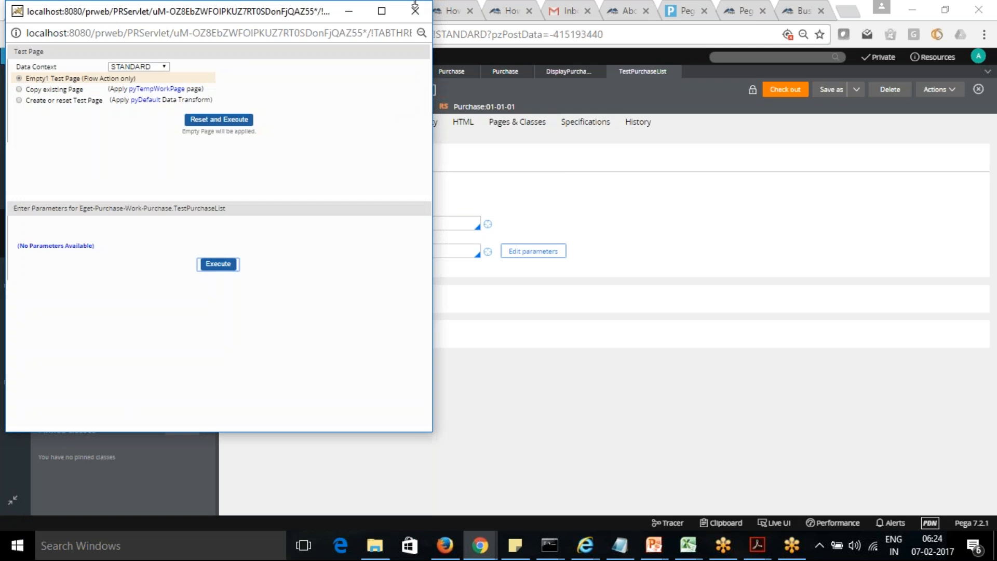
pyautogui.click(415, 10)
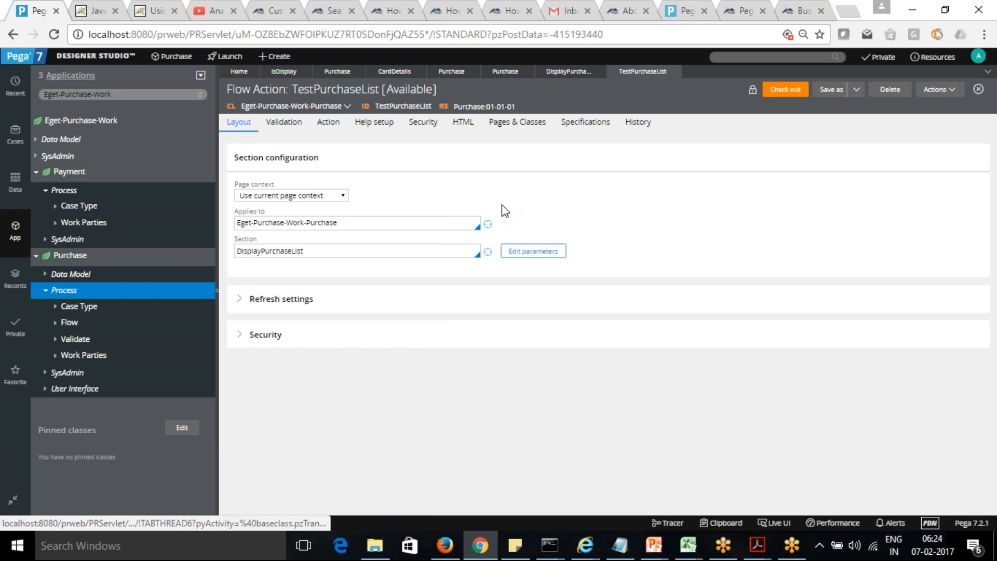
pyautogui.click(554, 72)
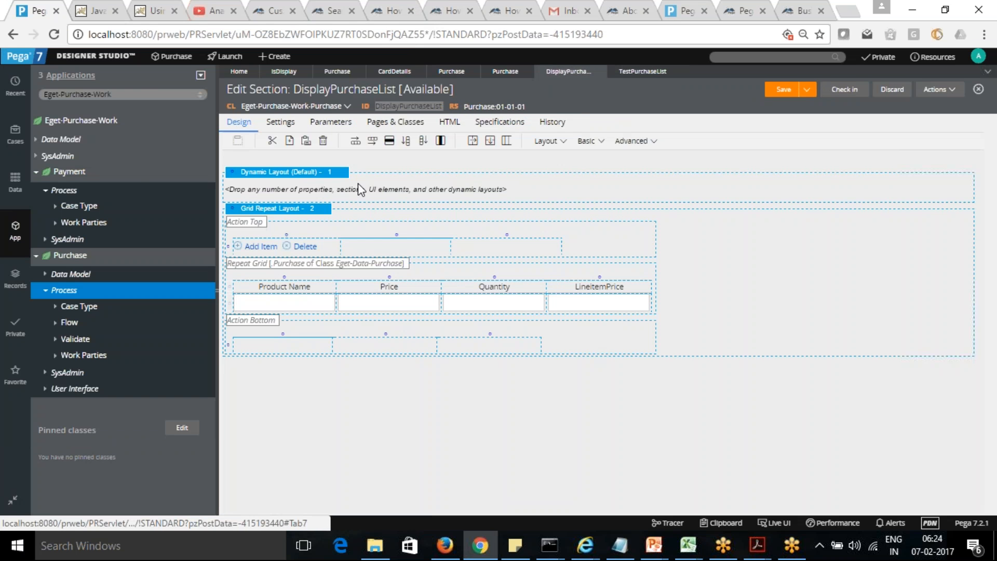
pyautogui.click(311, 210)
pyautogui.click(328, 209)
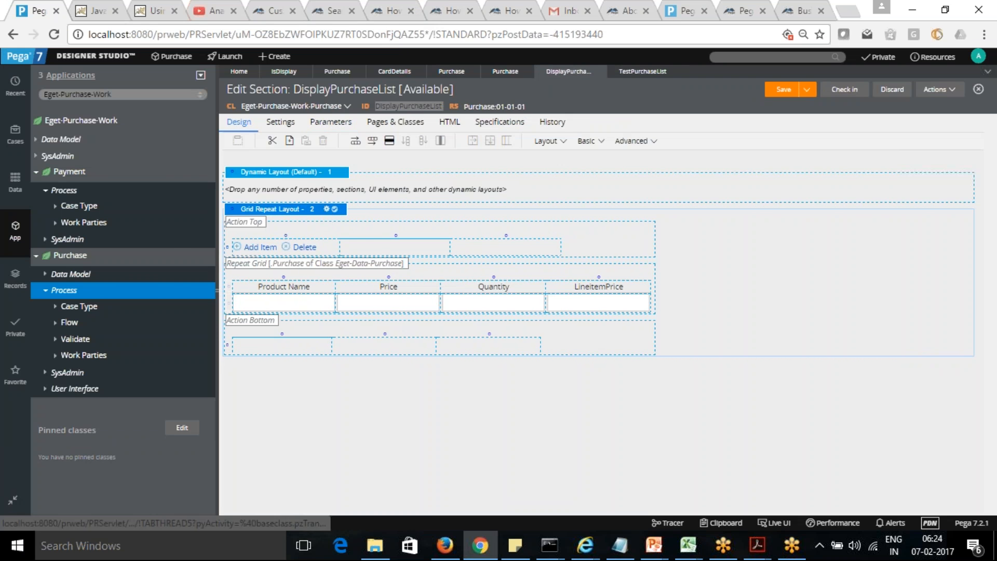
pyautogui.click(561, 191)
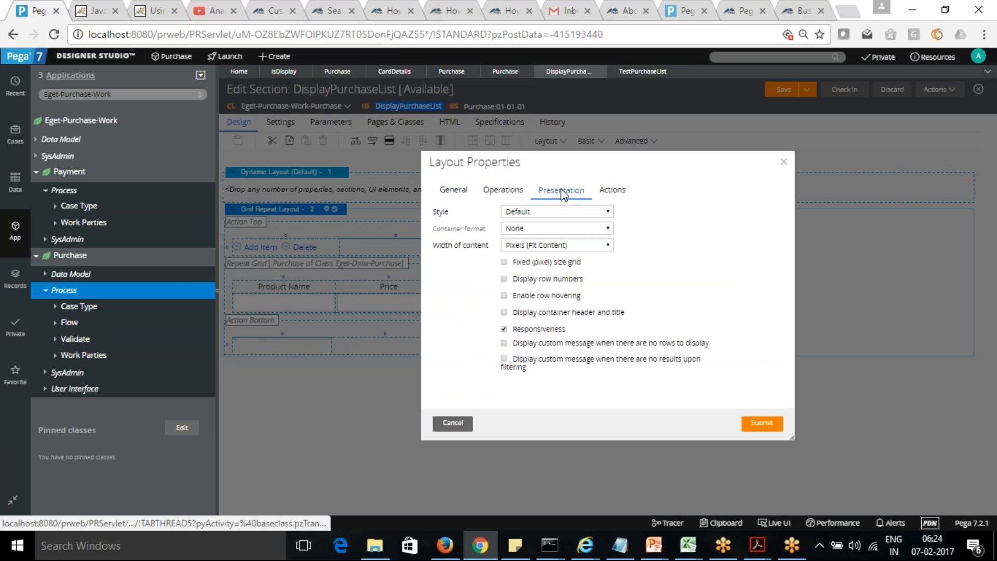
pyautogui.click(610, 214)
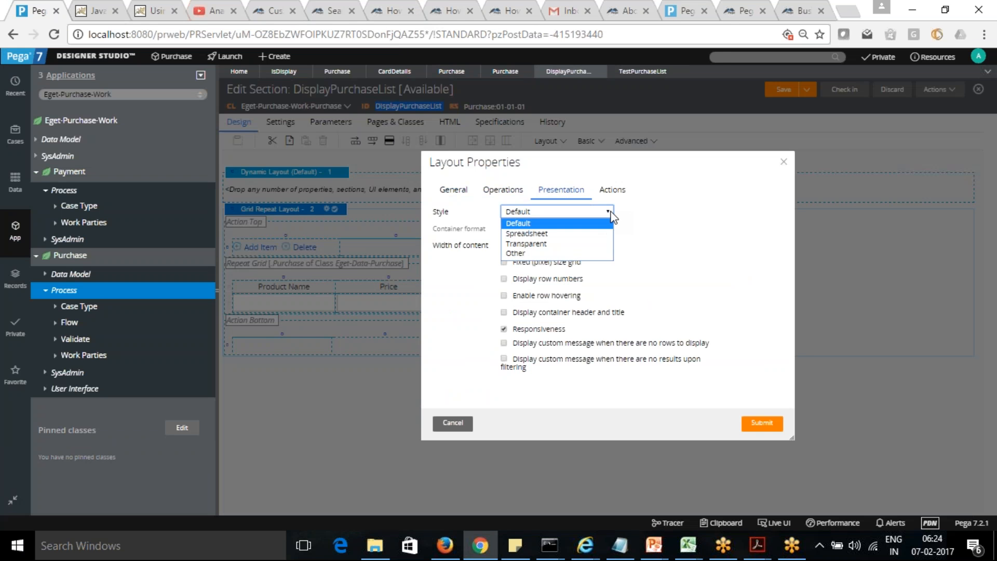
pyautogui.click(511, 195)
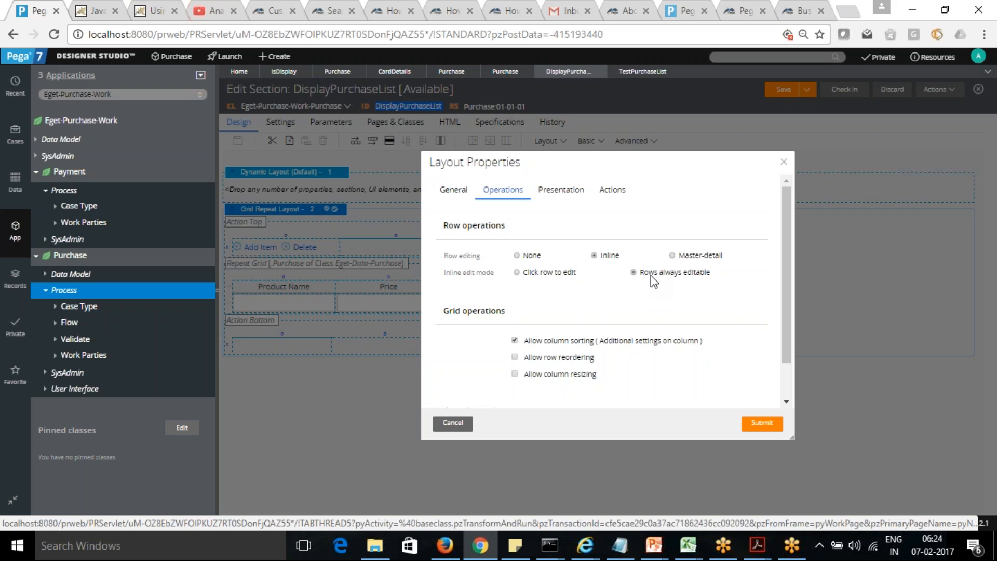
pyautogui.click(453, 190)
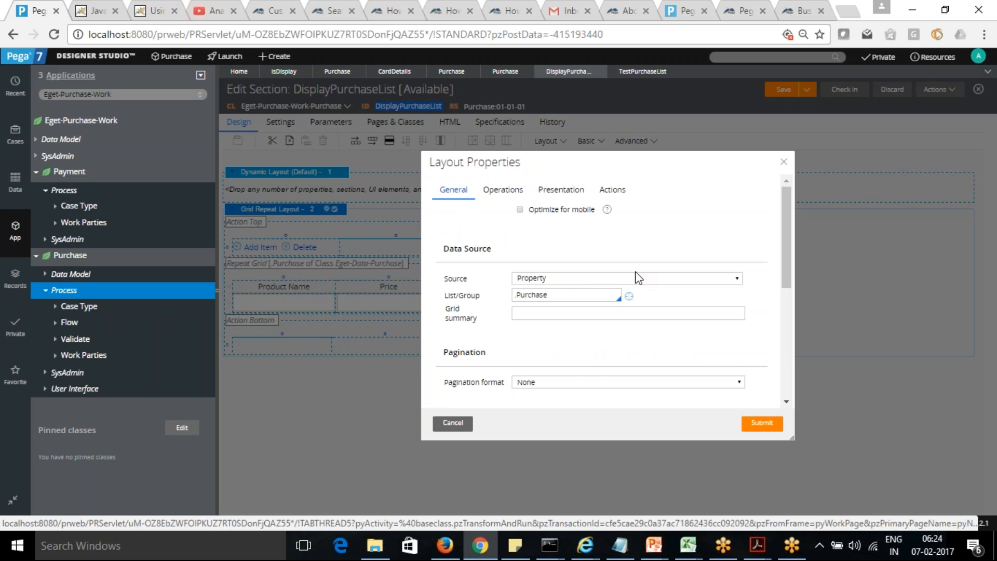
pyautogui.click(763, 424)
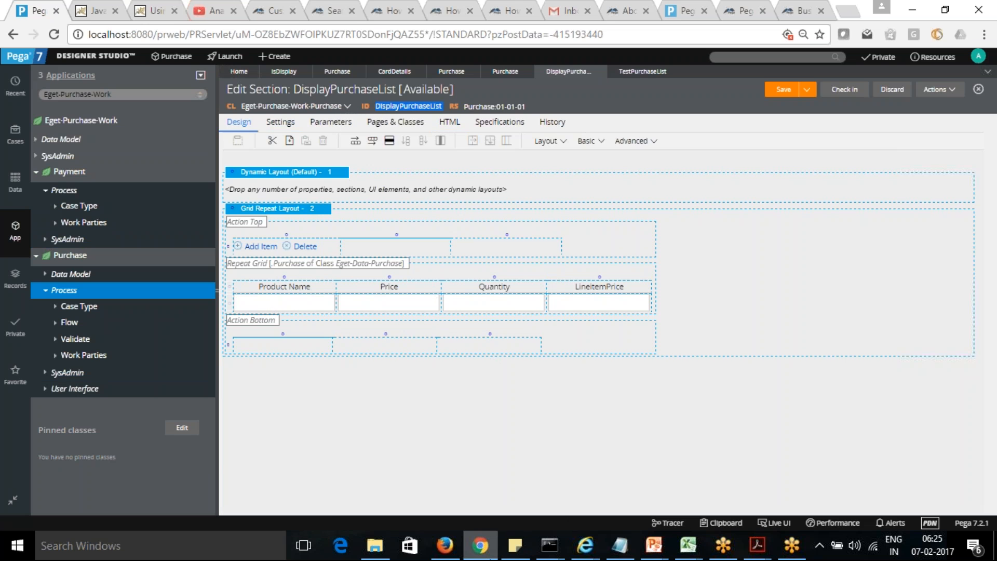
# Step: Change the control of the grid's Product Name cell to Dropdown
pyautogui.moveTo(480, 546)
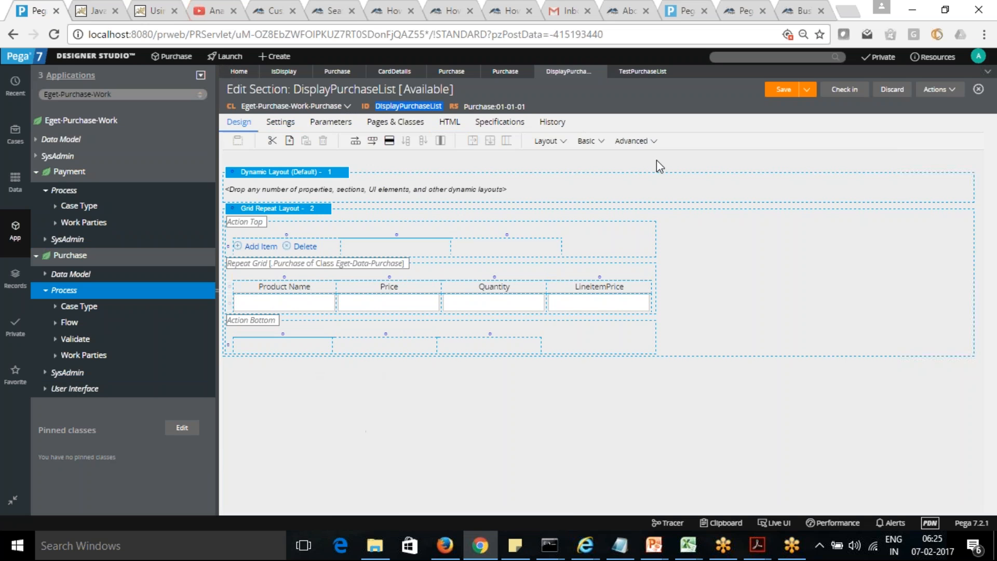
pyautogui.click(562, 143)
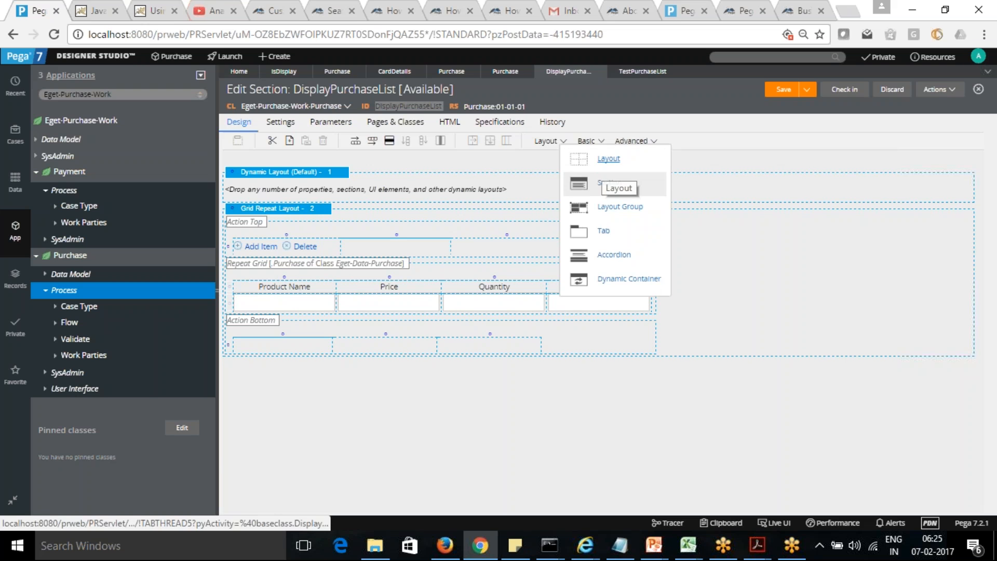
pyautogui.click(304, 304)
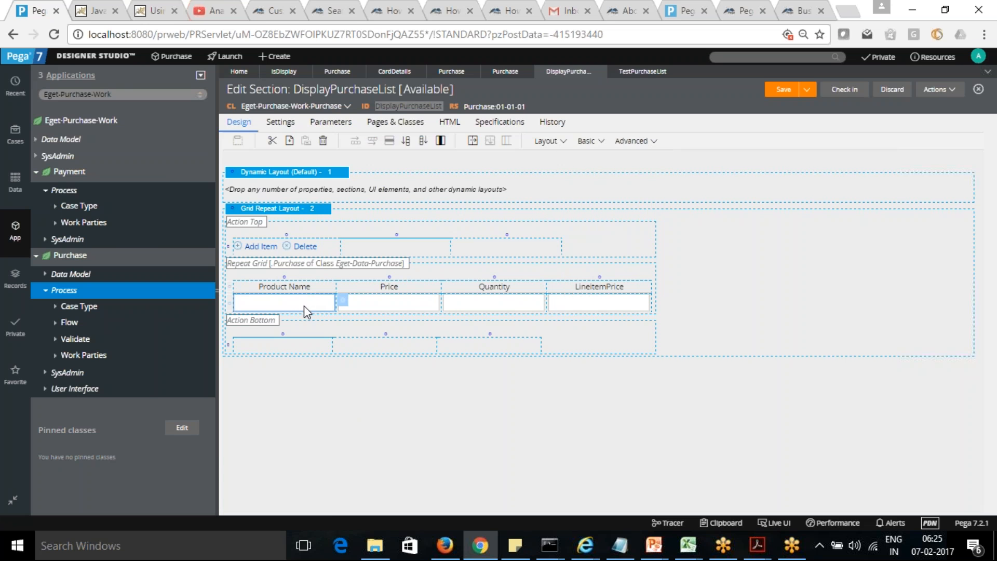
pyautogui.click(344, 302)
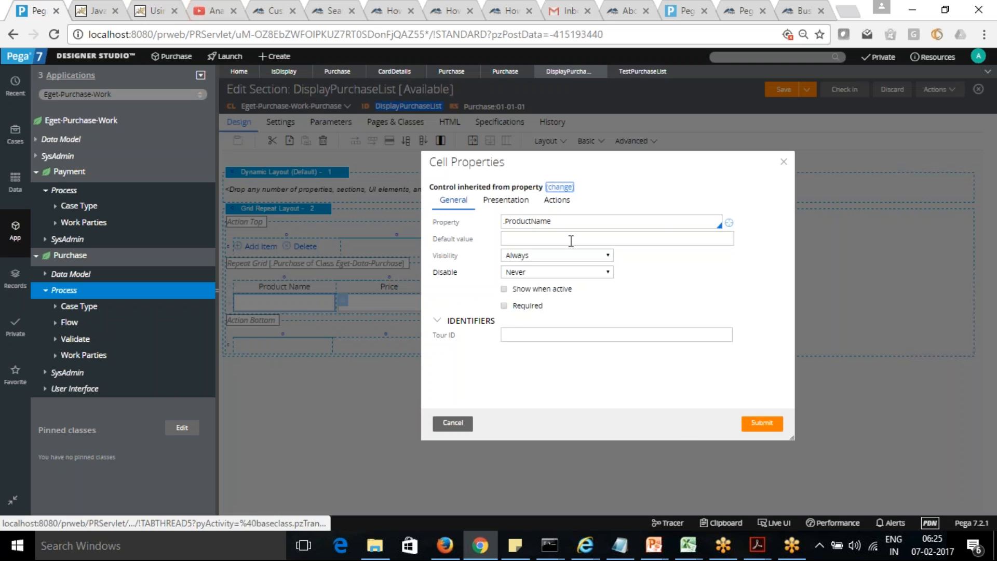
pyautogui.click(559, 188)
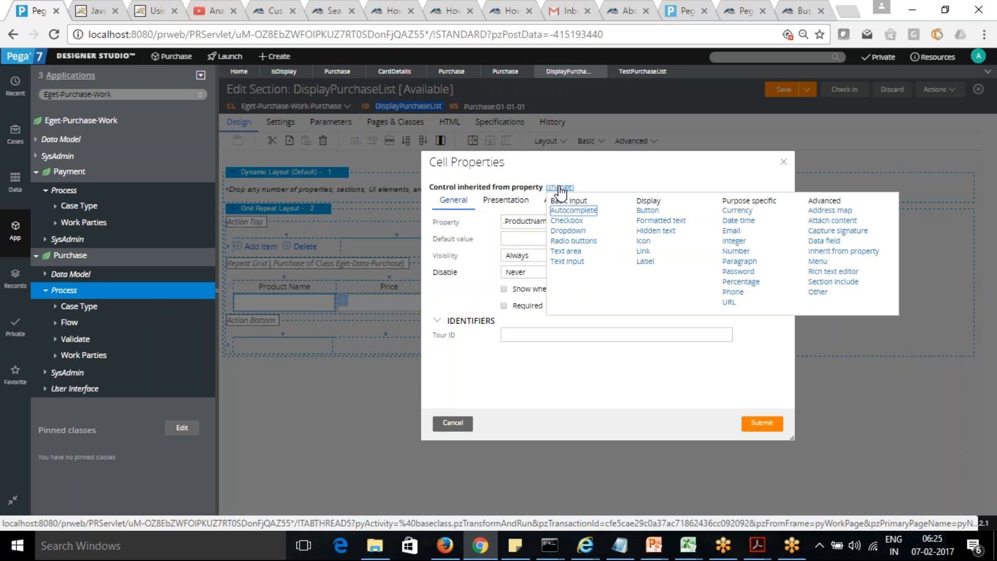
pyautogui.click(567, 231)
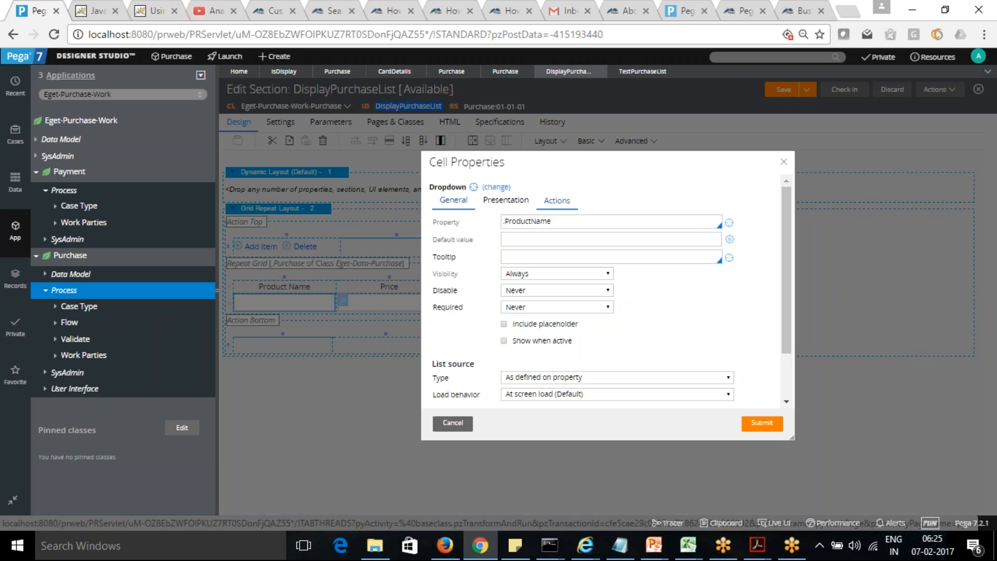
# Step: Source the Product Name dropdown's list from the data page D_ProductsList
pyautogui.moveTo(790, 276); pyautogui.dragTo(788, 341)
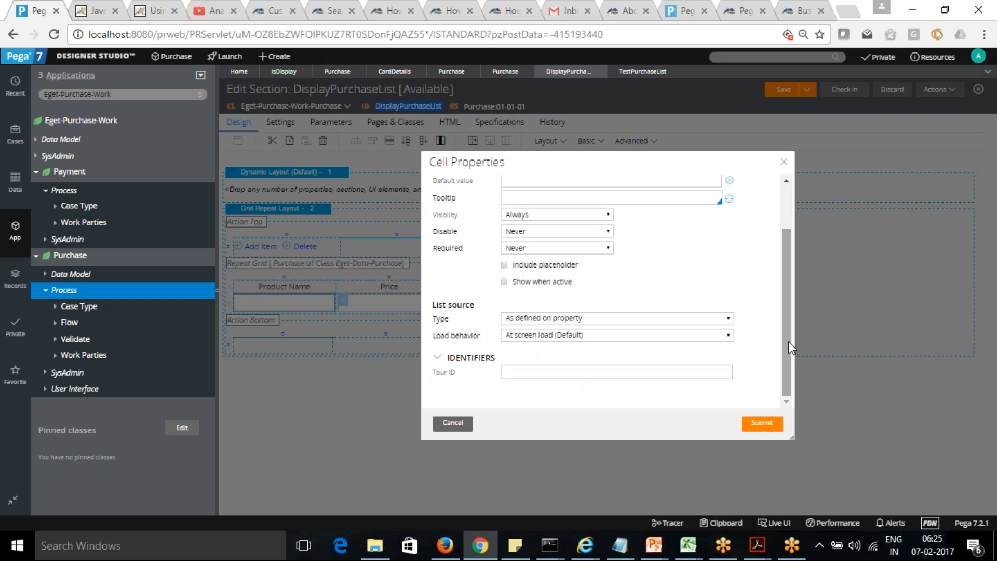
pyautogui.click(729, 319)
pyautogui.click(641, 342)
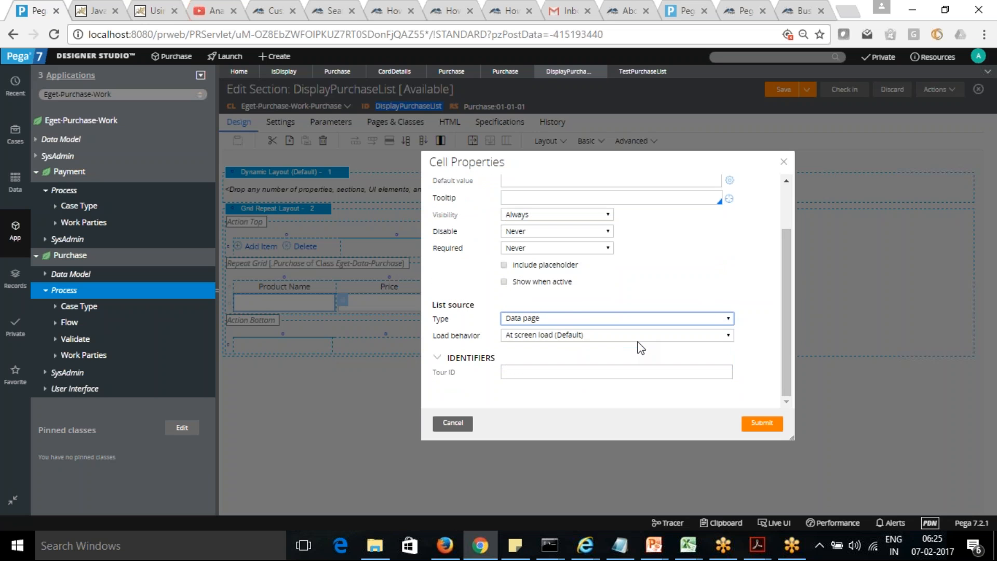
pyautogui.moveTo(786, 283); pyautogui.dragTo(786, 317)
pyautogui.click(525, 256)
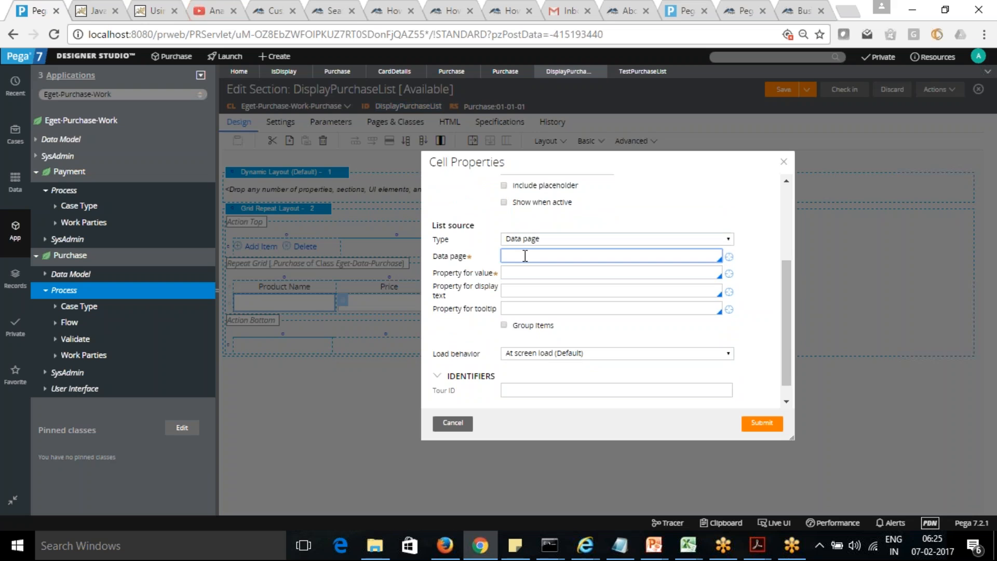
pyautogui.write('D_Product')
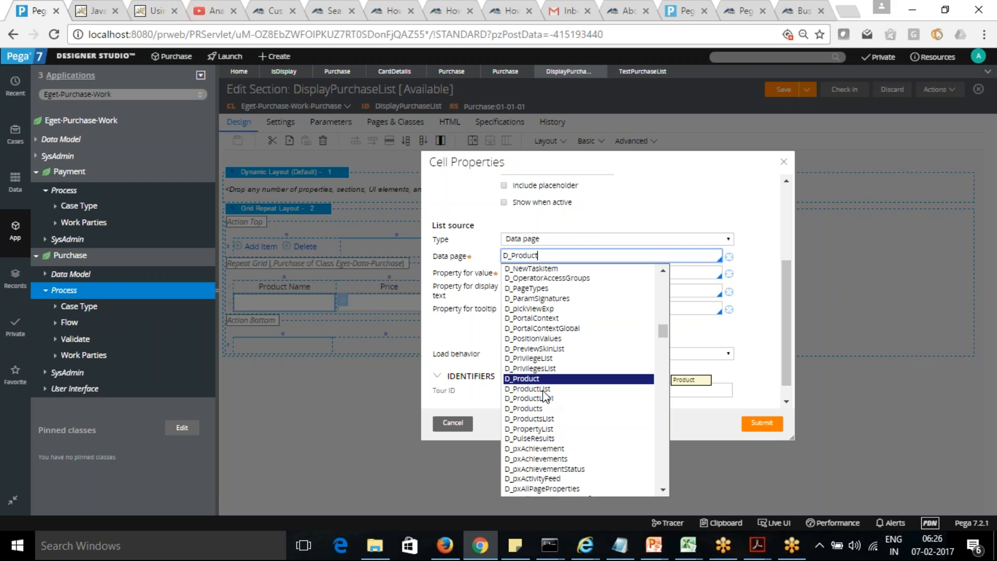
pyautogui.click(536, 419)
# Step: Set the dropdown's value property to .ProductName and its display text property to .ProductID
pyautogui.click(538, 274)
pyautogui.write('.')
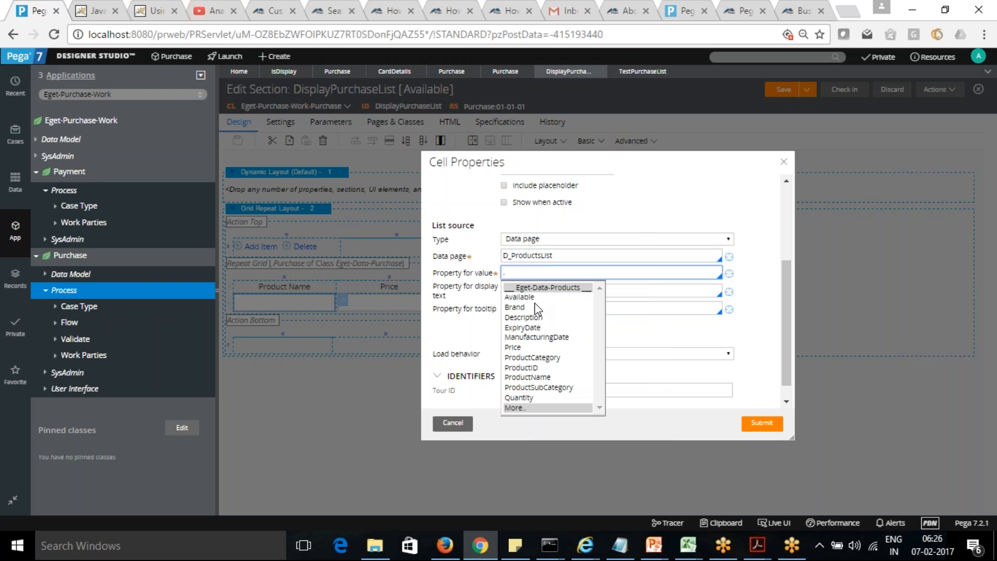
pyautogui.click(538, 377)
pyautogui.press('Tab')
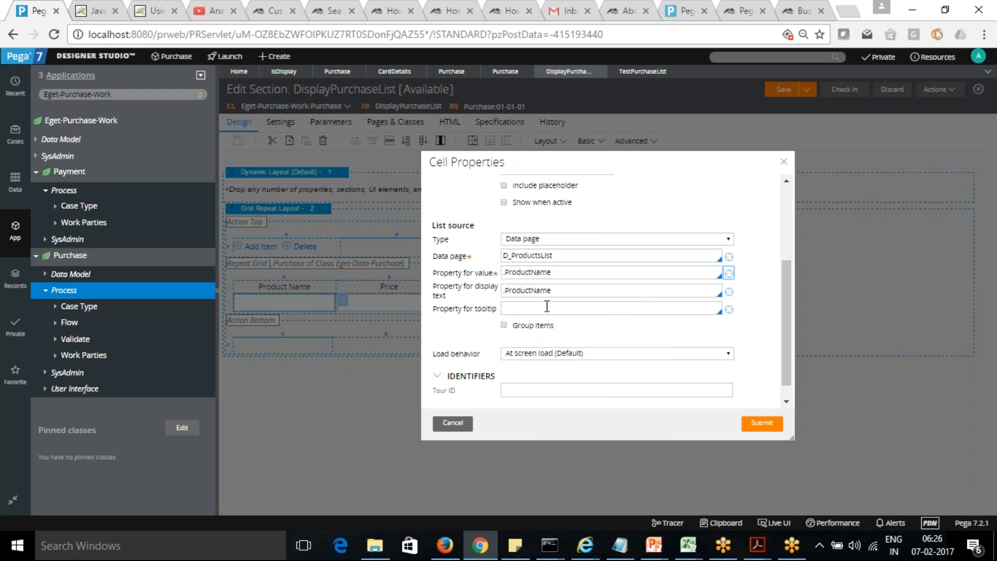
pyautogui.click(565, 290)
pyautogui.press('BackSpace')
pyautogui.press('BackSpace')
pyautogui.press('BackSpace')
pyautogui.press('BackSpace')
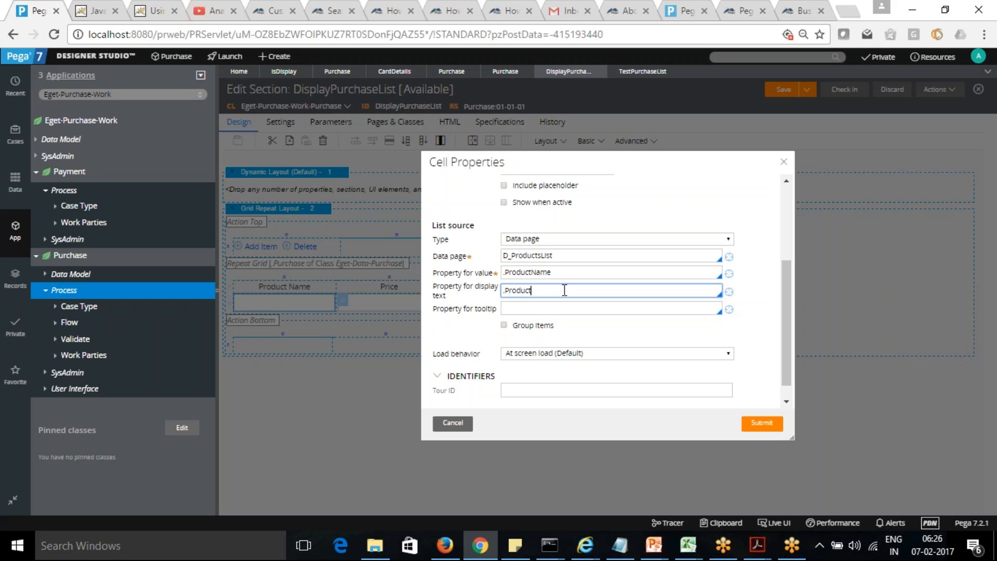
pyautogui.write('ID')
# Step: Set the dropdown's tooltip property to "Select Product to Purchase"
pyautogui.click(551, 309)
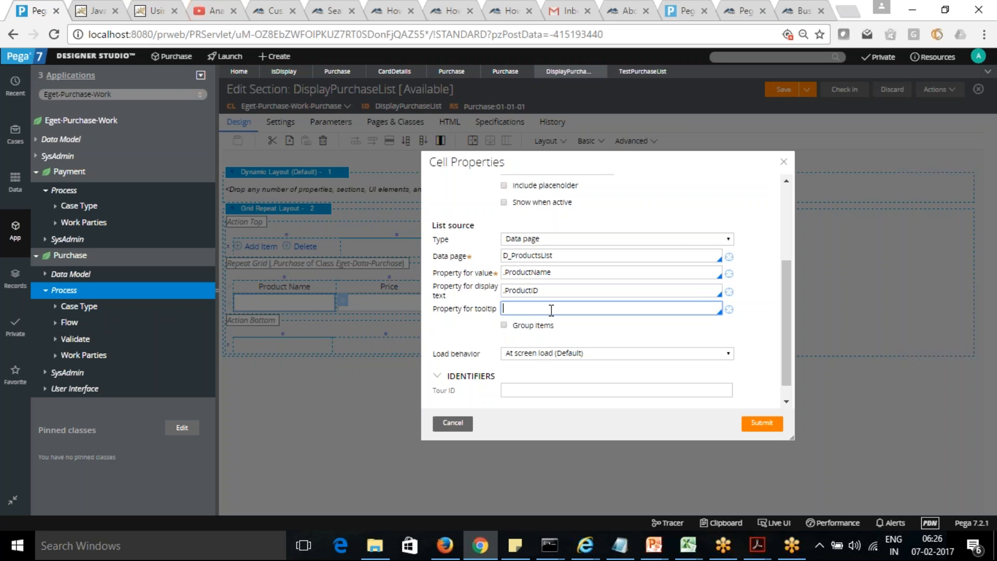
pyautogui.write('Select Product to Purchase')
# Step: Group the dropdown items by .ProductSubCategory, apply the cell properties and save the DisplayPurchaseList section
pyautogui.click(504, 326)
pyautogui.click(538, 344)
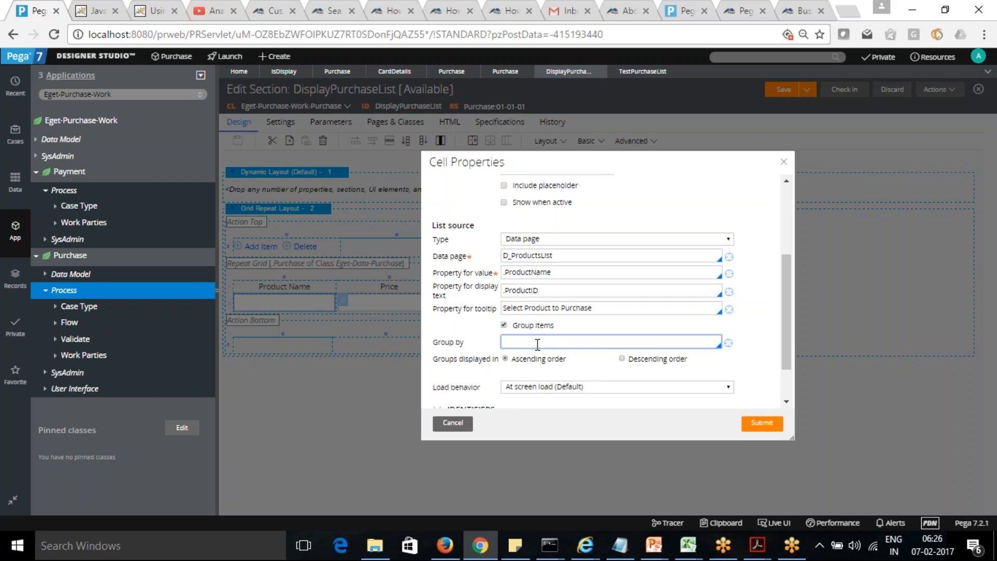
pyautogui.write('.')
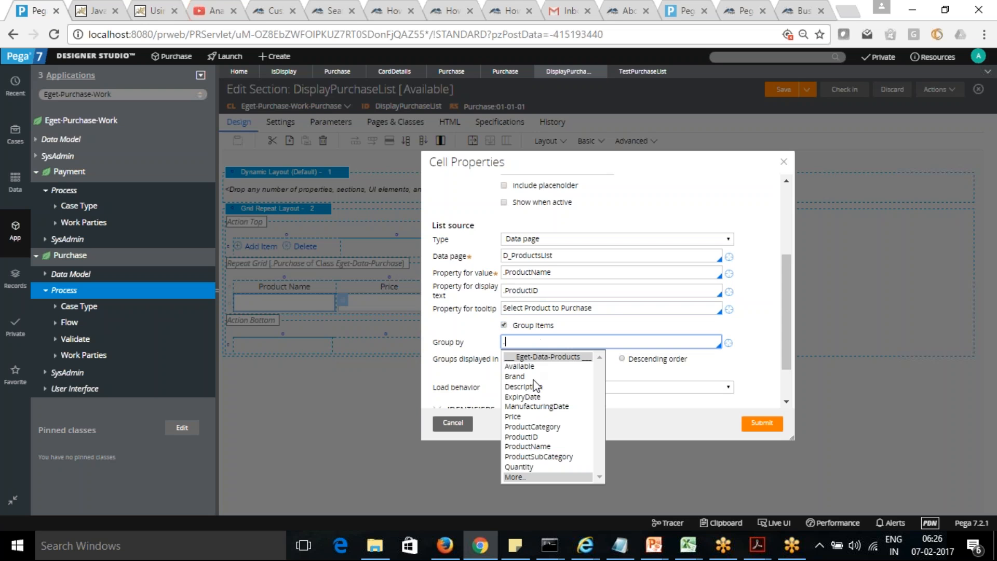
pyautogui.click(526, 457)
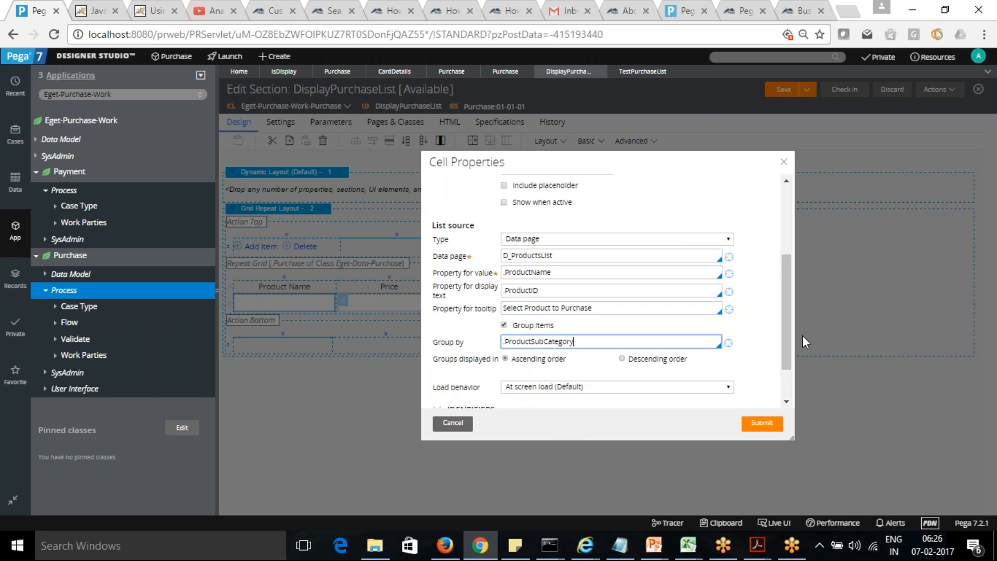
pyautogui.moveTo(783, 329); pyautogui.dragTo(786, 364)
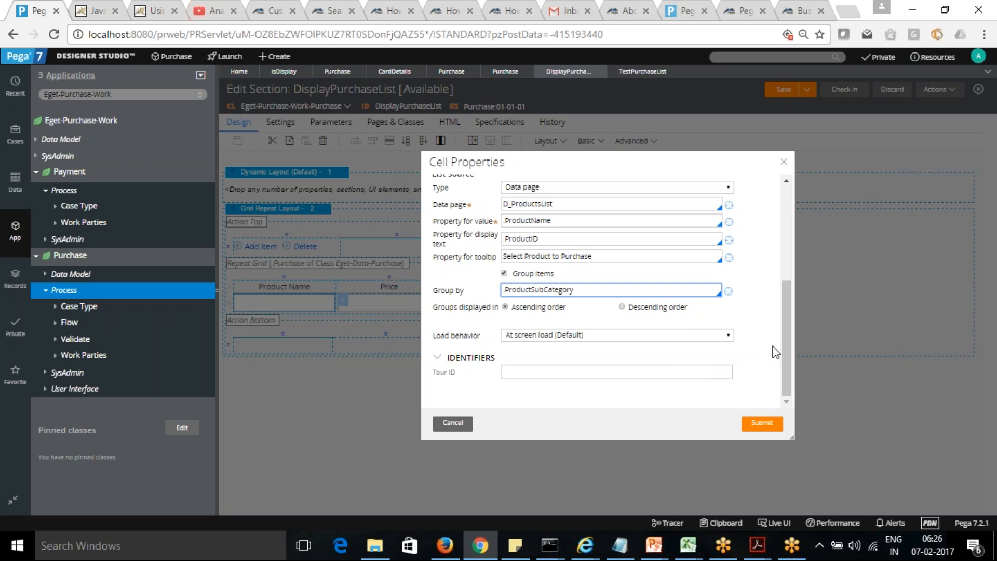
pyautogui.click(764, 423)
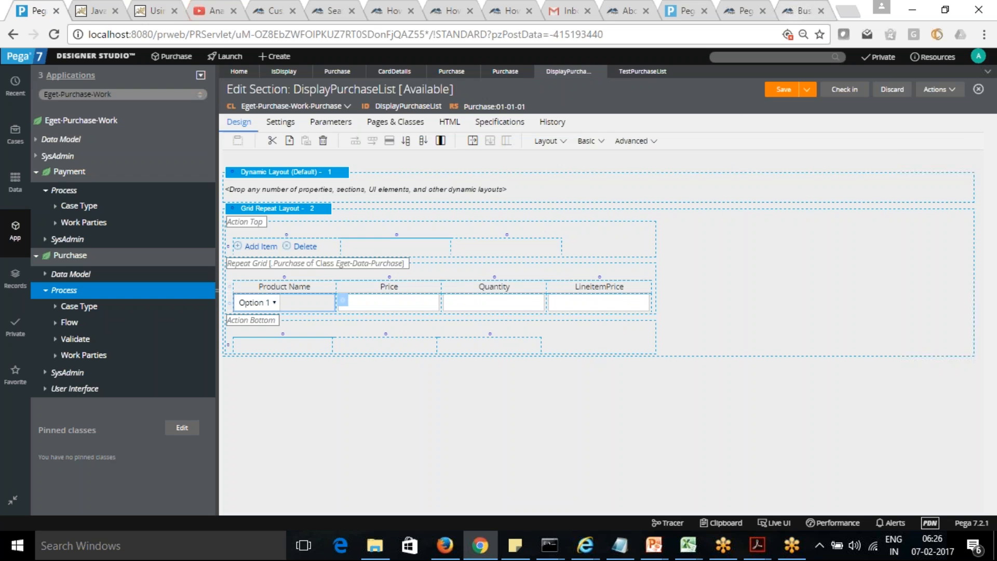
pyautogui.click(783, 91)
# Step: Run the TestPurchaseList flow action again against an empty test page, and close the preview after checking it
pyautogui.click(643, 71)
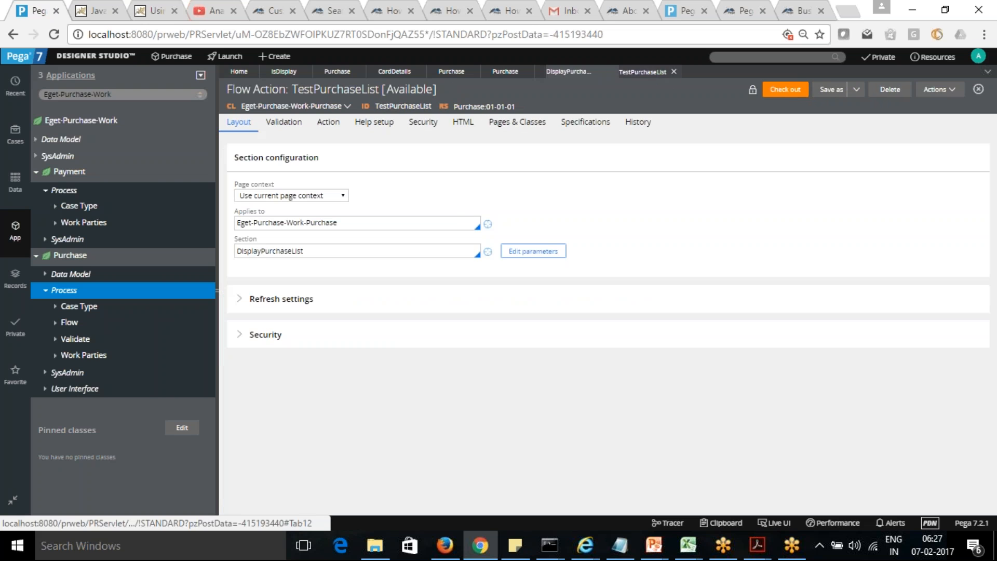
pyautogui.click(946, 94)
pyautogui.click(930, 102)
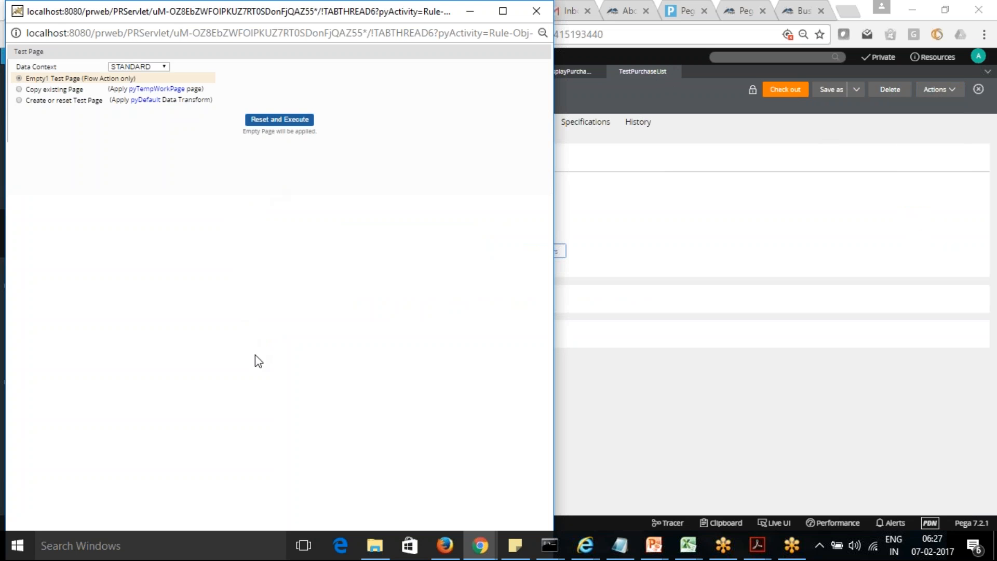
pyautogui.click(280, 121)
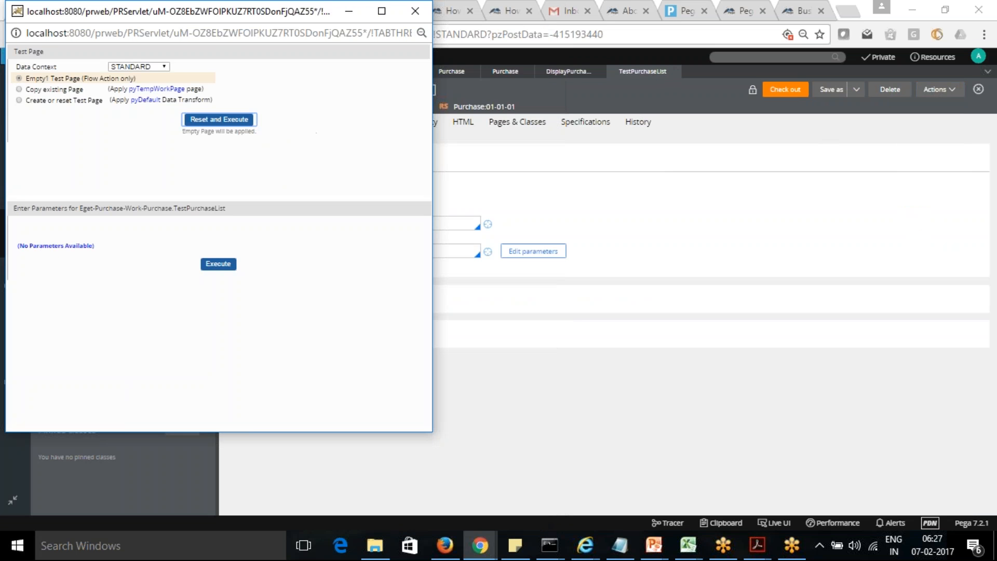
pyautogui.click(219, 267)
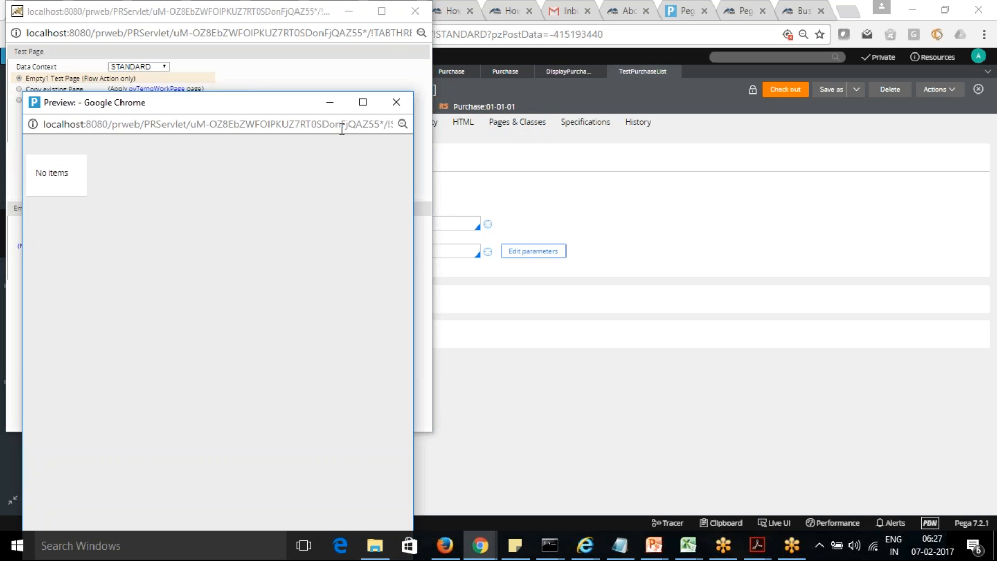
pyautogui.click(396, 102)
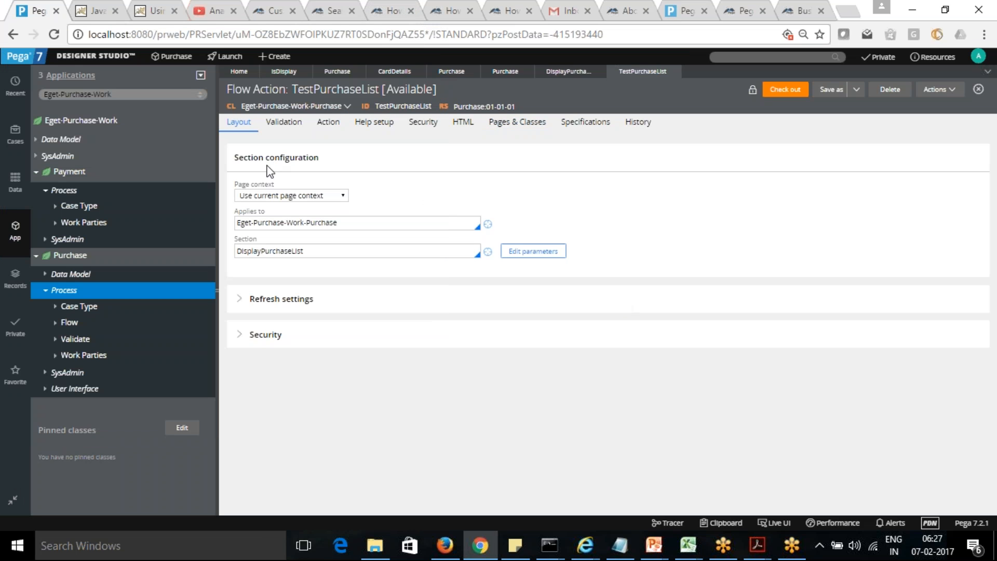
# Step: Open the life cycle of the Purchase case type
pyautogui.click(15, 134)
pyautogui.click(58, 128)
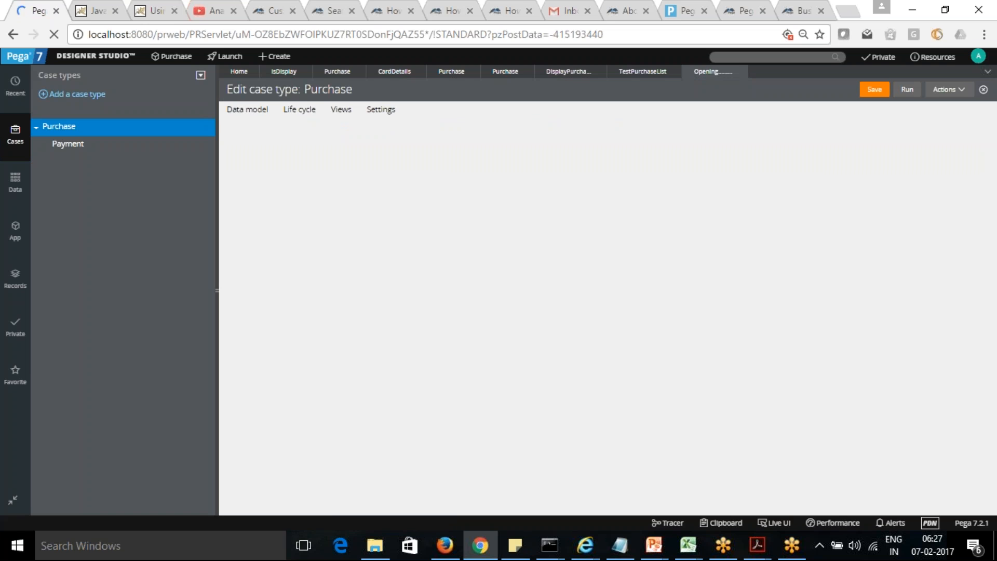
pyautogui.click(300, 110)
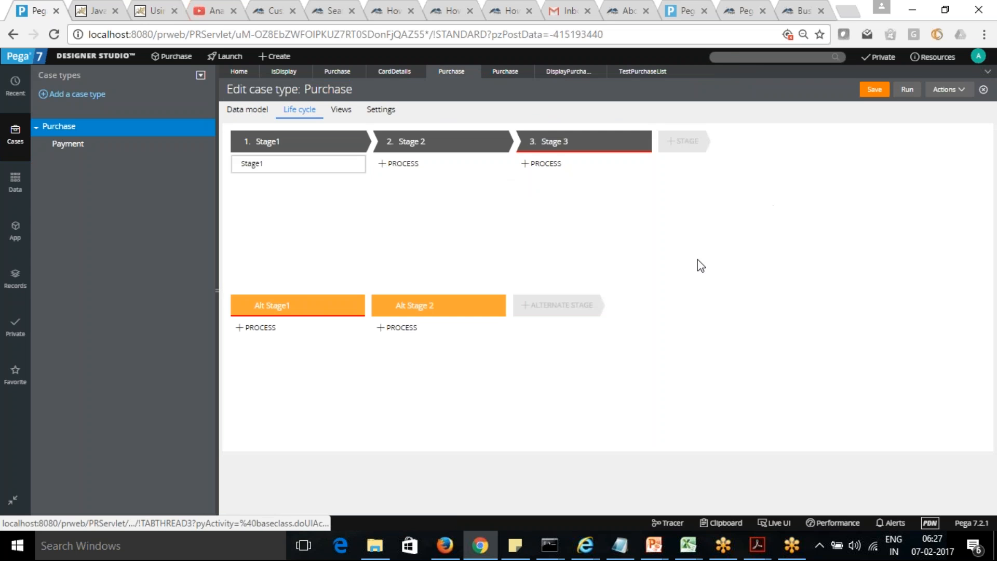
# Step: Rename the first stage of the Purchase life cycle Selection
pyautogui.moveTo(346, 350)
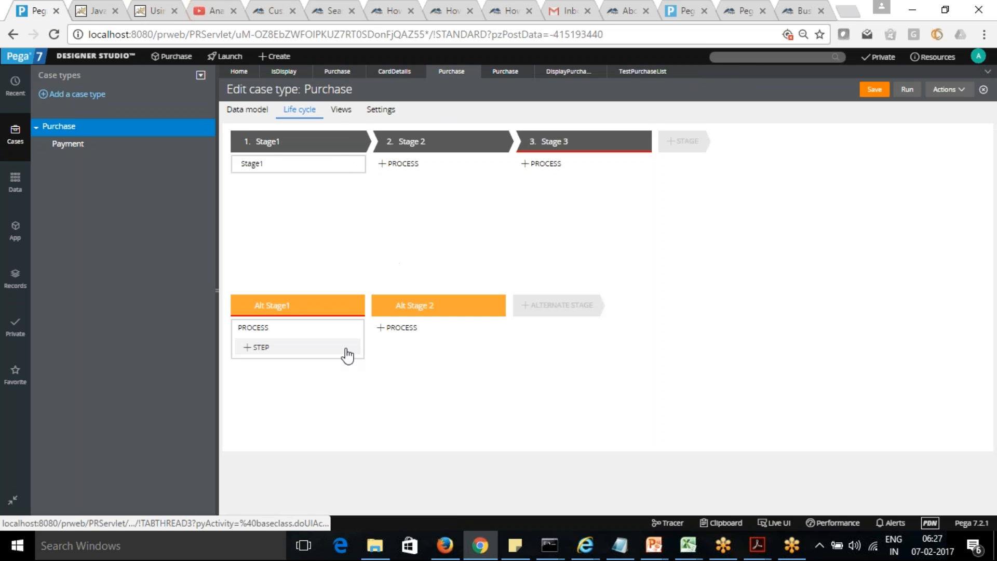
pyautogui.moveTo(289, 149)
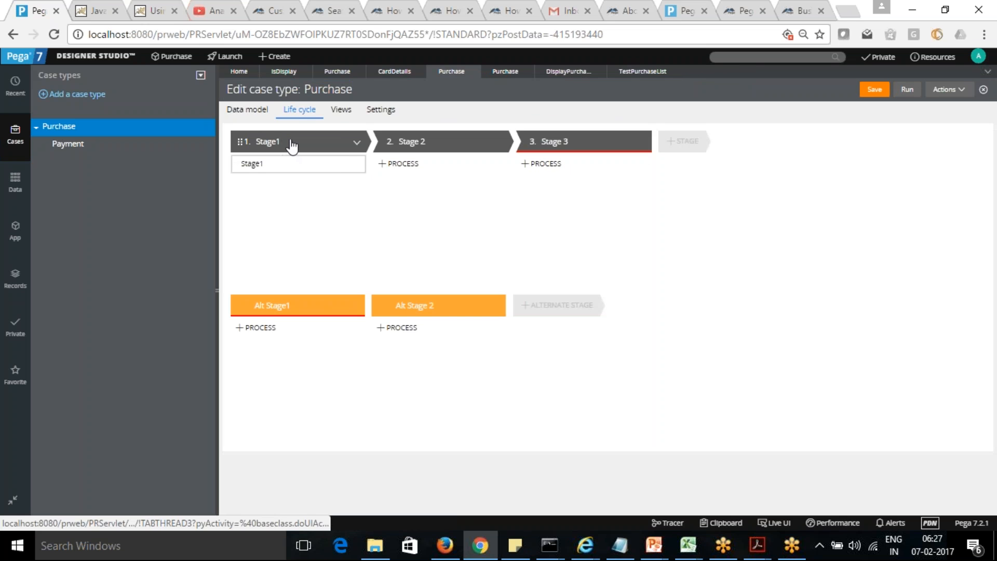
pyautogui.click(356, 143)
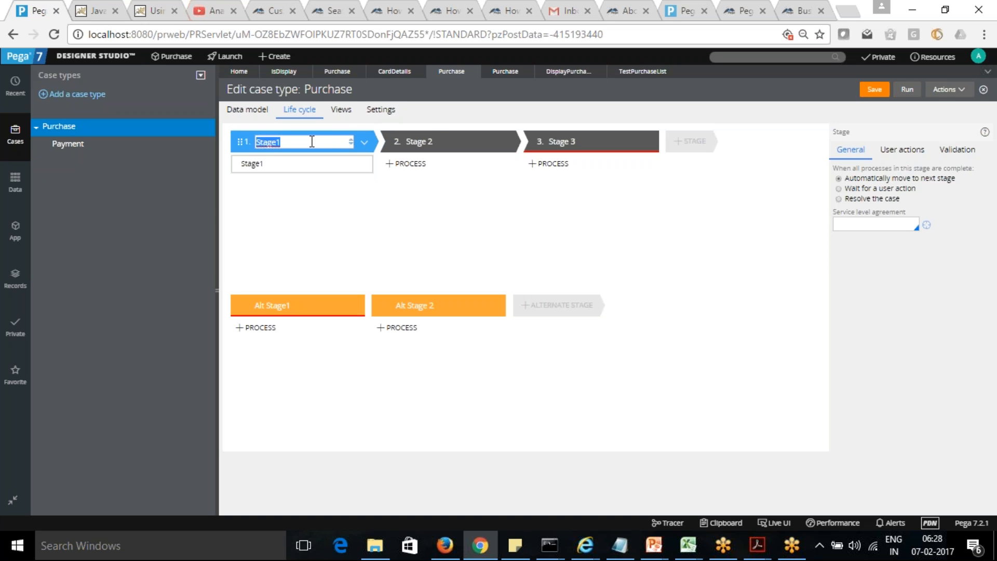
pyautogui.write('Selection')
pyautogui.click(338, 200)
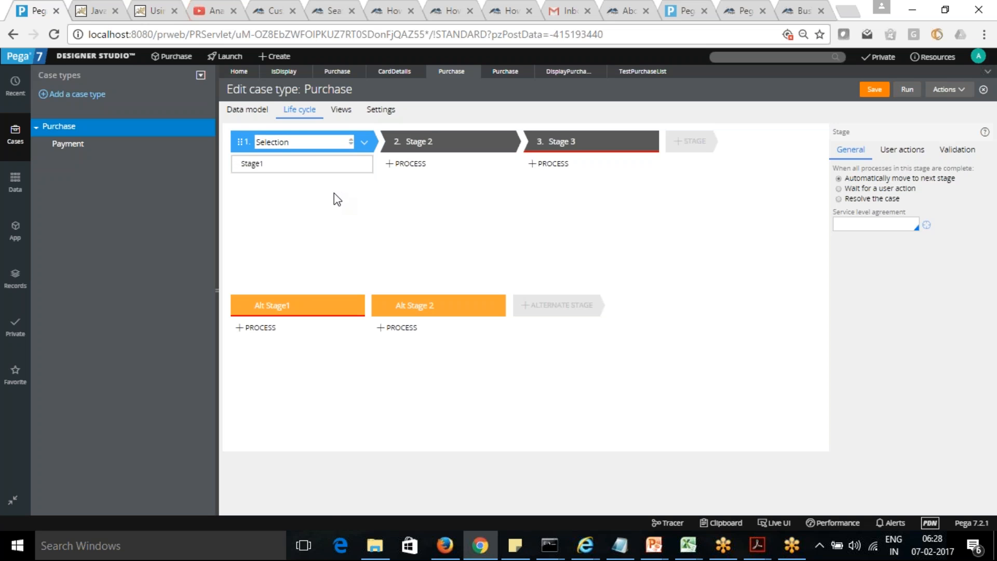
# Step: Rename the second stage Review and the third stage Payment
pyautogui.click(416, 142)
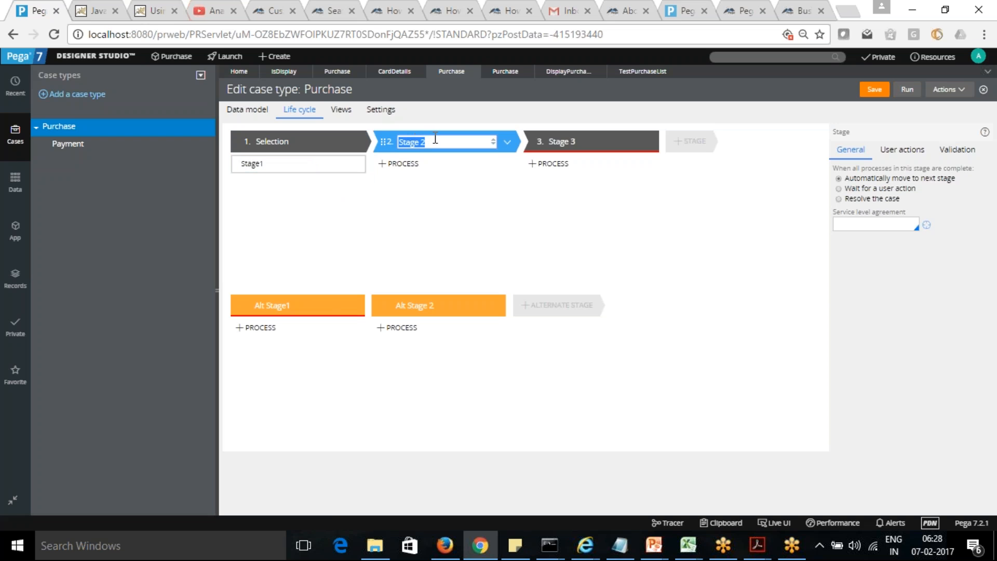
pyautogui.write('Review')
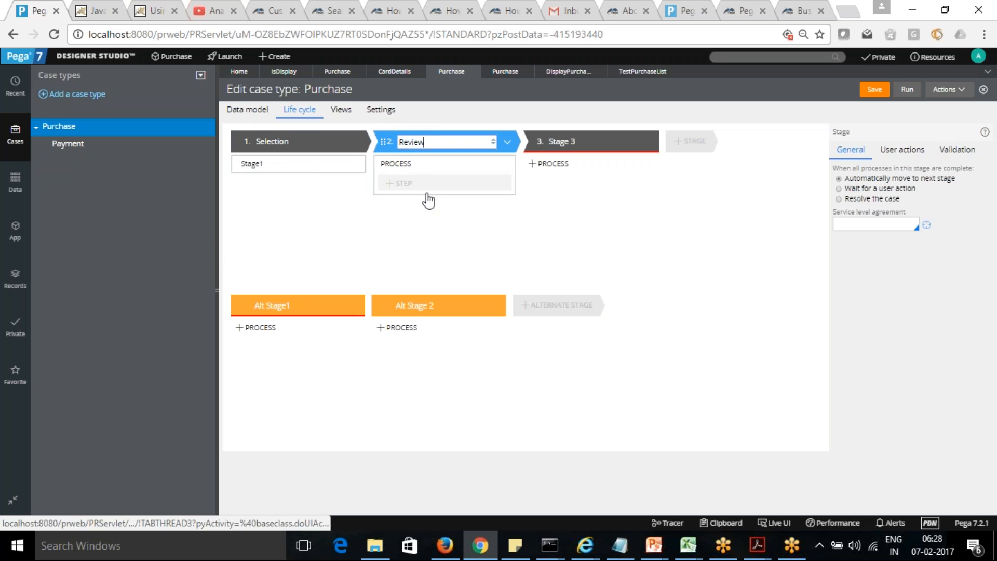
pyautogui.click(554, 141)
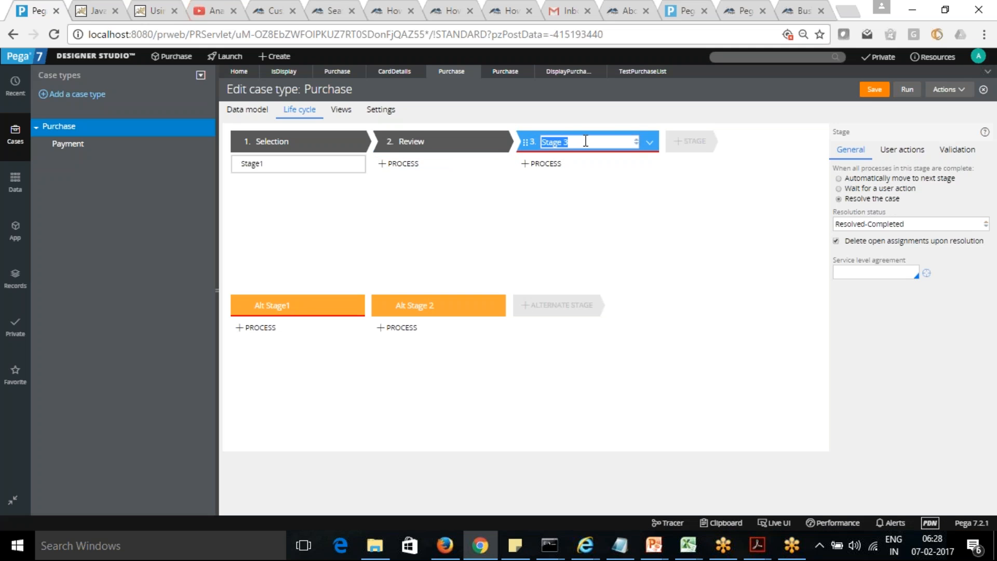
pyautogui.write('Payment')
pyautogui.click(585, 221)
# Step: Add a fourth stage named Fulfilment and a fifth stage named Delivery to the Purchase life cycle
pyautogui.click(684, 145)
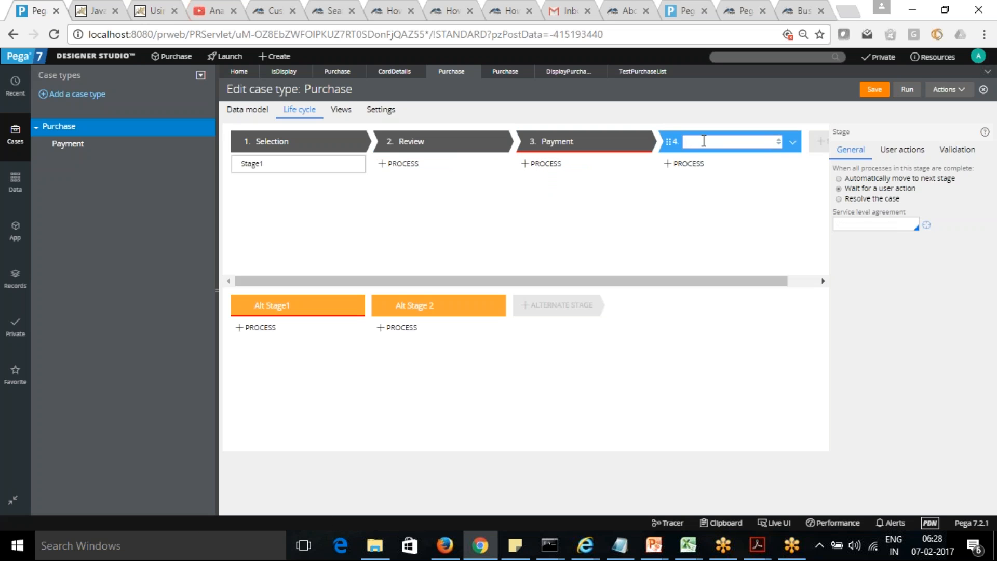
pyautogui.write('Fulfillment')
pyautogui.click(712, 212)
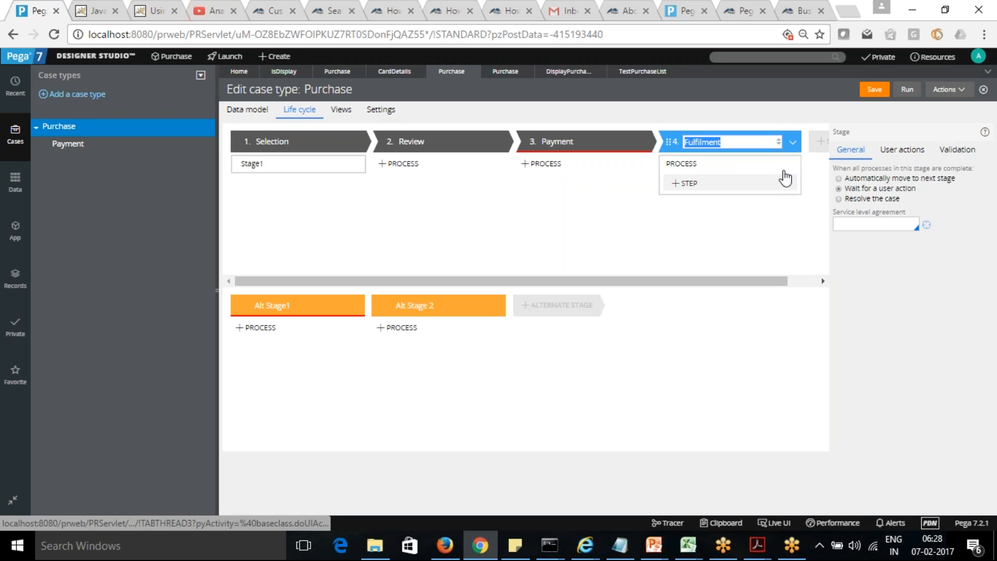
pyautogui.click(821, 145)
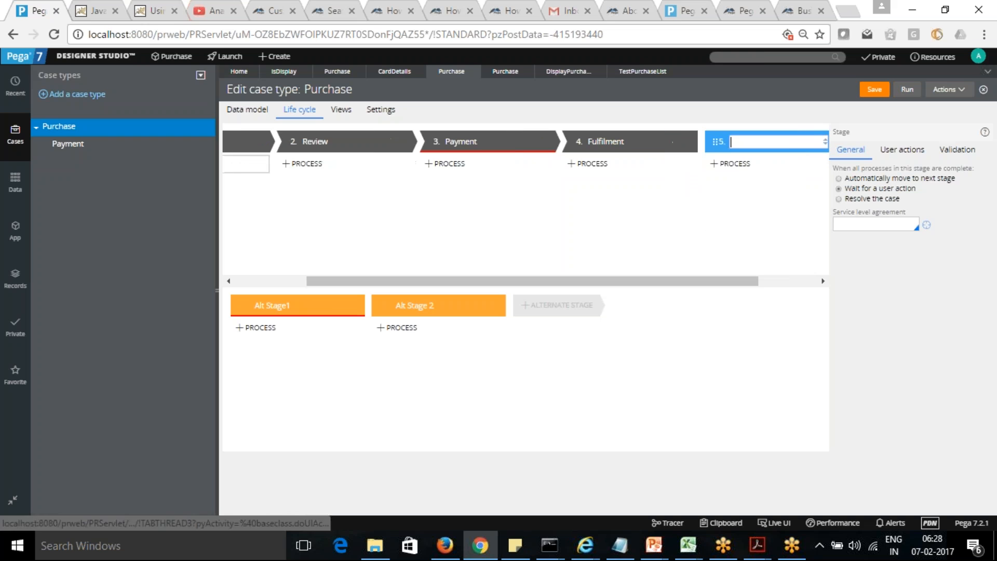
pyautogui.write('Deli')
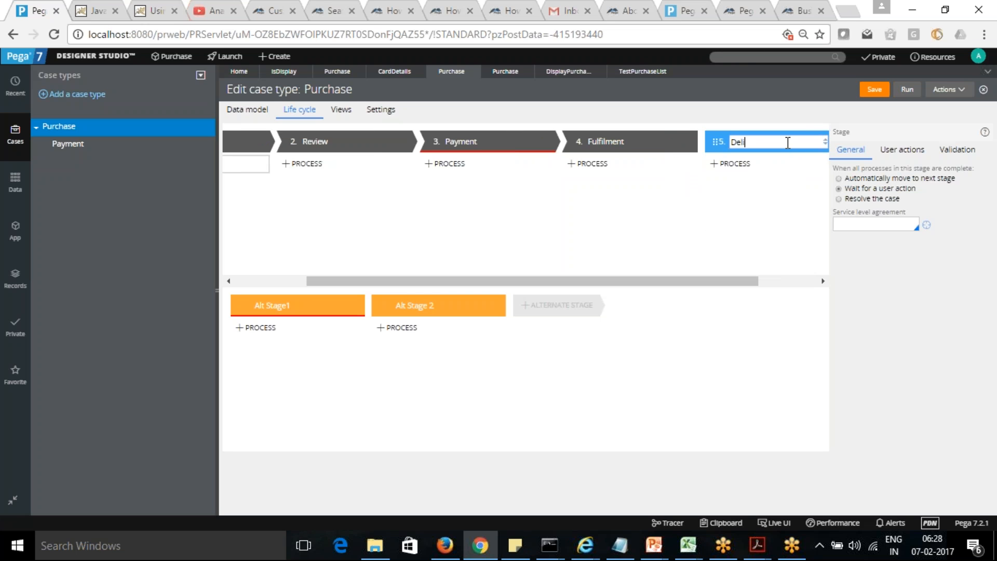
pyautogui.write('bvery')
pyautogui.click(743, 229)
# Step: Rename alternate stage Alt Stage1 Cancel Order and delete the alternate stage Alt Stage 2
pyautogui.moveTo(723, 281); pyautogui.dragTo(383, 241)
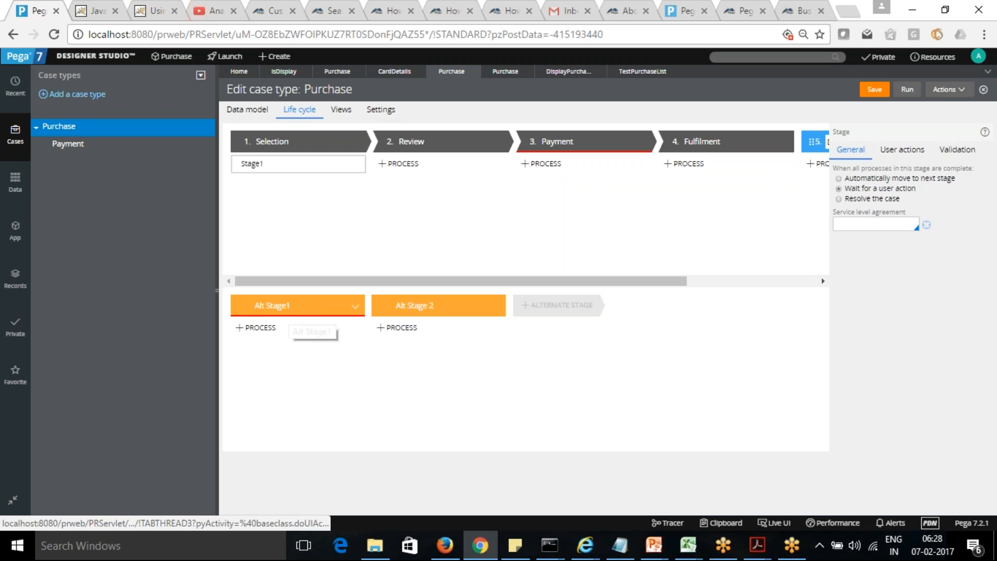
pyautogui.doubleClick(308, 310)
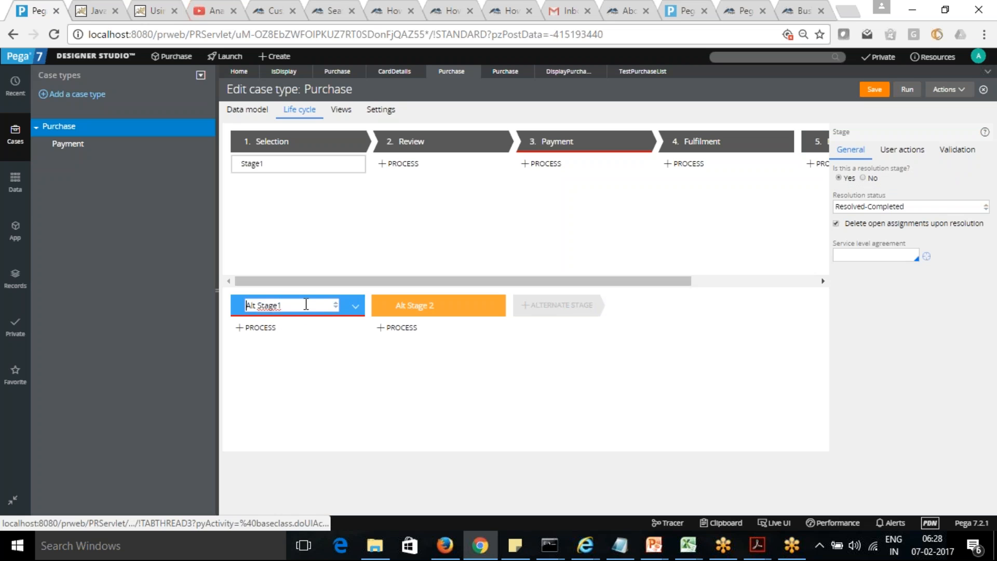
pyautogui.write('Canc')
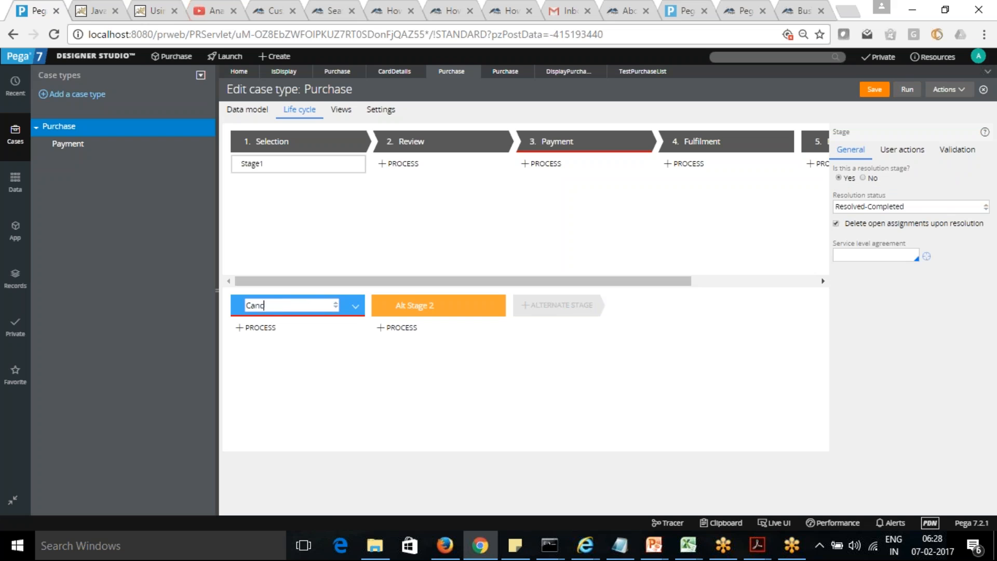
pyautogui.write('el Order')
pyautogui.click(375, 398)
pyautogui.click(497, 307)
pyautogui.click(476, 319)
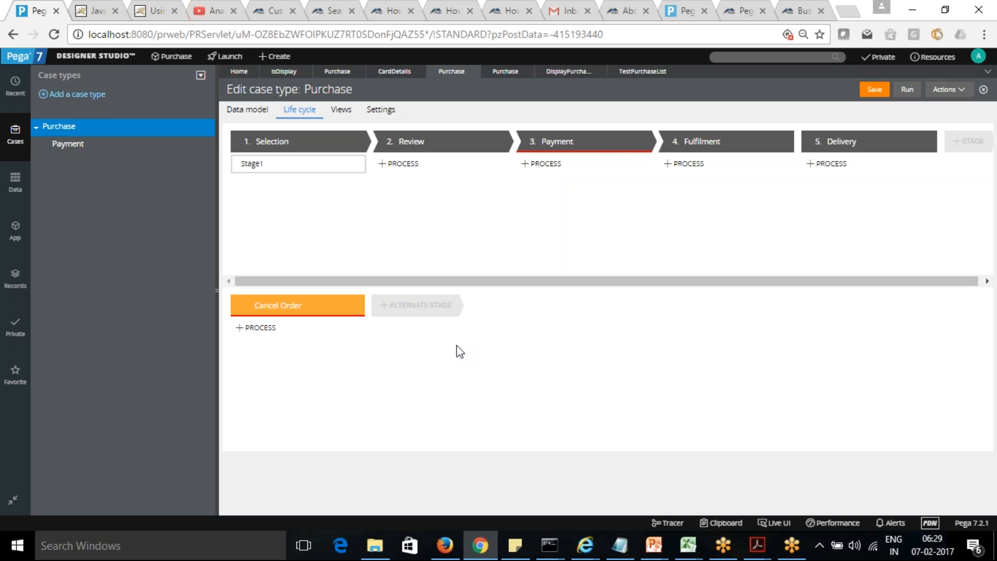
# Step: Set the Payment stage to automatically move to the next stage and save the case type
pyautogui.click(398, 164)
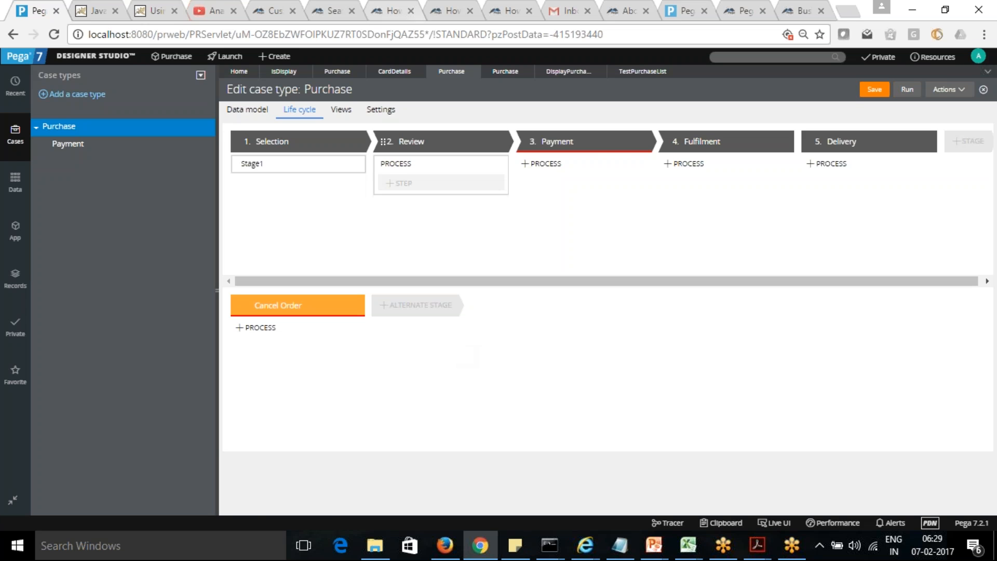
pyautogui.click(597, 143)
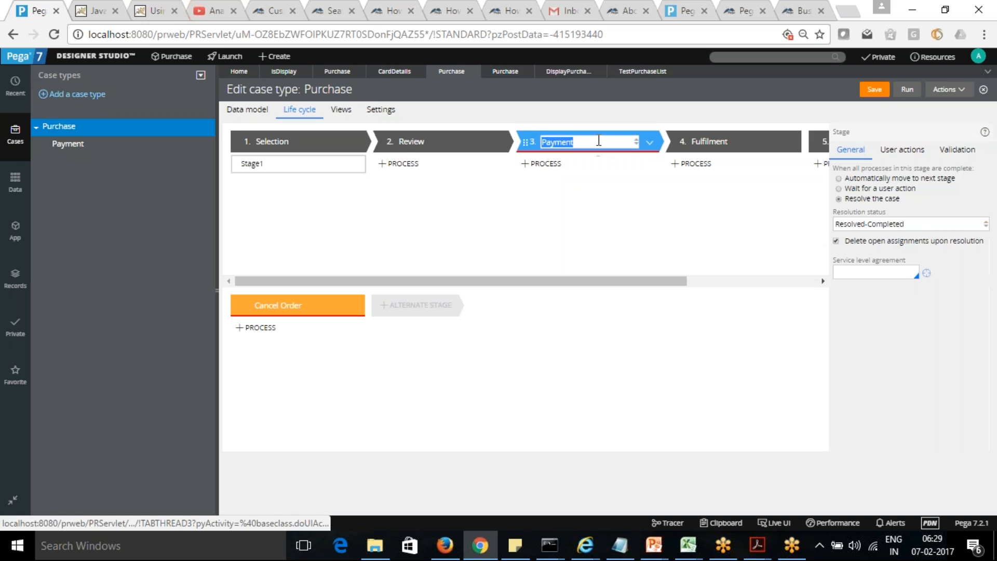
pyautogui.click(839, 179)
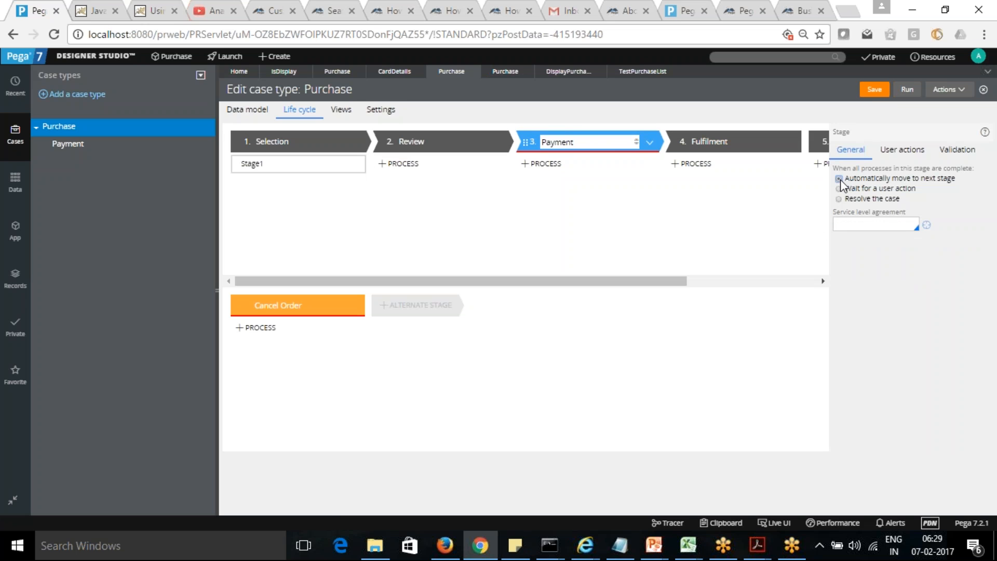
pyautogui.click(877, 90)
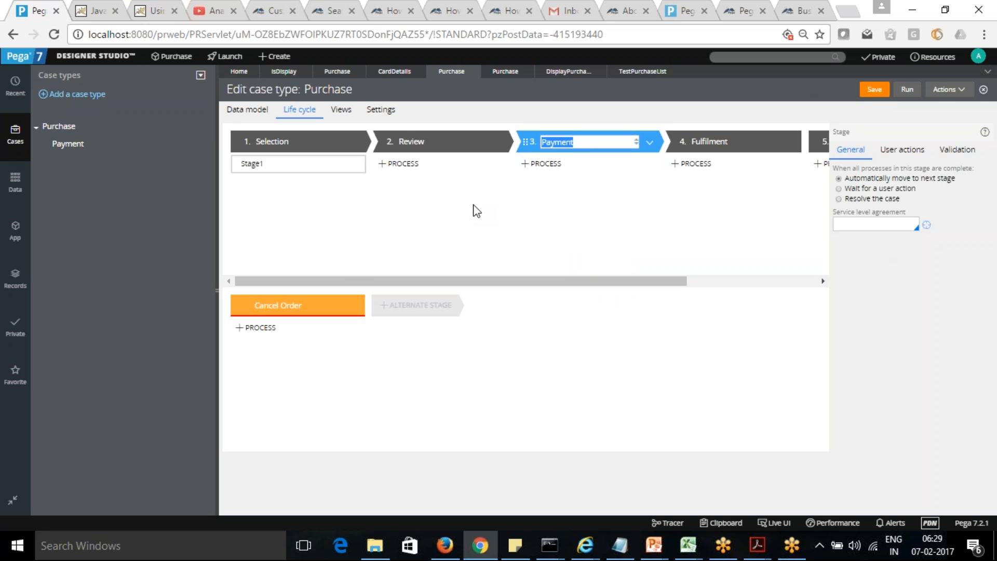
# Step: Rename the Stage1 process in the Selection stage SelectProduct
pyautogui.moveTo(508, 282); pyautogui.dragTo(154, 288)
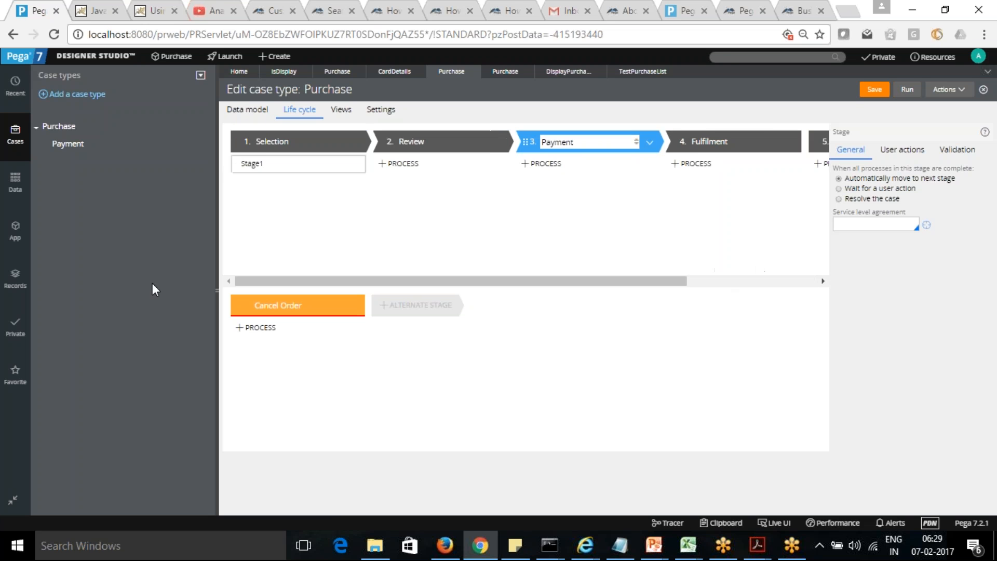
pyautogui.click(273, 165)
pyautogui.write('SelectProp')
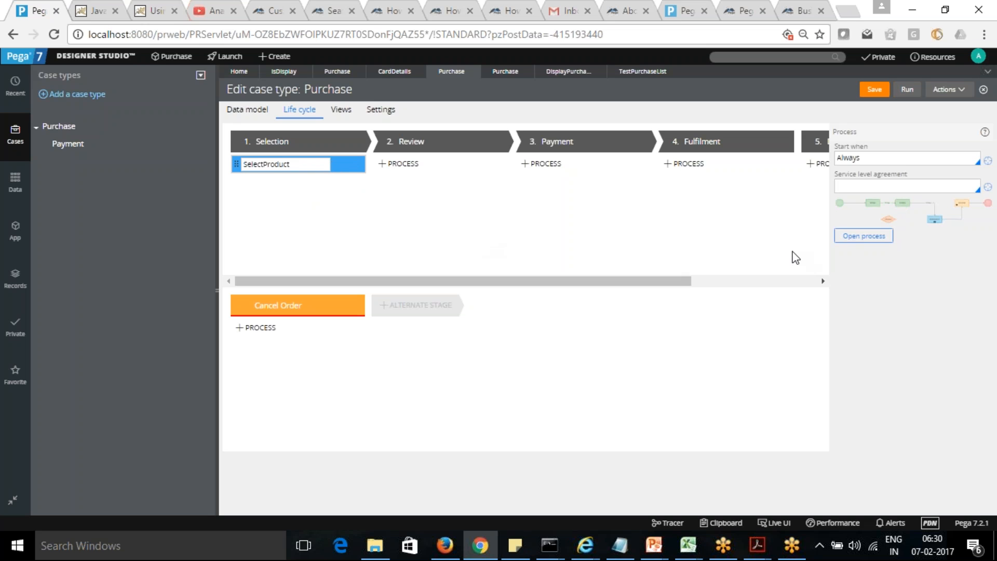
# Step: Delete the SelectProduct process from the Selection stage and start adding processes to the stages
pyautogui.click(357, 165)
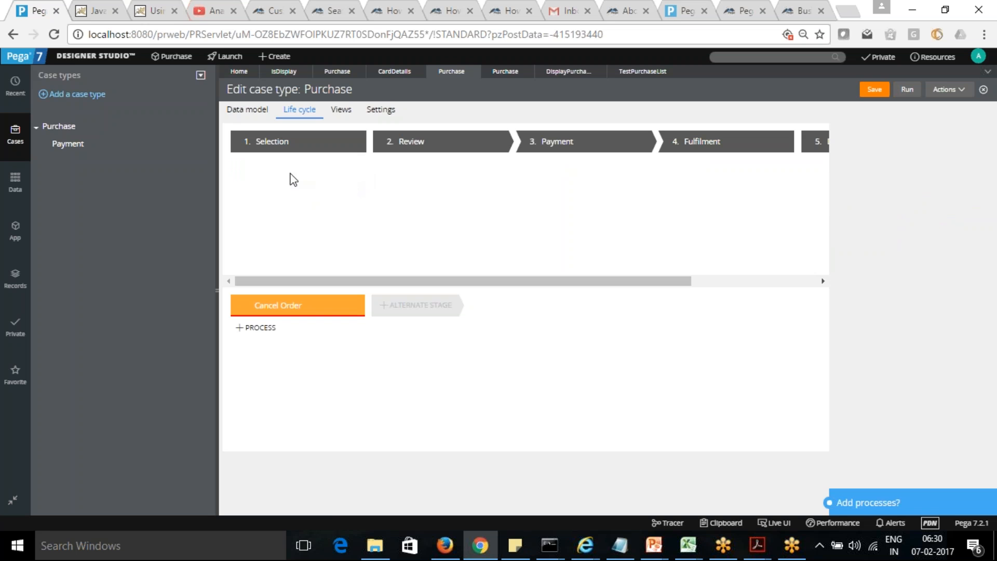
pyautogui.click(879, 504)
pyautogui.click(641, 395)
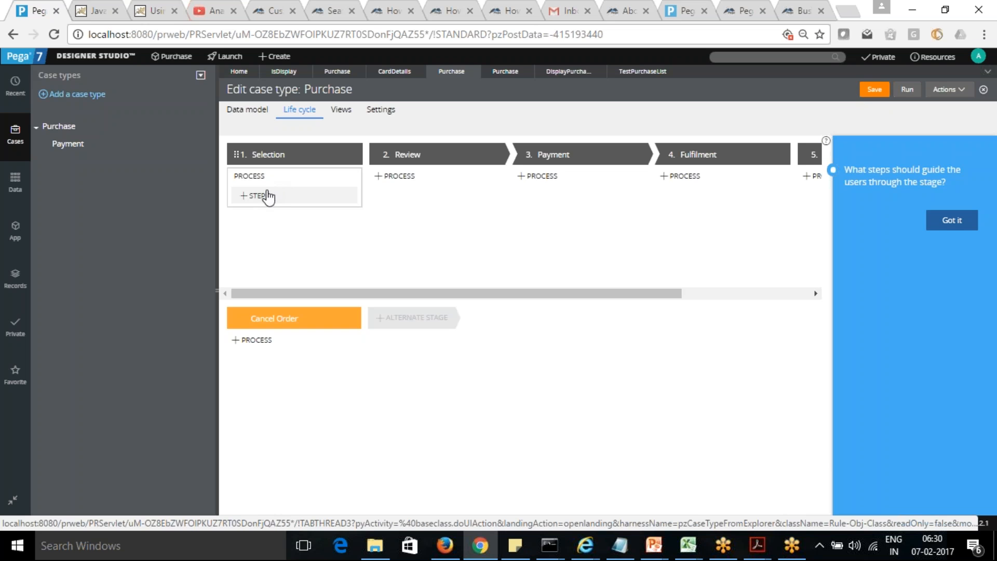
# Step: Add a Collect information step named SelectProducts to a new process in the Selection stage
pyautogui.click(253, 196)
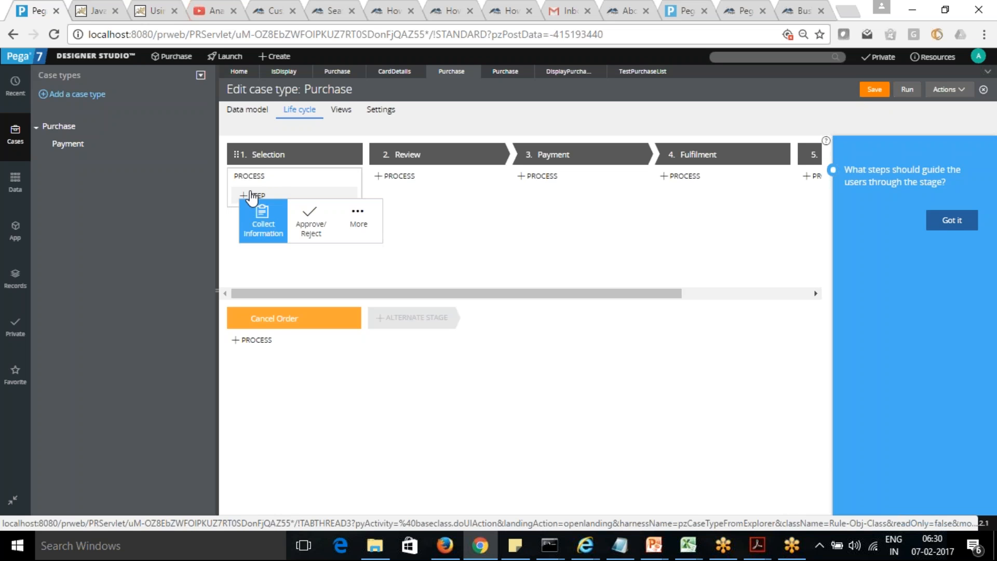
pyautogui.click(257, 218)
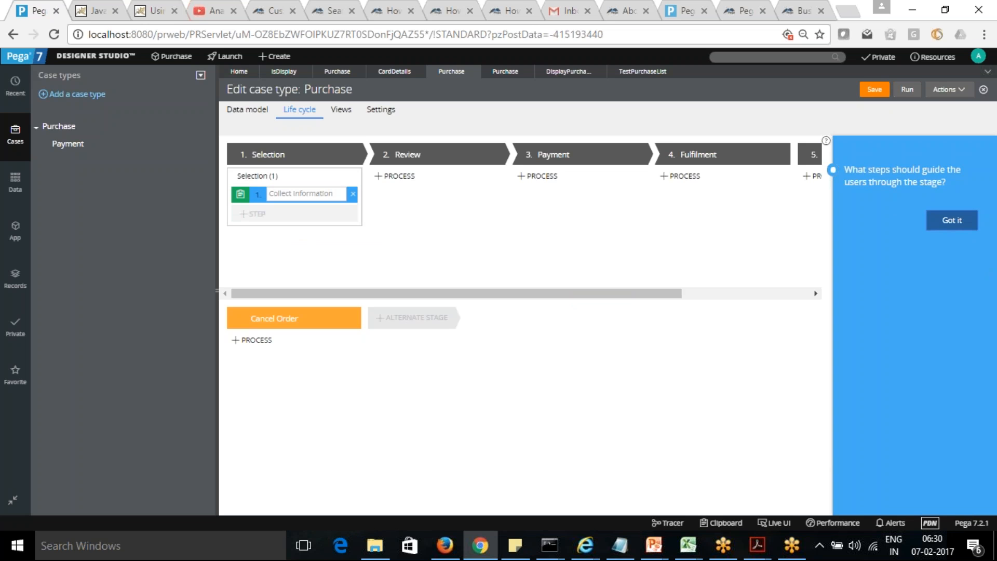
pyautogui.click(301, 195)
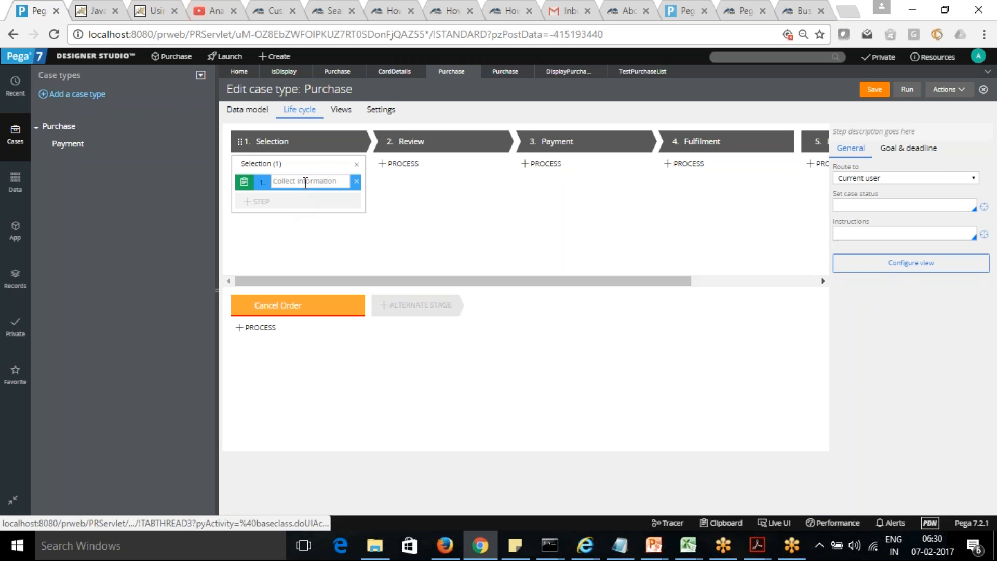
pyautogui.click(306, 180)
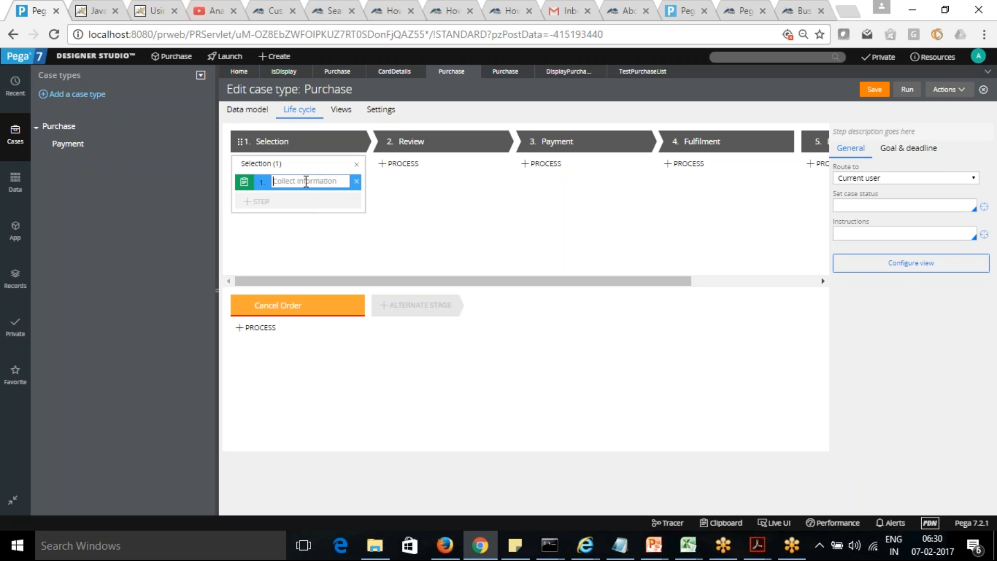
pyautogui.write('SelectProducts')
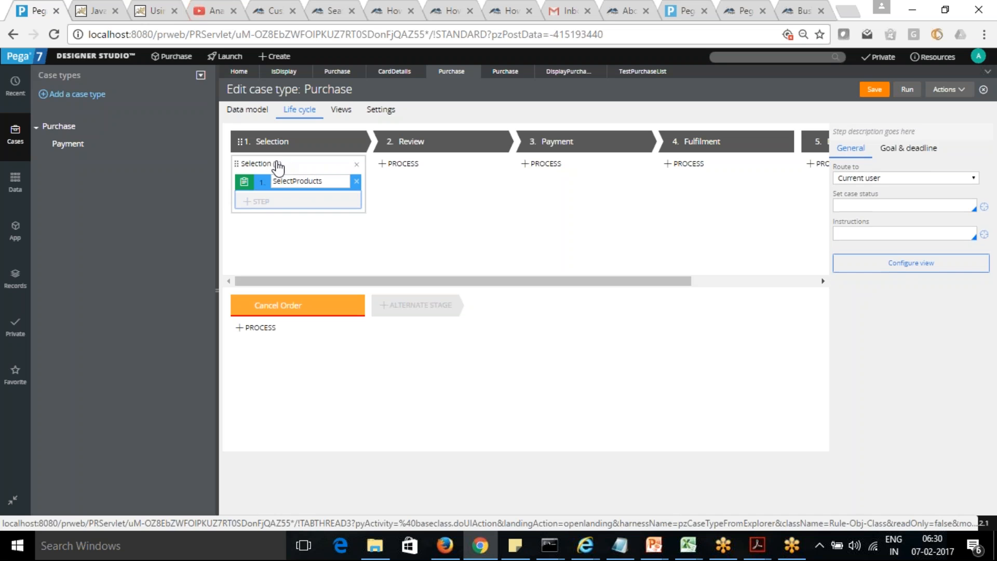
# Step: Rename the process in the Selection stage SelectProducts
pyautogui.doubleClick(272, 164)
pyautogui.click(296, 161)
pyautogui.press('BackSpace')
pyautogui.press('BackSpace')
pyautogui.press('BackSpace')
pyautogui.press('BackSpace')
pyautogui.press('BackSpace')
pyautogui.press('BackSpace')
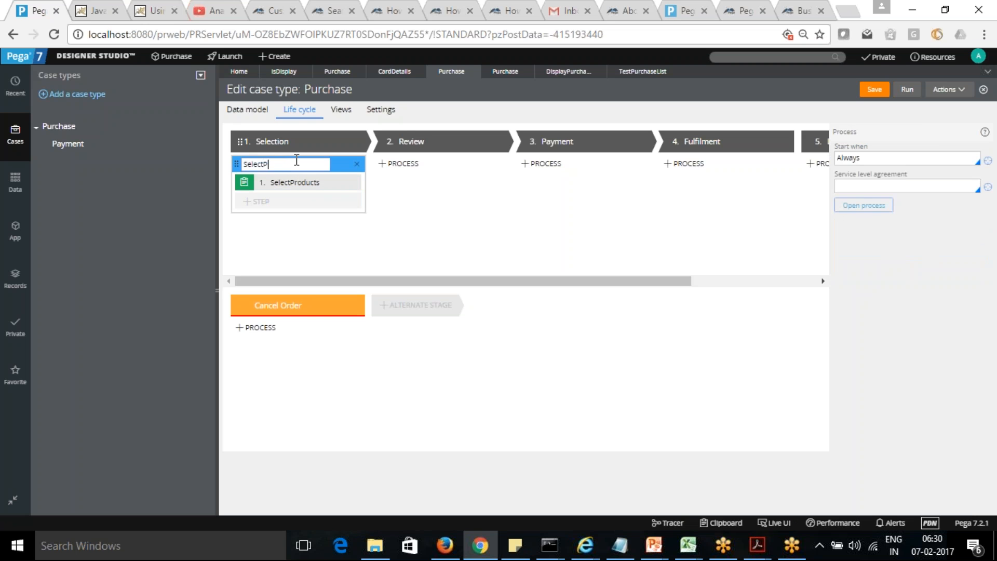
pyautogui.write('ducts')
pyautogui.click(384, 209)
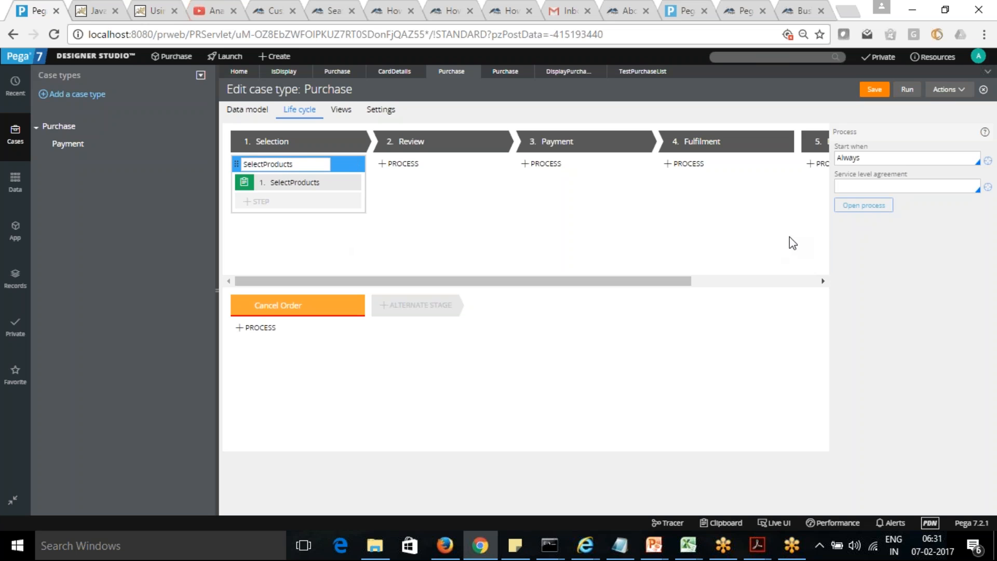
# Step: Open the view configuration of the Selection stage's SelectProducts step, add the Purchase Date field and remove the empty field row
pyautogui.click(306, 165)
pyautogui.click(294, 191)
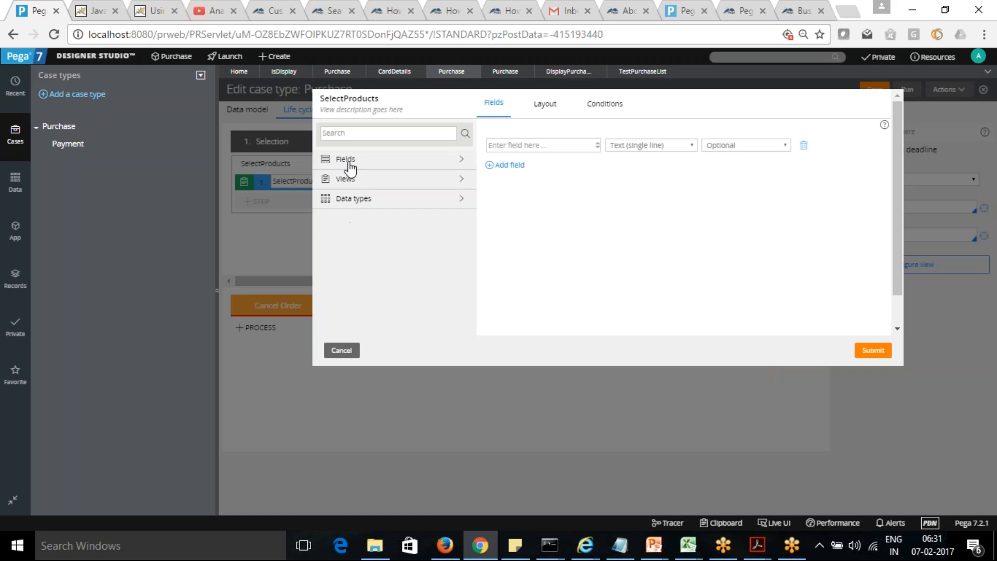
pyautogui.click(347, 181)
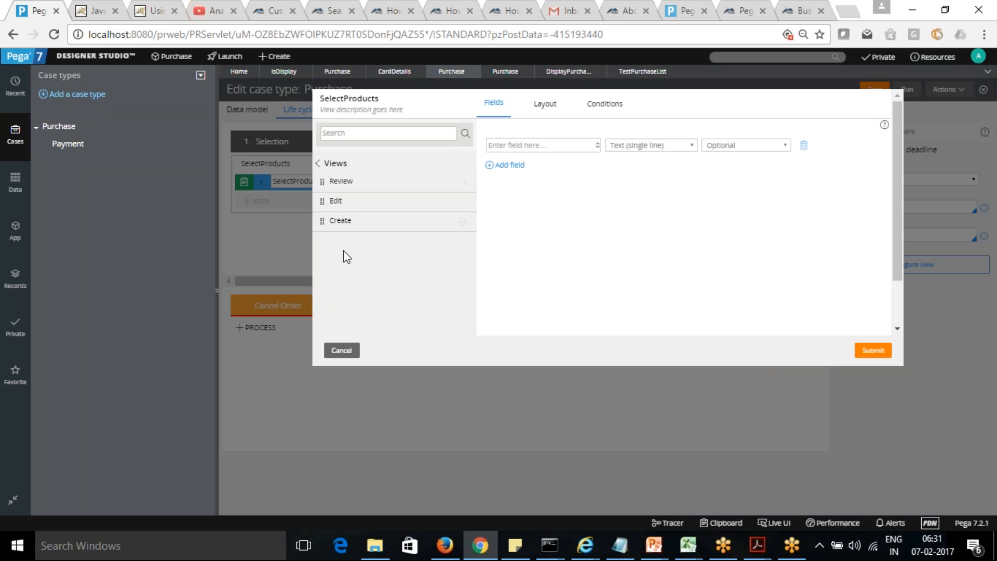
pyautogui.click(319, 163)
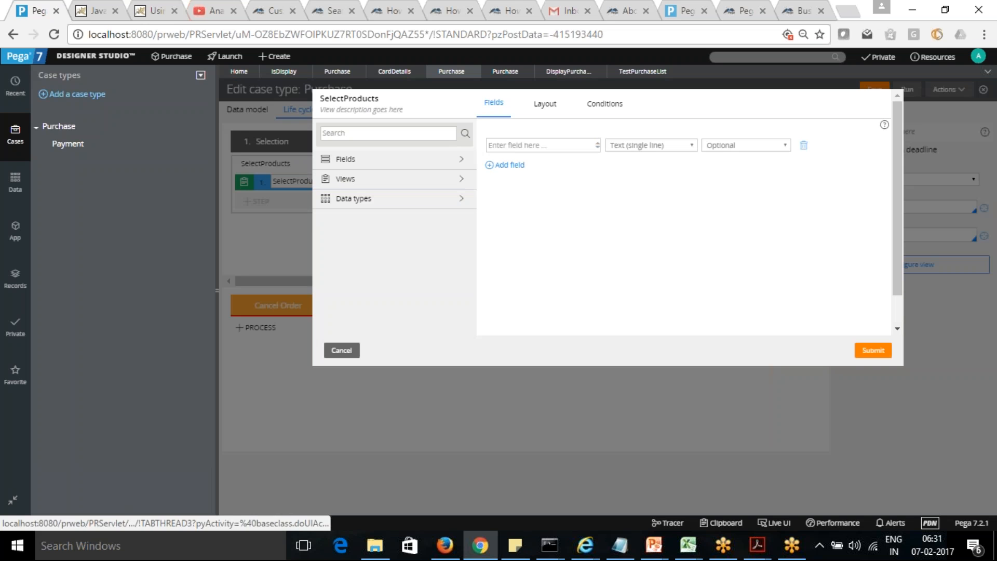
pyautogui.click(345, 161)
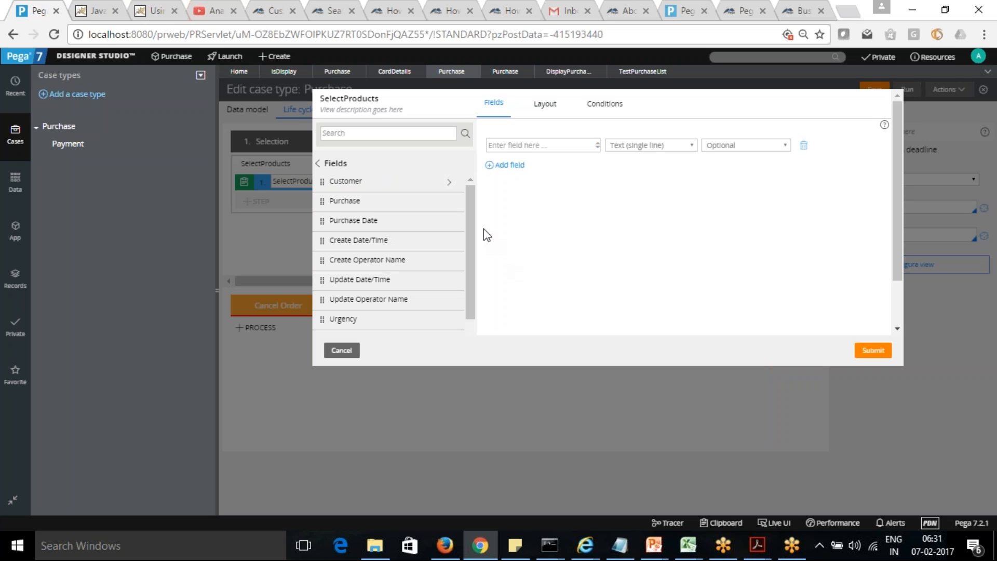
pyautogui.scroll(-2, 469, 222)
pyautogui.scroll(2, 469, 222)
pyautogui.click(449, 222)
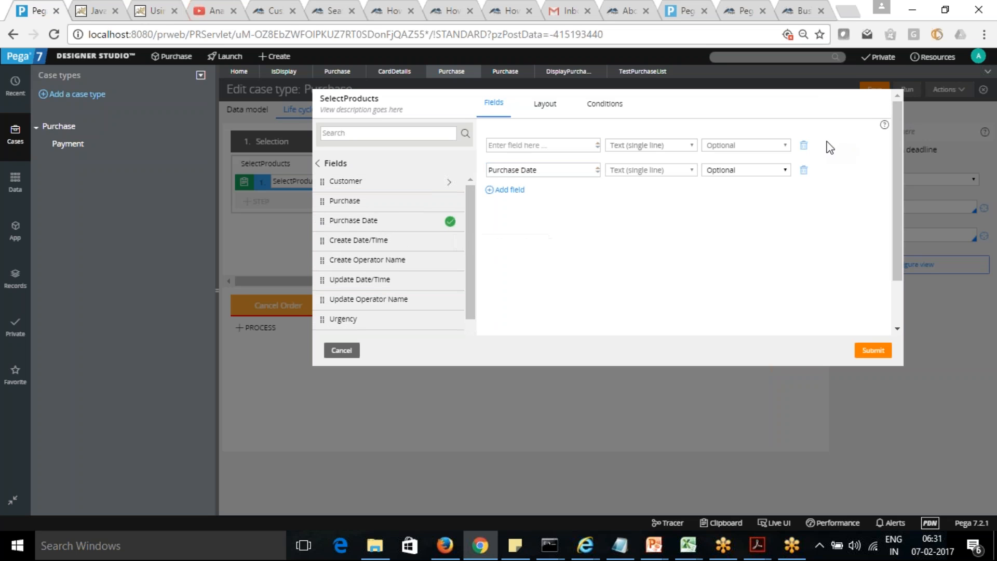
pyautogui.click(803, 145)
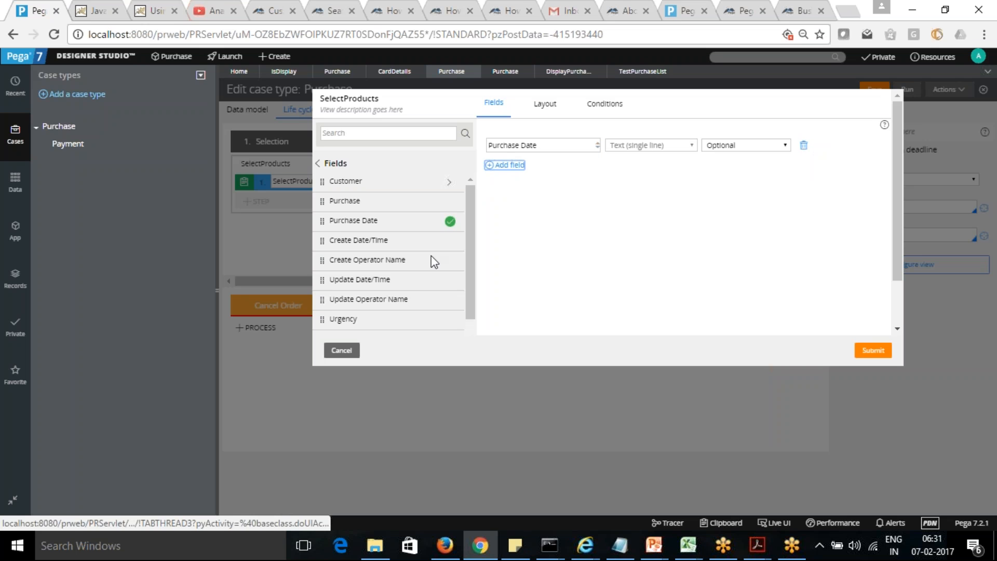
# Step: Add the Purchase field group list to the SelectProducts view and remove its Product ID field
pyautogui.moveTo(470, 250); pyautogui.dragTo(475, 200)
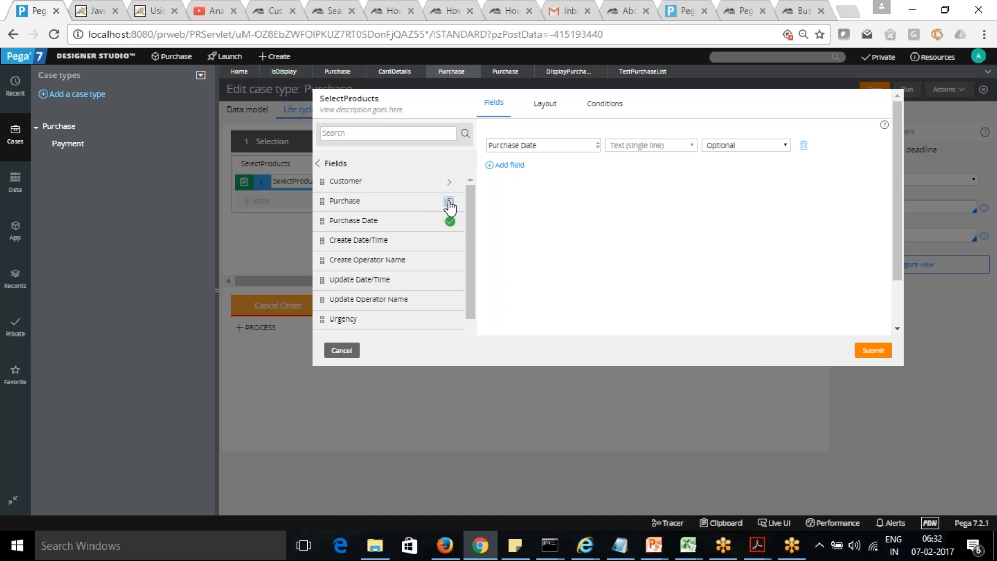
pyautogui.click(448, 202)
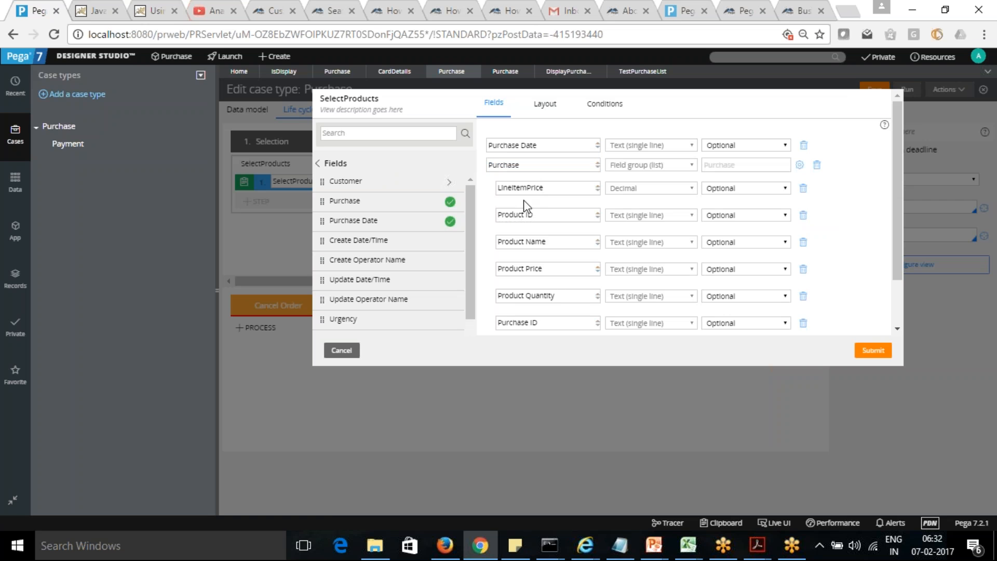
pyautogui.click(803, 216)
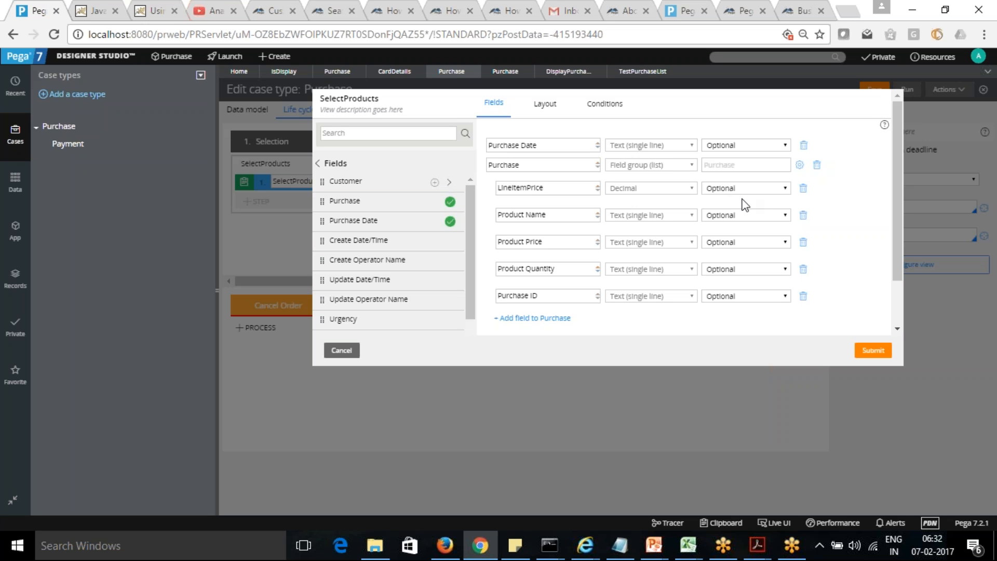
# Step: Make the Product Name, Product Price and Product Quantity fields of the Purchase list Required
pyautogui.click(780, 217)
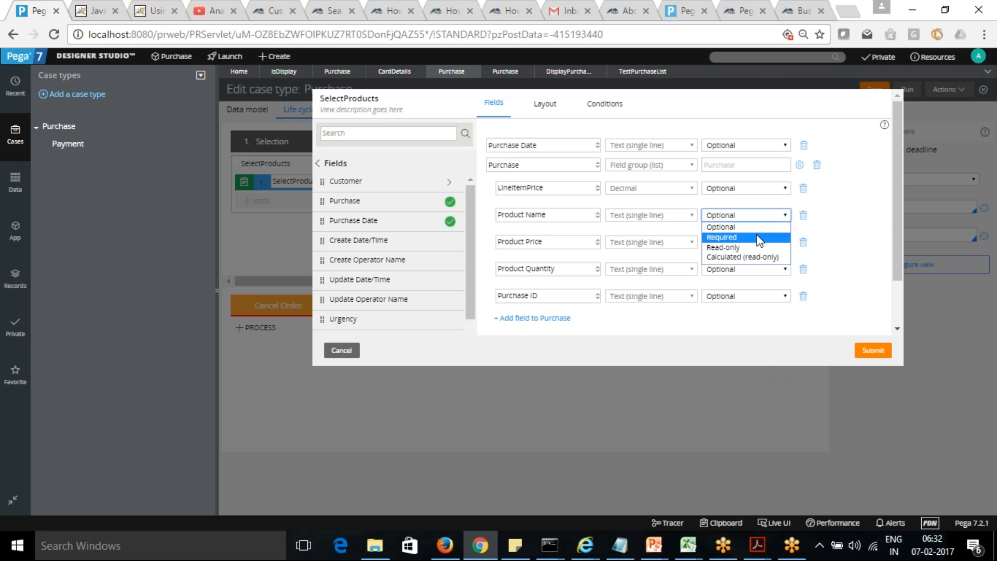
pyautogui.click(756, 237)
pyautogui.click(785, 244)
pyautogui.click(764, 265)
pyautogui.click(784, 269)
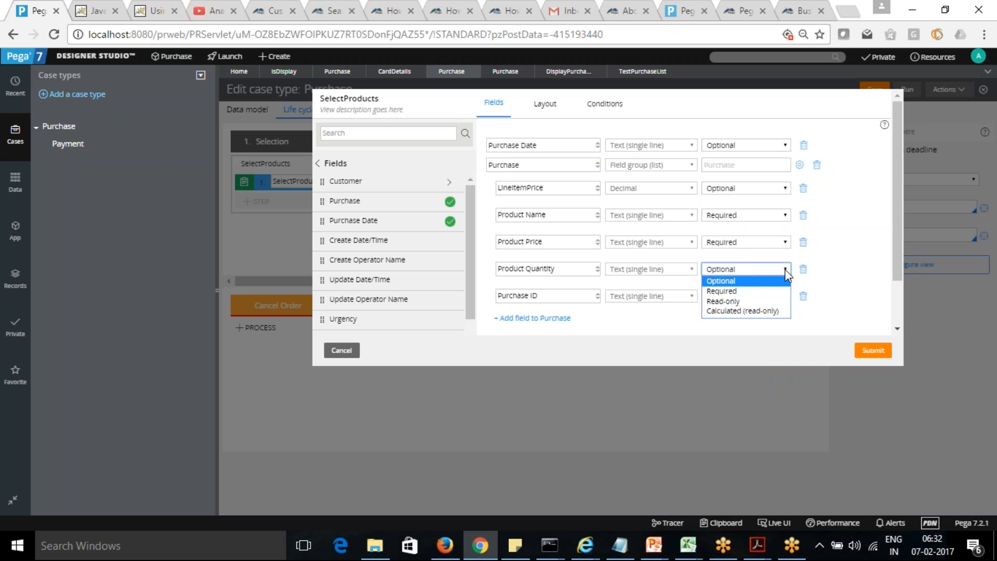
pyautogui.click(763, 294)
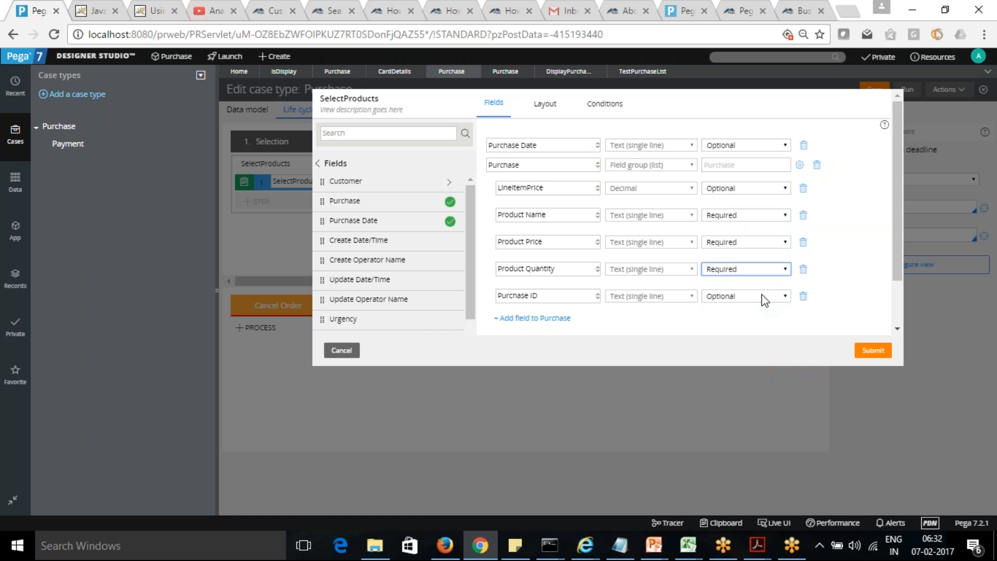
pyautogui.click(756, 337)
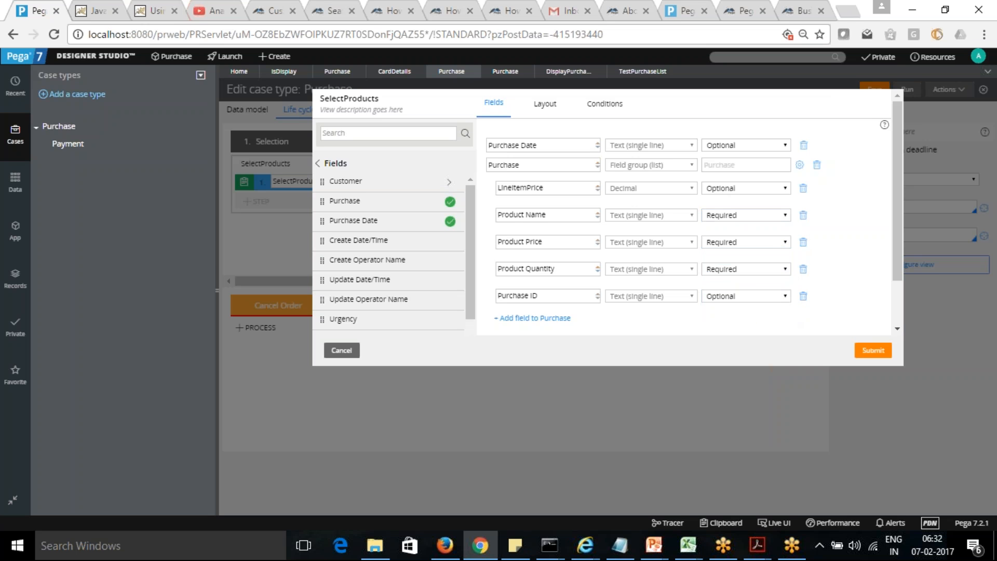
# Step: Remove the Purchase ID and LineItemPrice fields from the Purchase list in the SelectProducts view
pyautogui.click(803, 297)
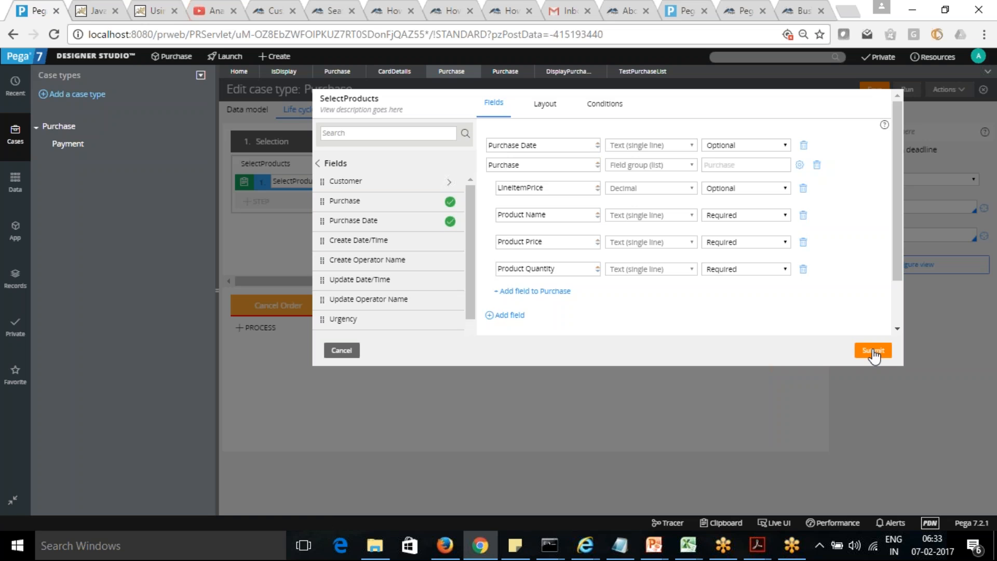
pyautogui.click(803, 189)
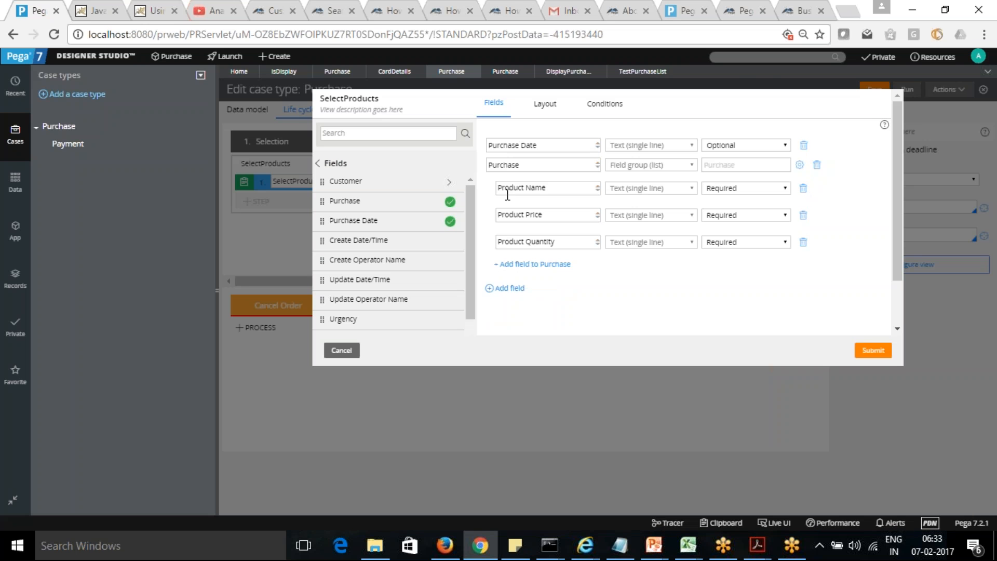
# Step: Add LineItemPrice as the last field of the Purchase list, then submit the view and save the Purchase case type
pyautogui.click(527, 265)
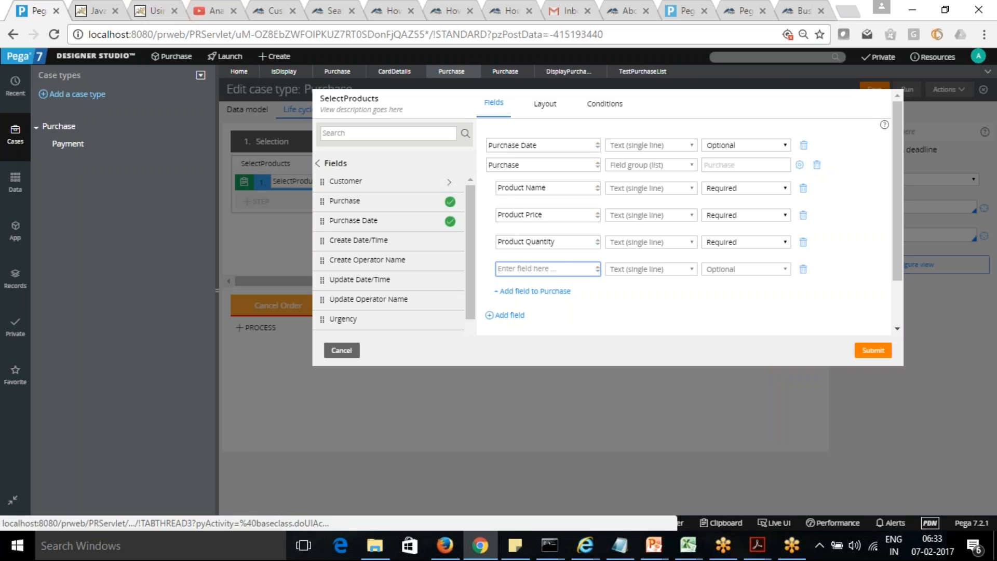
pyautogui.write('Li')
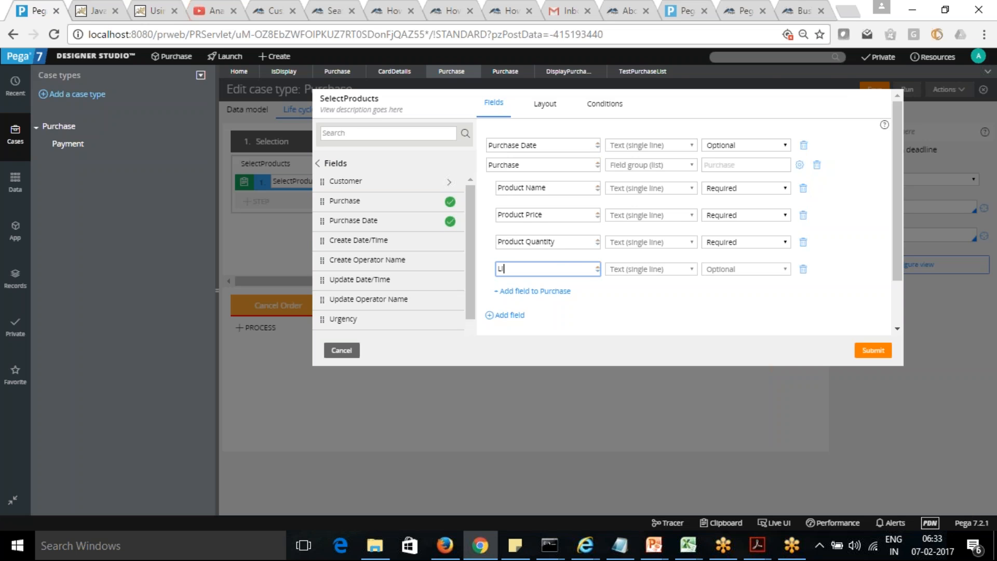
pyautogui.press('BackSpace')
pyautogui.write('L')
pyautogui.press('BackSpace')
pyautogui.press('BackSpace')
pyautogui.press('BackSpace')
pyautogui.write('.')
pyautogui.press('BackSpace')
pyautogui.press('BackSpace')
pyautogui.press('BackSpace')
pyautogui.press('BackSpace')
pyautogui.write('LineItem')
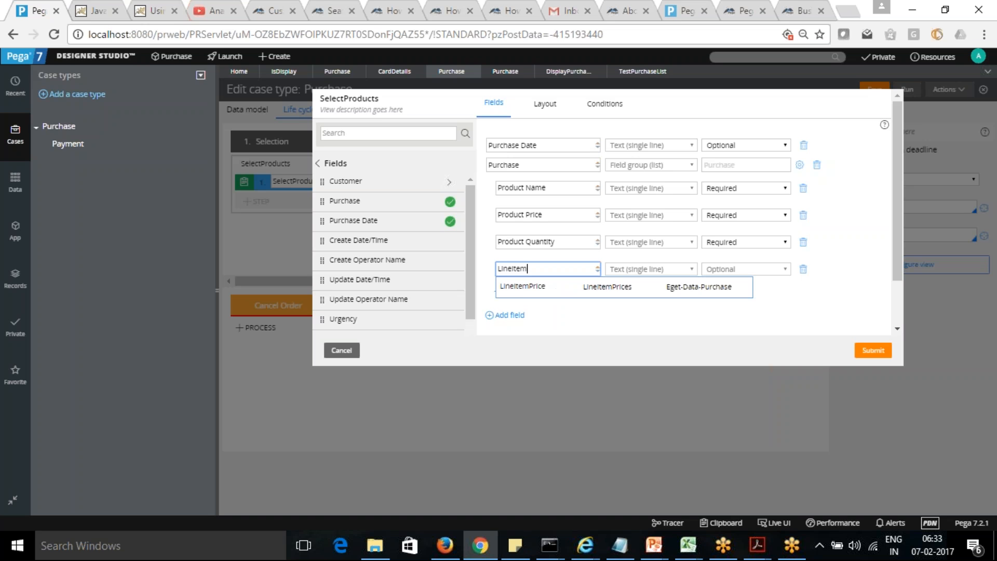
pyautogui.click(534, 289)
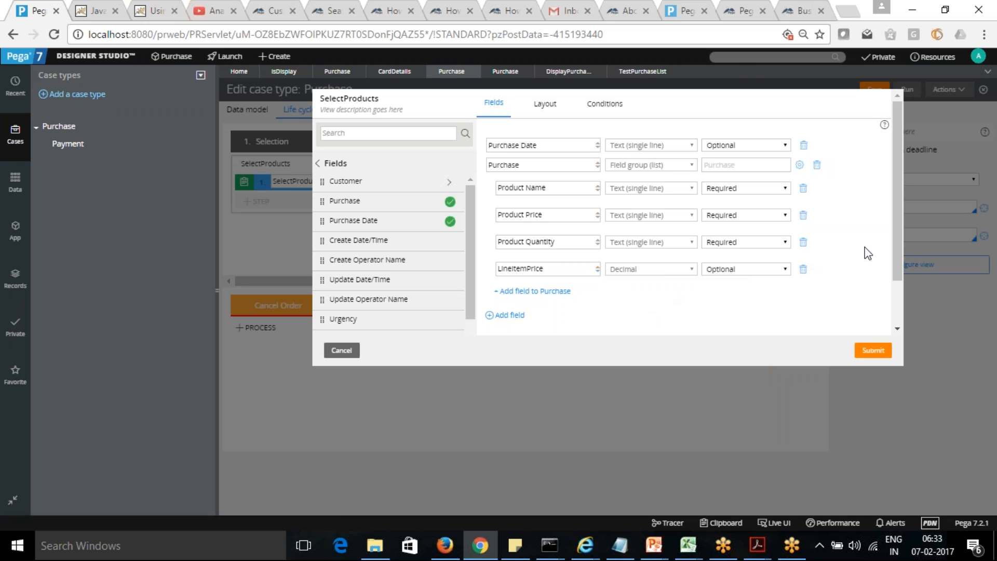
pyautogui.click(873, 351)
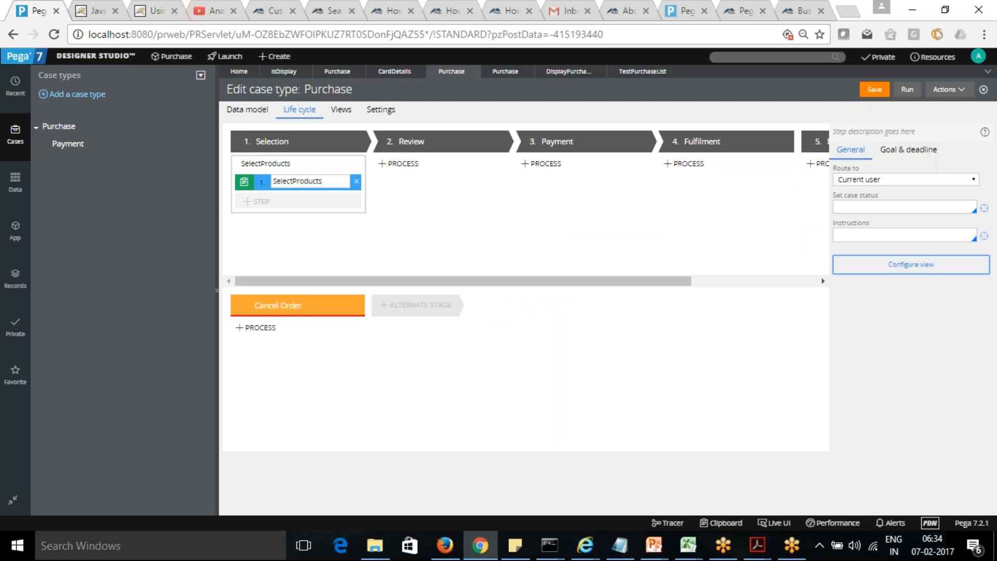
pyautogui.click(875, 90)
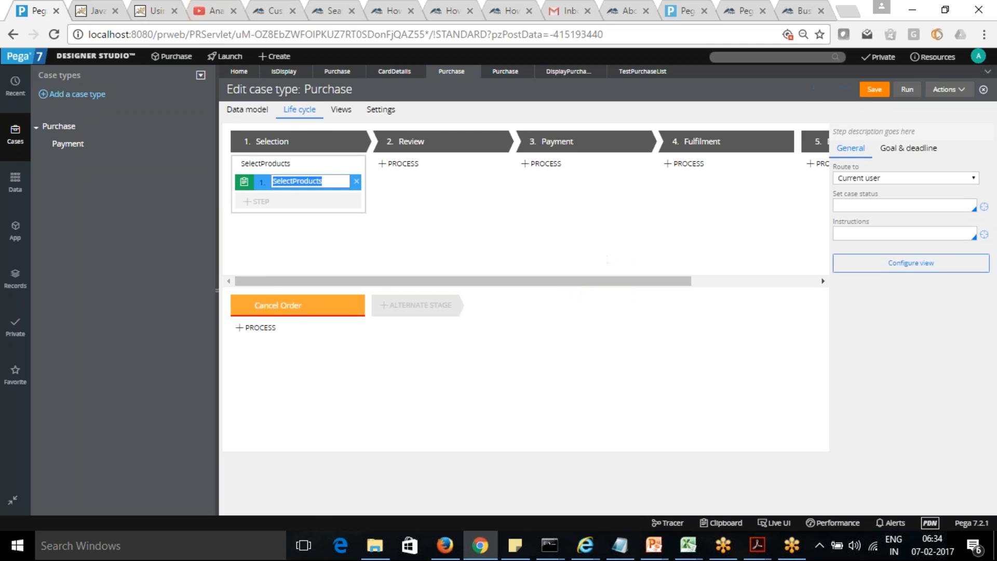
# Step: Open the SelectProducts_0_Purchase section from the Purchase class's user interface rules in the application explorer
pyautogui.click(16, 234)
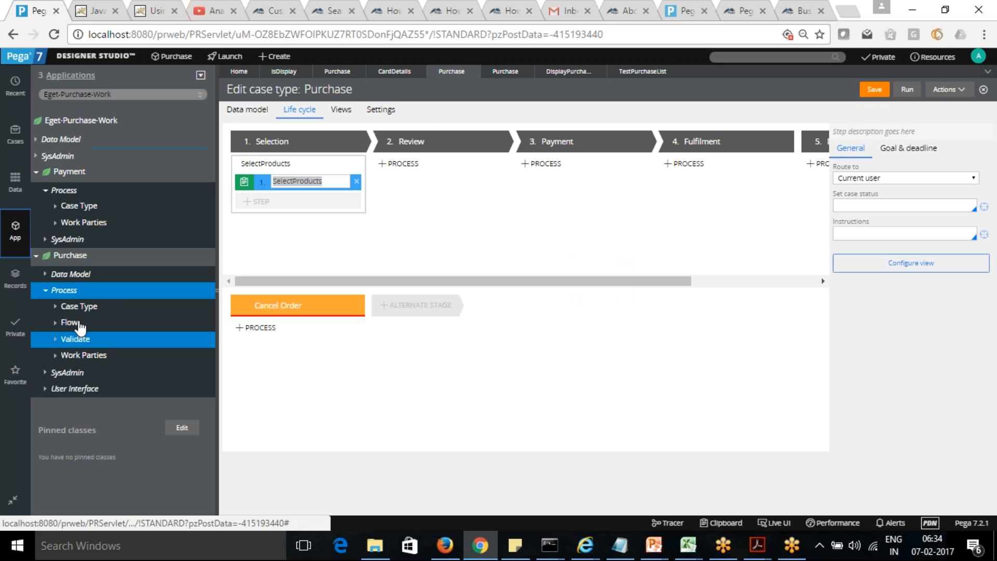
pyautogui.click(45, 389)
pyautogui.click(55, 405)
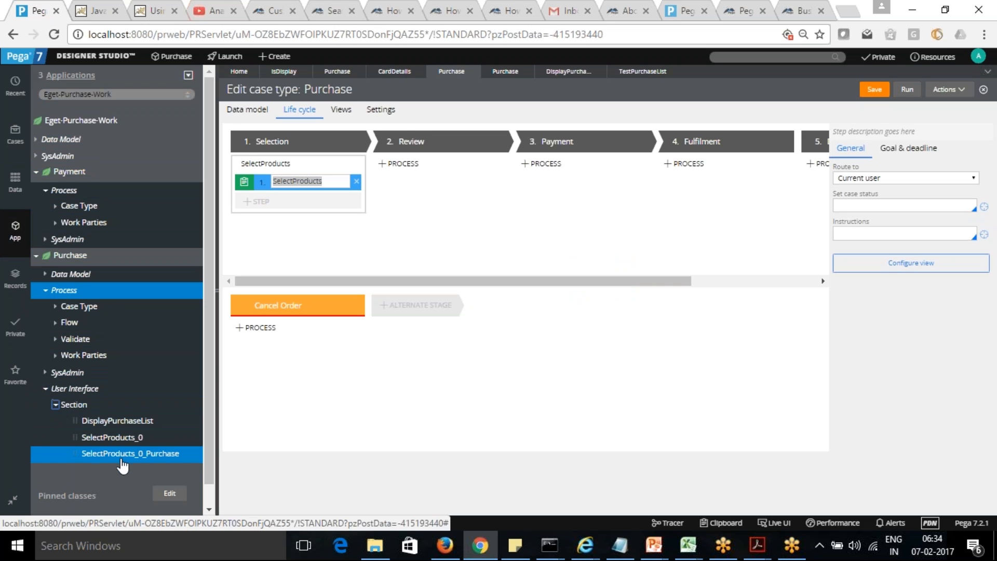
pyautogui.click(128, 454)
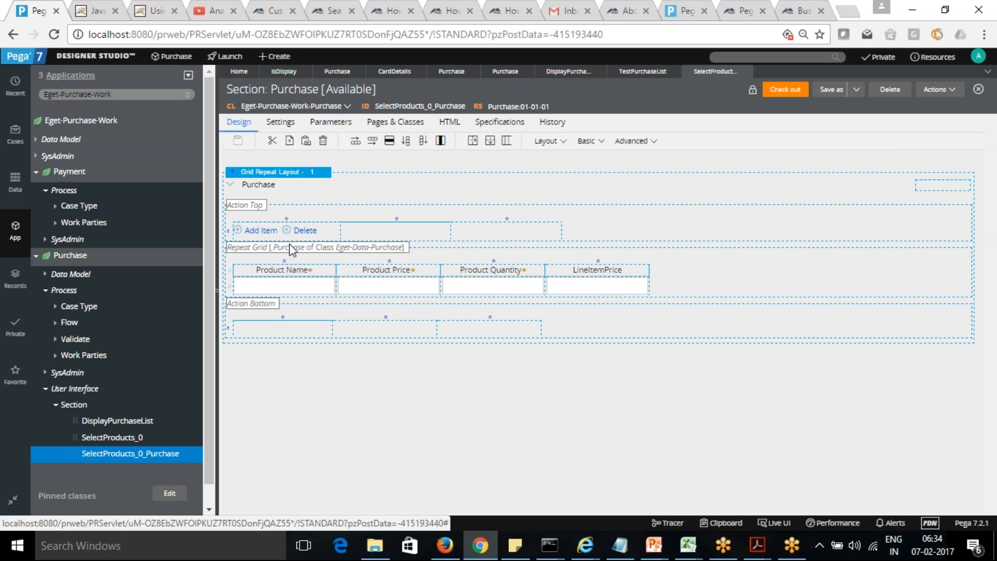
# Step: Change the control of the Product Name cell in the Purchase repeat grid to Dropdown
pyautogui.click(302, 284)
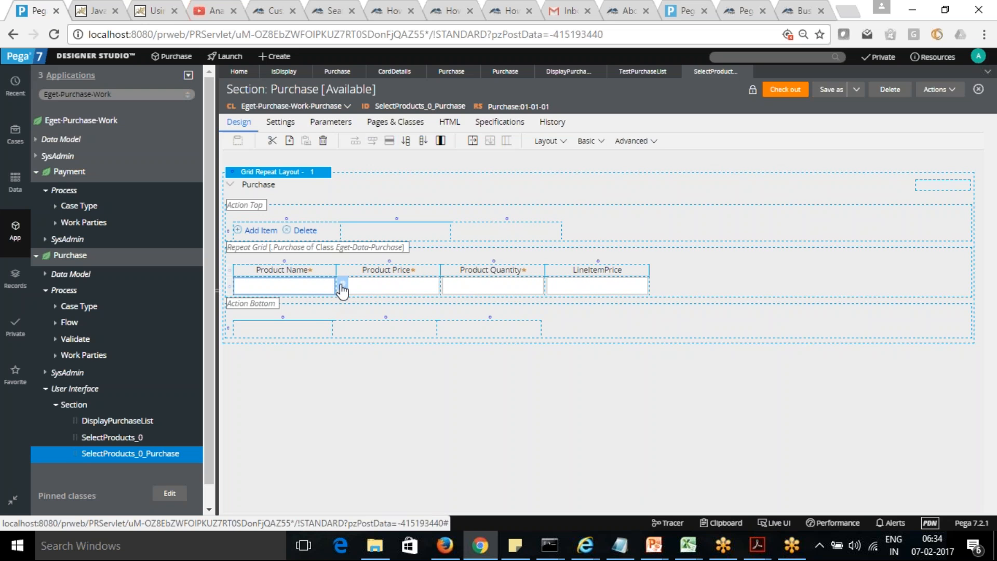
pyautogui.click(341, 285)
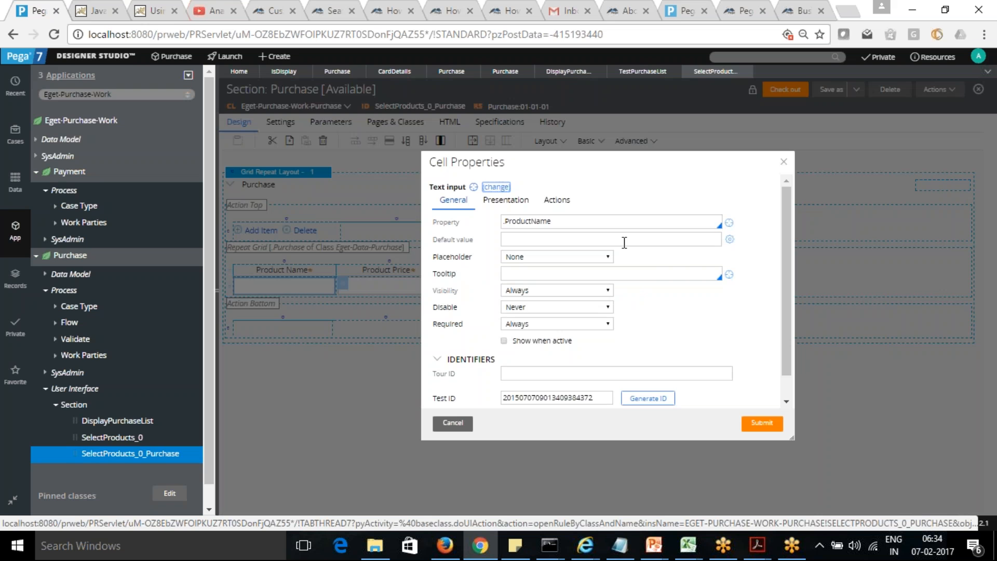
pyautogui.click(497, 187)
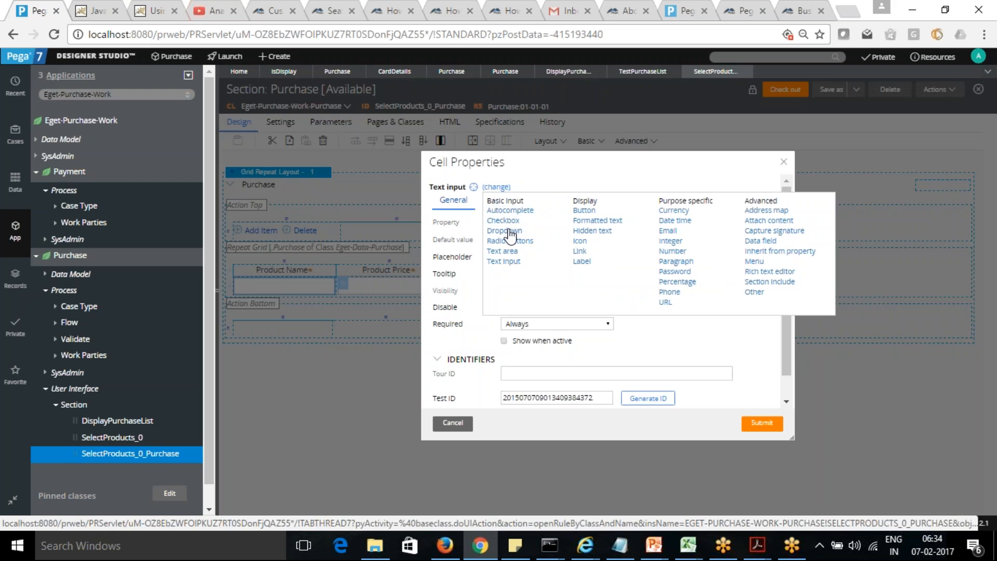
pyautogui.click(509, 231)
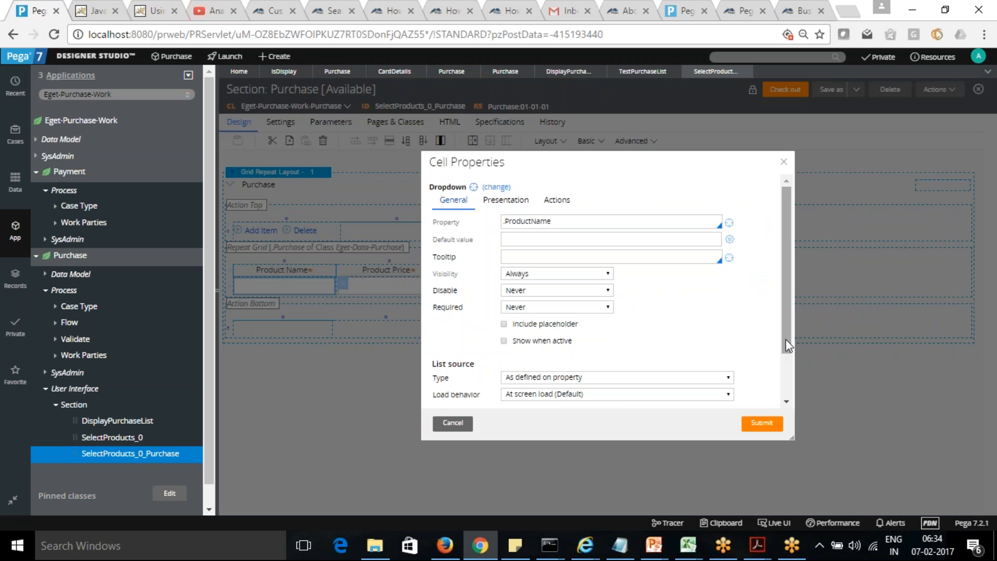
# Step: Set the Product Name dropdown's list source type to Data page and select D_ProductsList as the data page
pyautogui.moveTo(786, 339); pyautogui.dragTo(790, 386)
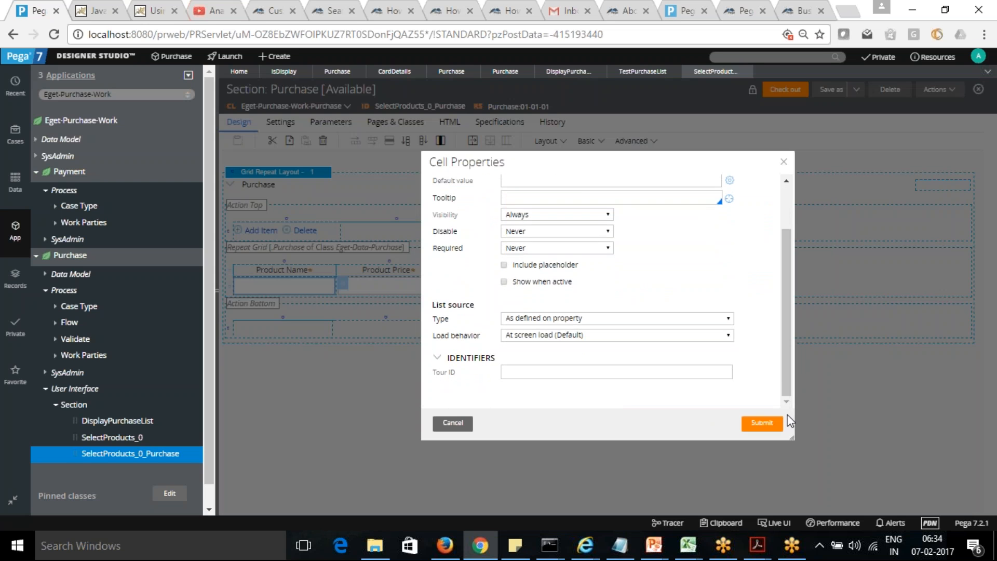
pyautogui.click(731, 319)
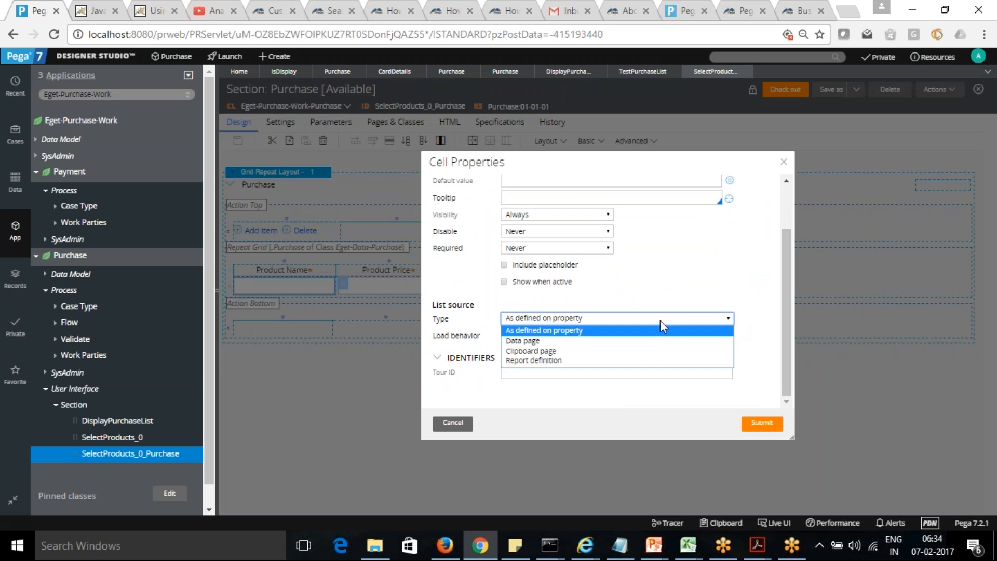
pyautogui.click(636, 340)
pyautogui.click(573, 335)
pyautogui.write('D_P')
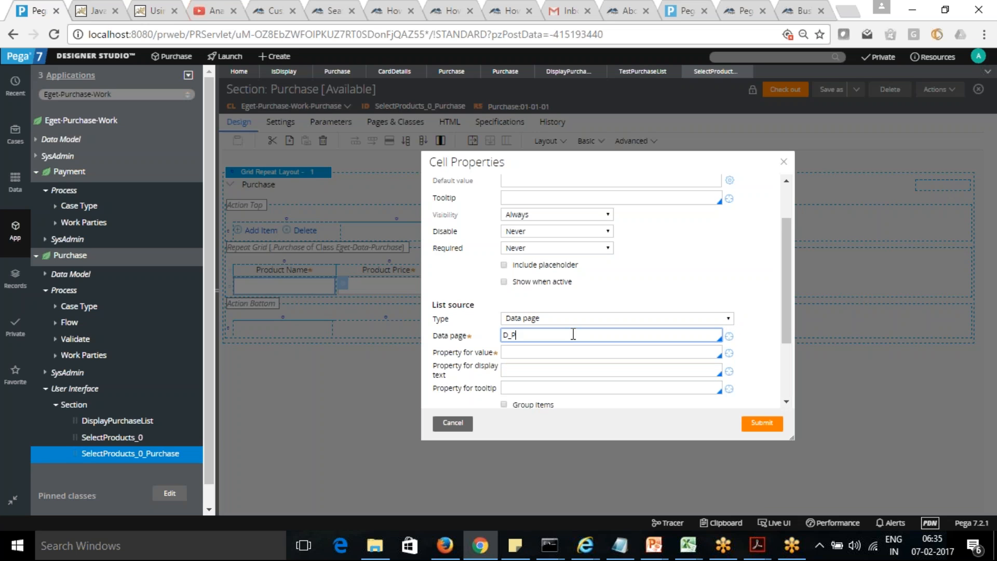
pyautogui.write('rodu')
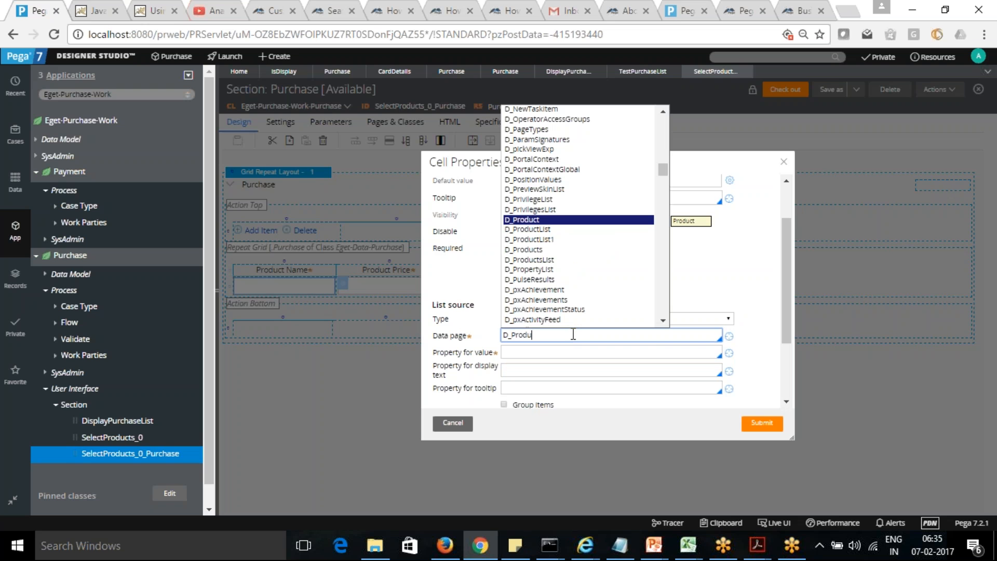
pyautogui.click(532, 259)
# Step: Set the Product Name dropdown's property for value to .ProductName
pyautogui.click(534, 353)
pyautogui.write('.')
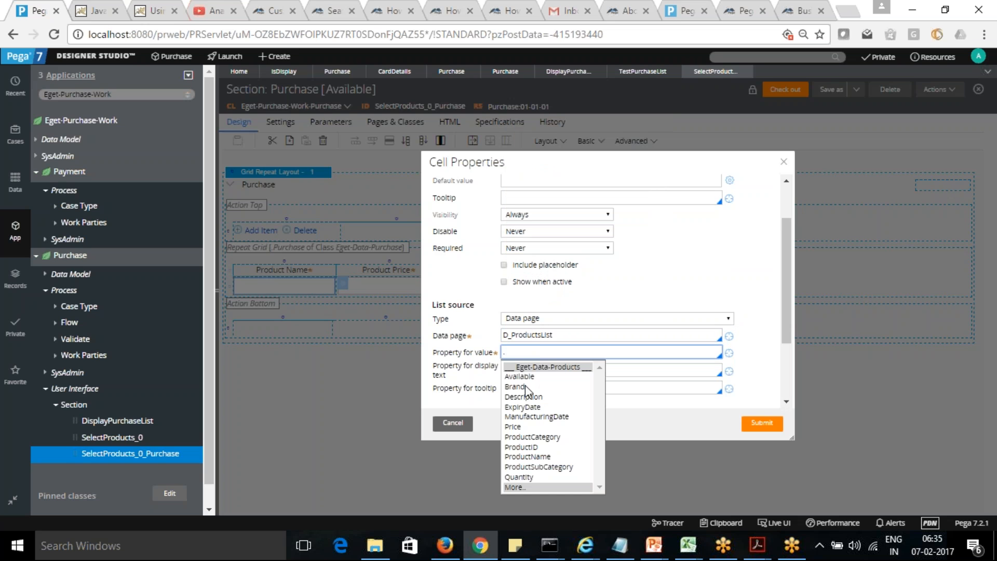
pyautogui.click(529, 457)
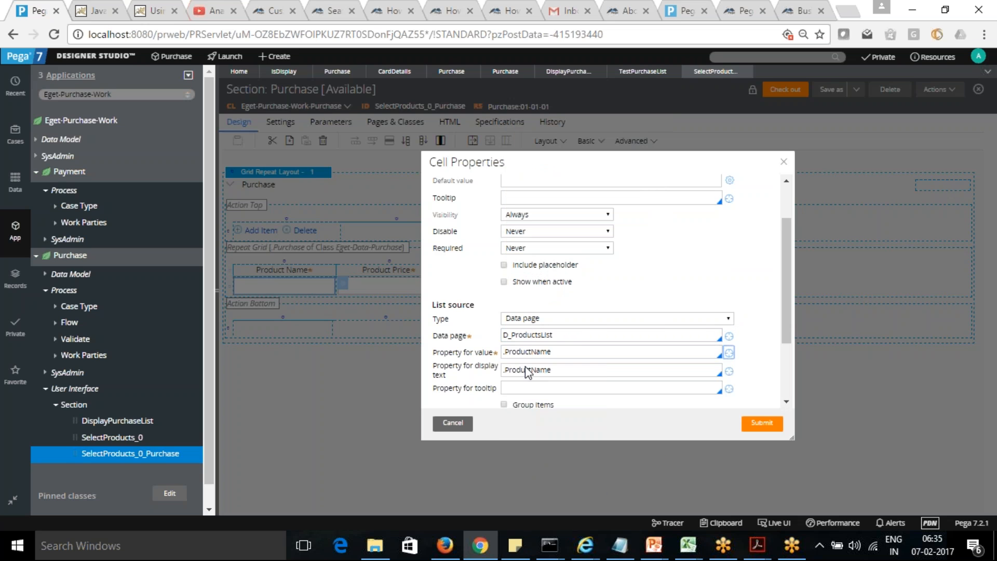
# Step: Set the Product Name dropdown's property for display text to .ProductID
pyautogui.click(557, 372)
pyautogui.press('BackSpace')
pyautogui.press('BackSpace')
pyautogui.press('BackSpace')
pyautogui.press('BackSpace')
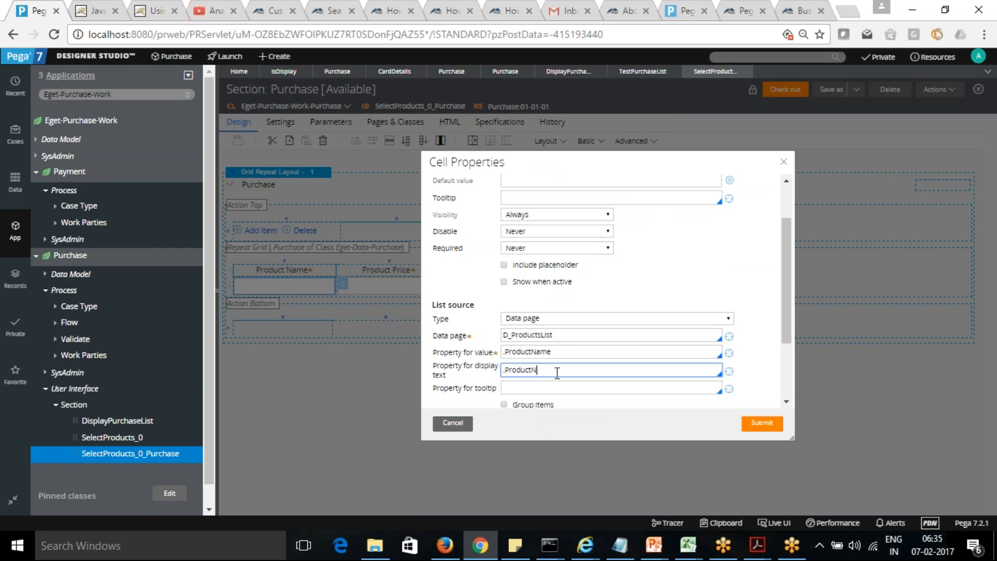
pyautogui.write('ID')
pyautogui.click(566, 388)
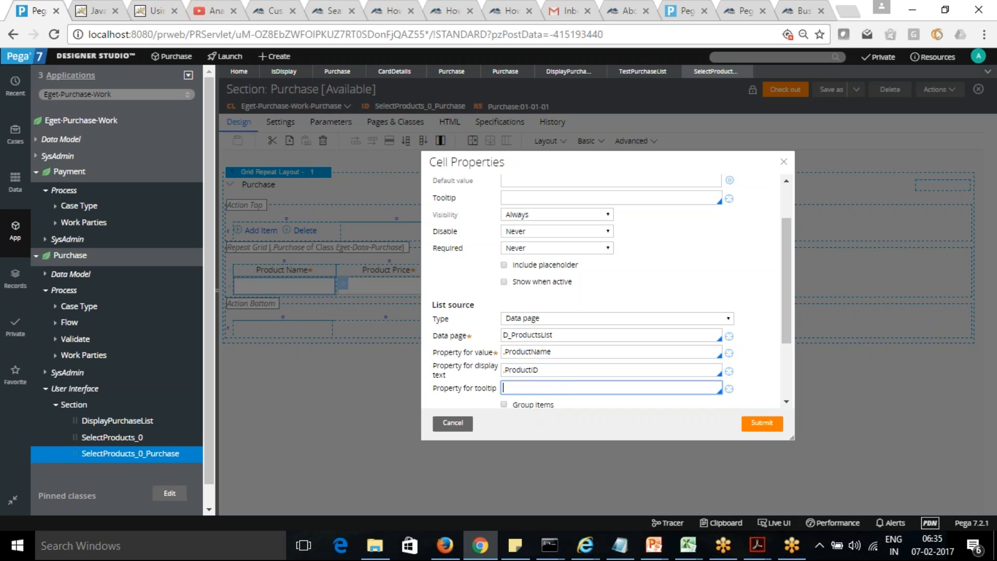
# Step: Change the property bound to the Product Name dropdown cell to .ProductID
pyautogui.moveTo(787, 322); pyautogui.dragTo(784, 278)
pyautogui.click(563, 222)
pyautogui.press('BackSpace')
pyautogui.press('BackSpace')
pyautogui.press('BackSpace')
pyautogui.press('BackSpace')
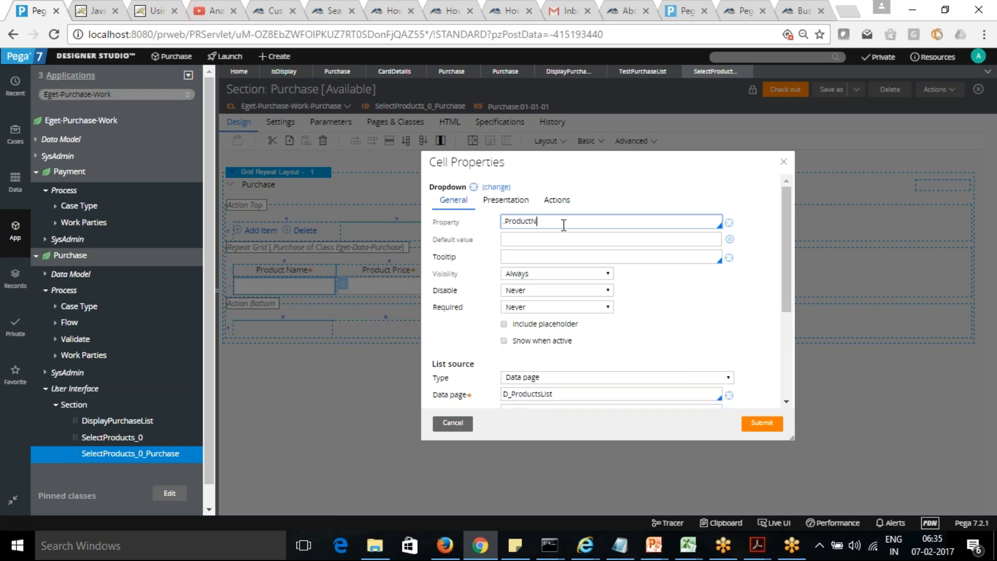
pyautogui.write('ID')
# Step: Enable grouping of the dropdown's items by .ProductSubCategory and submit the cell properties
pyautogui.moveTo(788, 274); pyautogui.dragTo(762, 388)
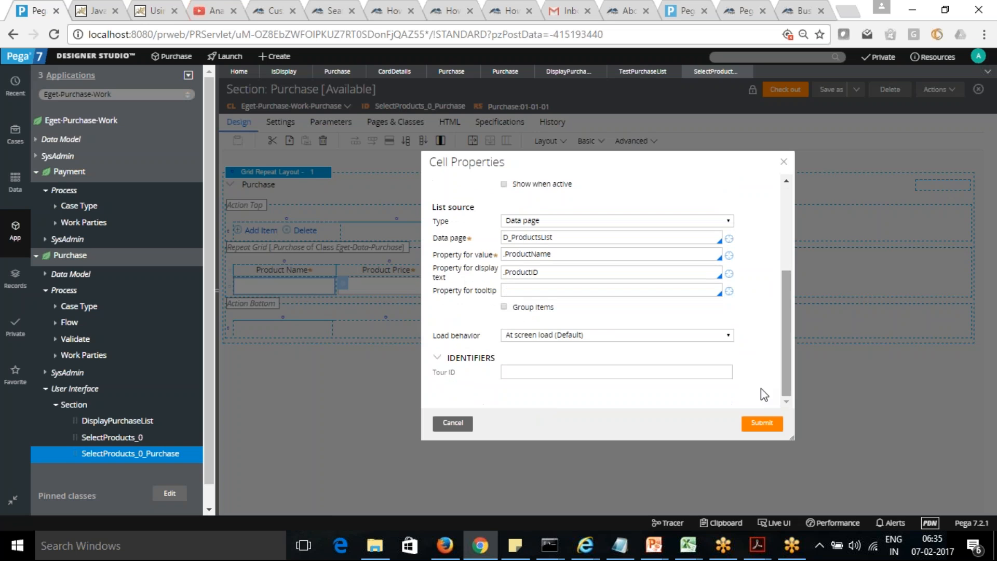
pyautogui.click(525, 289)
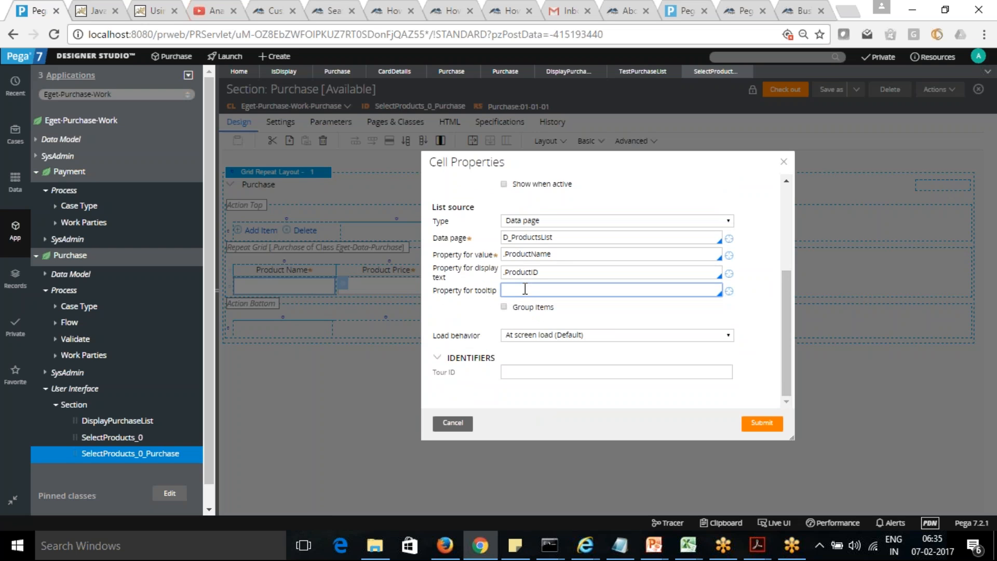
pyautogui.click(504, 307)
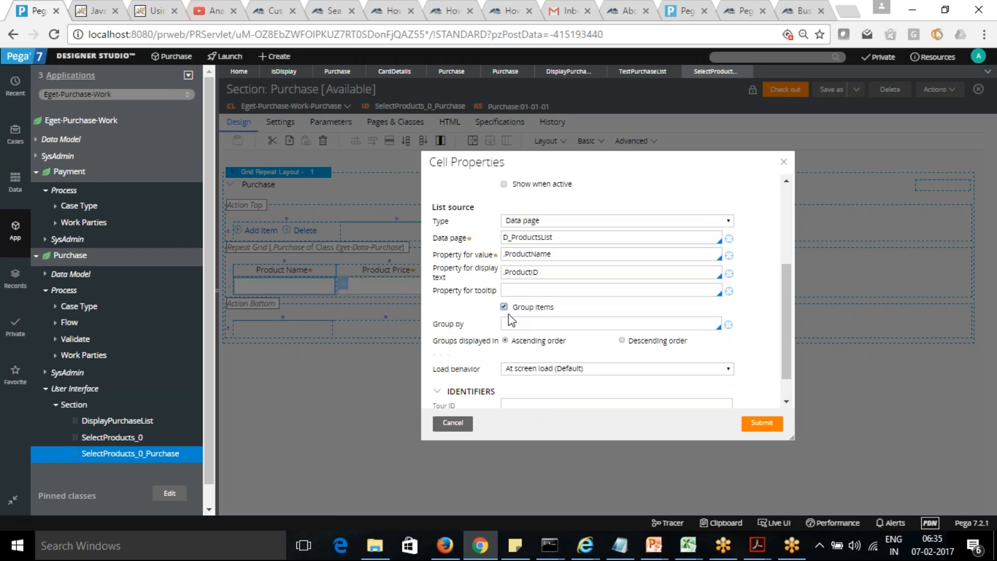
pyautogui.click(522, 321)
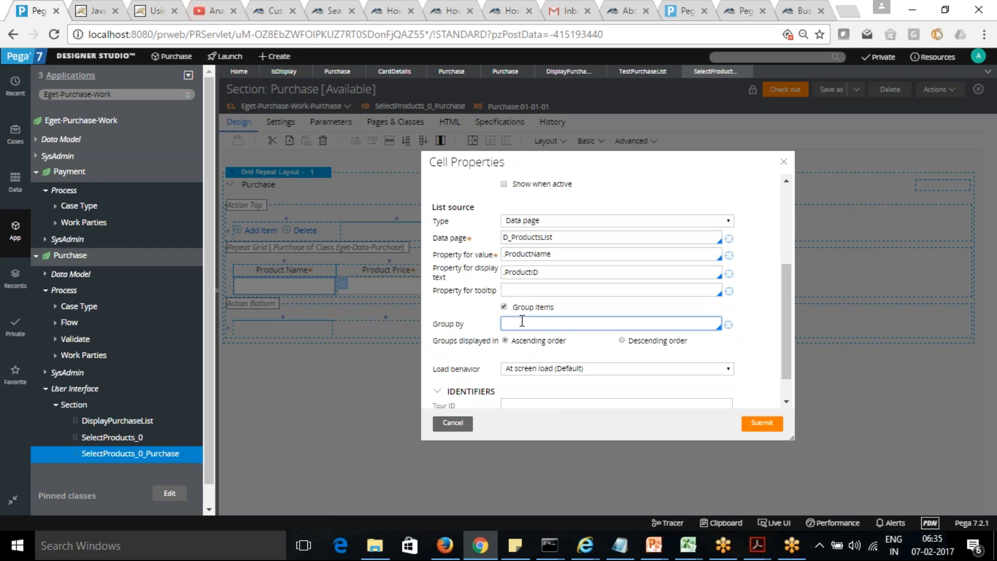
pyautogui.write('.')
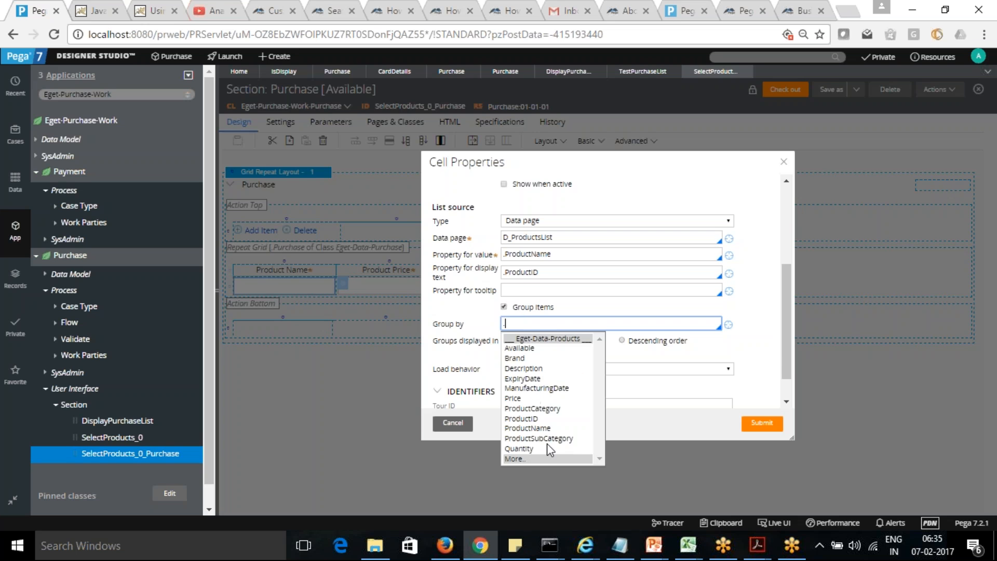
pyautogui.click(547, 439)
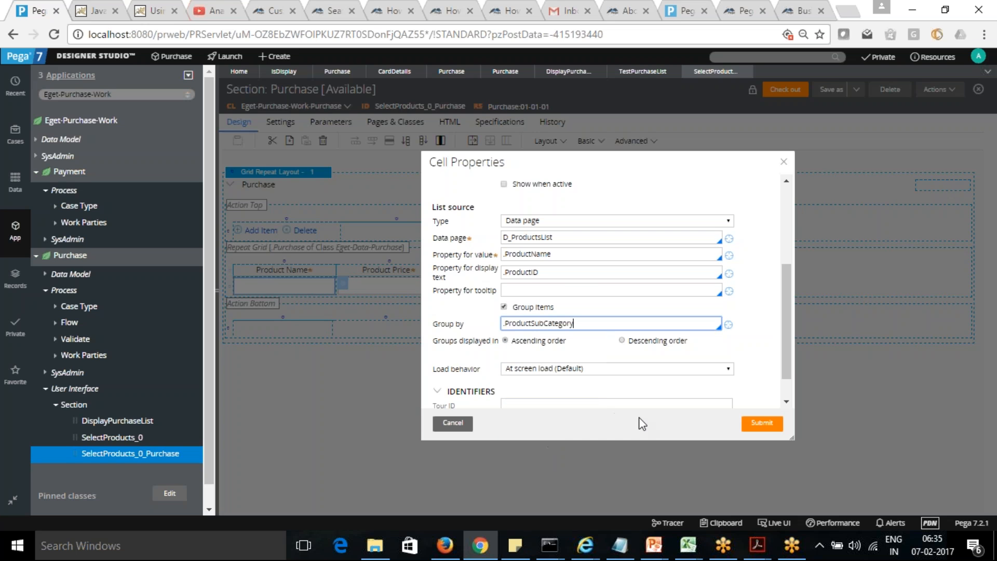
pyautogui.click(768, 425)
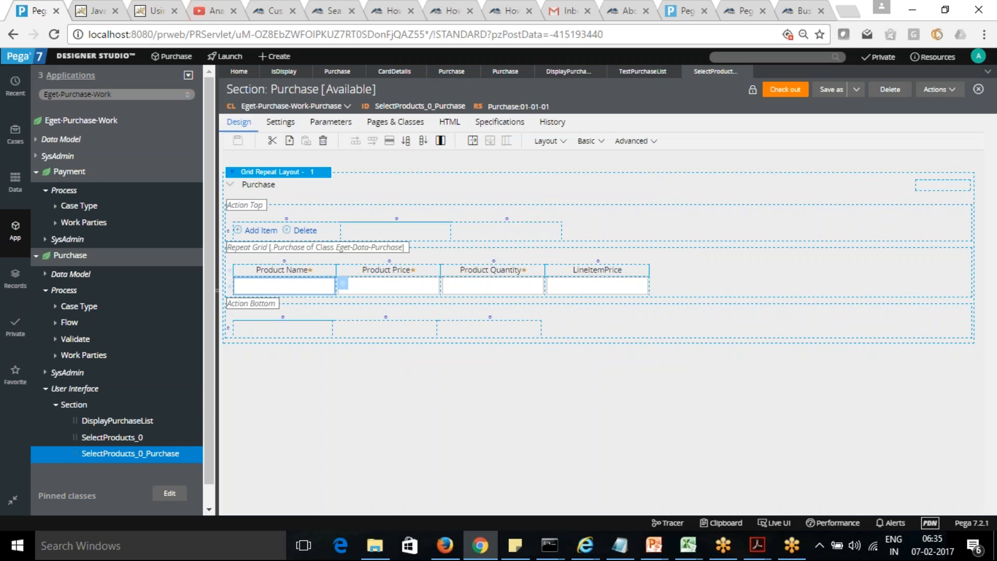
# Step: Check out the Purchase section and save it with the dropdown changes
pyautogui.click(782, 94)
pyautogui.click(781, 93)
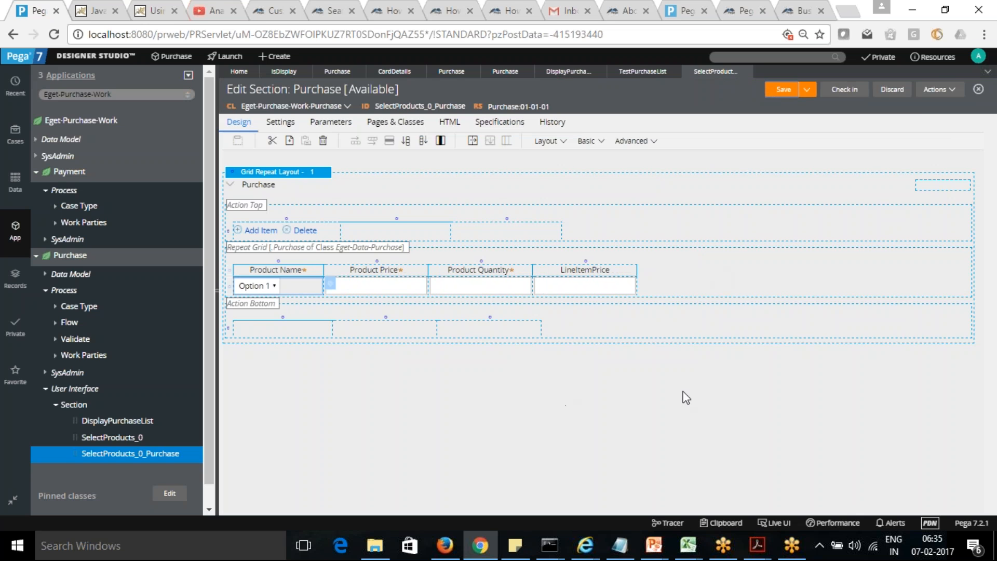
# Step: Create a new Purchase case in the Case Worker portal and display its Product Name options
pyautogui.click(228, 57)
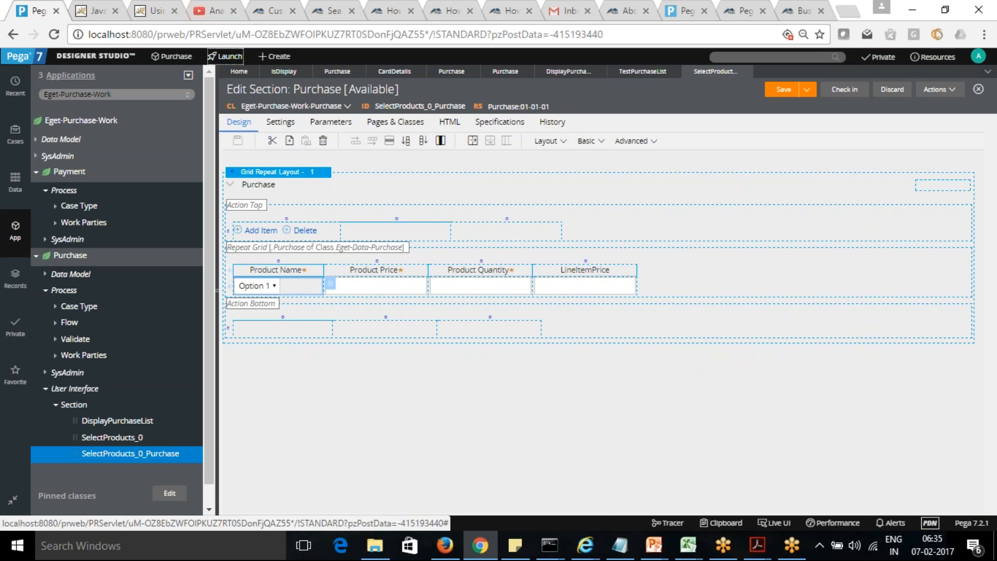
pyautogui.click(223, 99)
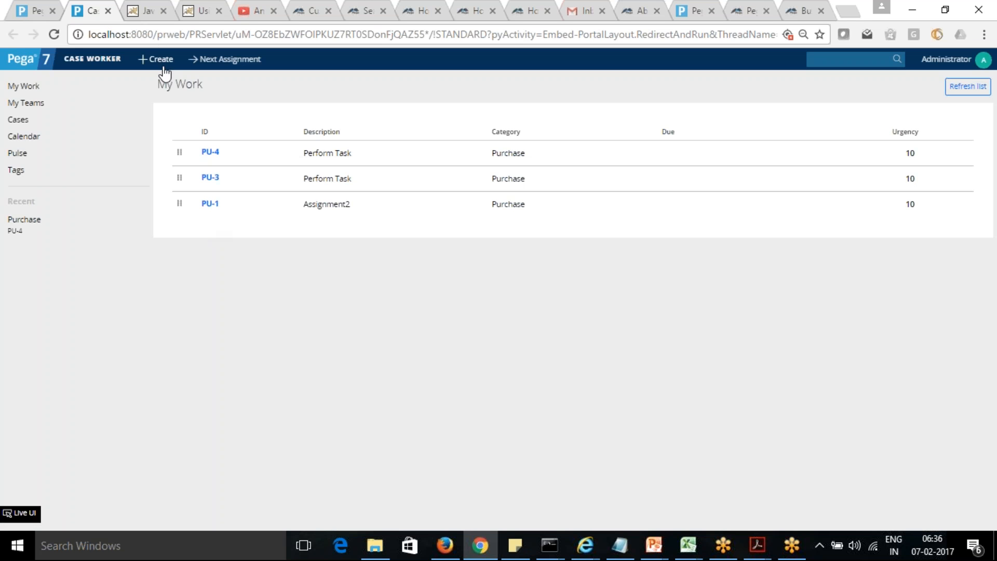
pyautogui.click(163, 60)
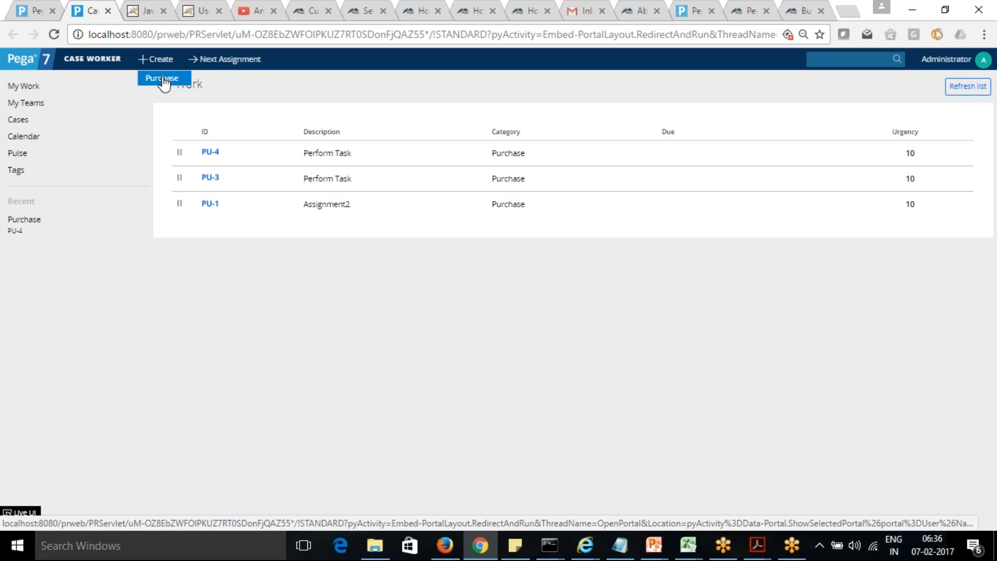
pyautogui.click(164, 79)
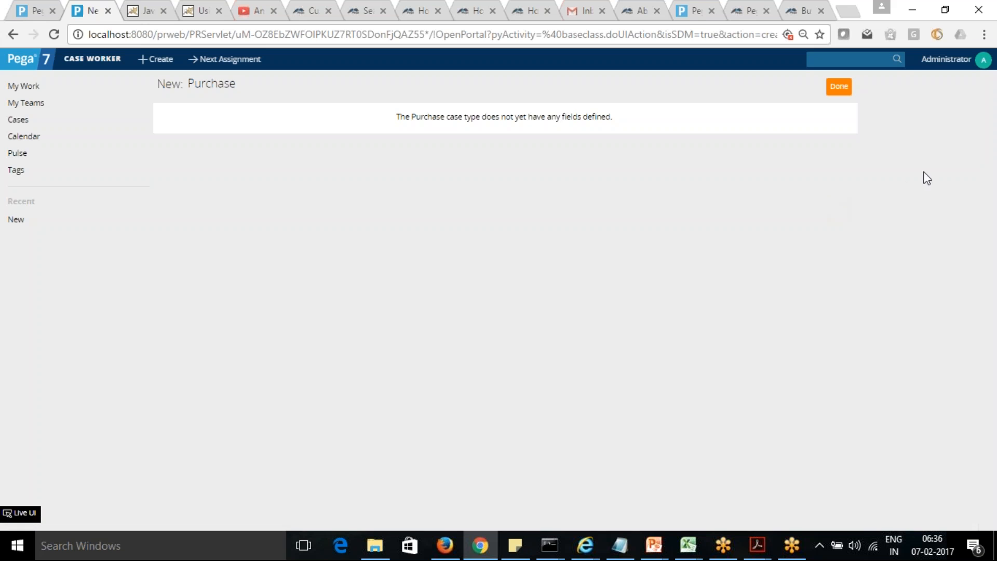
pyautogui.click(839, 86)
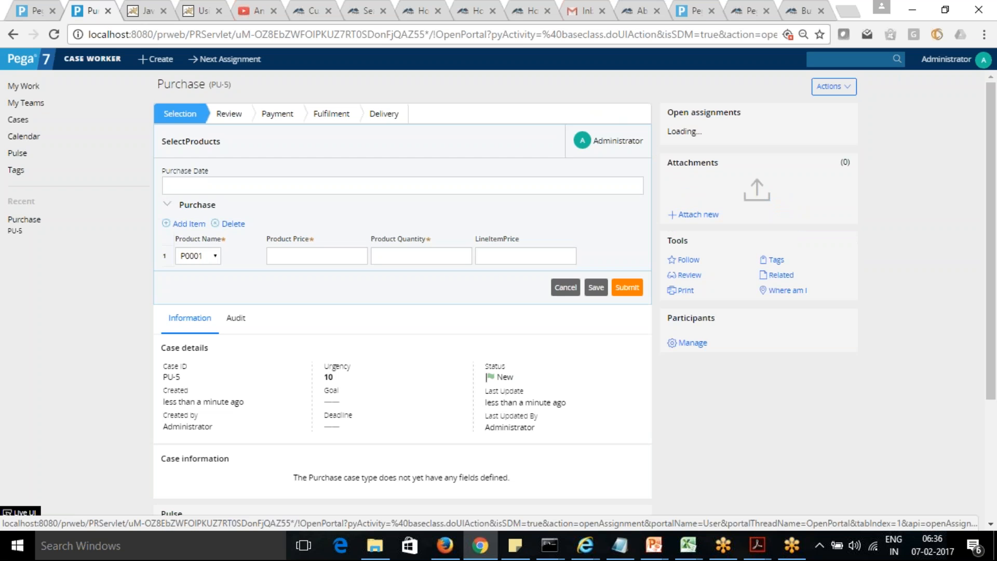
pyautogui.click(216, 257)
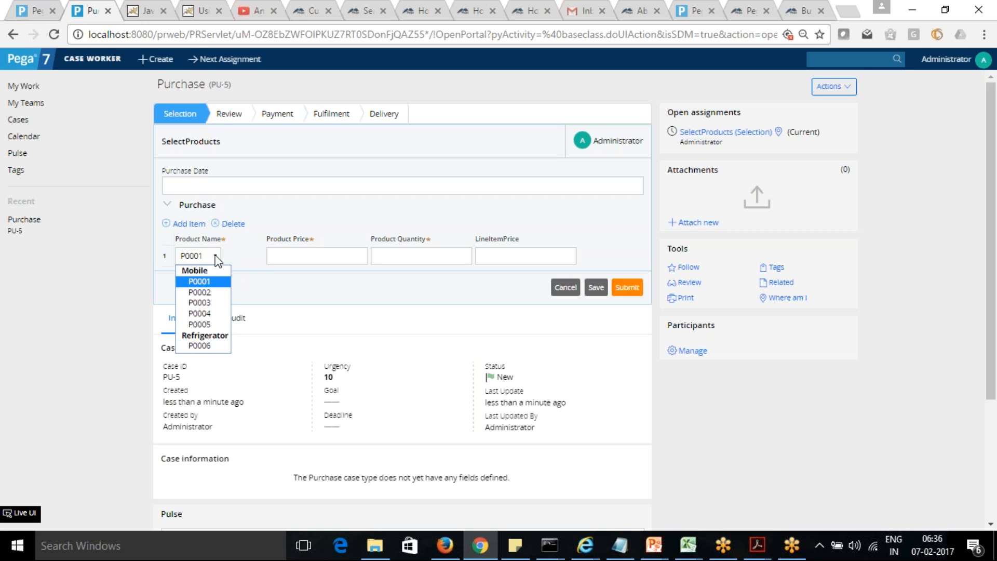
# Step: Return to Designer Studio and set the Product Name dropdown's property for value to .ProductID
pyautogui.click(34, 9)
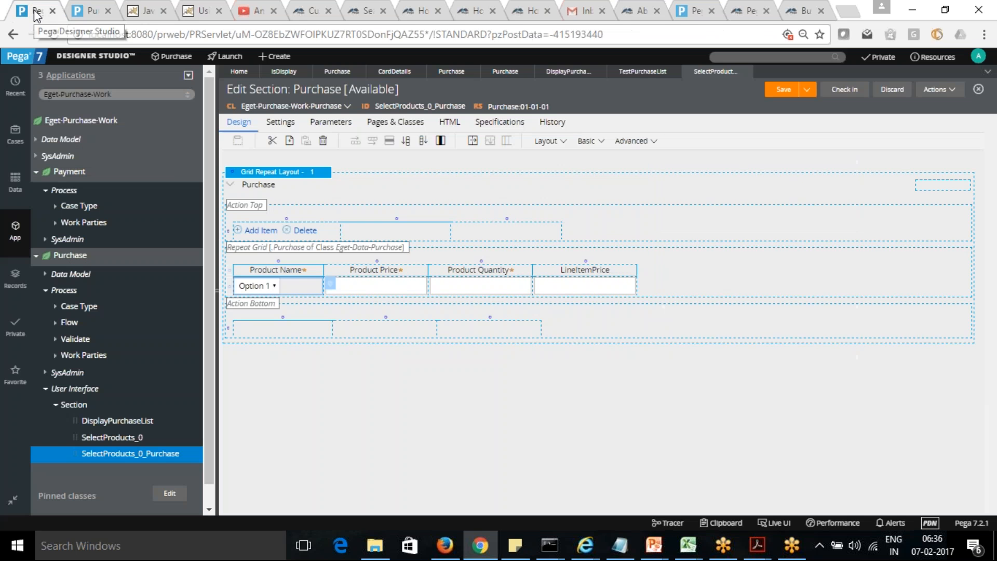
pyautogui.click(331, 283)
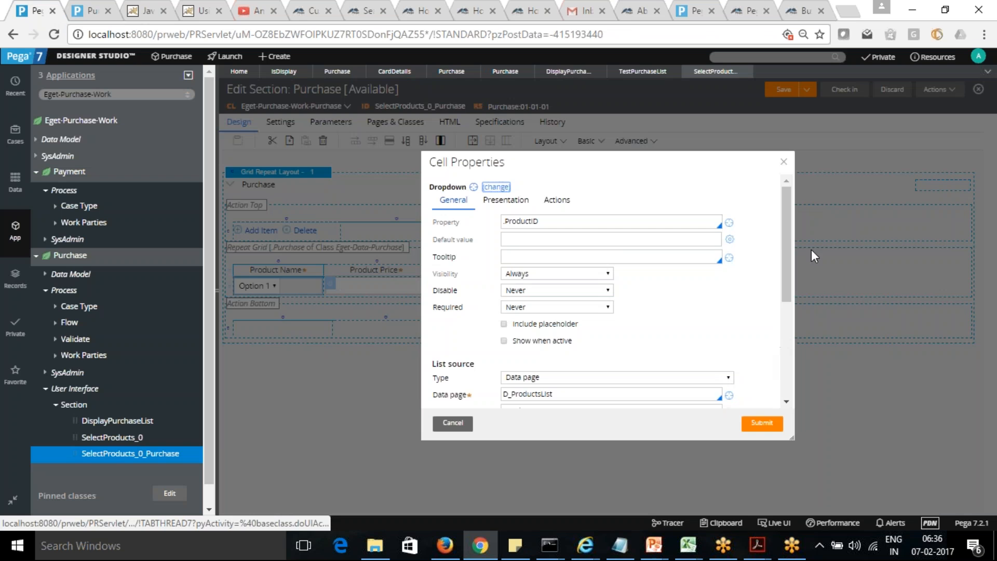
pyautogui.moveTo(783, 238); pyautogui.dragTo(783, 306)
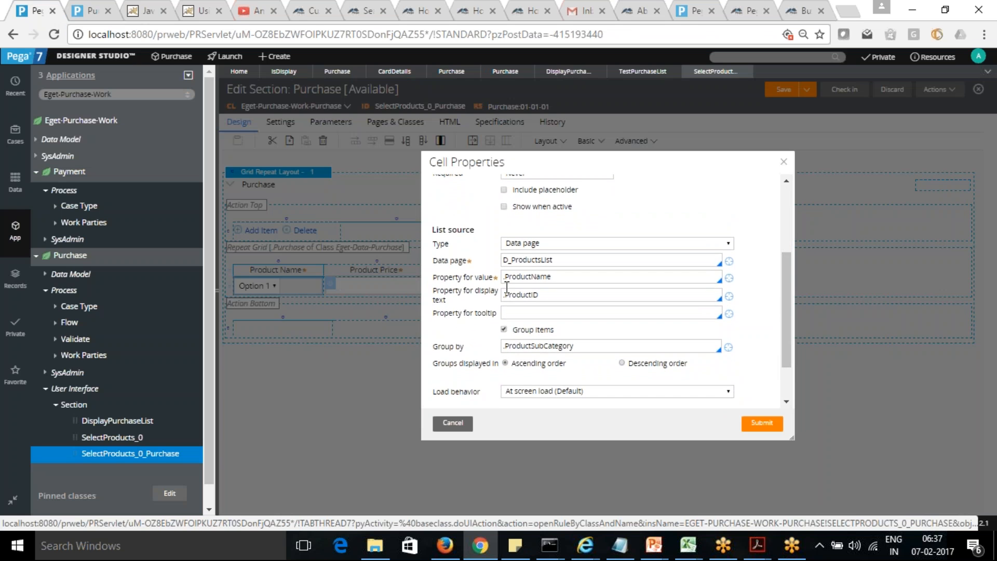
pyautogui.click(559, 277)
pyautogui.press('BackSpace')
pyautogui.press('BackSpace')
pyautogui.press('BackSpace')
pyautogui.press('BackSpace')
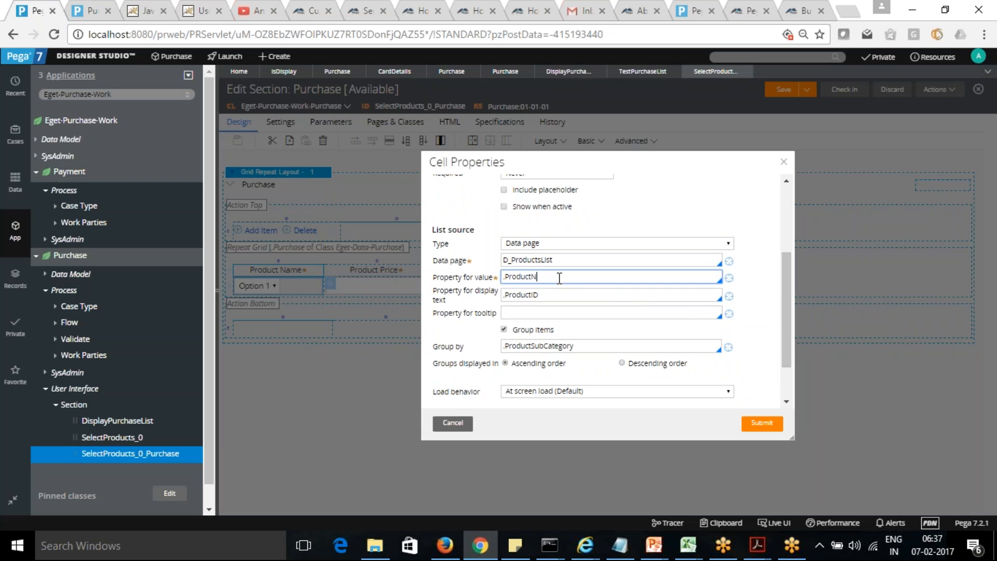
pyautogui.write('ID')
# Step: Set the dropdown's property for display text to .ProductName, submit the cell properties and save the section
pyautogui.click(550, 296)
pyautogui.press('BackSpace')
pyautogui.press('BackSpace')
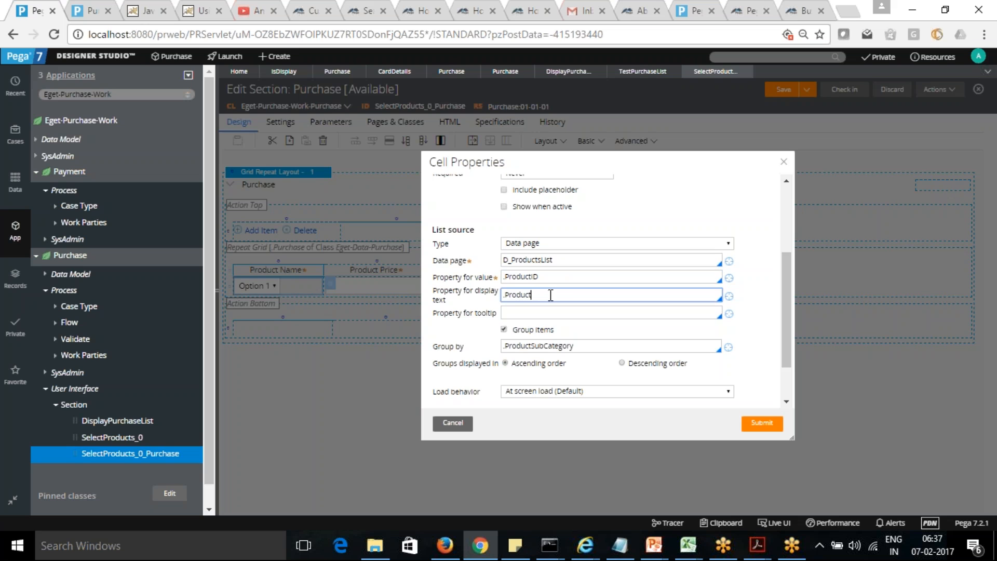
pyautogui.write('Name')
pyautogui.click(762, 425)
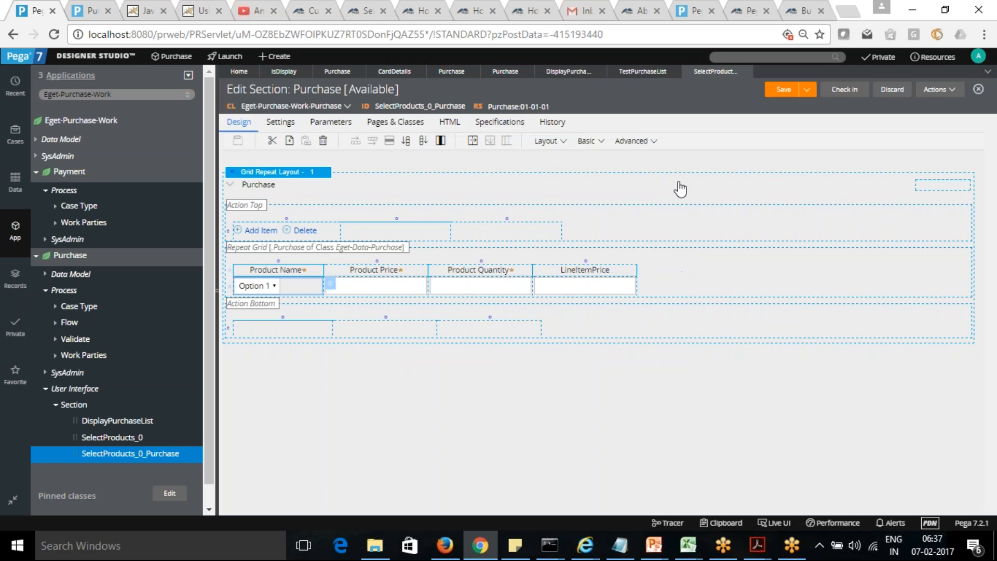
pyautogui.click(783, 91)
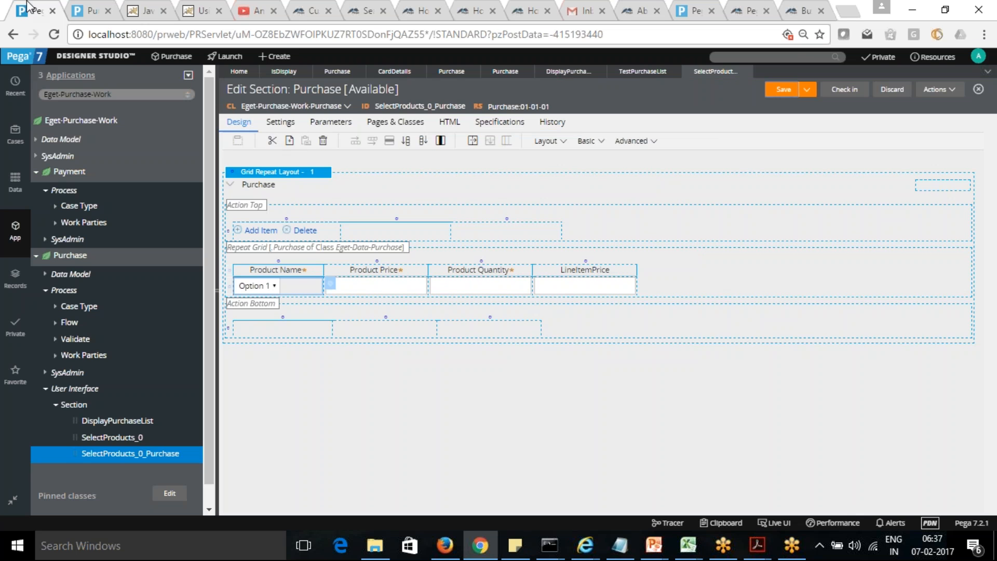
# Step: Switch back to the open Purchase case in the Case Worker portal and refresh it
pyautogui.click(91, 14)
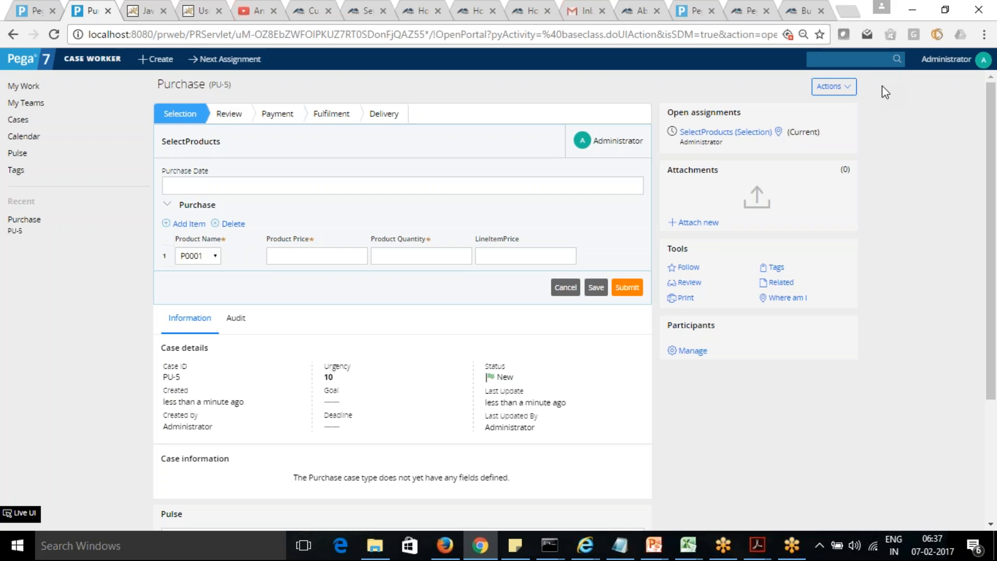
pyautogui.click(851, 88)
pyautogui.click(821, 104)
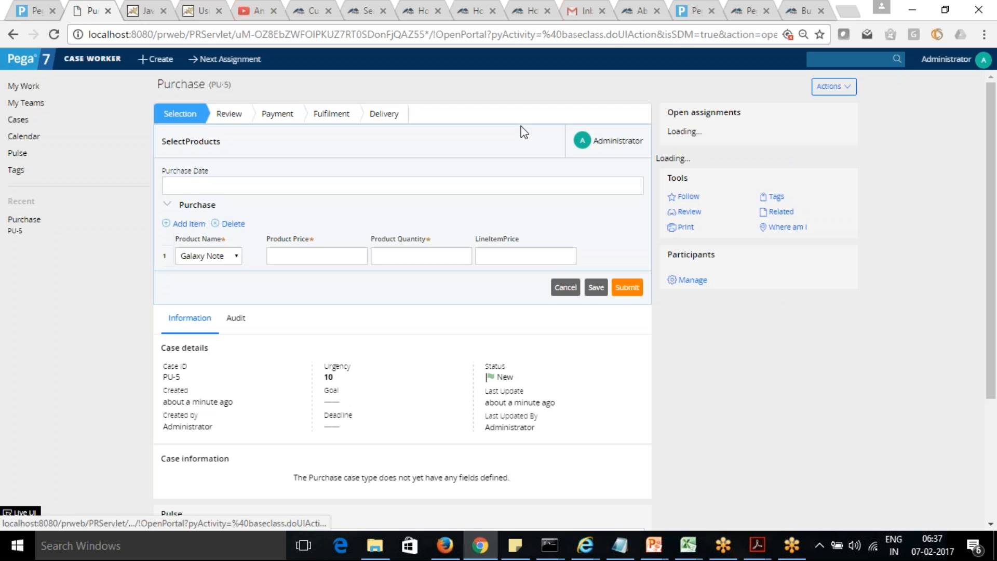
# Step: Select iPhone7S as the product name in the first purchase row and activate its Product Price field
pyautogui.click(239, 254)
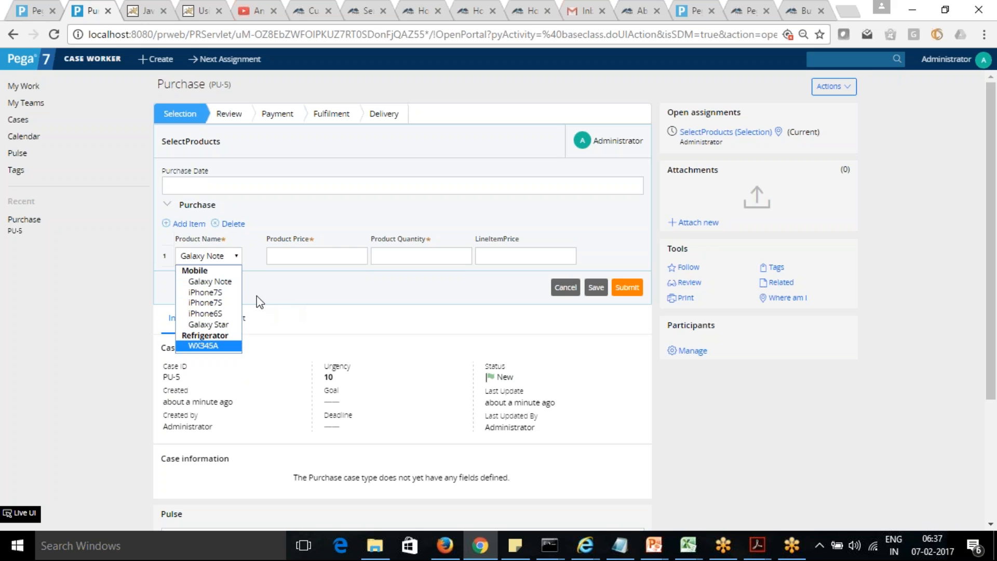
pyautogui.click(217, 293)
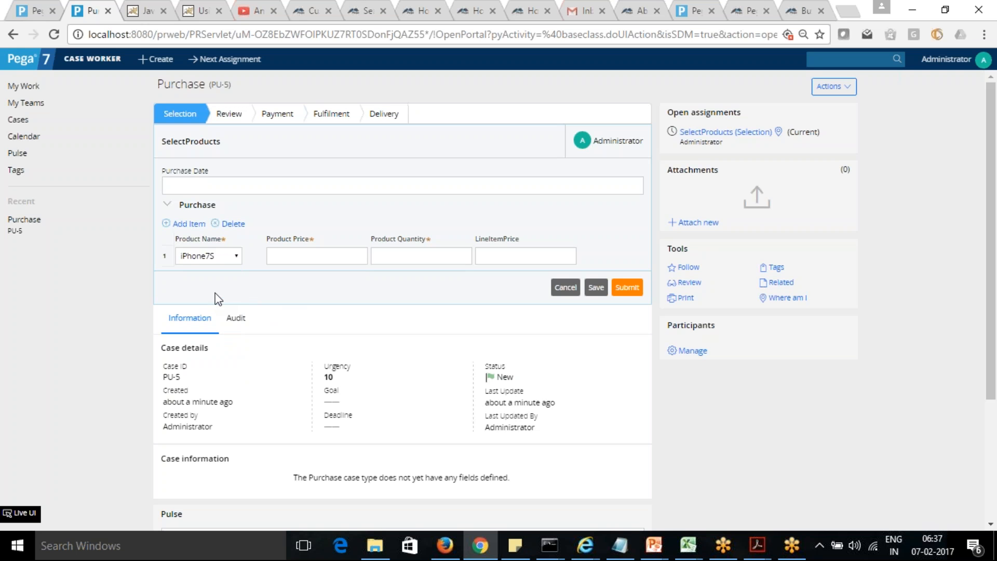
pyautogui.click(319, 256)
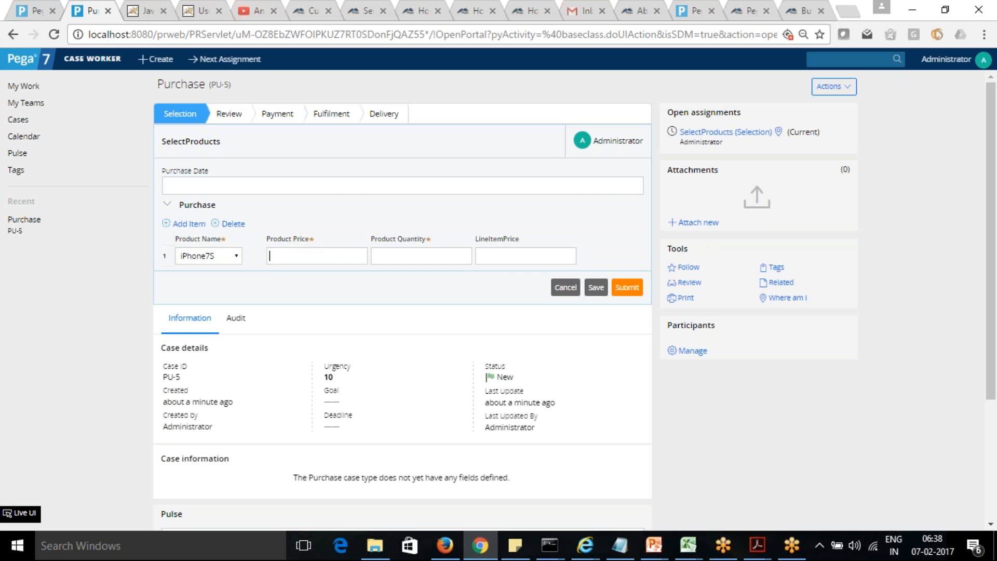
# Step: Switch to Designer Studio and view the cell properties of the Product Price field in the purchase grid
pyautogui.click(36, 14)
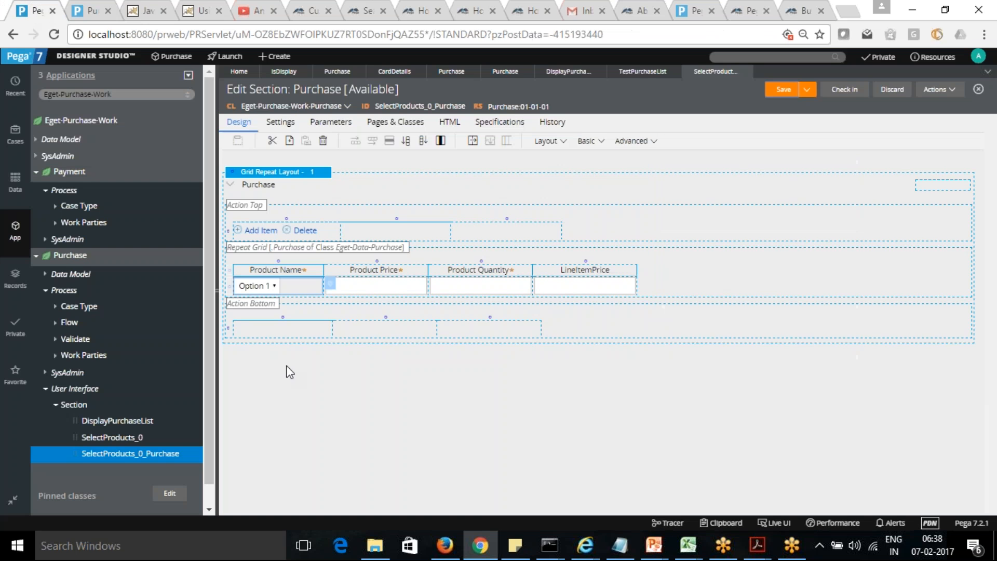
pyautogui.click(374, 290)
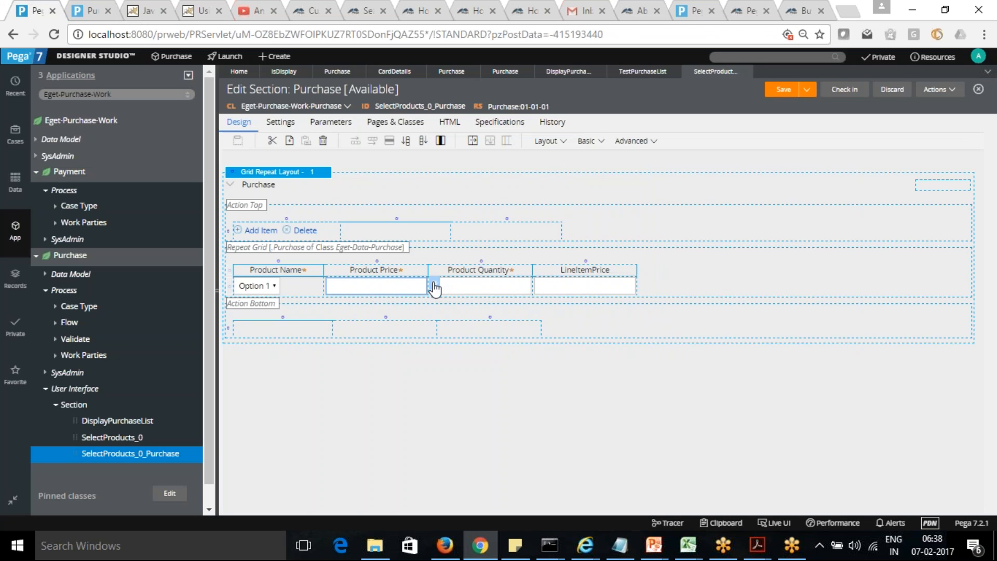
pyautogui.click(434, 287)
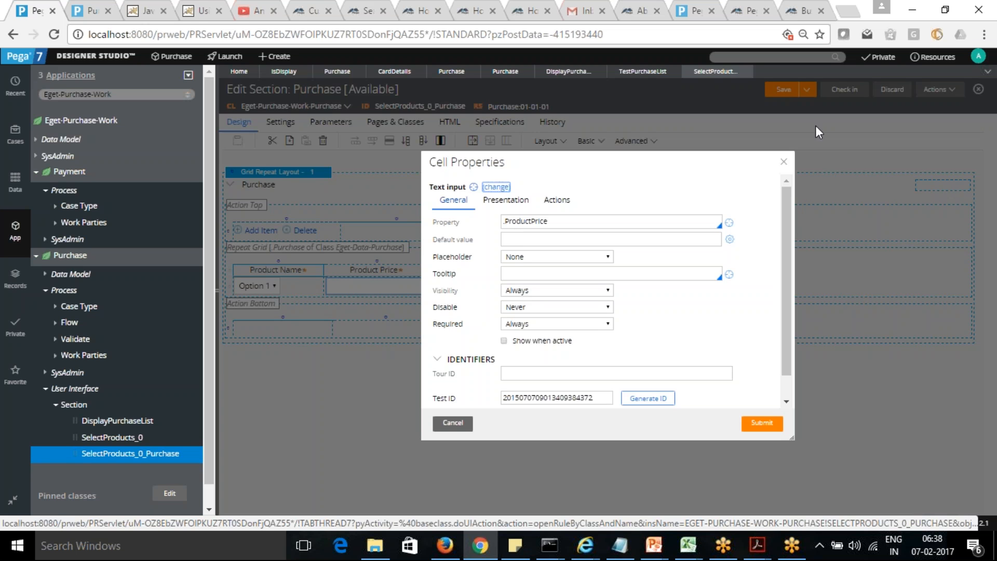
pyautogui.click(784, 161)
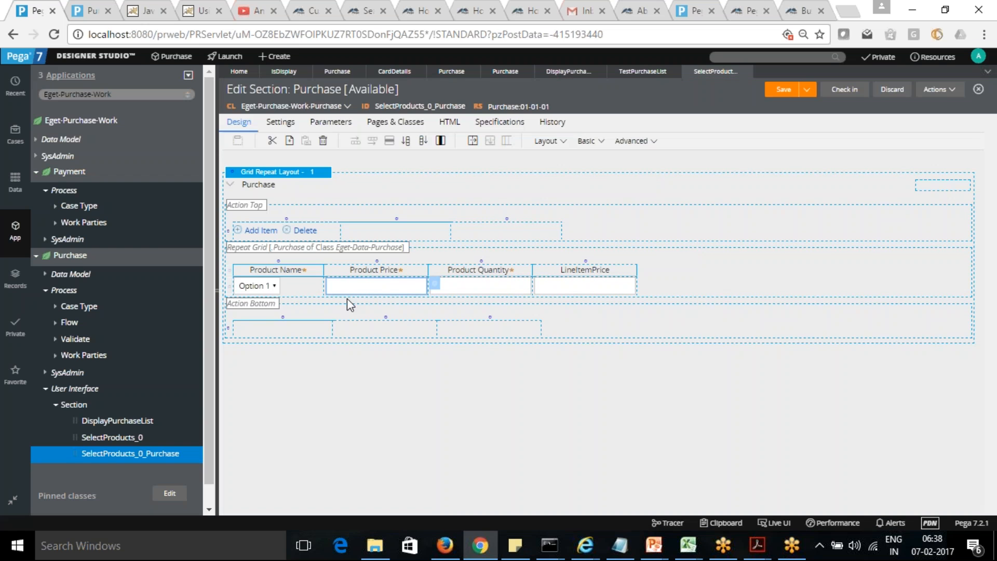
# Step: Create an action set on the Product Name dropdown with the Click and Change events
pyautogui.click(303, 293)
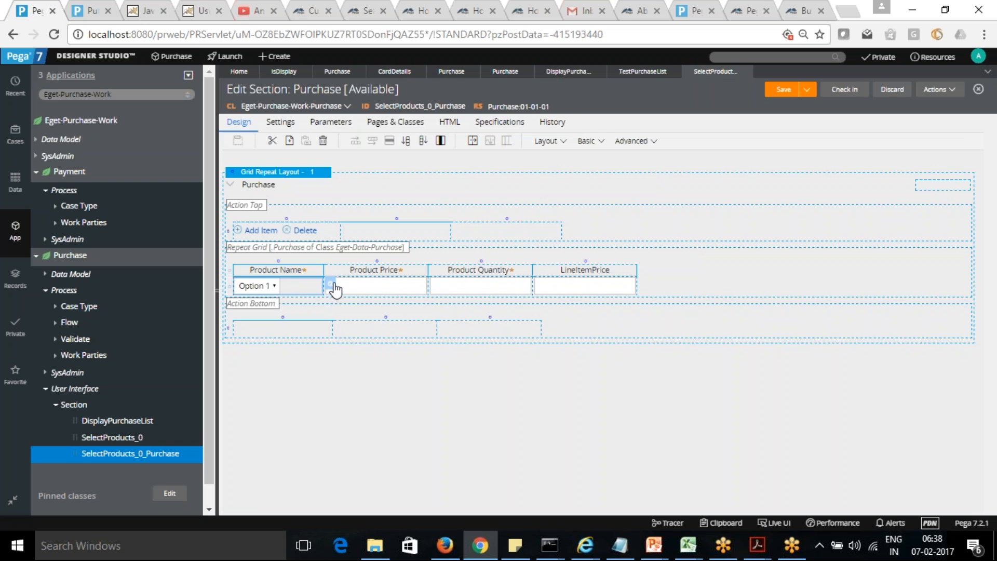
pyautogui.click(329, 285)
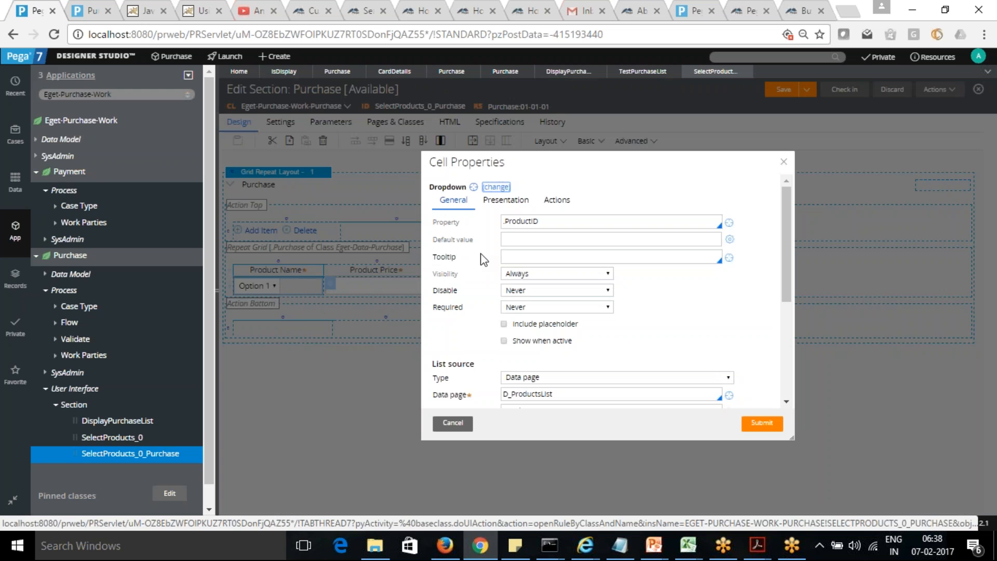
pyautogui.click(557, 201)
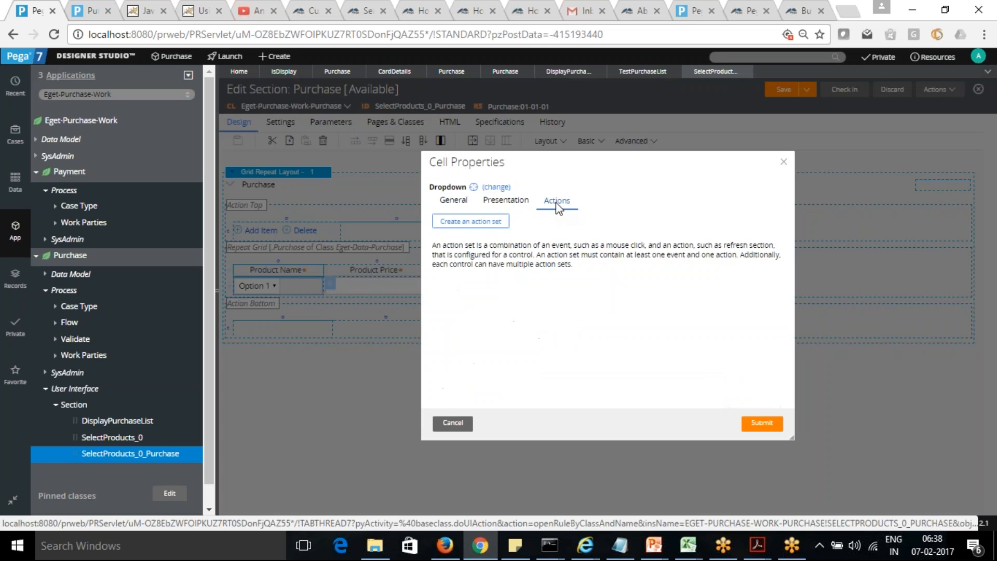
pyautogui.click(480, 222)
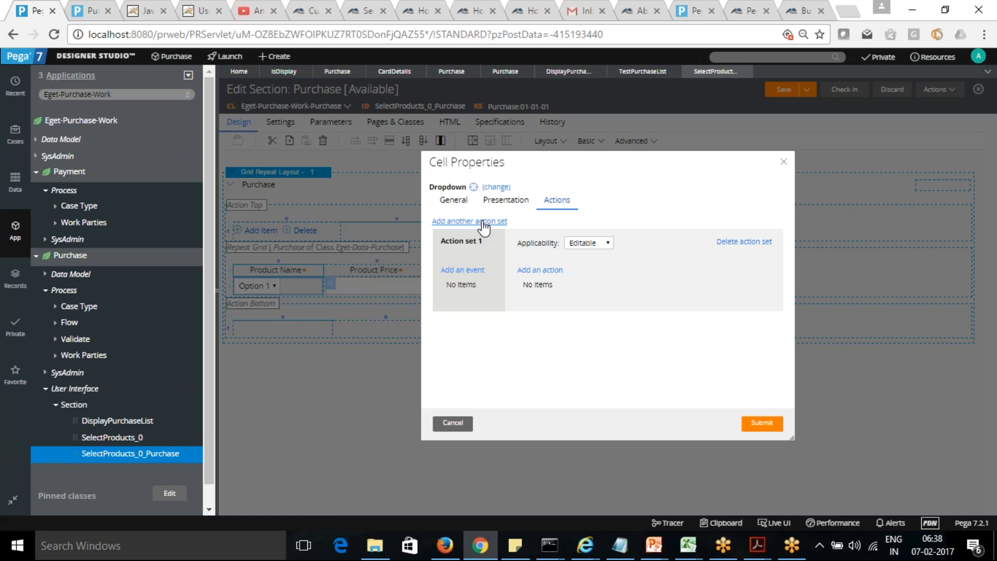
pyautogui.click(469, 271)
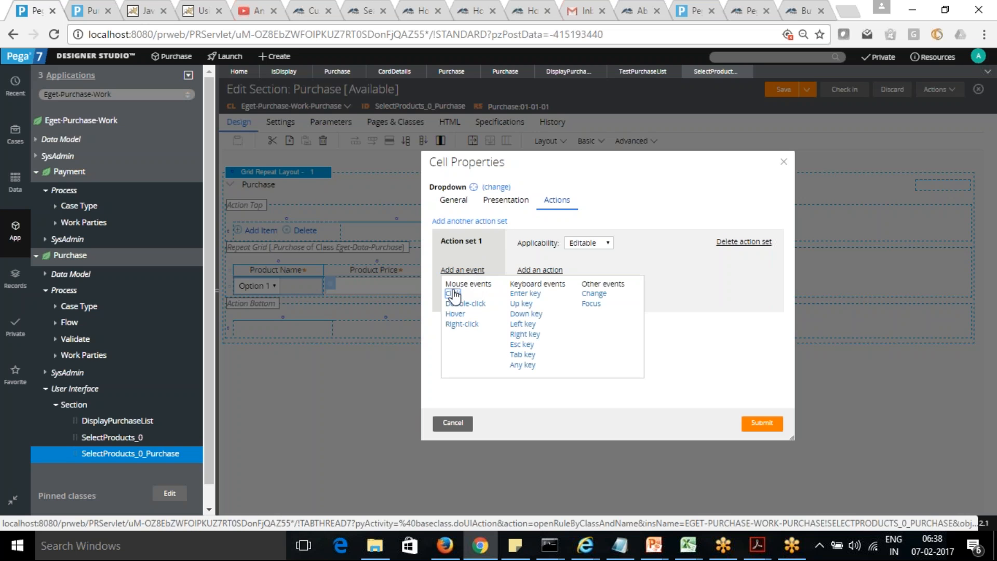
pyautogui.click(453, 294)
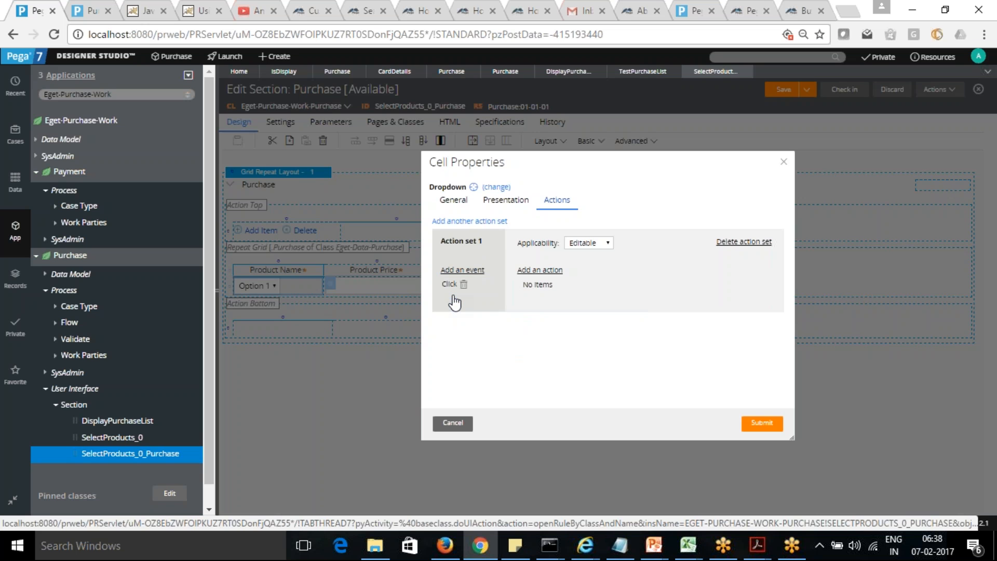
pyautogui.click(468, 271)
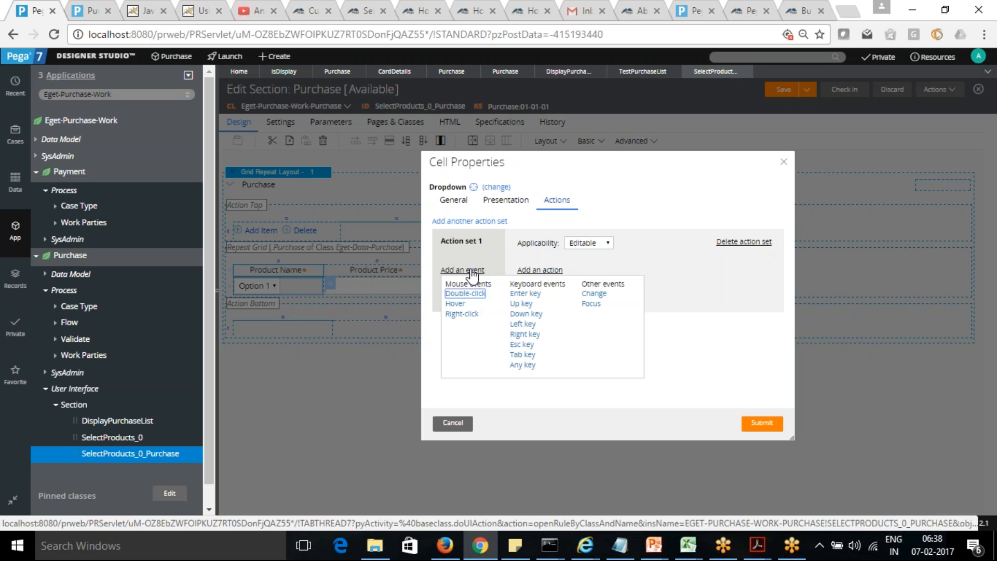
pyautogui.click(591, 294)
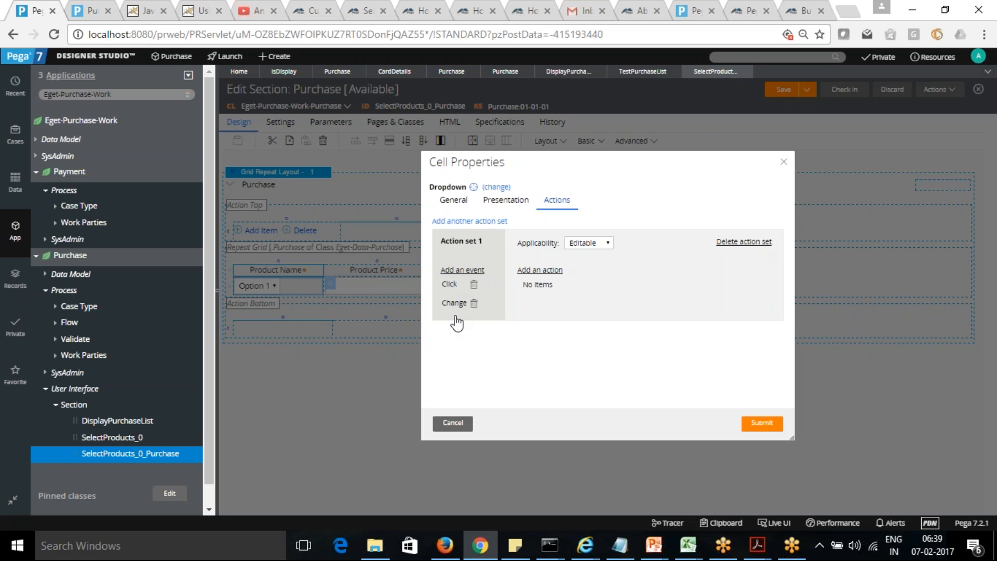
# Step: Add a Run data transform action named SetProductPrice to the action set and create that data transform in Eget-Data-Purchase
pyautogui.click(545, 271)
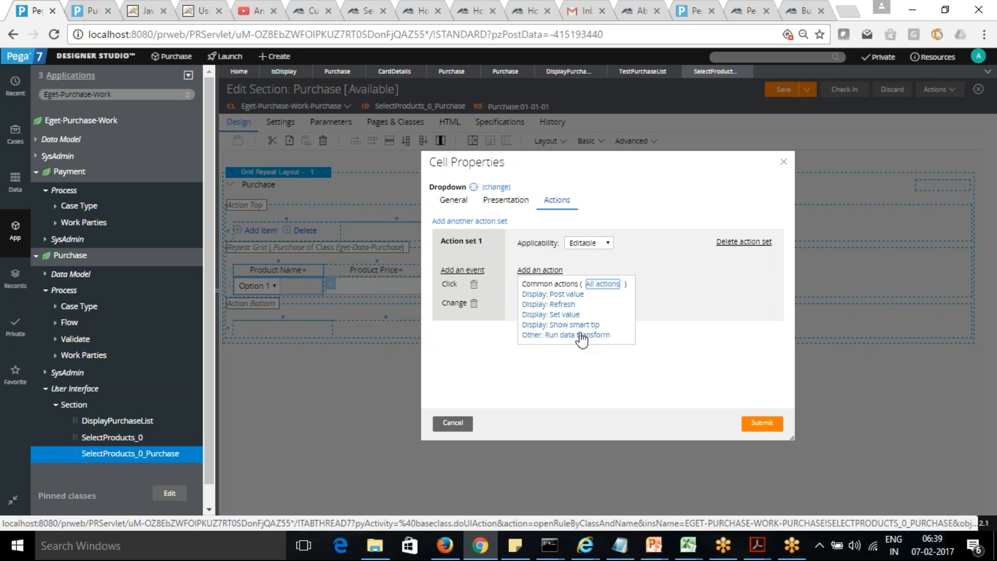
pyautogui.click(582, 338)
pyautogui.click(639, 322)
pyautogui.write('SetPro')
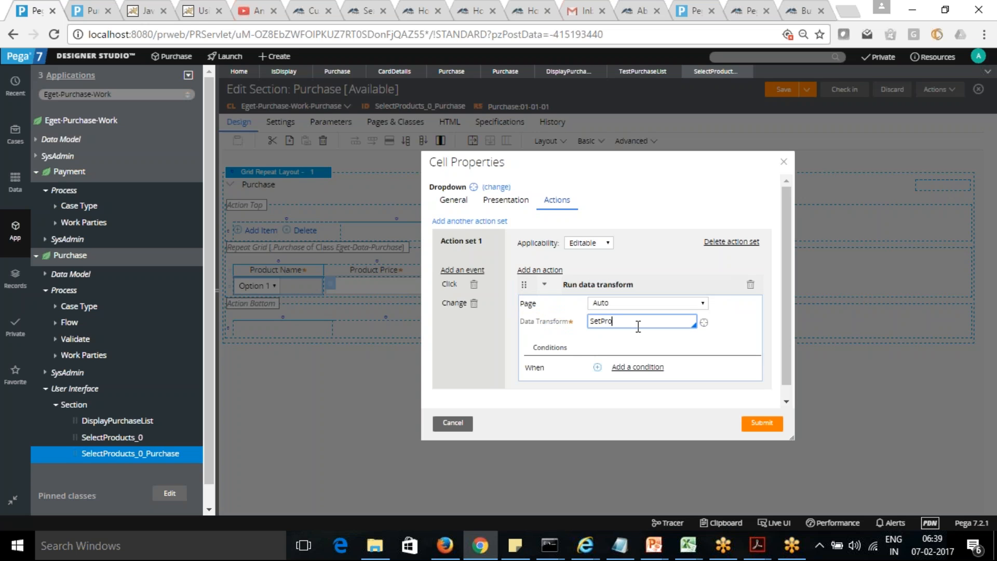
pyautogui.write('ductPrice')
pyautogui.press('Tab')
pyautogui.click(704, 322)
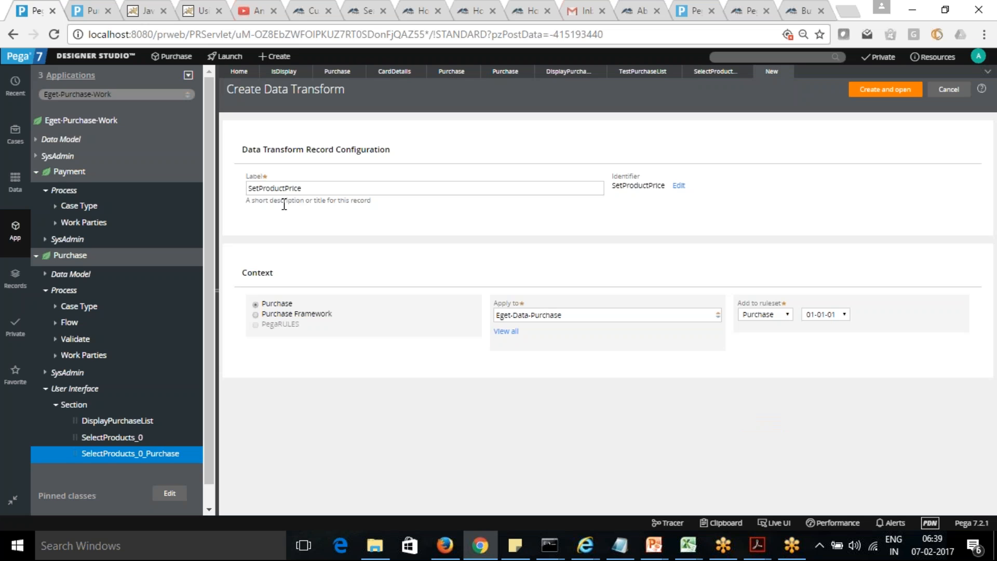
pyautogui.click(885, 90)
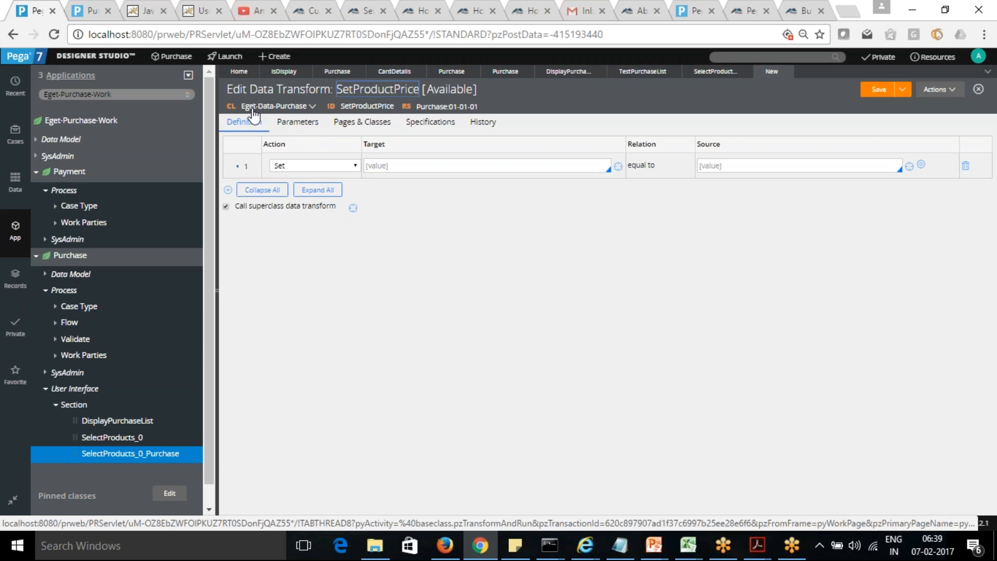
# Step: Set the first data transform row's target to .ProductPrice and start its source expression with D_Products
pyautogui.click(409, 165)
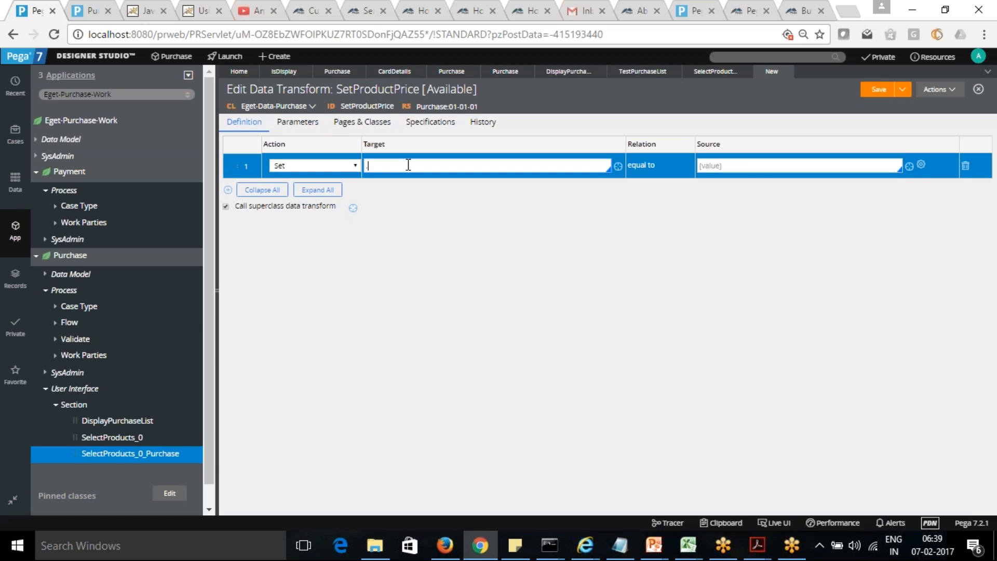
pyautogui.click(392, 221)
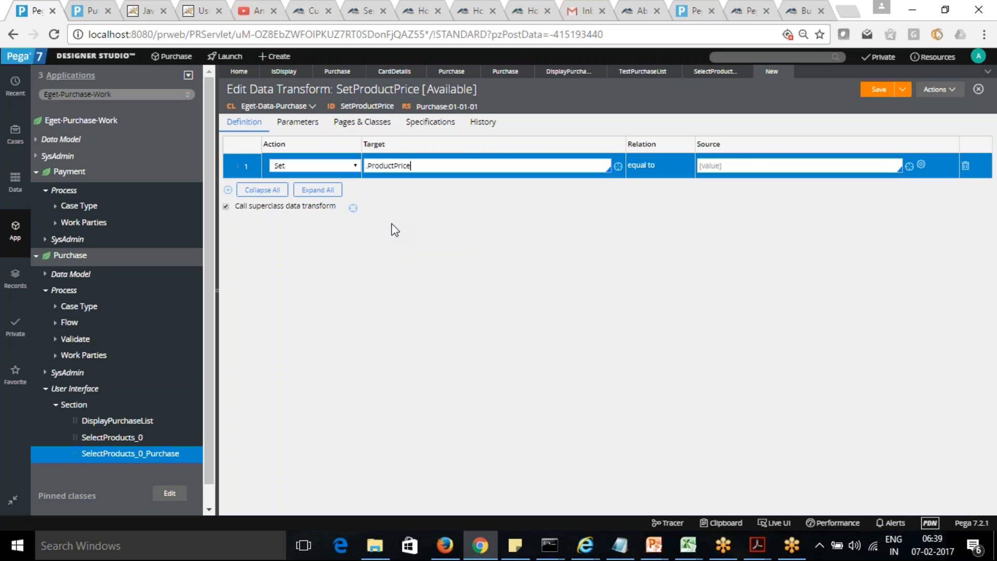
pyautogui.click(733, 167)
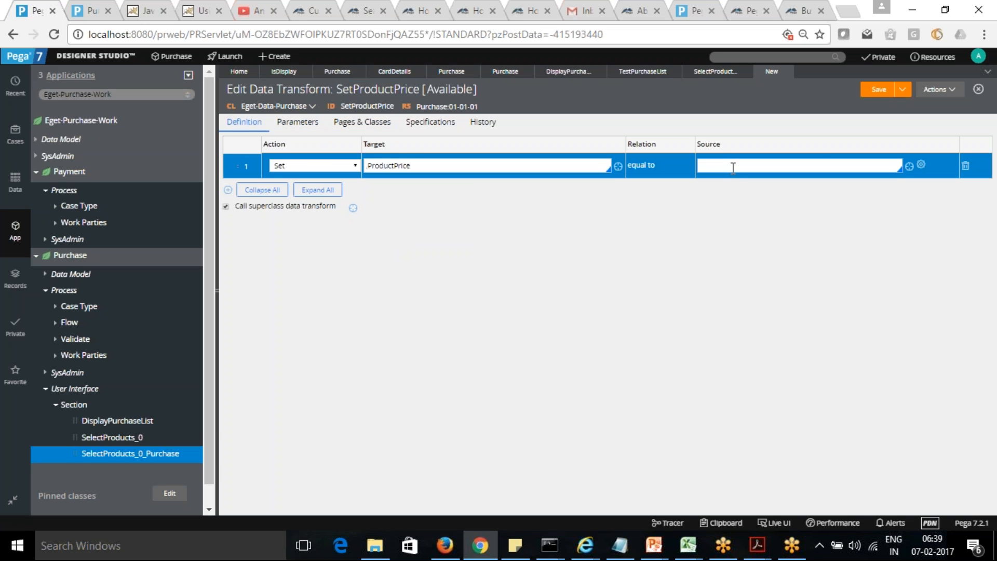
pyautogui.write('D_Products')
# Step: Open the Clipboard and examine the Standard thread's thread-level data pages and user pages
pyautogui.click(727, 523)
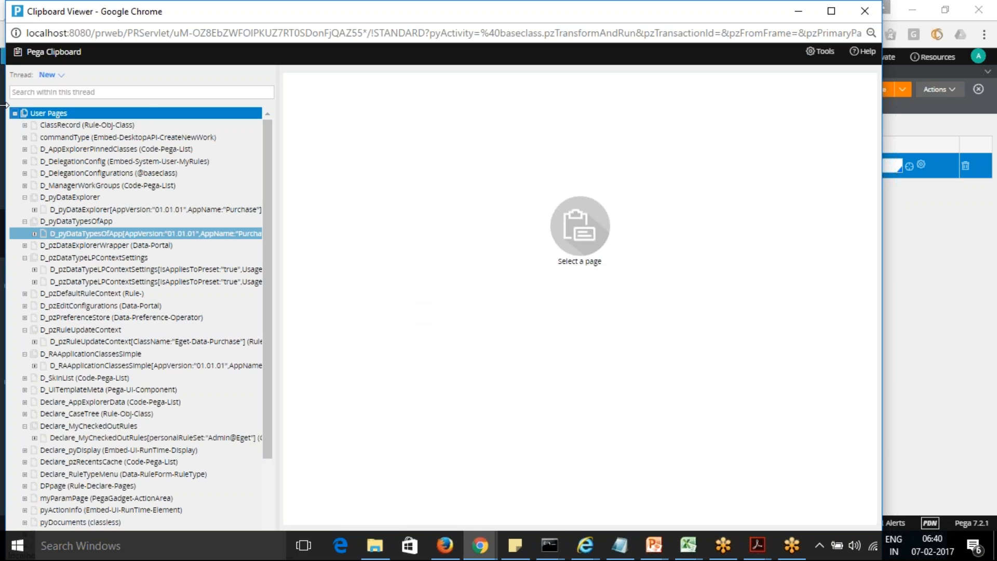
pyautogui.click(47, 76)
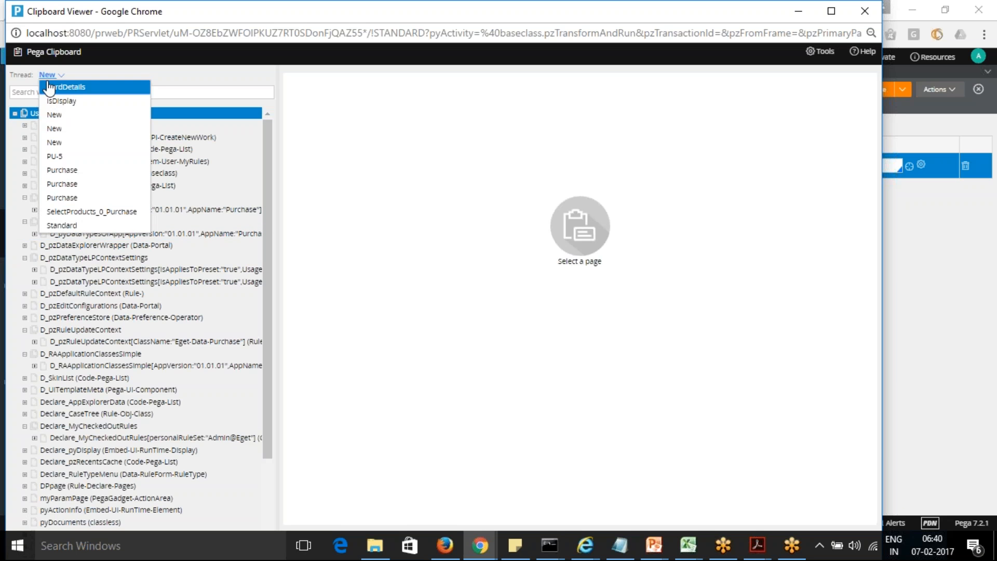
pyautogui.click(65, 226)
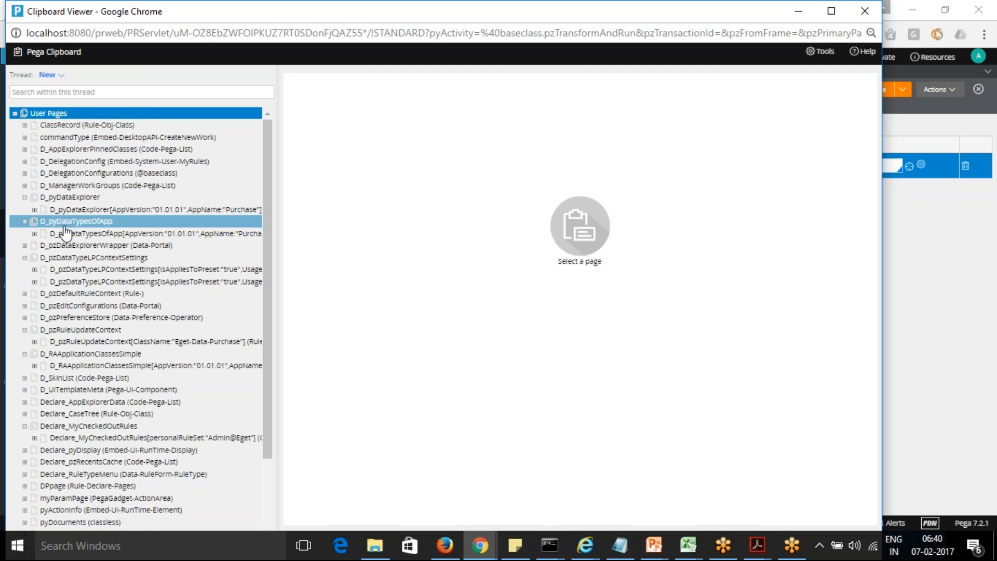
pyautogui.click(15, 114)
pyautogui.click(15, 125)
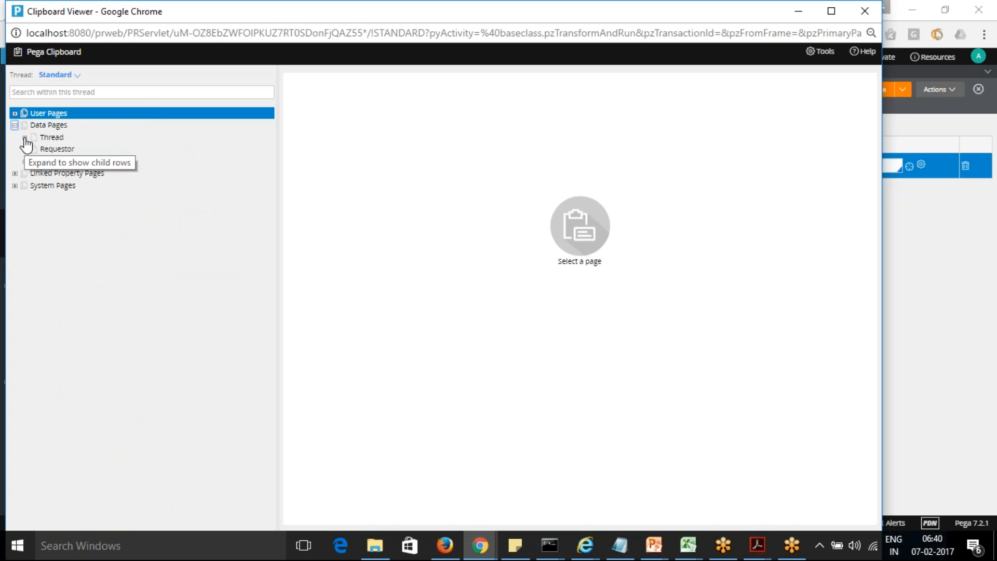
pyautogui.click(24, 138)
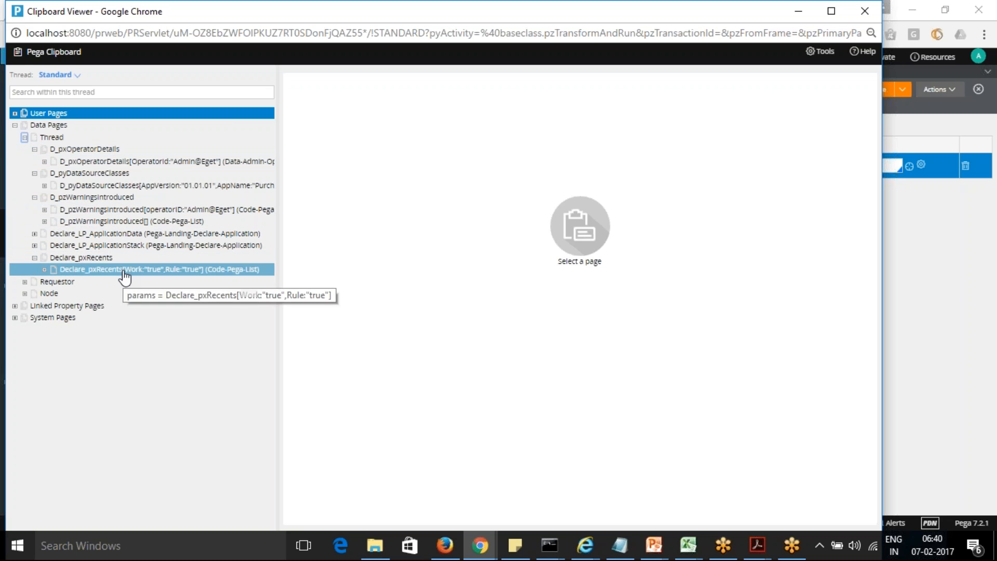
pyautogui.click(15, 113)
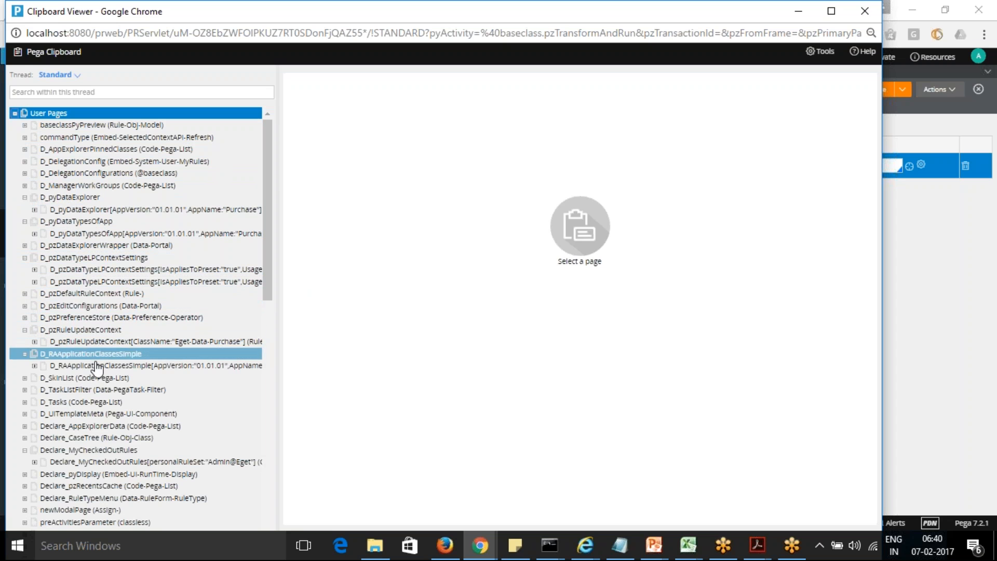
# Step: Switch the Clipboard to the PU-5 thread and expand D_ProductsList among its thread-level data pages
pyautogui.click(54, 75)
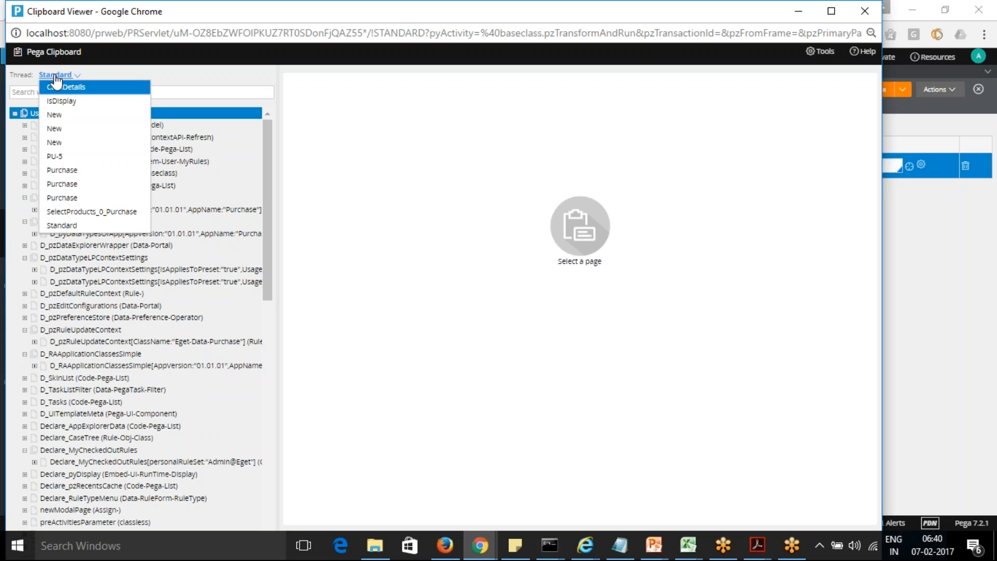
pyautogui.click(64, 158)
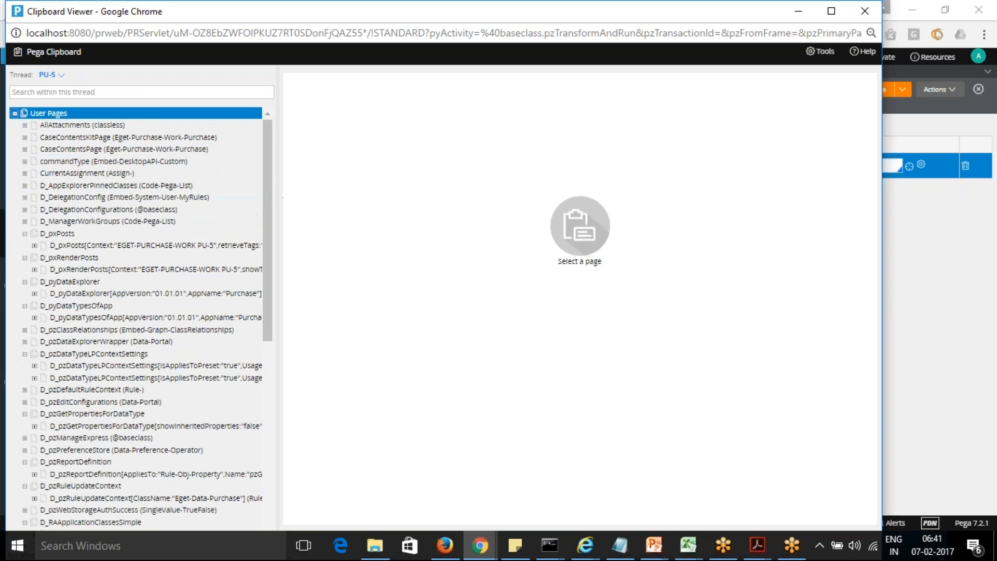
pyautogui.moveTo(268, 200); pyautogui.dragTo(261, 406)
pyautogui.click(15, 517)
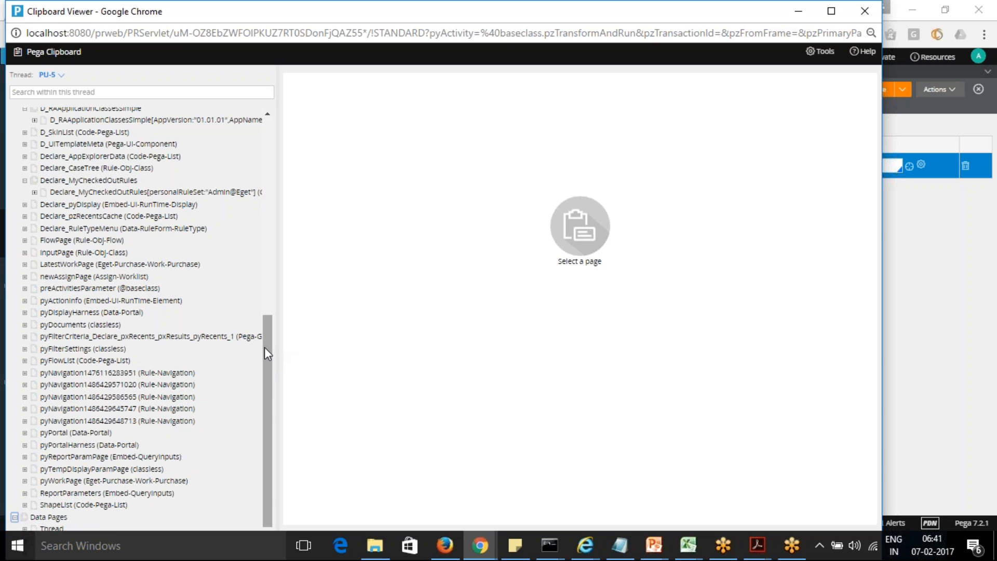
pyautogui.moveTo(267, 352); pyautogui.dragTo(272, 441)
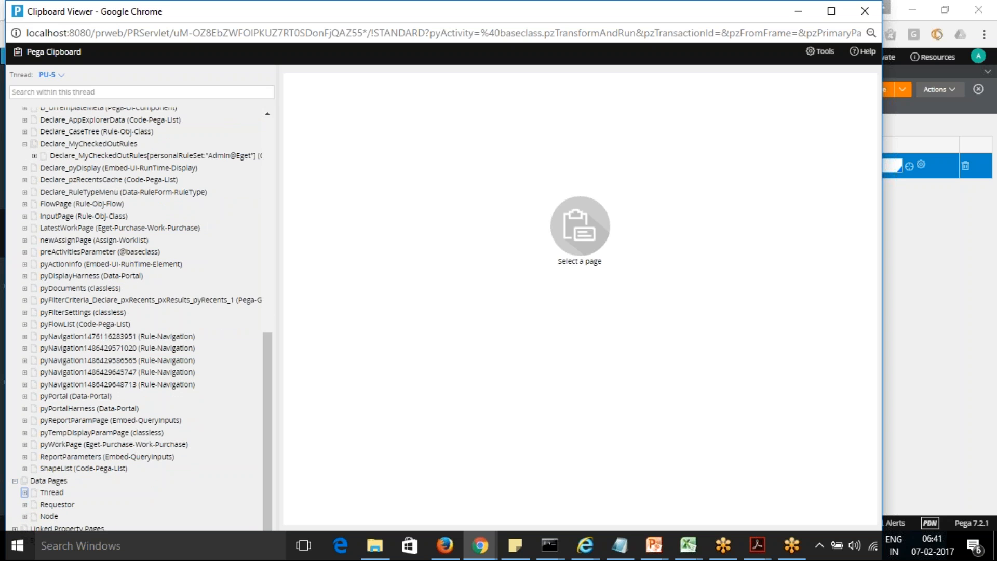
pyautogui.click(24, 492)
pyautogui.moveTo(264, 349); pyautogui.dragTo(266, 439)
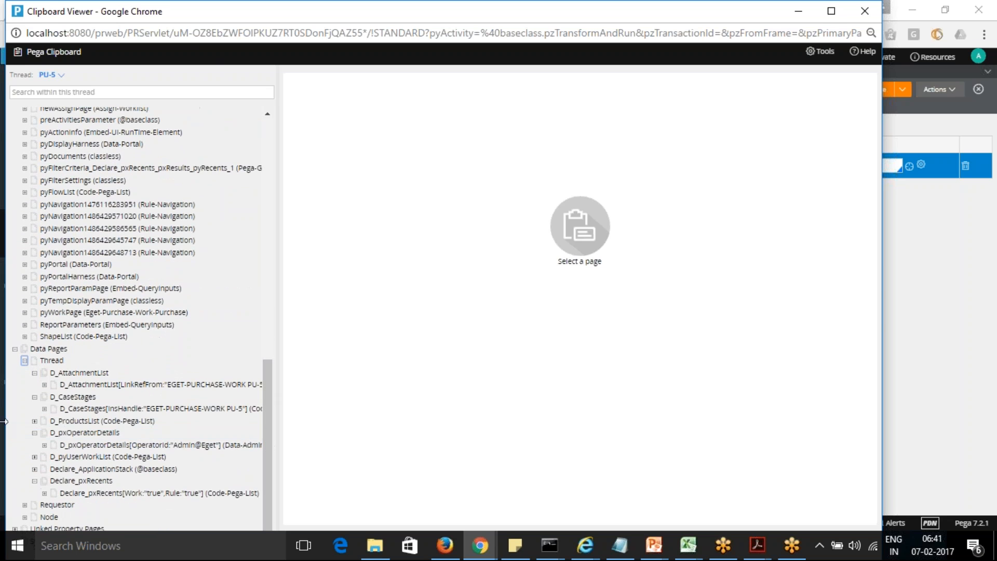
pyautogui.click(34, 421)
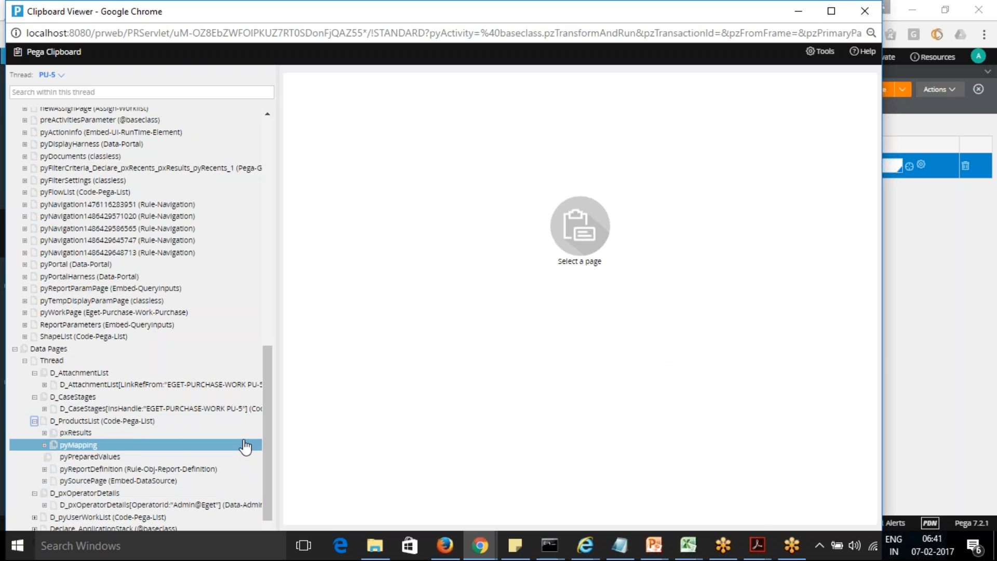
# Step: Return to the SetProductPrice data transform and add an opening square bracket after D_Products in the source
pyautogui.click(932, 300)
pyautogui.click(755, 166)
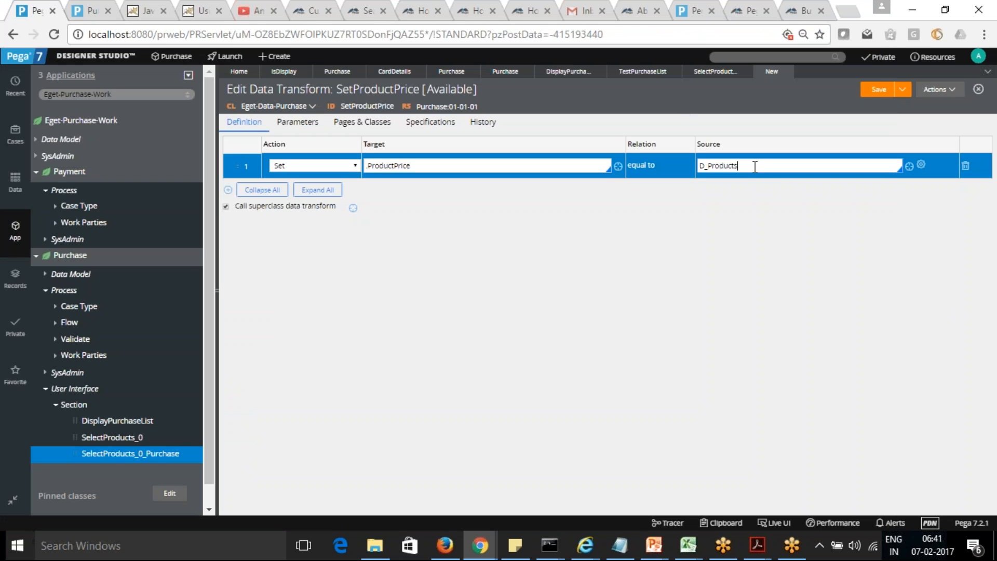
pyautogui.write('([')
# Step: Review D_ProductsList and the neighbouring data pages in the PU-5 Clipboard thread, then return to the data transform
pyautogui.hotkey('alt', 'Tab')
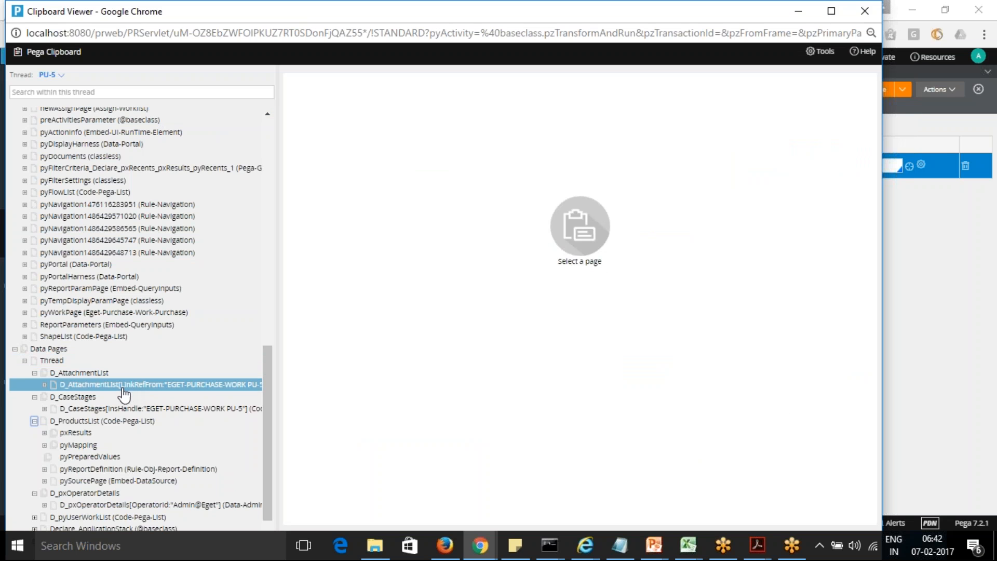
pyautogui.click(247, 397)
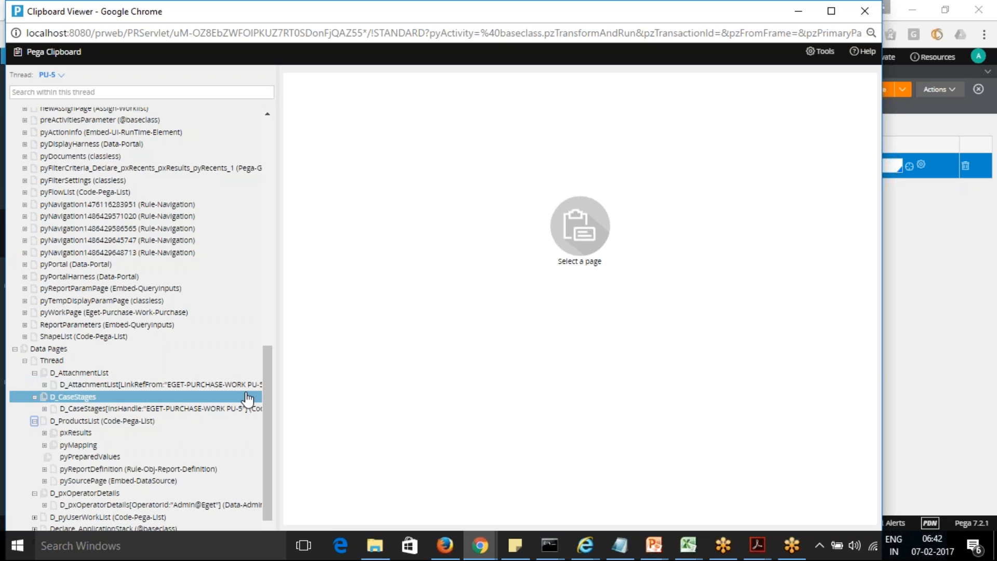
pyautogui.moveTo(264, 397); pyautogui.dragTo(266, 441)
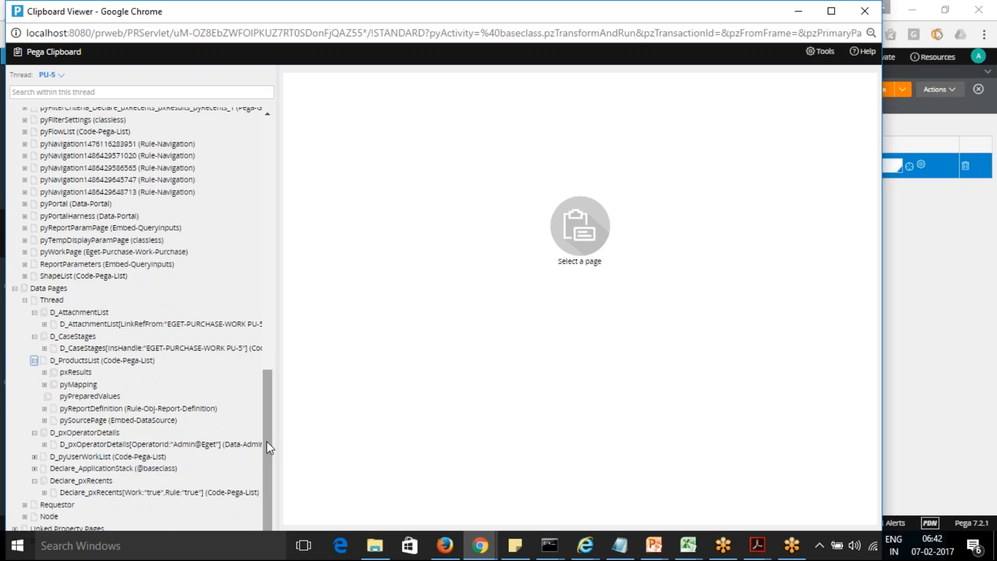
pyautogui.hotkey('alt', 'Tab')
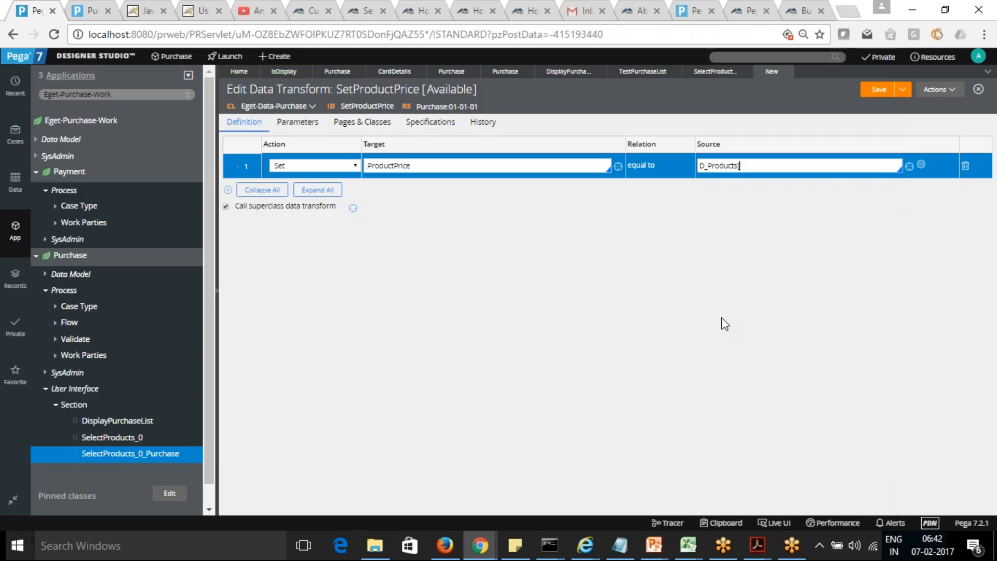
# Step: Enter ProductID as the parameter name in the SetProductPrice source expression and compare it with the D_ProductsList page in the Clipboard
pyautogui.write('ProductID')
pyautogui.hotkey('alt', 'Tab')
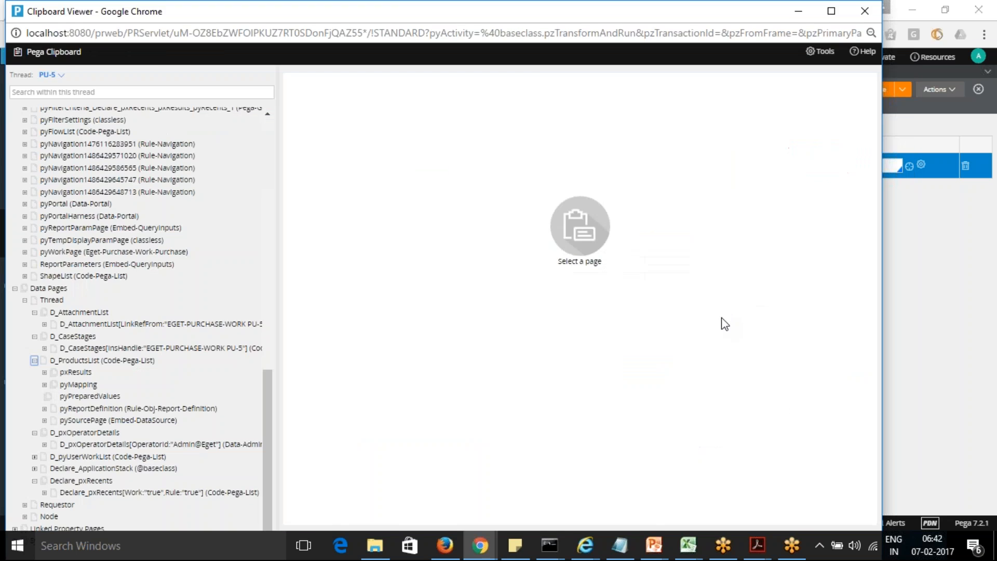
pyautogui.hotkey('alt', 'Tab')
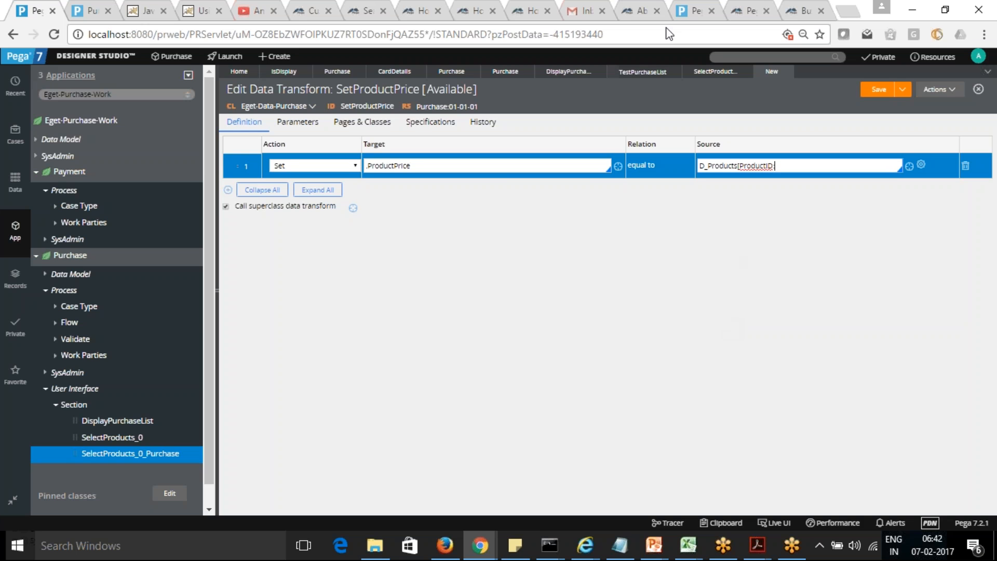
# Step: Check the dropdown's Run data transform action settings in the SelectProducts_0_Purchase section
pyautogui.click(707, 72)
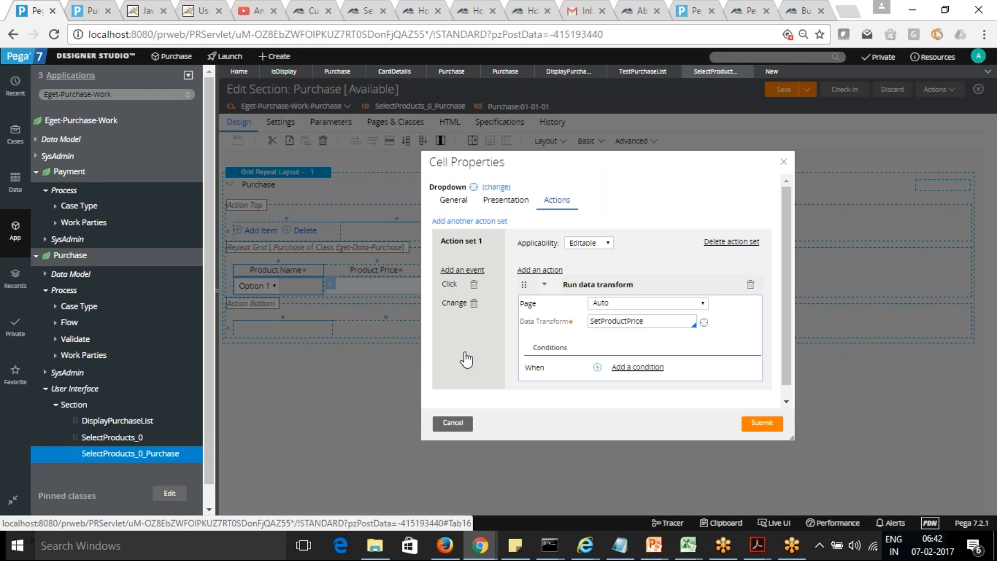
pyautogui.hotkey('alt', 'Tab')
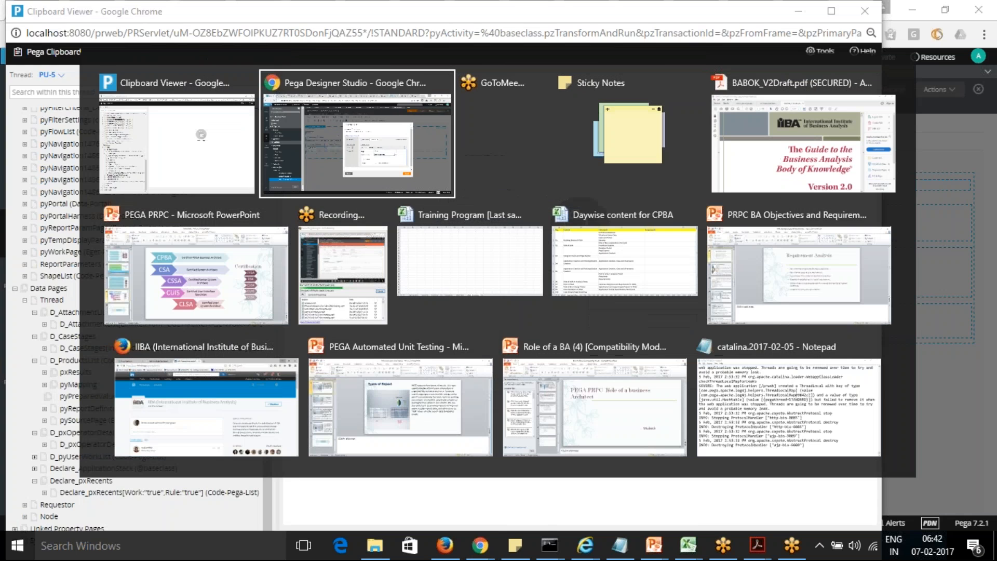
pyautogui.hotkey('alt', 'Tab')
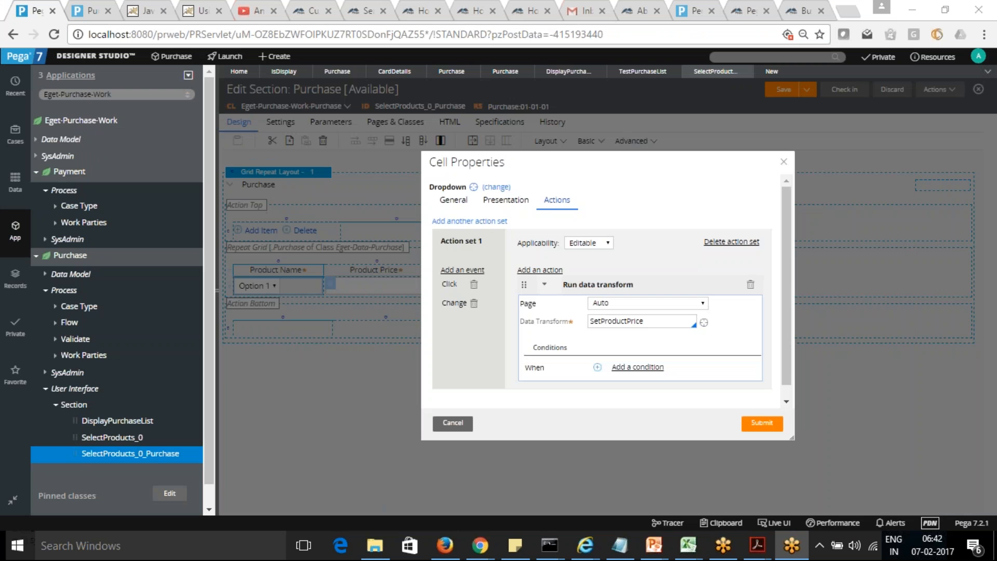
pyautogui.hotkey('alt', 'Tab')
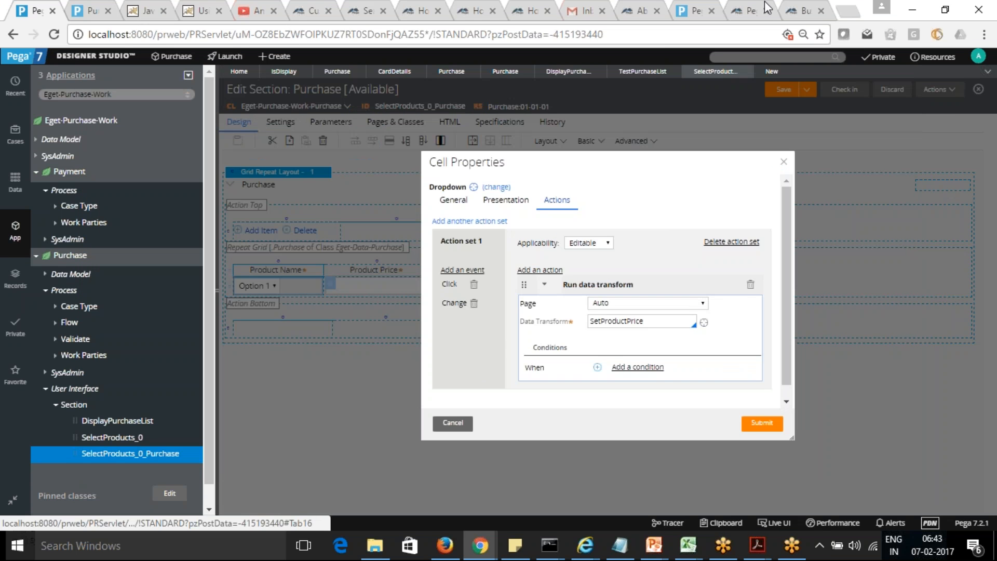
# Step: Complete the data transform's source as D_Products[ProductID: .PurchaseID] and try to save the rule
pyautogui.click(772, 74)
pyautogui.click(799, 166)
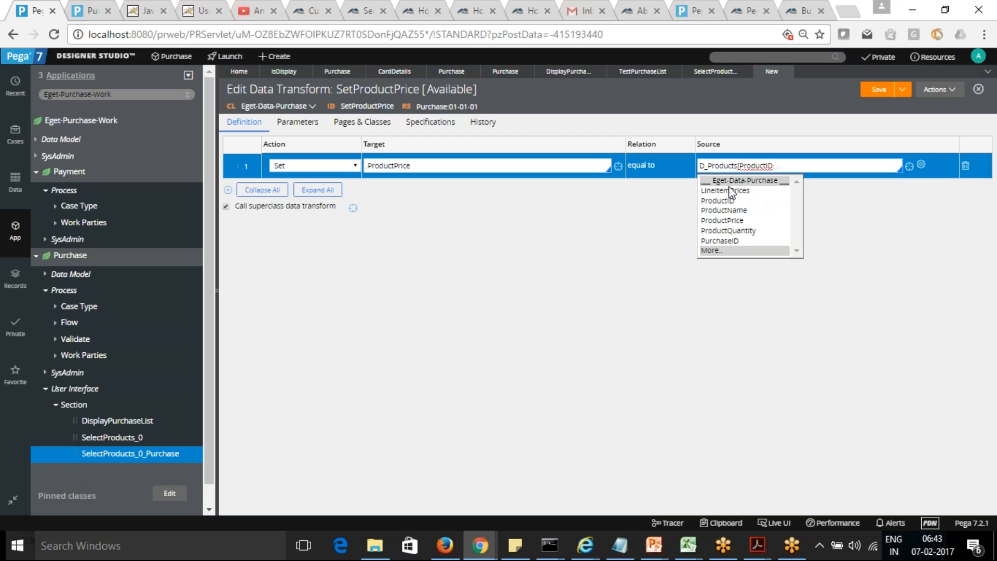
pyautogui.click(722, 240)
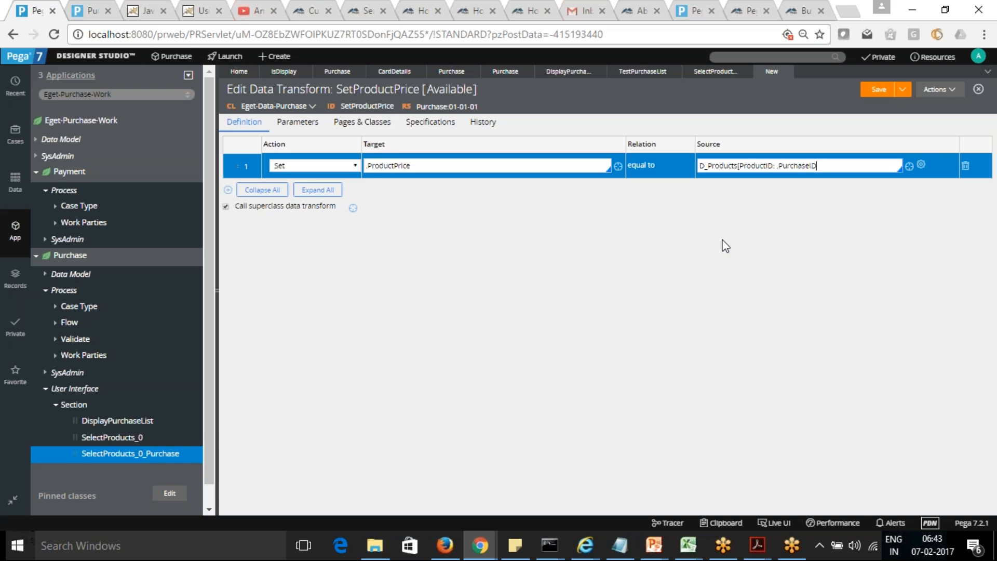
pyautogui.write(']')
pyautogui.click(704, 310)
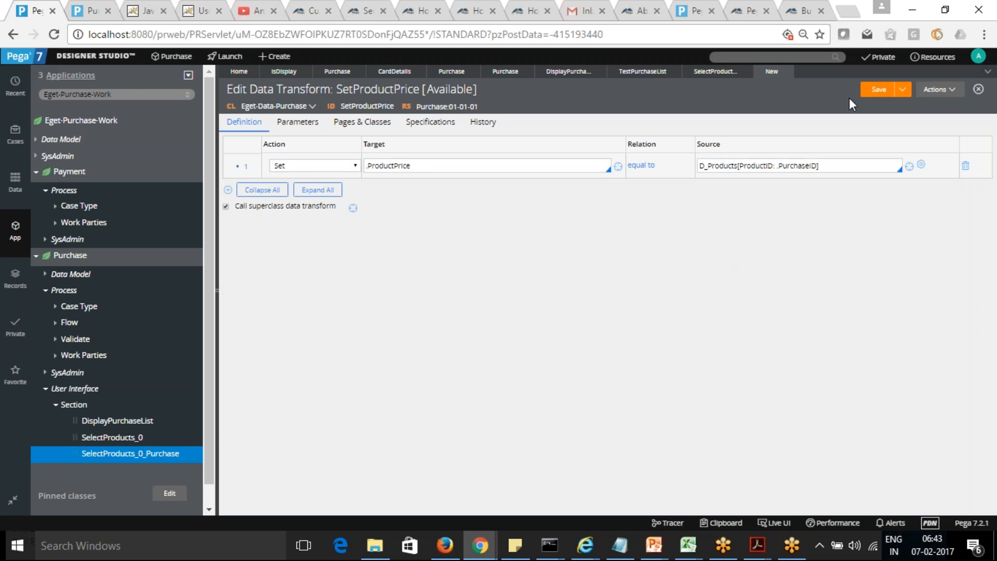
pyautogui.click(878, 92)
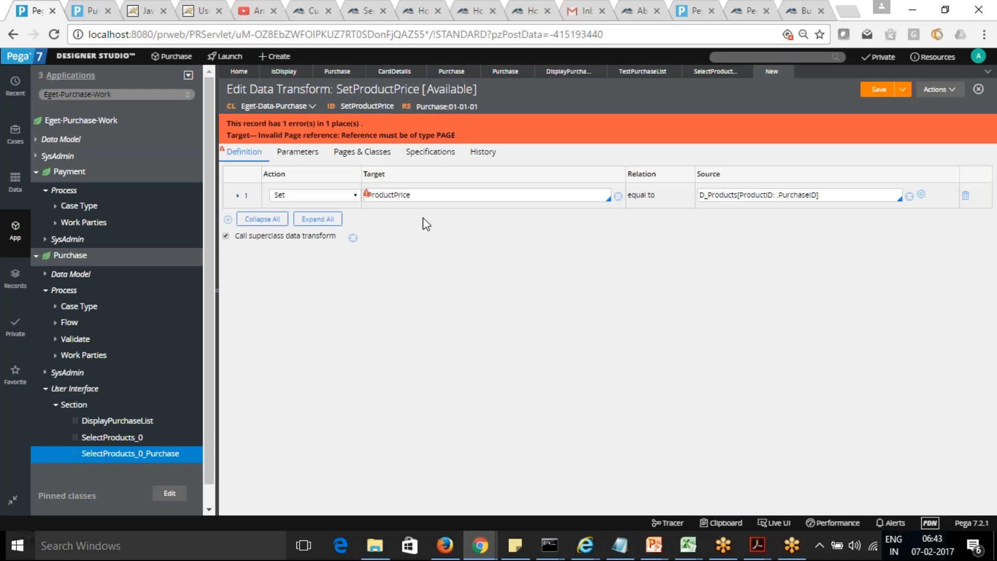
# Step: Append .ProductPrice to the source after the D_Products parameter bracket and try to save the data transform
pyautogui.click(386, 198)
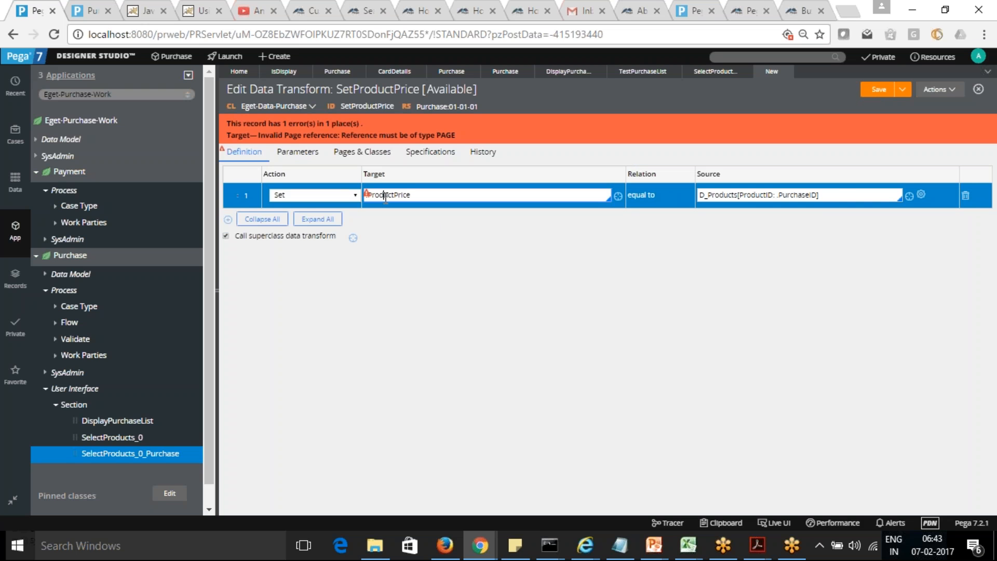
pyautogui.click(838, 194)
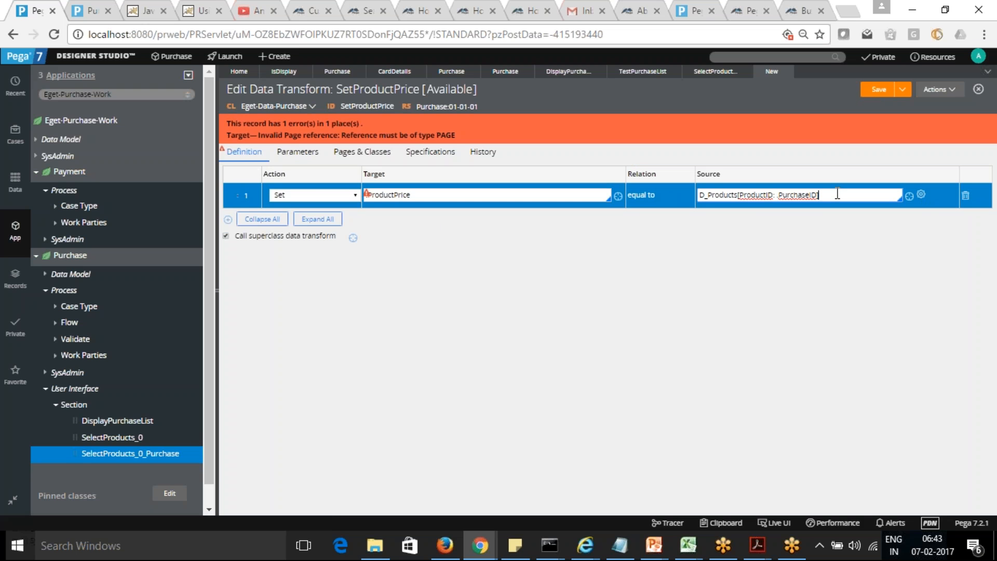
pyautogui.write('.Pro')
pyautogui.click(426, 194)
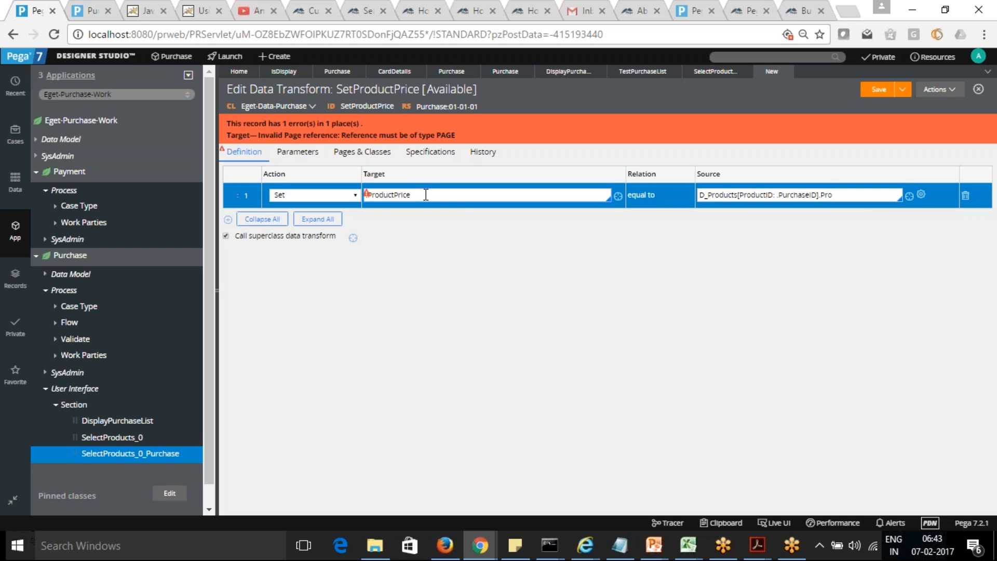
pyautogui.press('Down')
pyautogui.click(395, 251)
pyautogui.click(846, 195)
pyautogui.write('ductPrice')
pyautogui.click(877, 89)
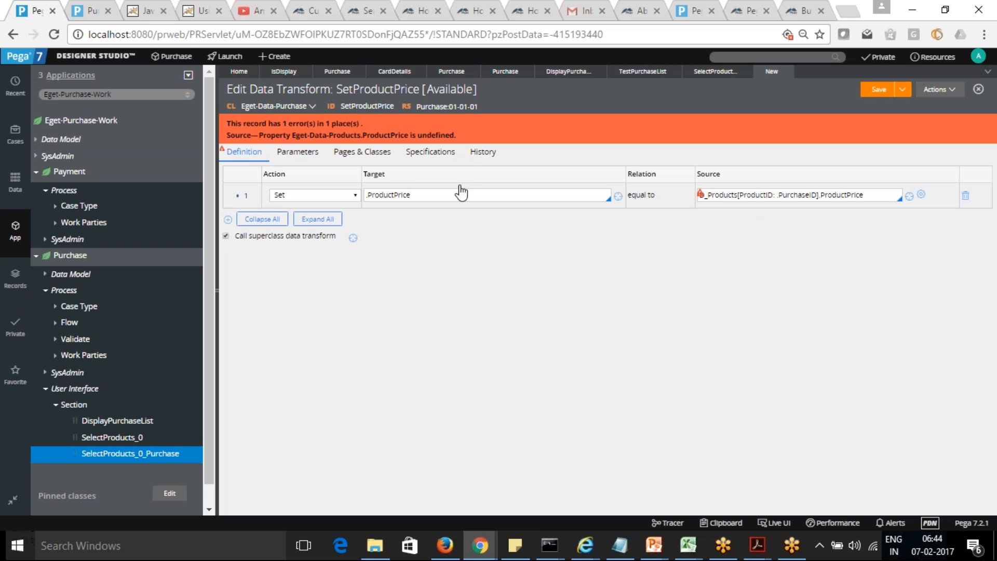
# Step: Add D_Products as a page name in the SetProductPrice pages and classes
pyautogui.click(353, 159)
pyautogui.click(319, 201)
pyautogui.write('D_Pro')
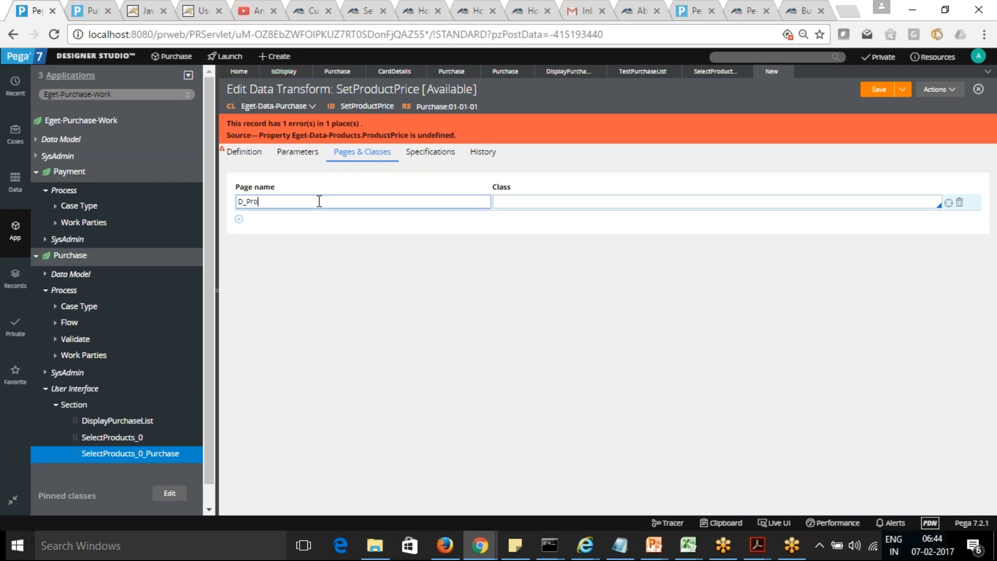
pyautogui.write('ducts')
pyautogui.press('Tab')
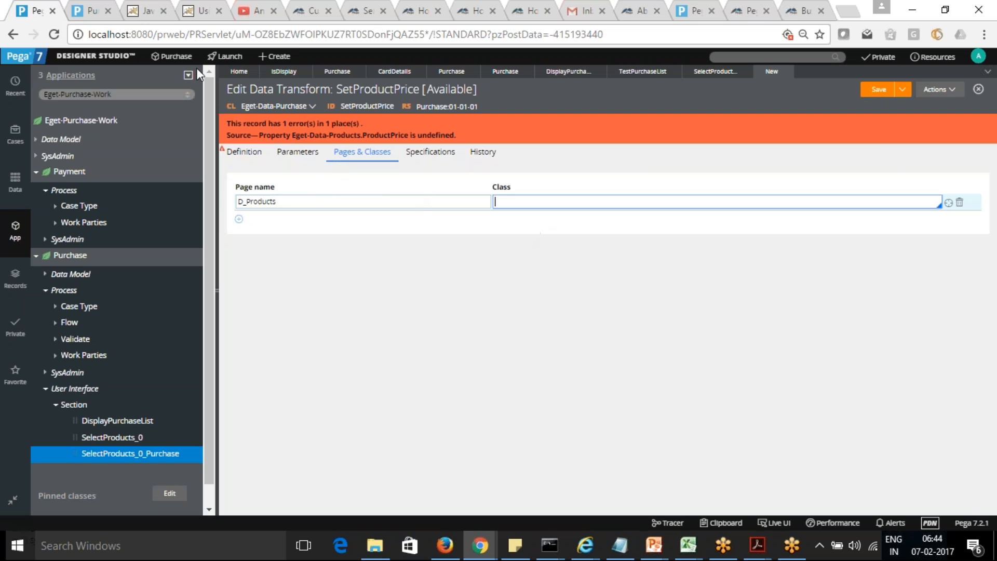
# Step: Set the D_Products page's class to Eget-Data-Products and try to save the data transform
pyautogui.moveTo(243, 110); pyautogui.dragTo(309, 110)
pyautogui.hotkey('ctrl', 'c')
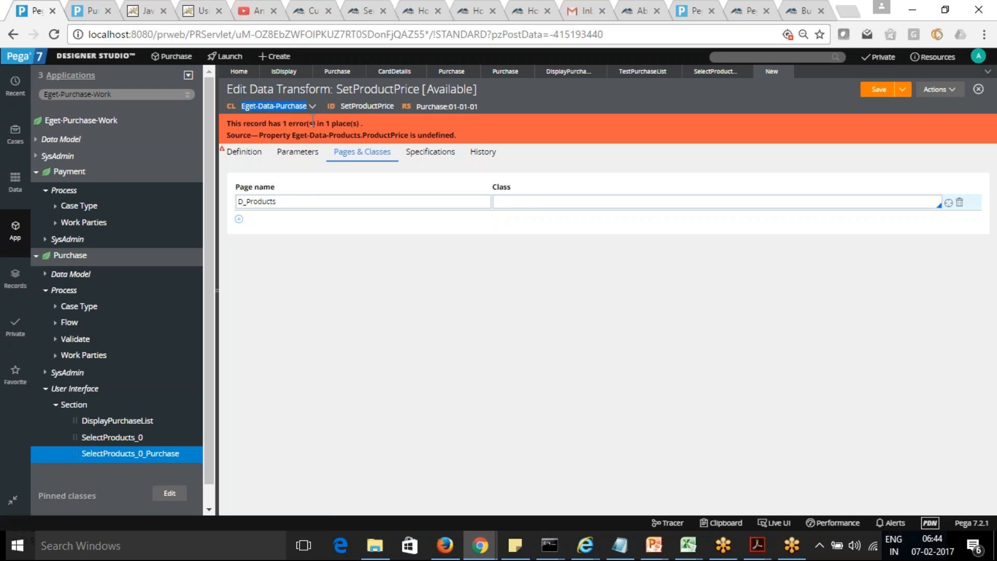
pyautogui.click(534, 203)
pyautogui.hotkey('ctrl', 'v')
pyautogui.press('BackSpace')
pyautogui.press('BackSpace')
pyautogui.press('BackSpace')
pyautogui.press('BackSpace')
pyautogui.press('BackSpace')
pyautogui.press('BackSpace')
pyautogui.press('BackSpace')
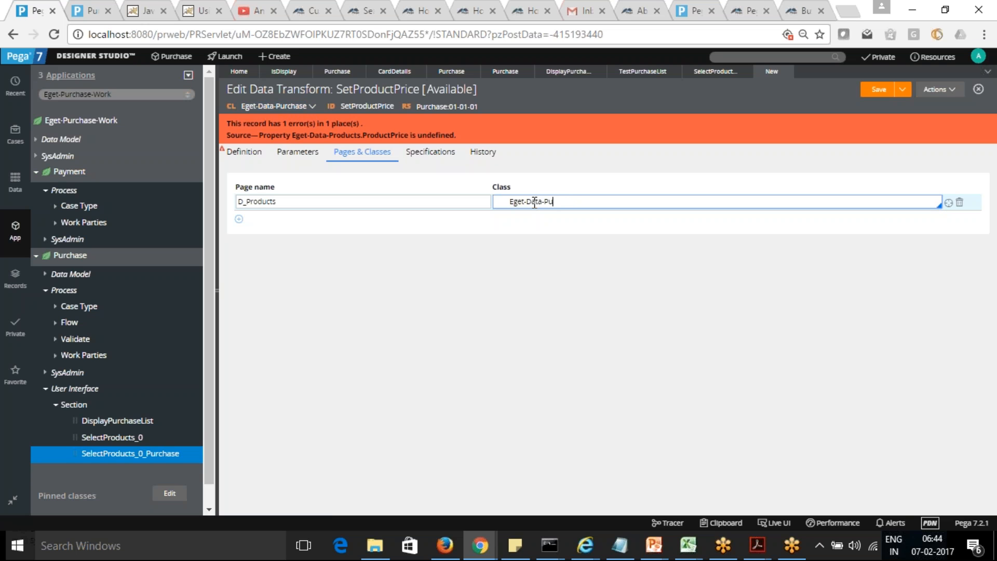
pyautogui.write('roducts')
pyautogui.click(511, 203)
pyautogui.press('BackSpace')
pyautogui.click(879, 89)
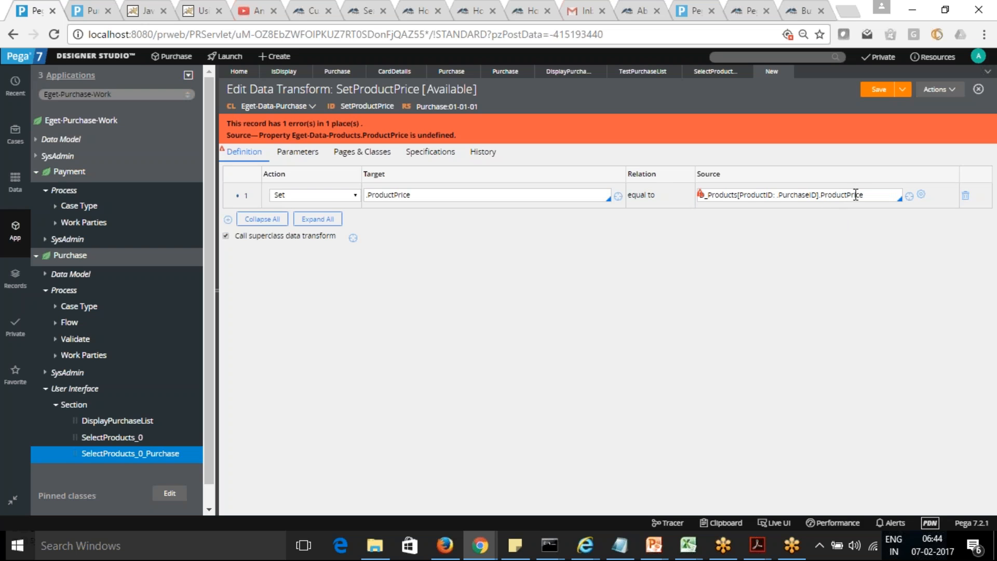
# Step: Open the Products data type and examine the field IDs in its data model
pyautogui.click(874, 198)
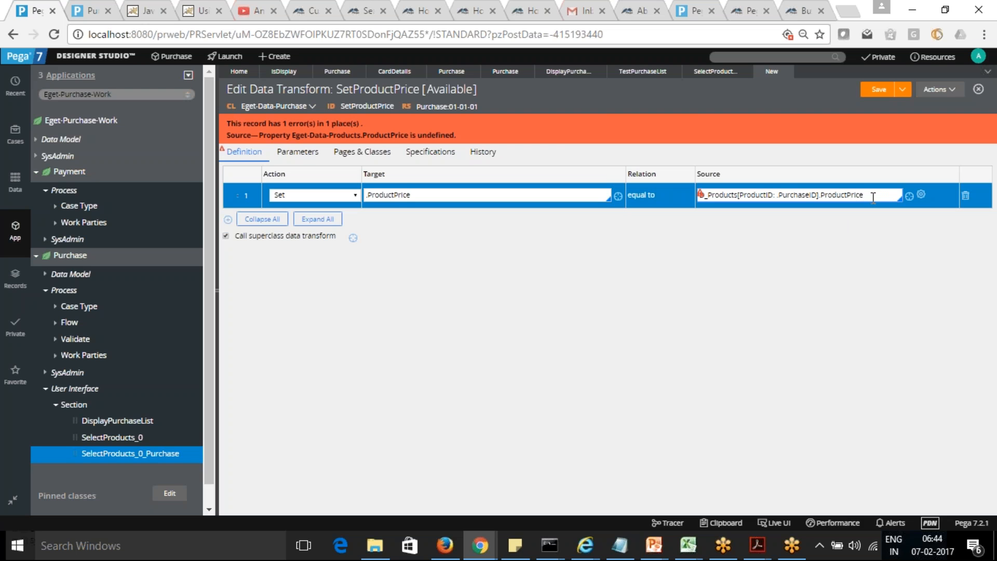
pyautogui.click(17, 183)
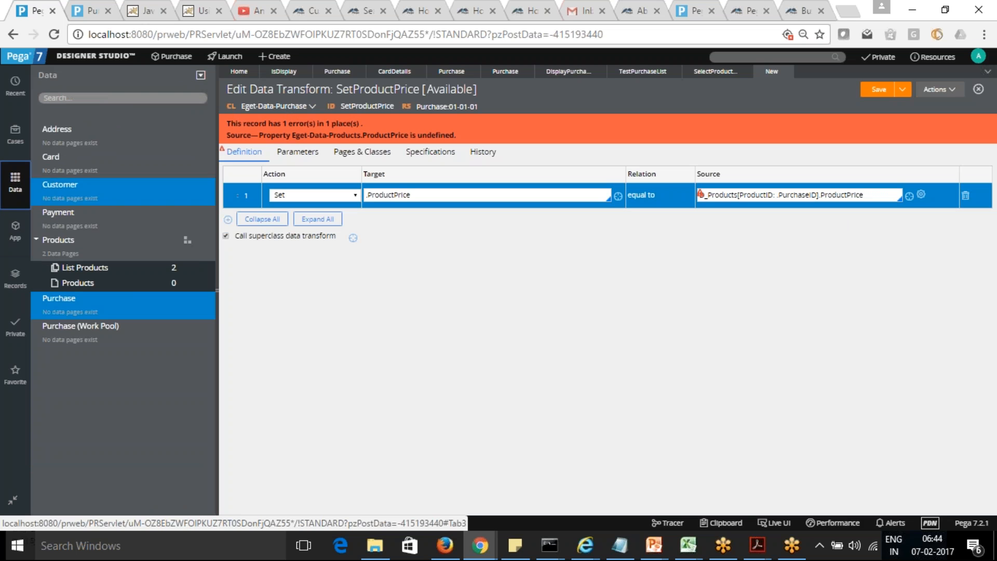
pyautogui.click(61, 242)
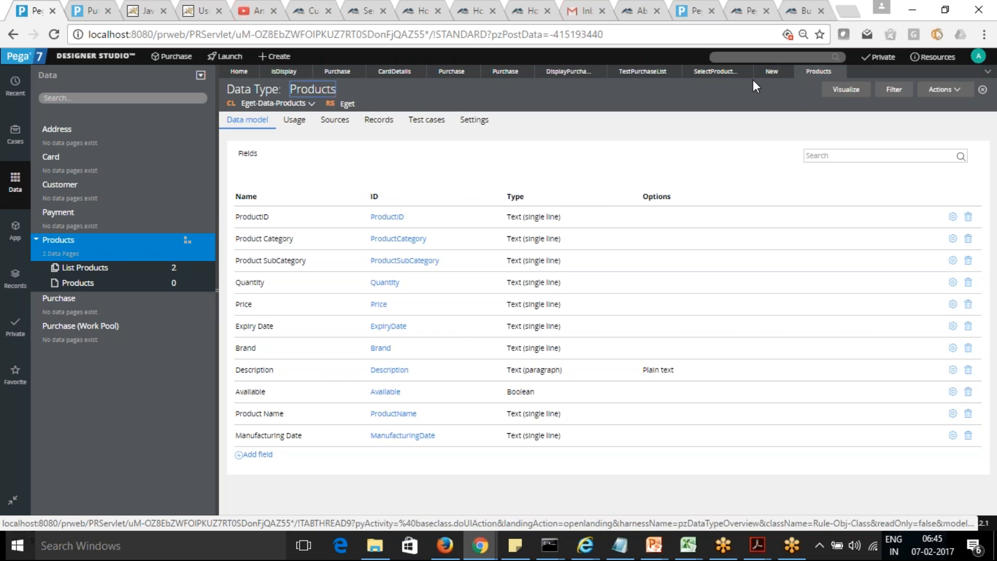
# Step: Change the property at the end of the data transform's source to .Price and save the rule
pyautogui.click(772, 78)
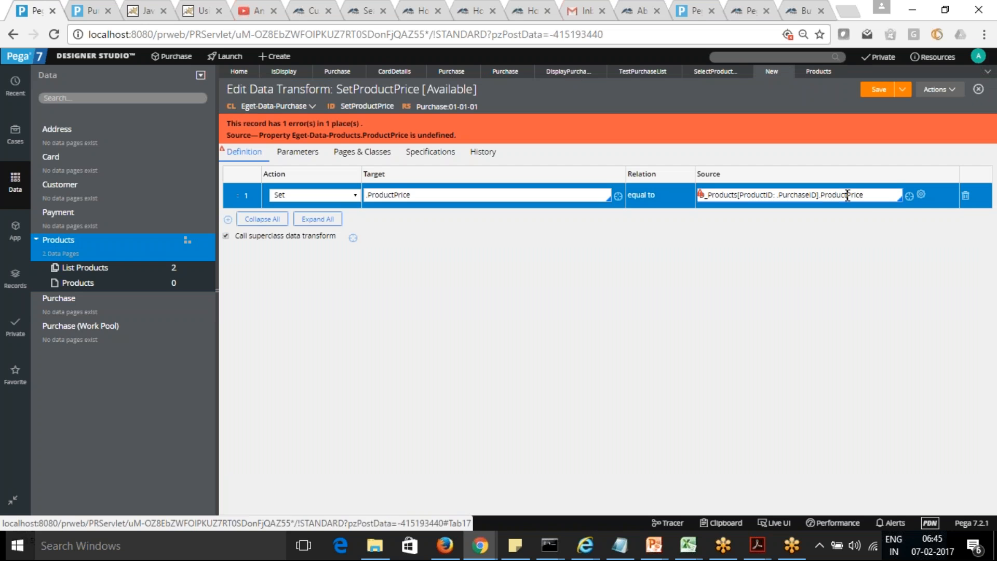
pyautogui.click(845, 196)
pyautogui.press('BackSpace')
pyautogui.press('BackSpace')
pyautogui.press('BackSpace')
pyautogui.press('BackSpace')
pyautogui.press('BackSpace')
pyautogui.press('BackSpace')
pyautogui.press('BackSpace')
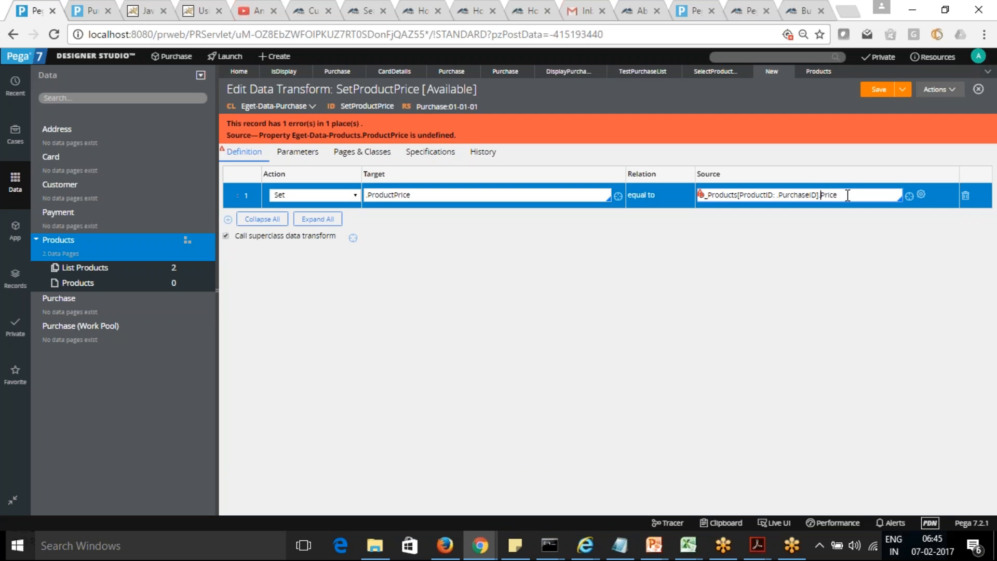
pyautogui.click(876, 92)
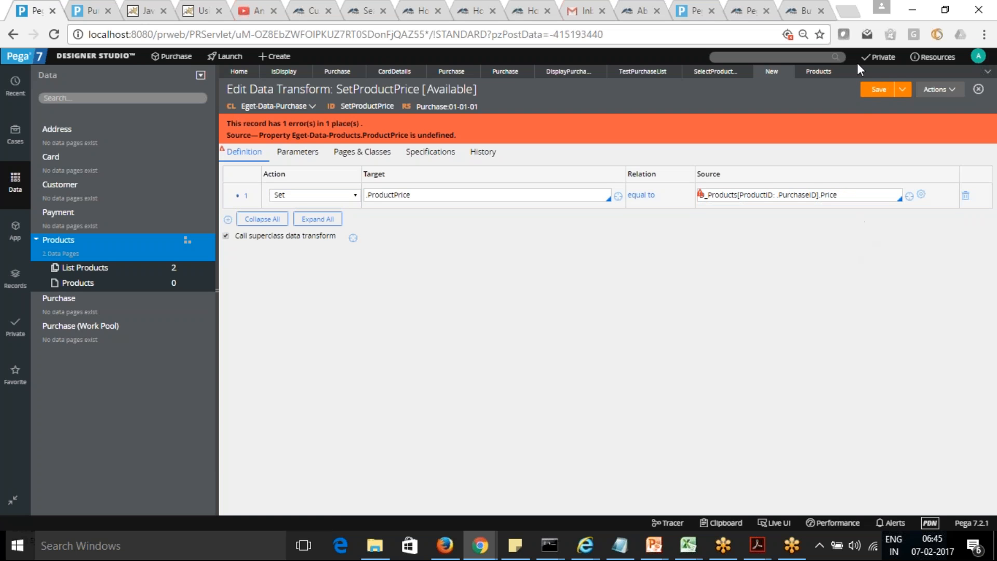
pyautogui.click(878, 93)
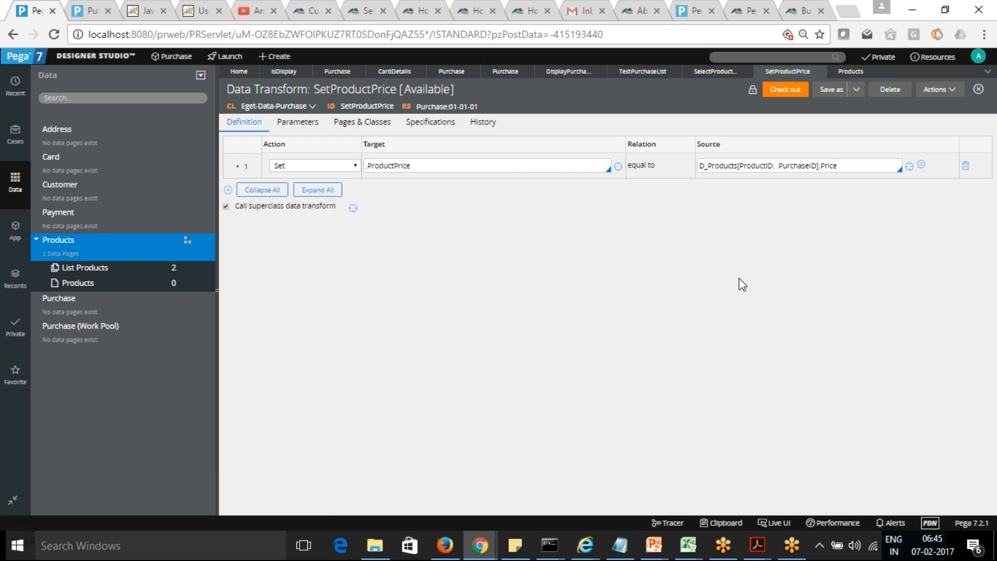
# Step: Replace the source's parameter value with .ProductID, check out the SetProductPrice data transform and save it
pyautogui.click(817, 167)
pyautogui.press('BackSpace')
pyautogui.press('BackSpace')
pyautogui.press('BackSpace')
pyautogui.press('BackSpace')
pyautogui.press('BackSpace')
pyautogui.press('BackSpace')
pyautogui.press('BackSpace')
pyautogui.press('BackSpace')
pyautogui.press('BackSpace')
pyautogui.write('ro')
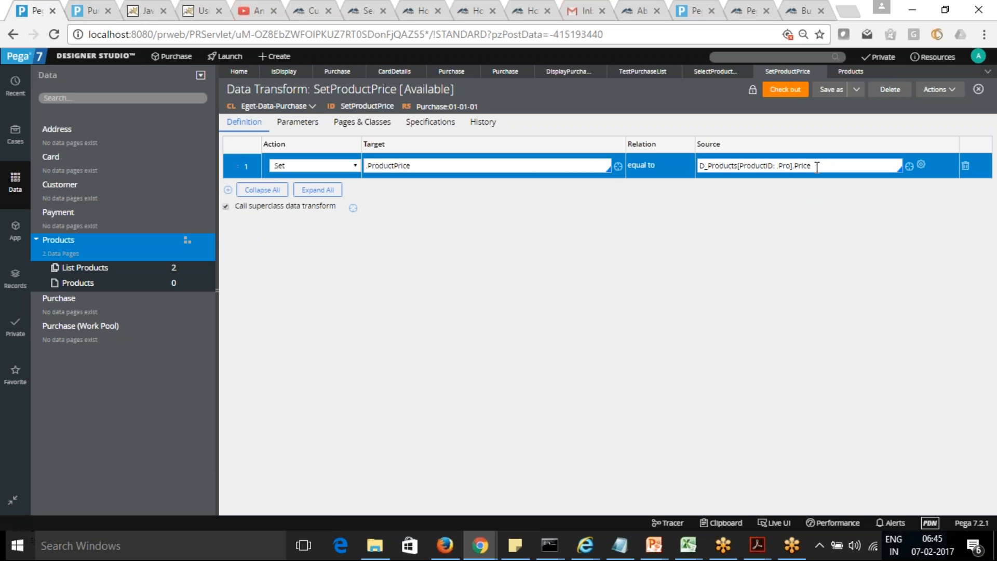
pyautogui.click(724, 203)
pyautogui.click(787, 90)
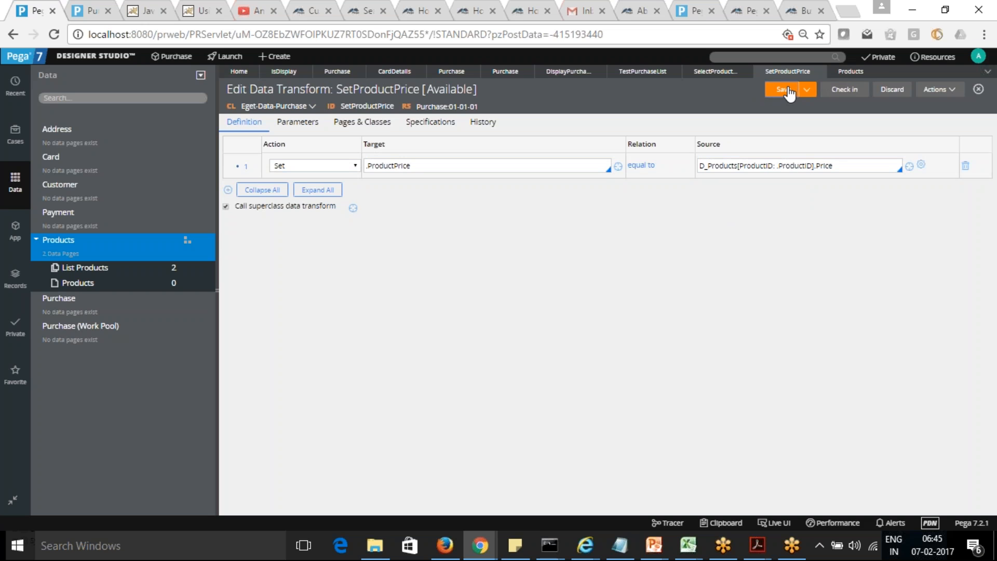
pyautogui.click(789, 90)
# Step: Return to the SelectProducts section and apply the Product Name dropdown's action that runs the SetProductPrice data transform
pyautogui.click(715, 73)
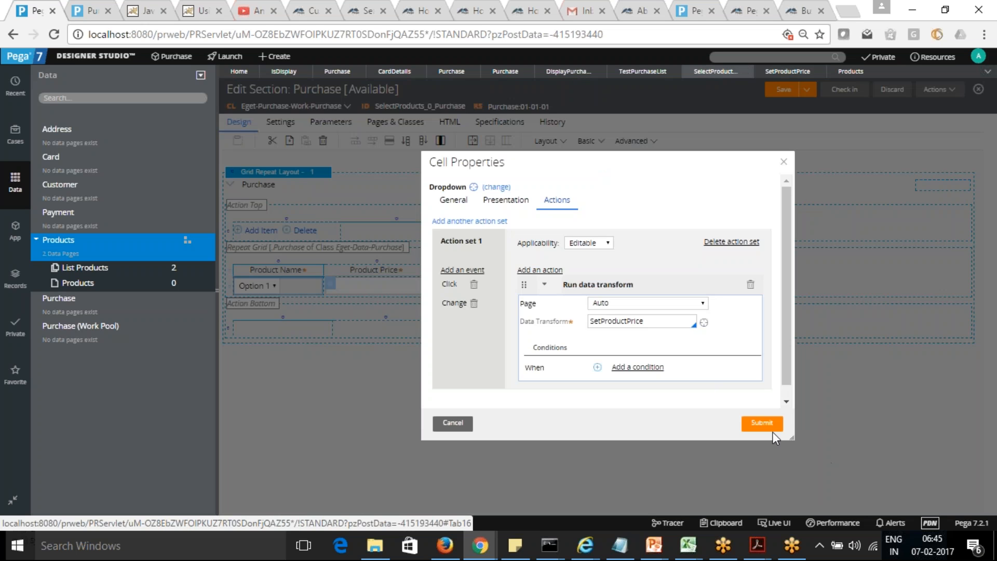
pyautogui.click(754, 422)
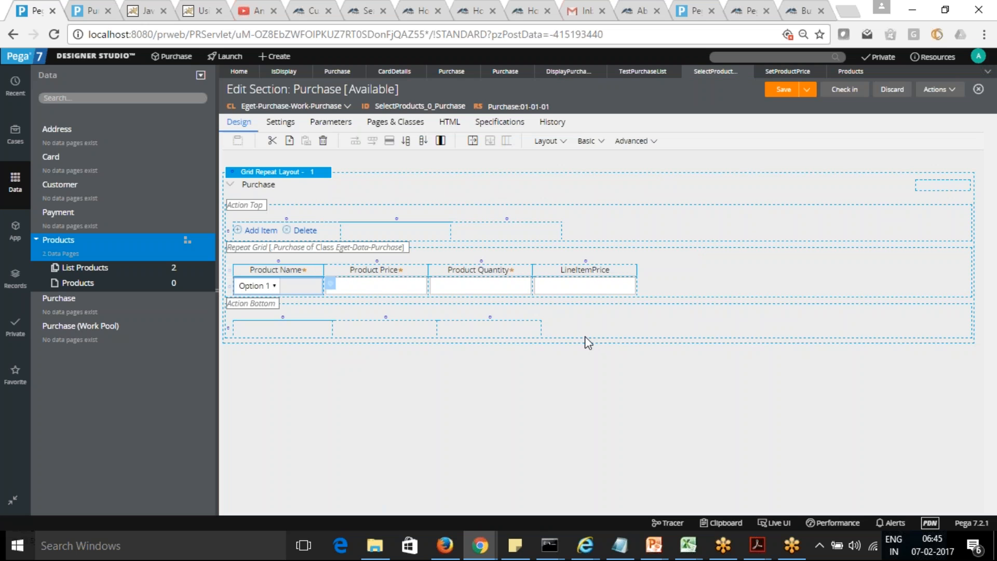
# Step: Try Read-only (expression) as the Product Price cell's edit option and set it back to Auto
pyautogui.click(401, 284)
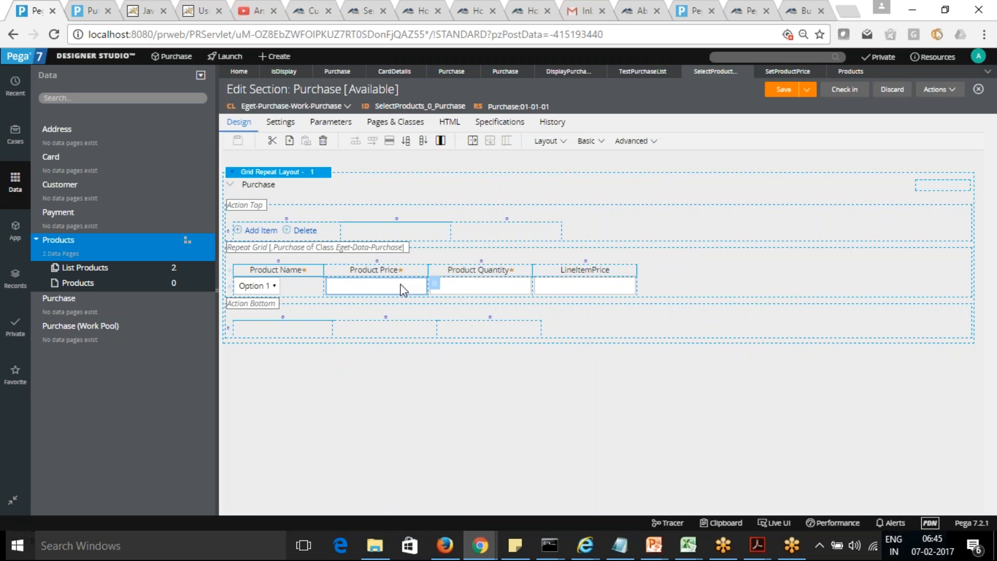
pyautogui.click(436, 287)
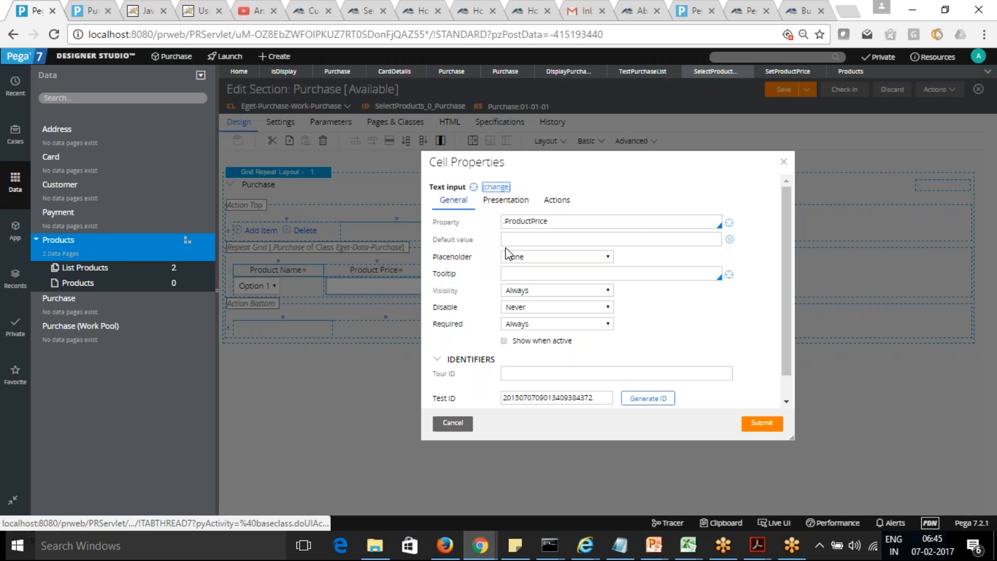
pyautogui.click(511, 203)
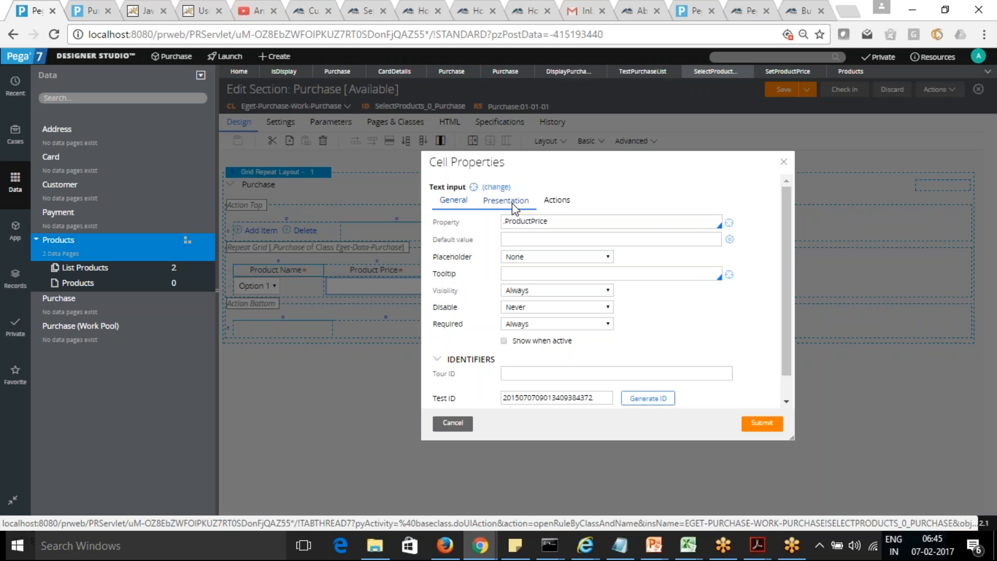
pyautogui.click(608, 222)
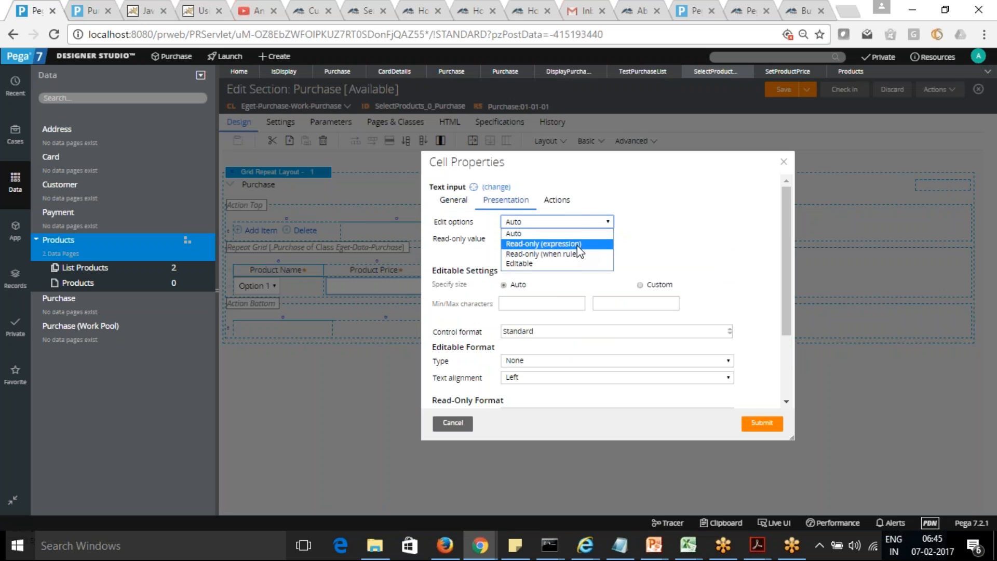
pyautogui.click(578, 244)
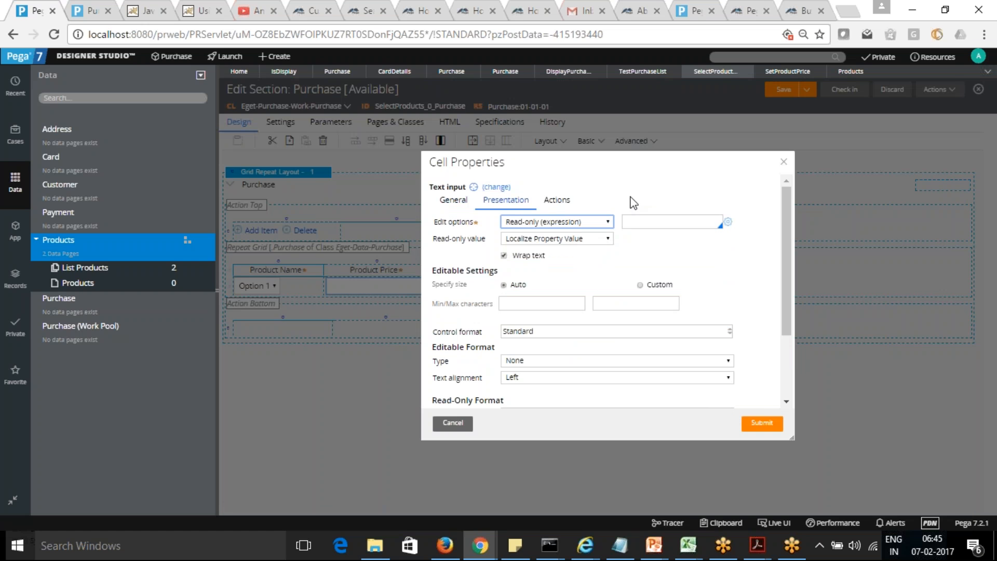
pyautogui.click(609, 221)
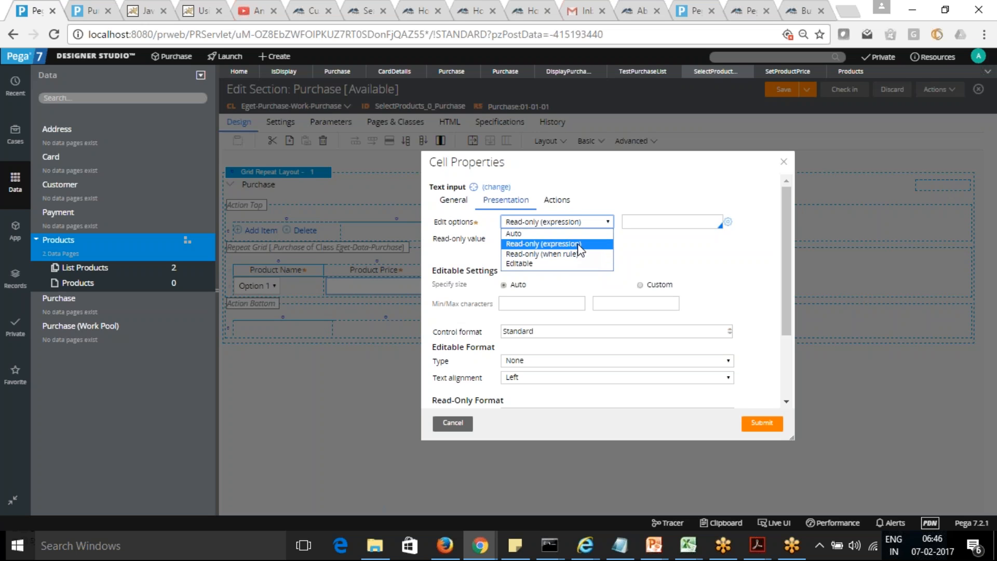
pyautogui.click(566, 235)
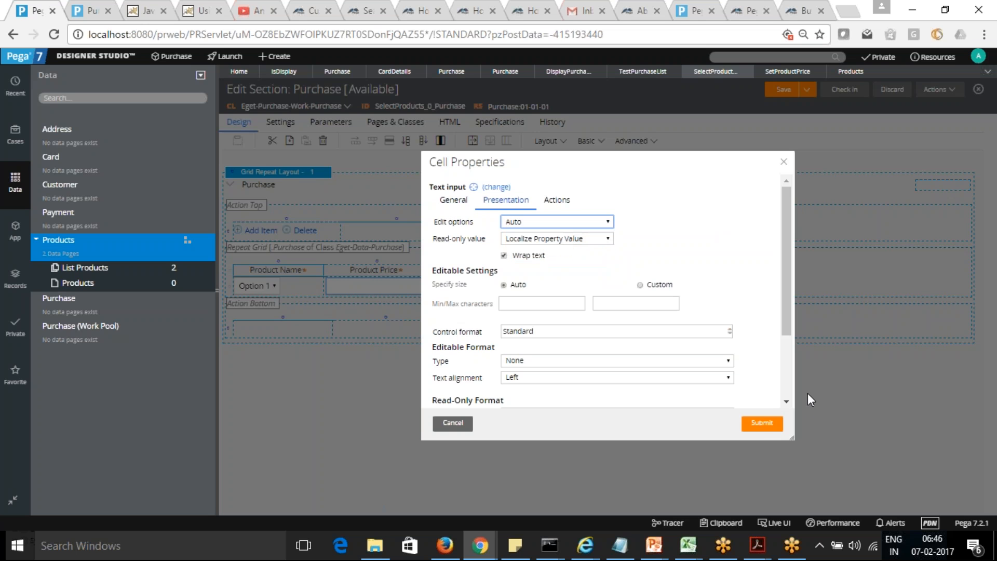
pyautogui.click(762, 423)
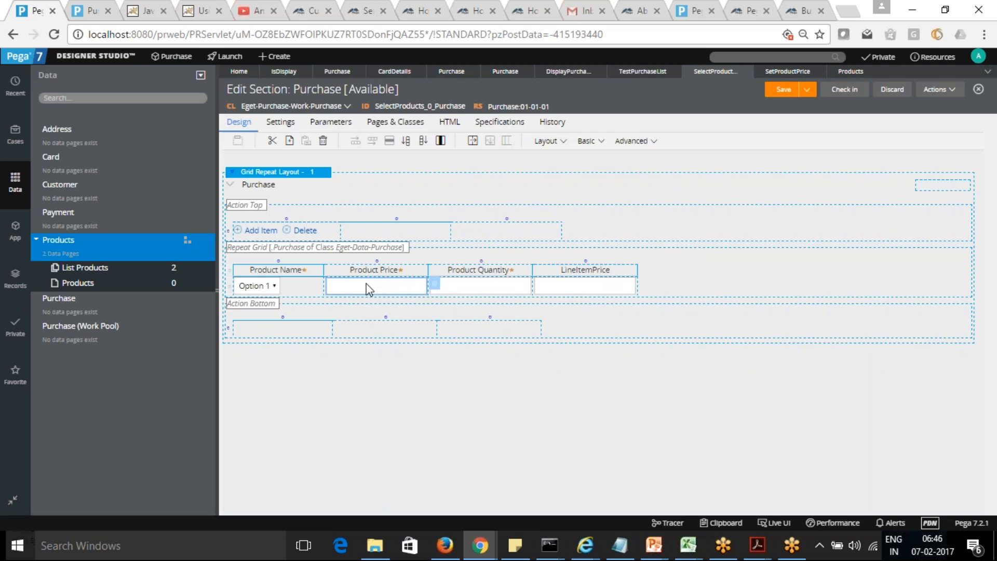
pyautogui.doubleClick(417, 287)
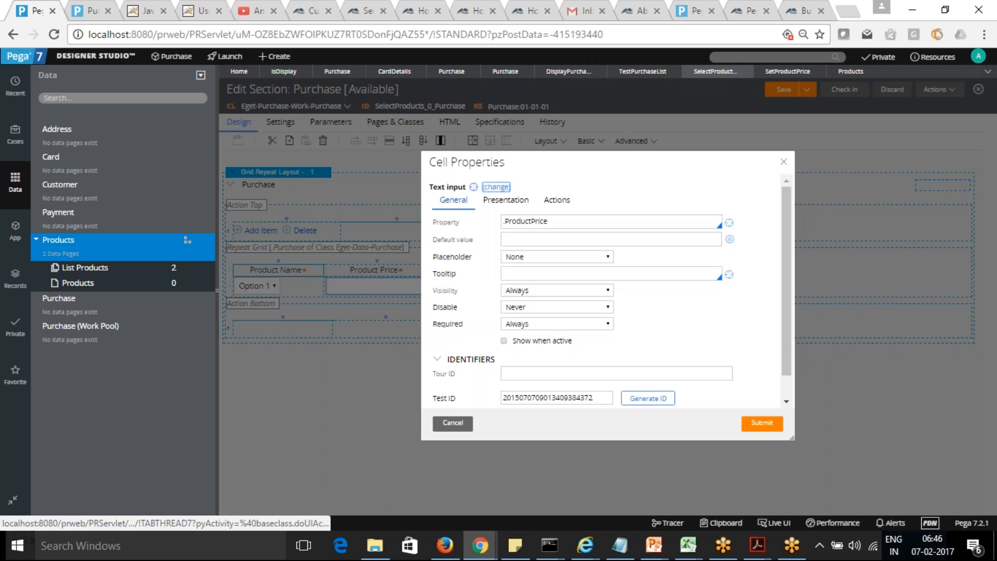
pyautogui.click(784, 162)
# Step: Examine the Run data transform action configured on the Product Name dropdown in the grid
pyautogui.click(293, 289)
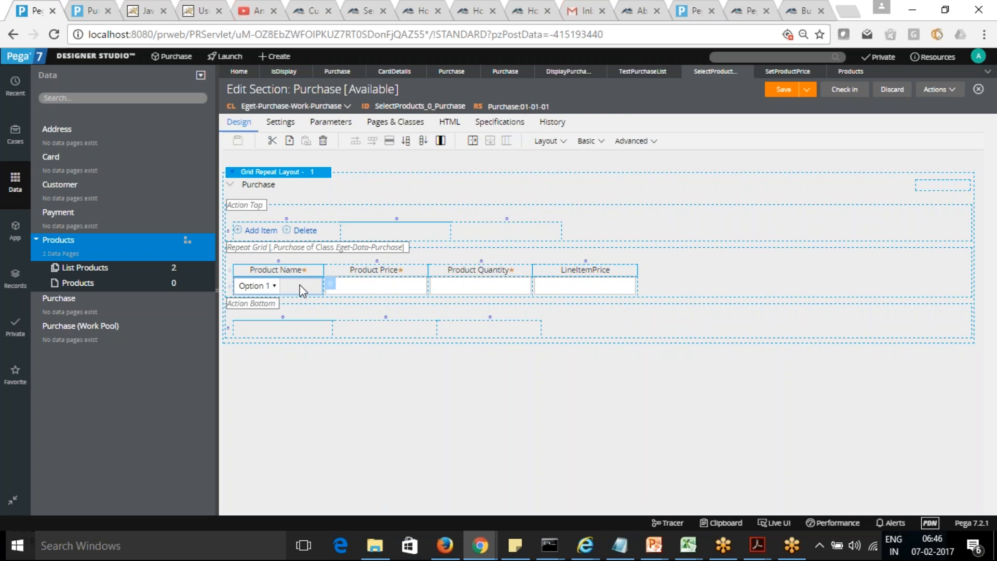
pyautogui.click(330, 286)
pyautogui.click(557, 202)
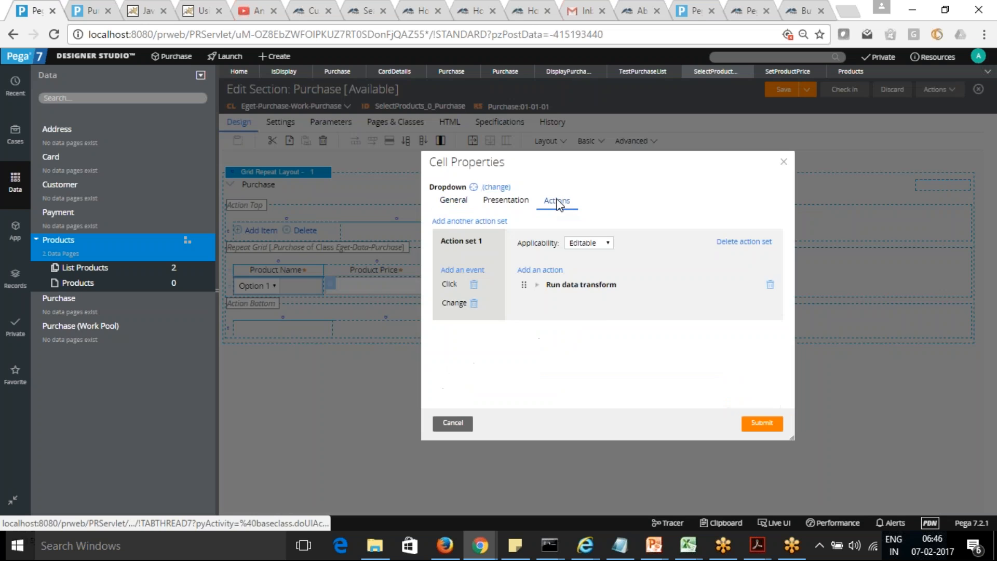
pyautogui.click(537, 285)
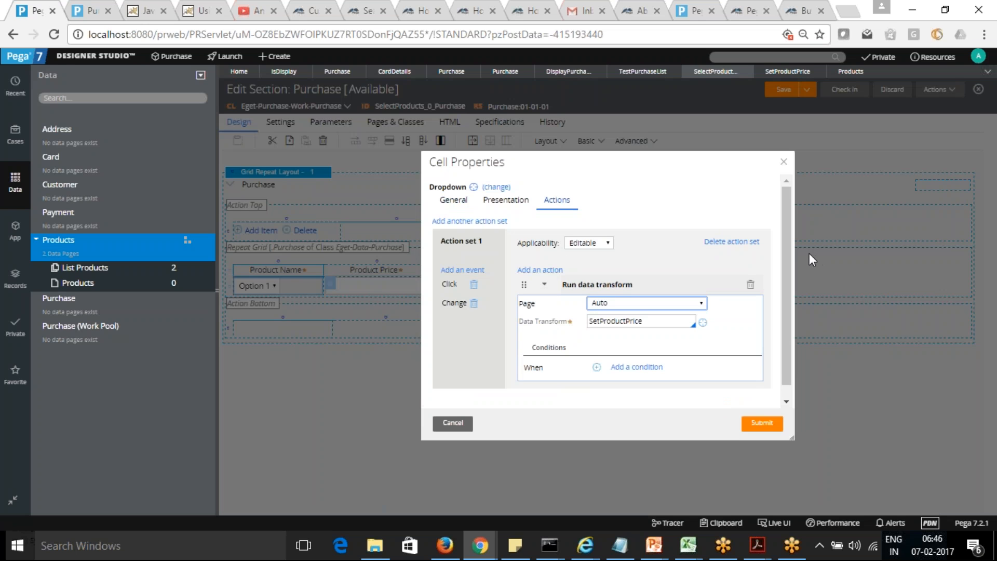
# Step: Save the SetProductPrice data transform again and refresh the open Purchase case in the case worker portal
pyautogui.click(788, 74)
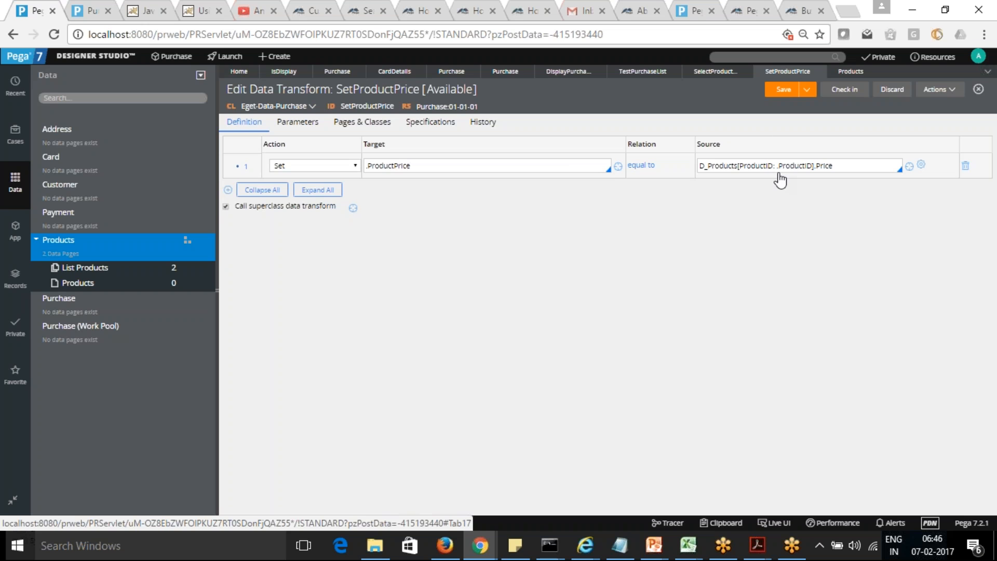
pyautogui.click(783, 94)
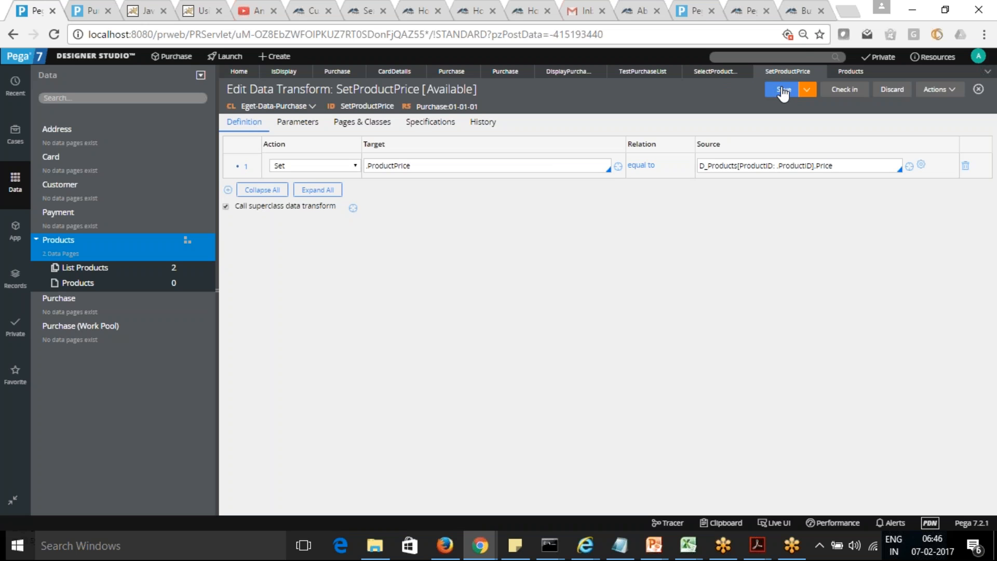
pyautogui.click(89, 15)
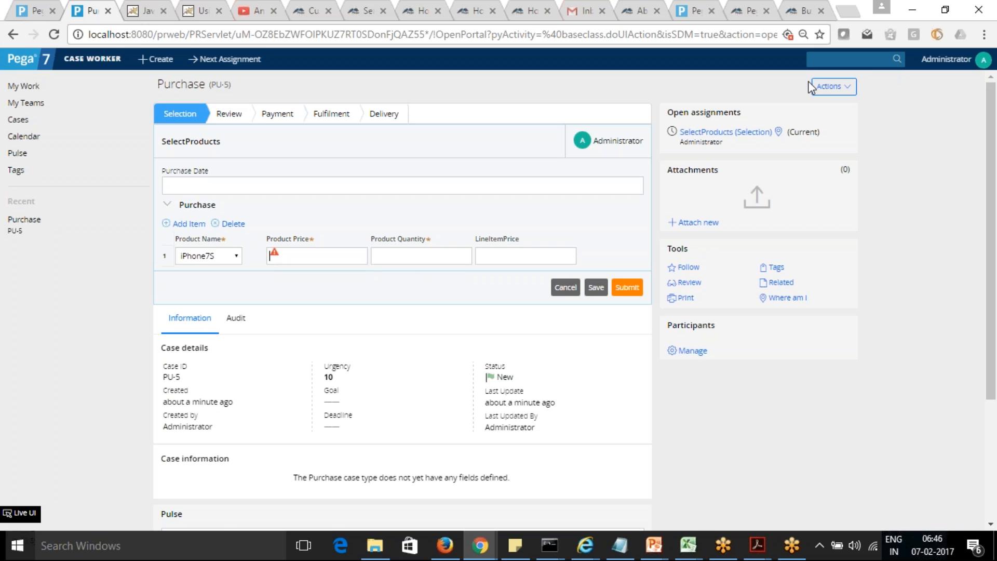
pyautogui.click(846, 87)
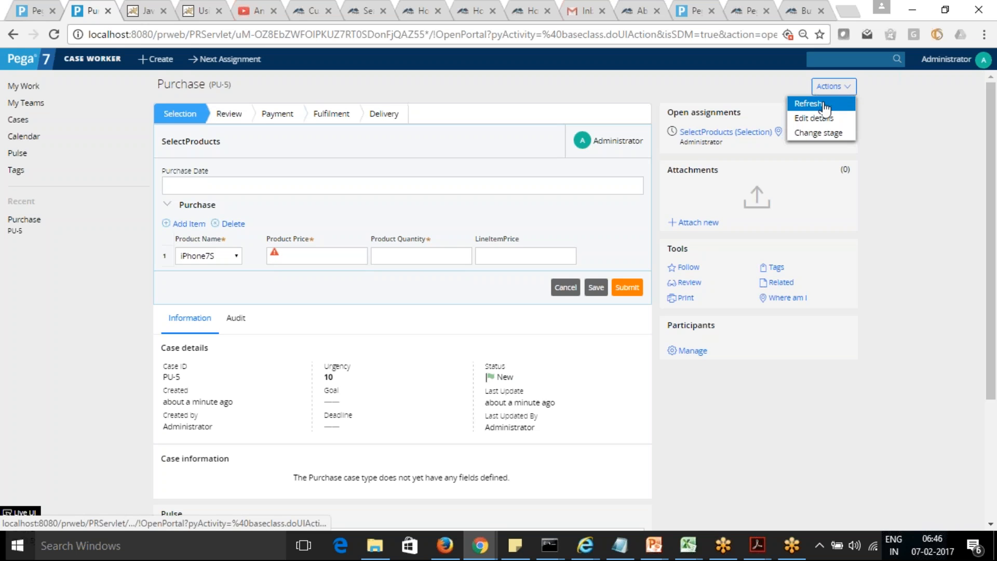
pyautogui.click(823, 105)
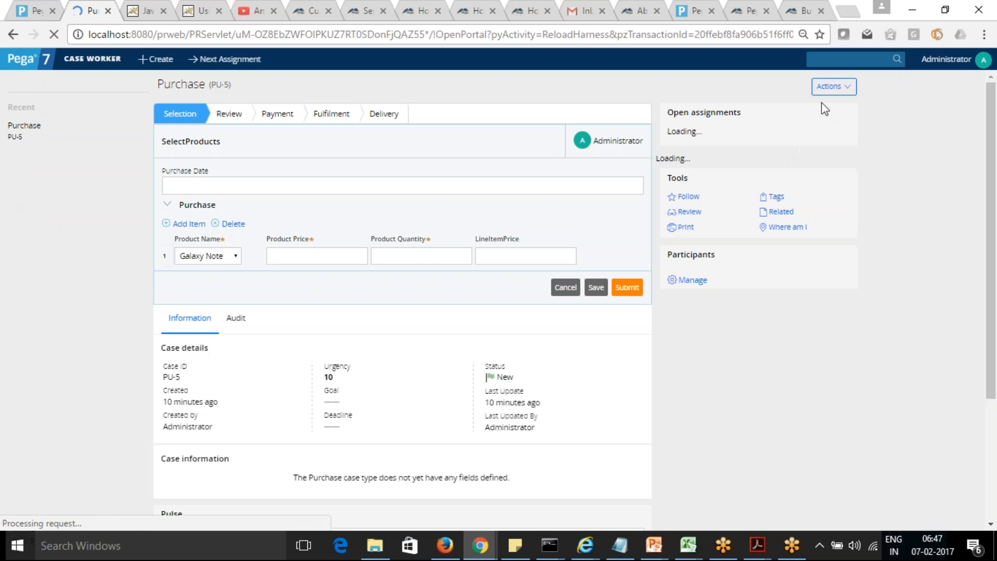
# Step: Choose iPhone7S as the product name in the first Purchase row and move to its Product Price
pyautogui.click(236, 257)
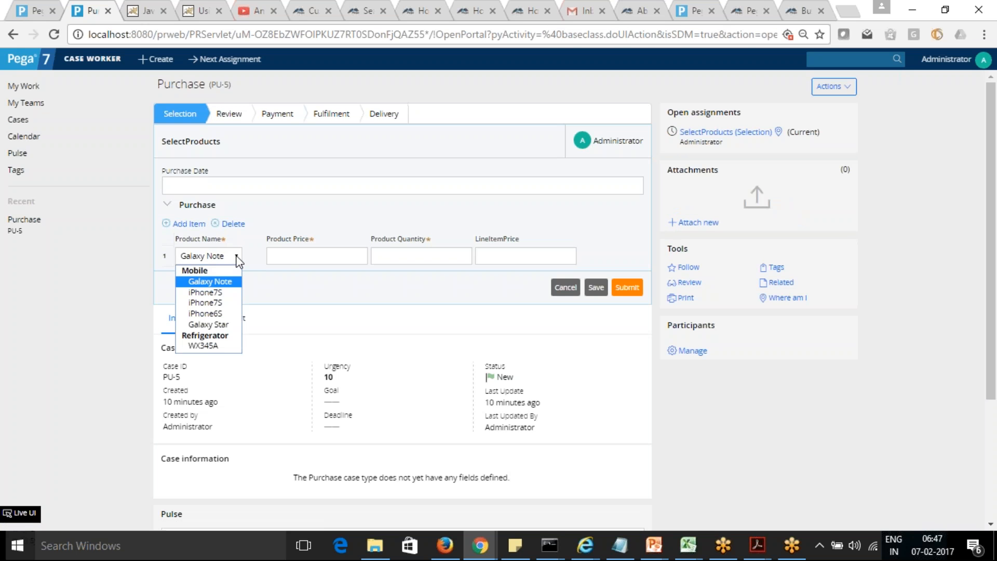
pyautogui.click(217, 300)
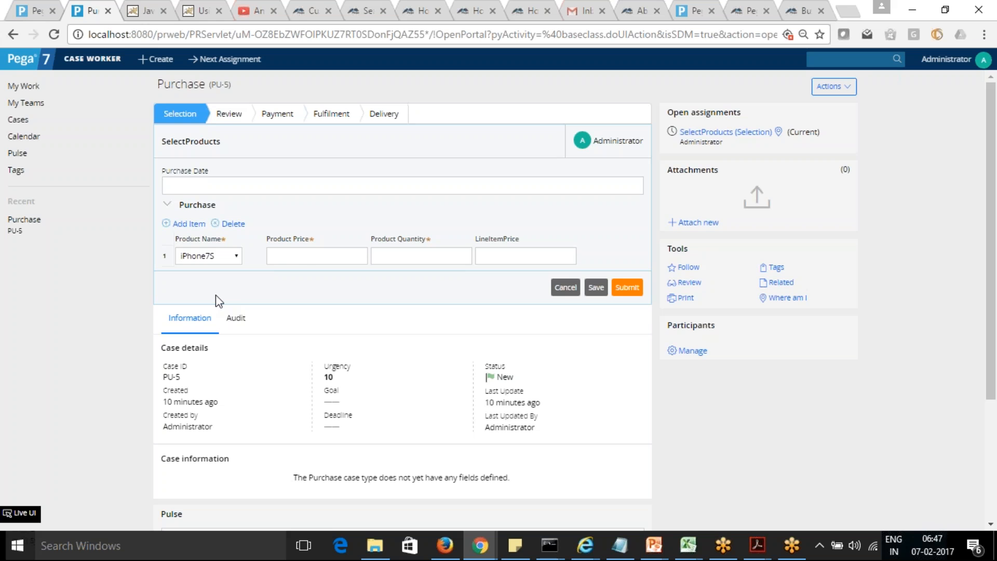
pyautogui.click(305, 258)
# Step: Start the Tracer from Designer Studio and bring its window to the front
pyautogui.click(32, 11)
pyautogui.click(667, 523)
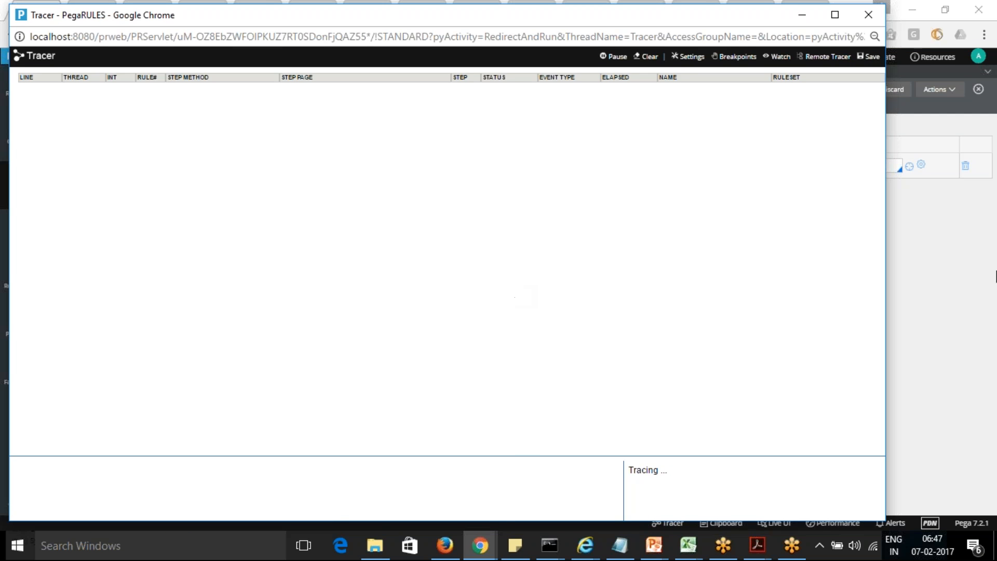
pyautogui.click(962, 308)
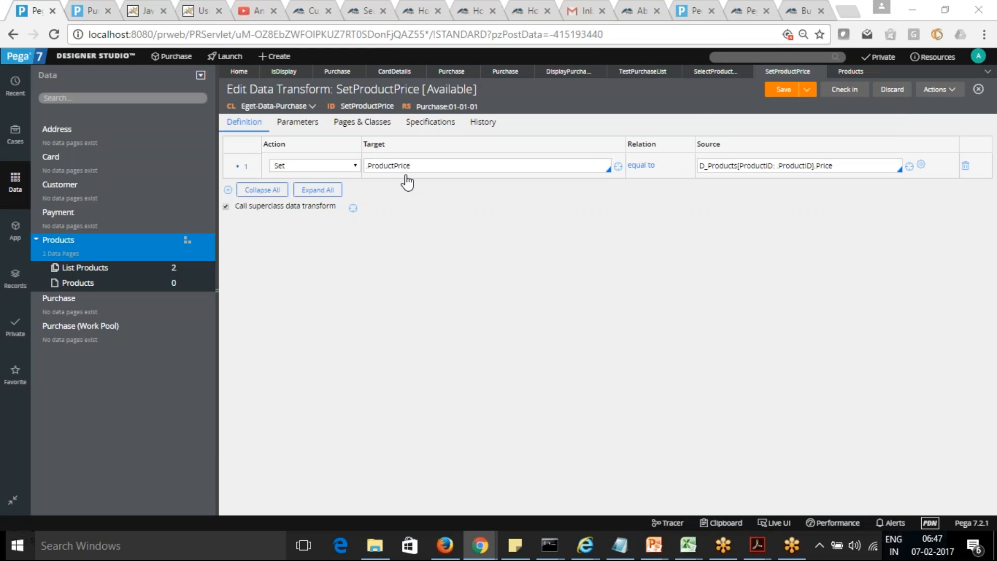
pyautogui.hotkey('alt', 'Tab')
pyautogui.hotkey('alt', 'Tab')
pyautogui.hotkey('alt', 'Tab')
pyautogui.hotkey('alt', 'Tab')
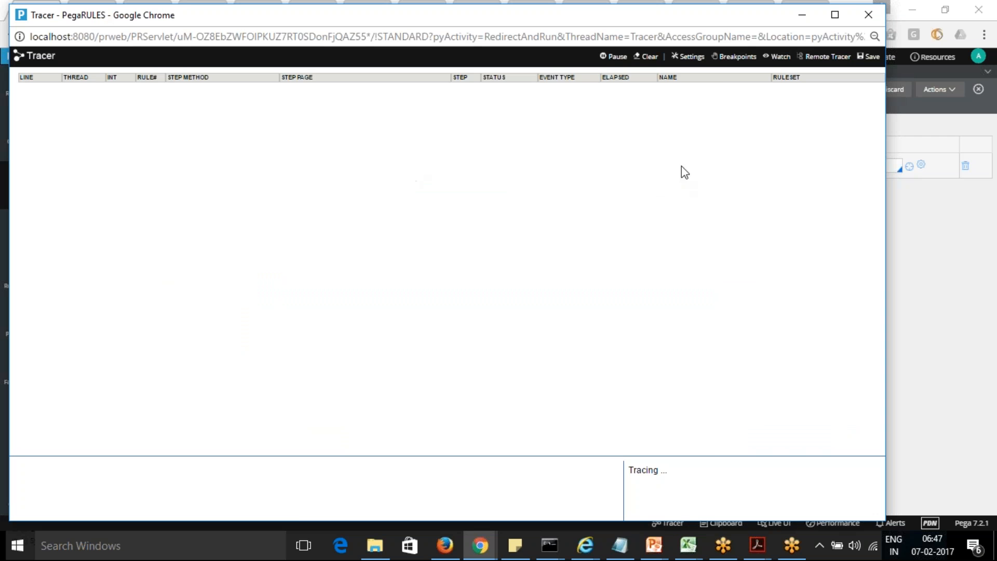
# Step: Review the events, event types and rulesets in the Tracer settings, accept them and clear the trace
pyautogui.click(689, 57)
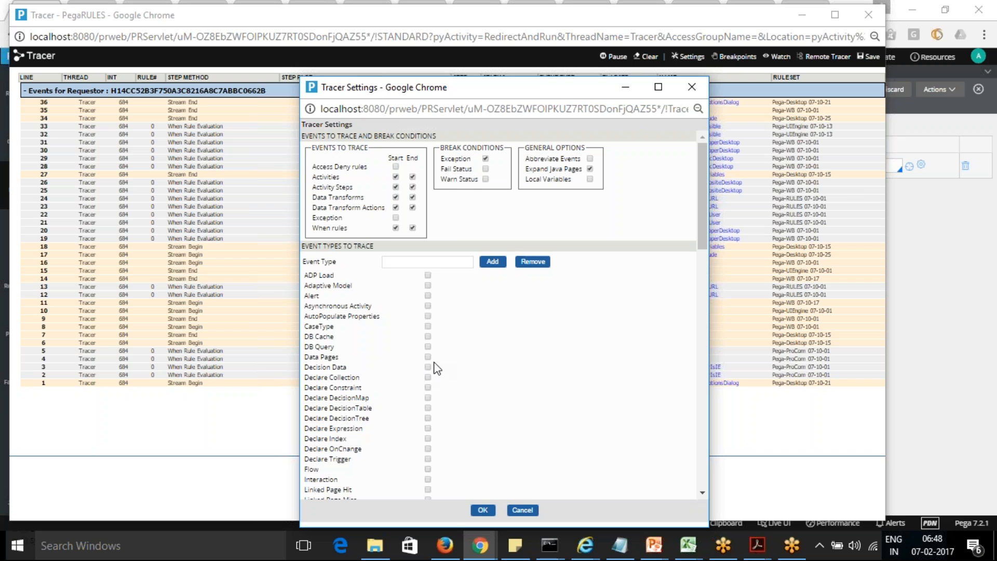
pyautogui.scroll(-2, 702, 214)
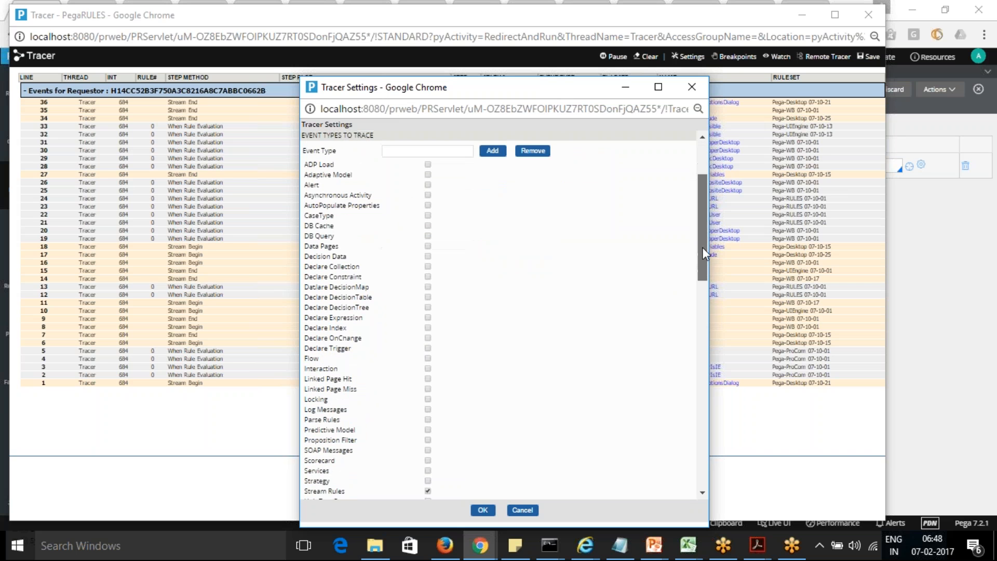
pyautogui.scroll(-6, 705, 300)
pyautogui.moveTo(703, 302); pyautogui.dragTo(700, 250)
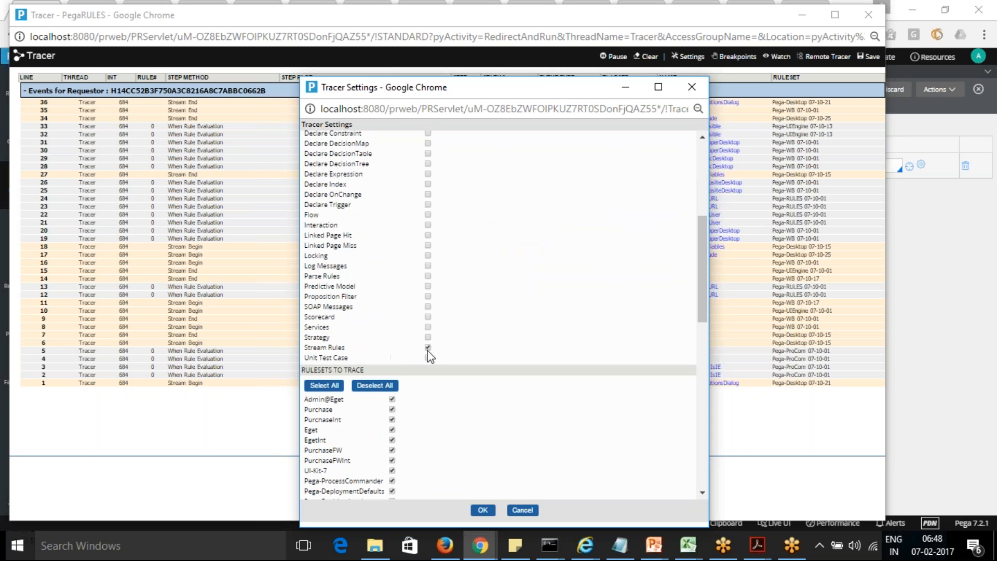
pyautogui.moveTo(702, 299); pyautogui.dragTo(697, 203)
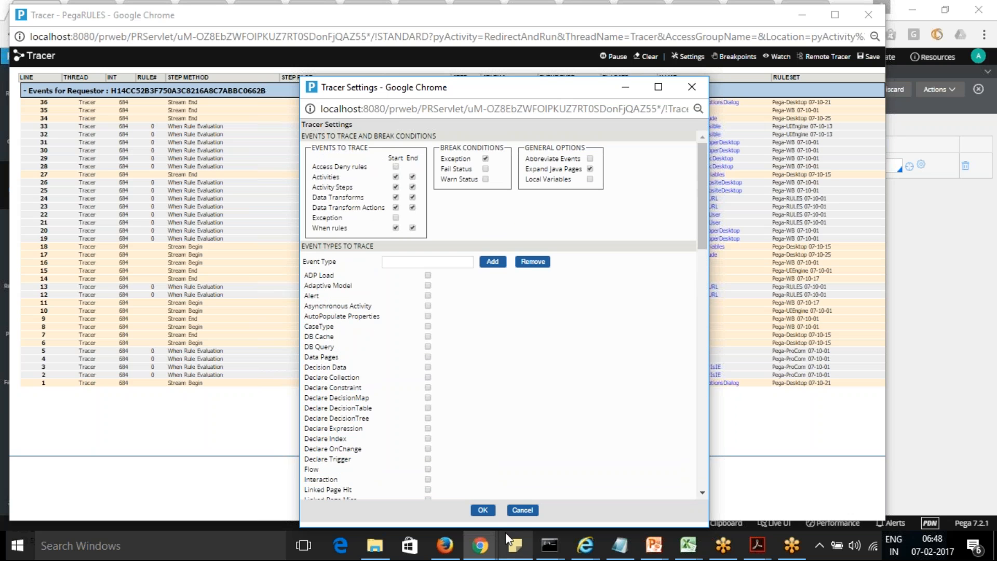
pyautogui.click(482, 510)
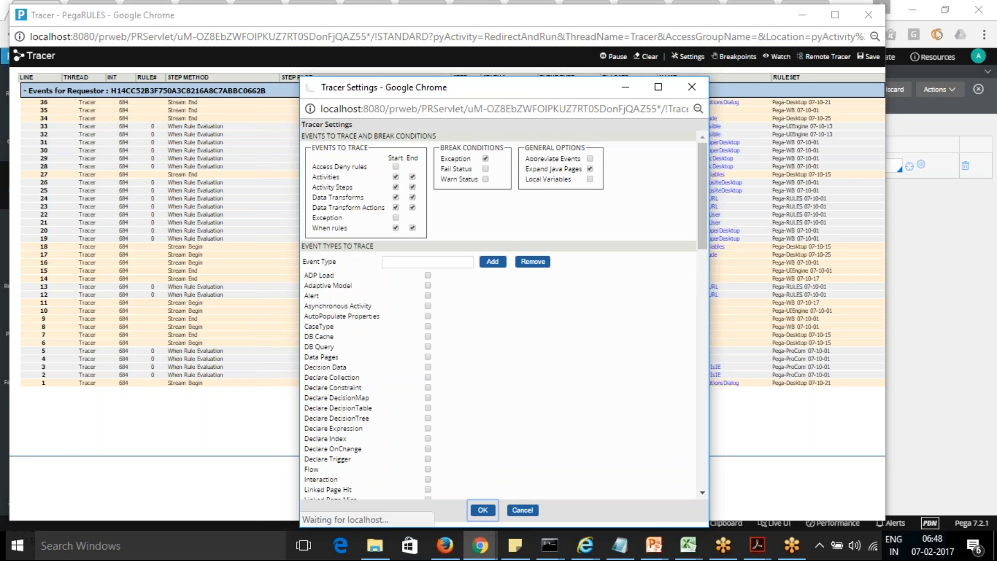
pyautogui.click(650, 59)
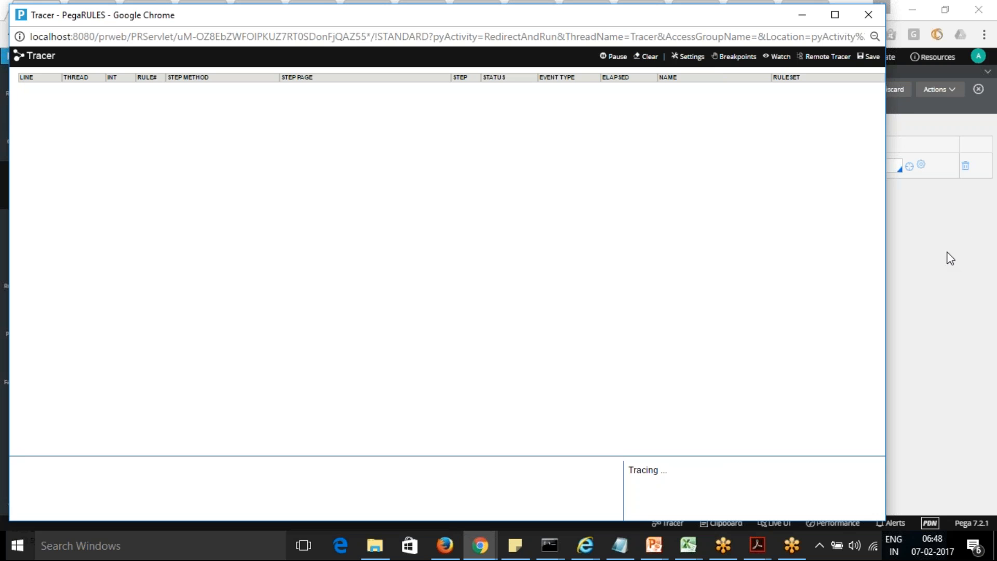
# Step: Return to the Purchase case, choose Galaxy Star as the product name and check the Tracer for events
pyautogui.hotkey('alt', 'Tab')
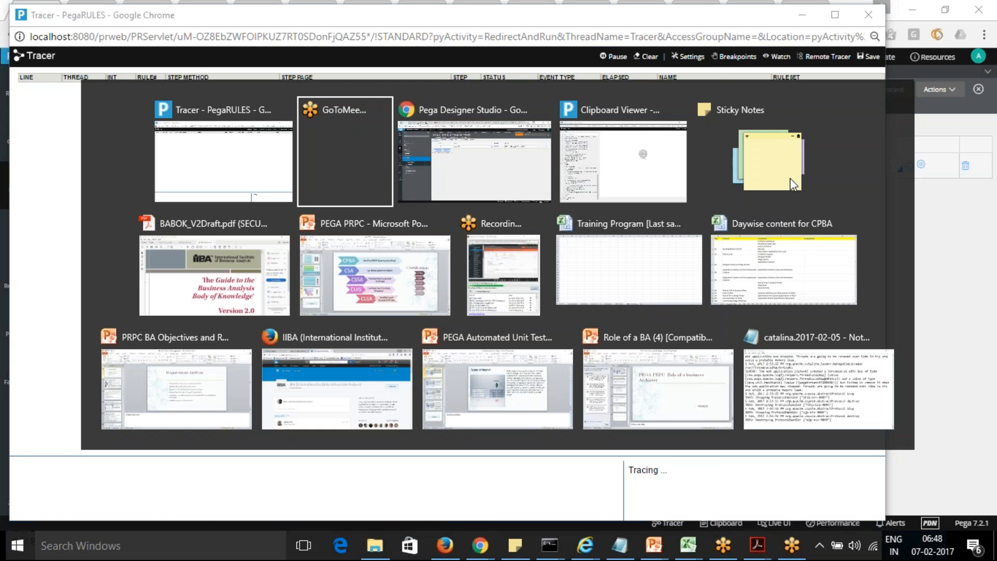
pyautogui.press('Tab')
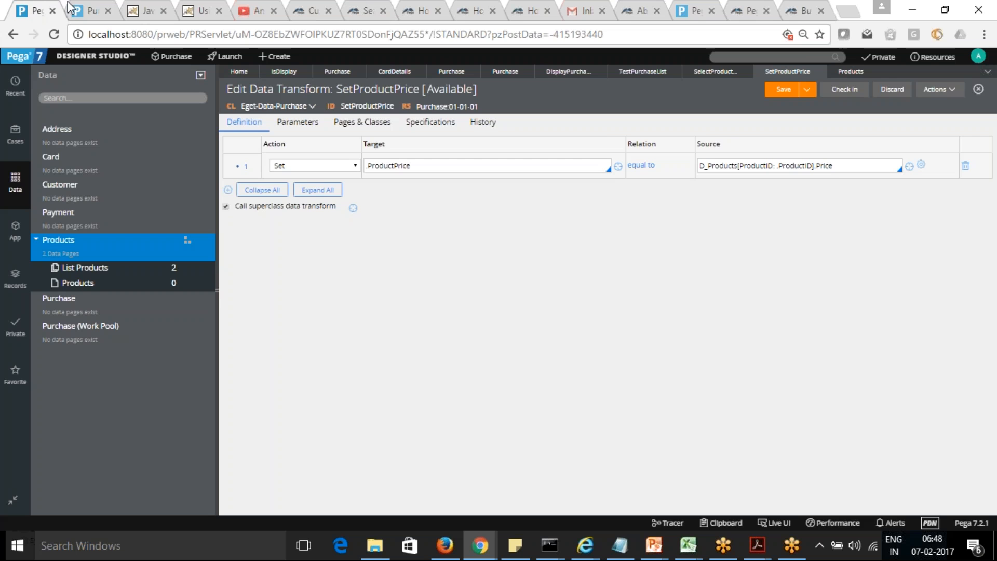
pyautogui.click(78, 9)
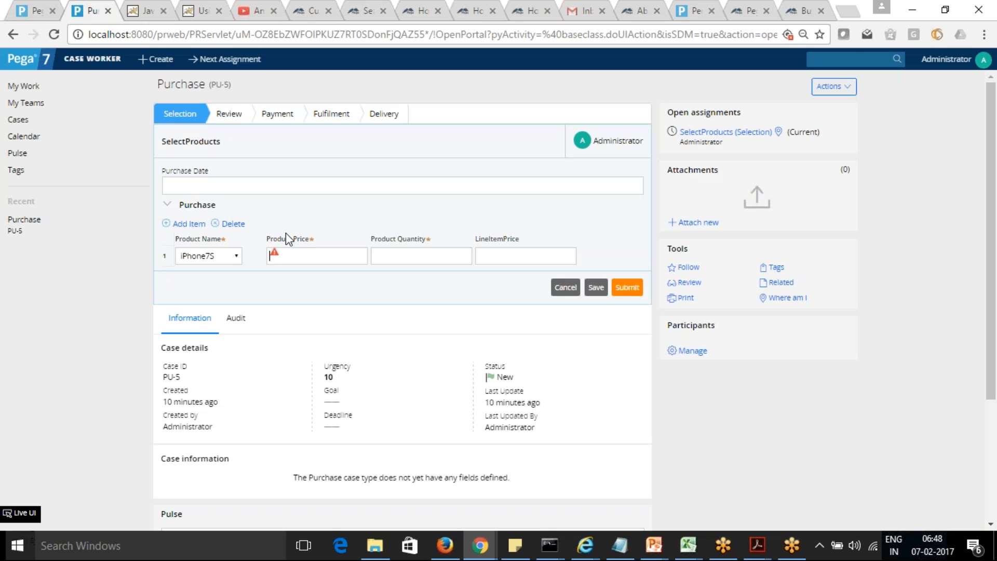
pyautogui.hotkey('alt', 'Tab')
pyautogui.hotkey('alt', 'Tab')
pyautogui.click(237, 257)
pyautogui.press('Escape')
pyautogui.hotkey('alt', 'Tab')
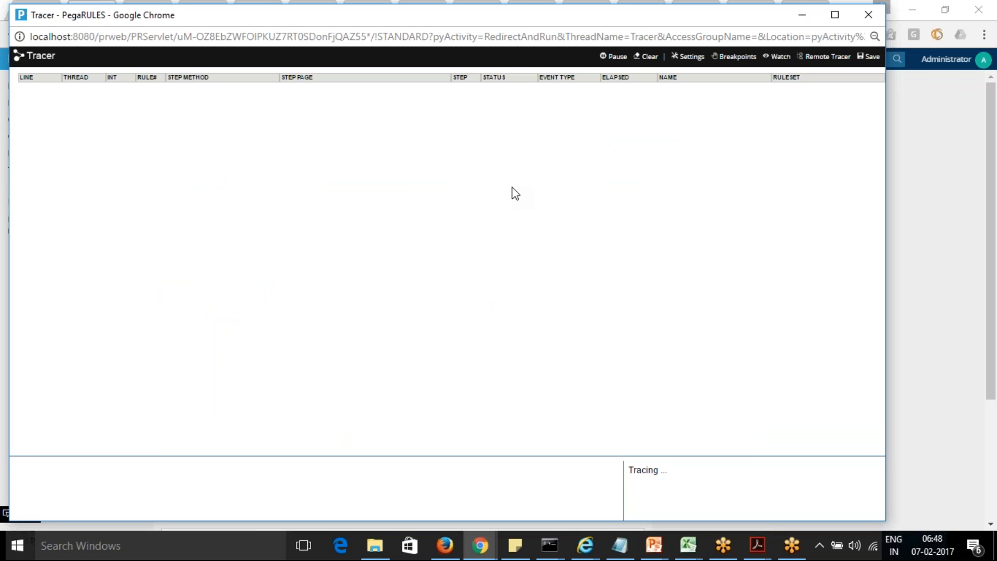
pyautogui.hotkey('alt', 'Tab')
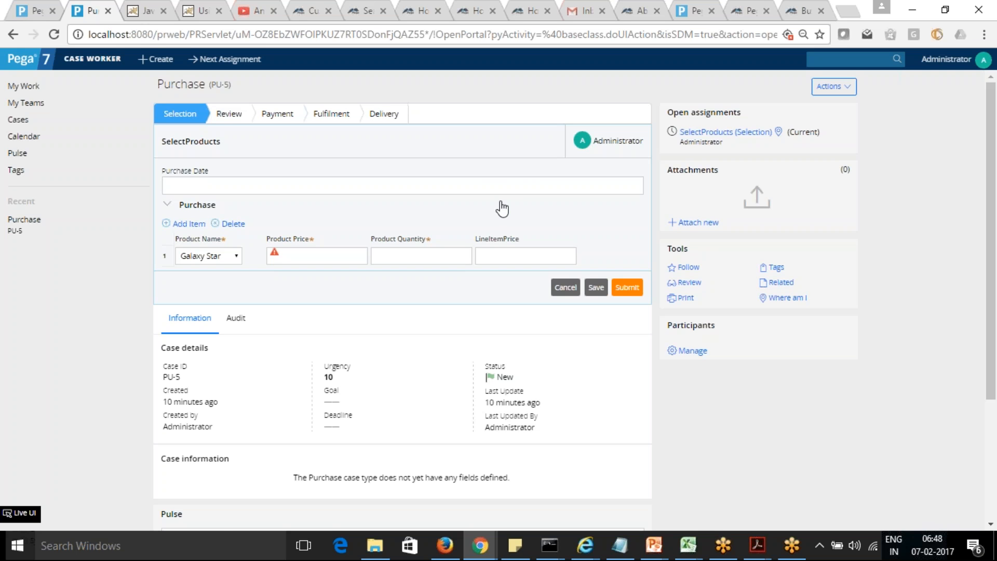
# Step: Create a new Purchase case in the Case Worker portal, discarding the unsaved changes in the current one
pyautogui.click(848, 94)
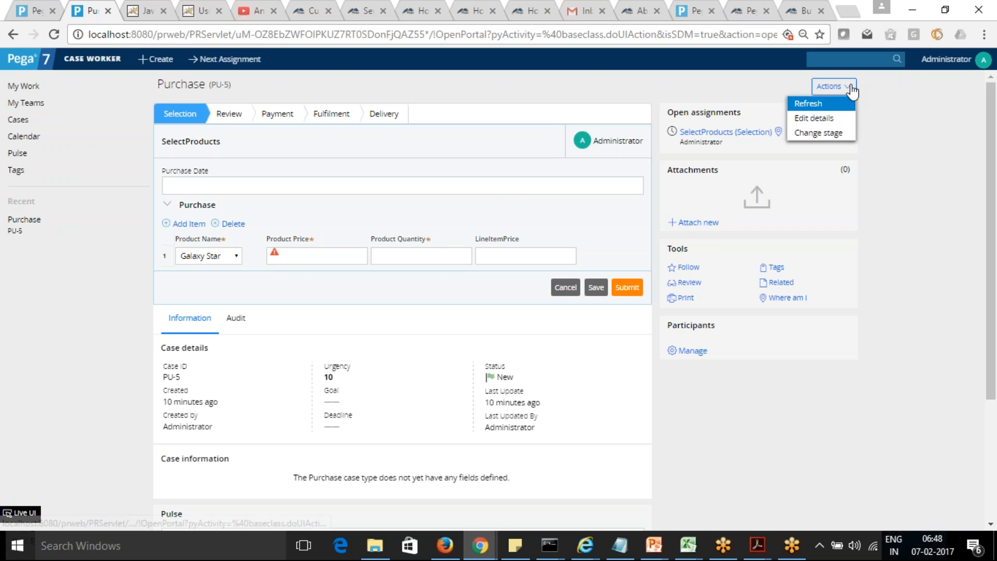
pyautogui.click(160, 60)
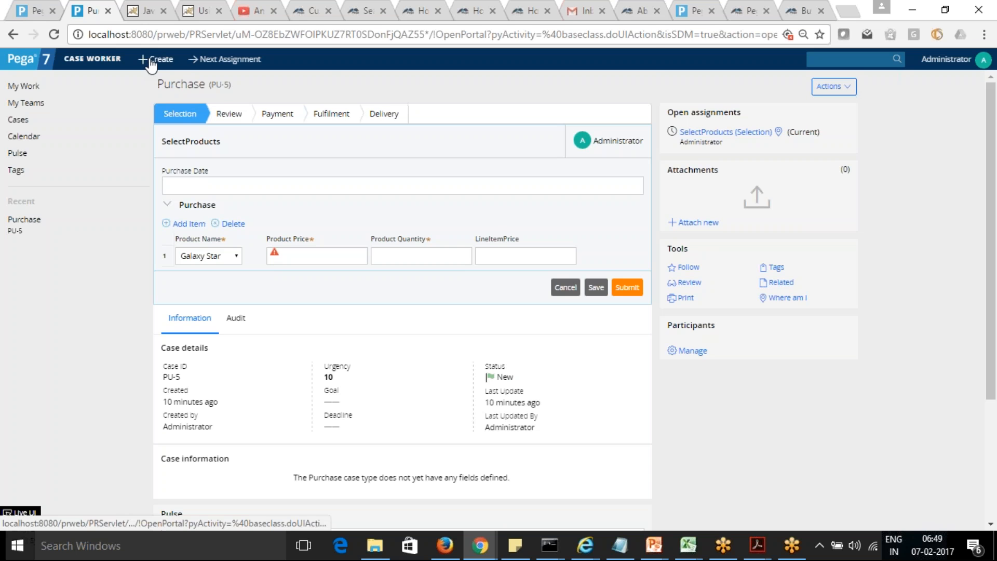
pyautogui.click(161, 78)
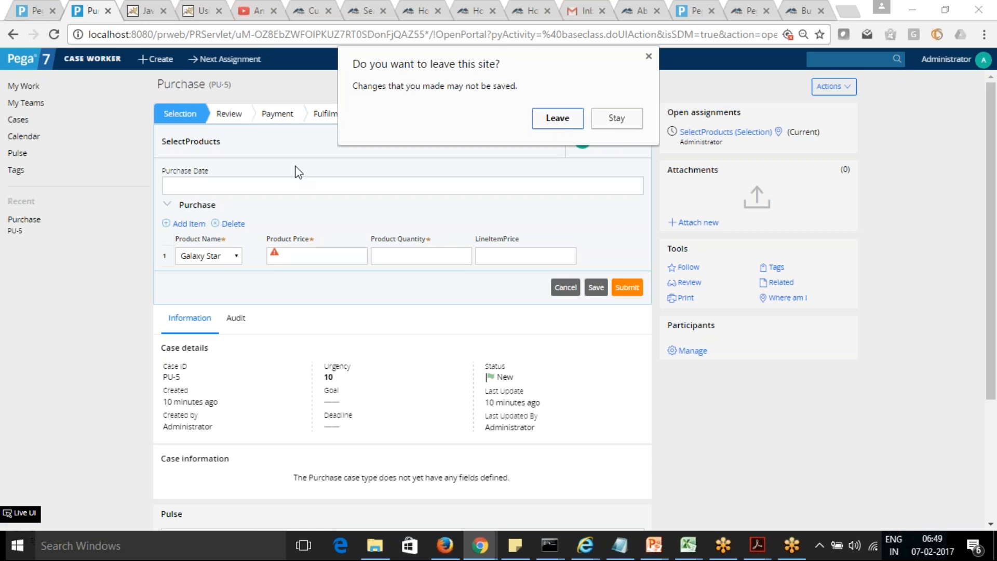
pyautogui.click(564, 119)
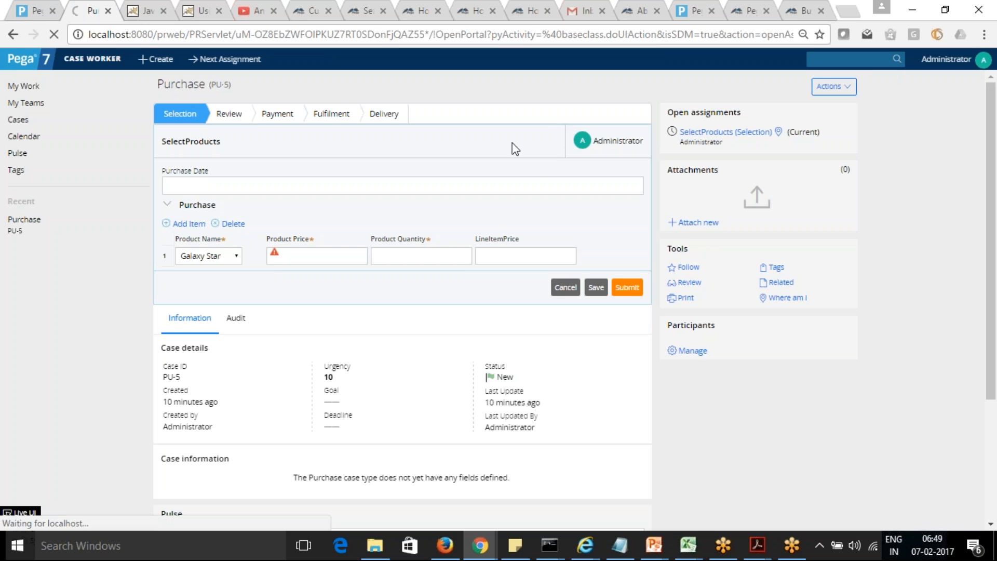
# Step: Return to Designer Studio, accept the Product Name dropdown's cell properties in the SelectProducts section and save the section
pyautogui.hotkey('ctrl', 'shift', 'Tab')
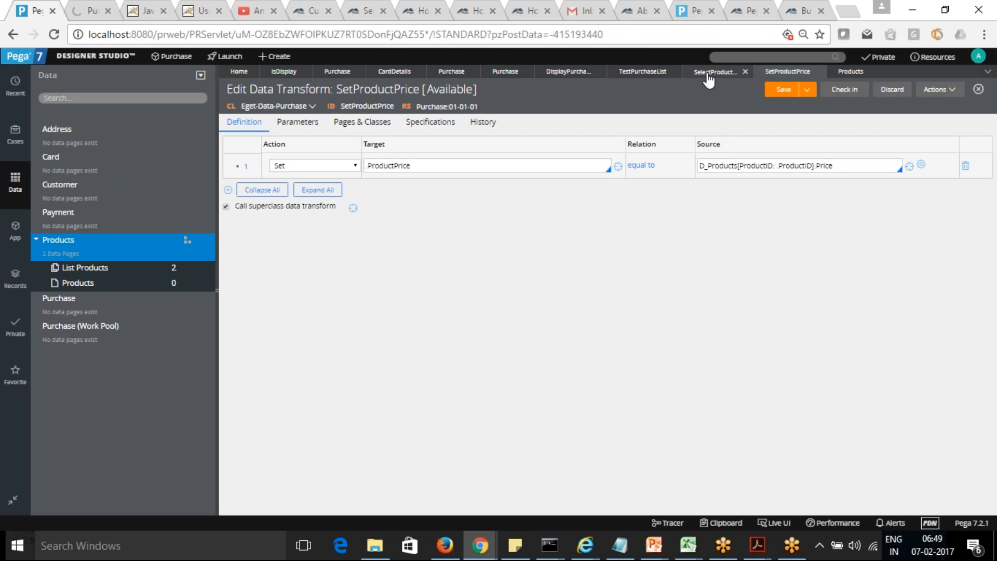
pyautogui.click(710, 72)
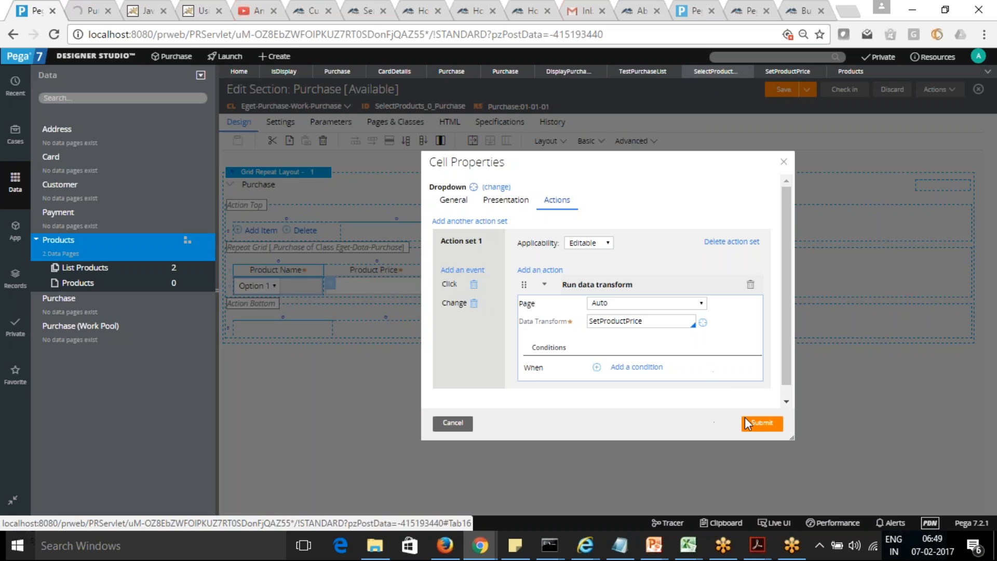
pyautogui.click(762, 423)
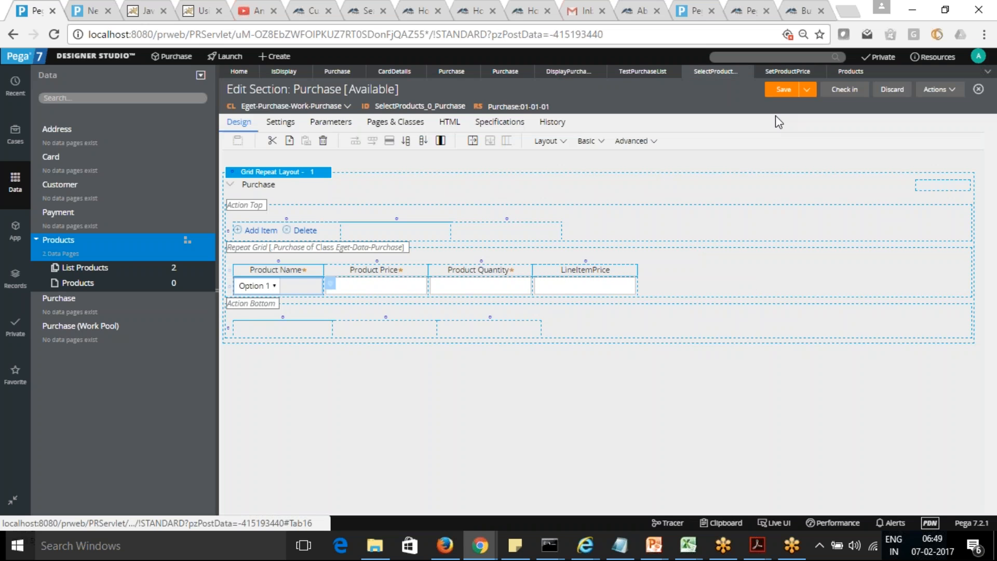
pyautogui.click(777, 94)
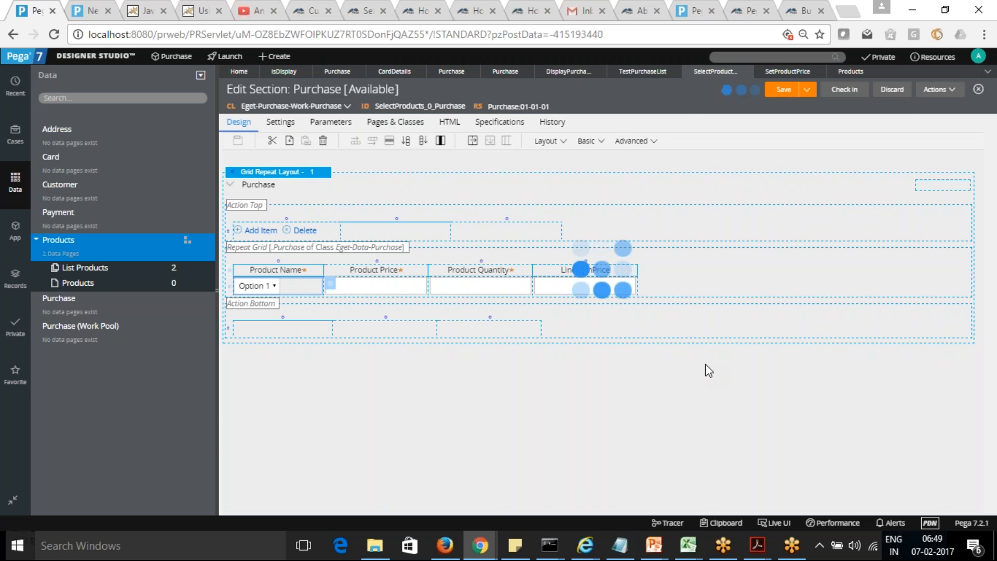
# Step: Switch to the Tracer, pause tracing and clear the recorded events
pyautogui.hotkey('alt', 'Tab')
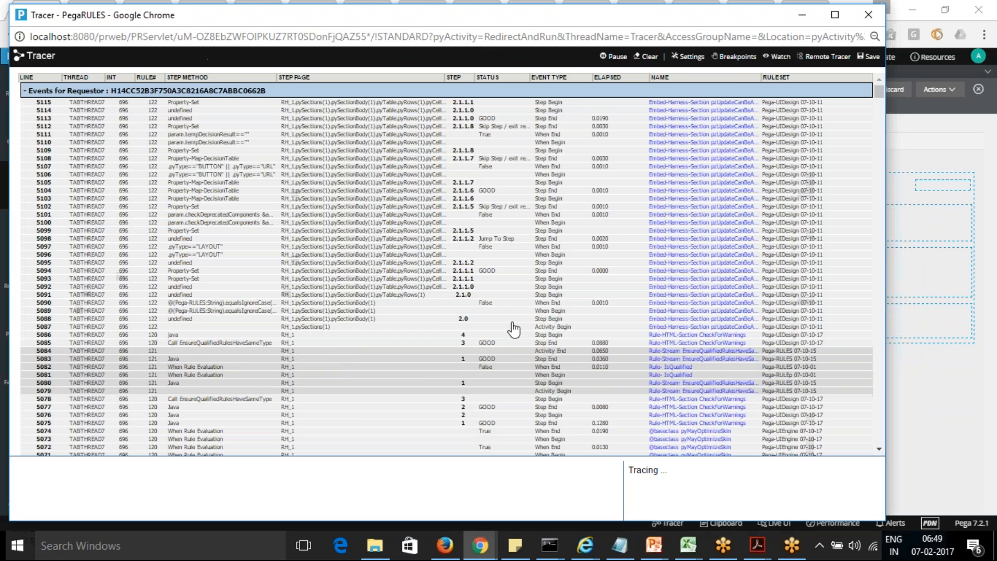
pyautogui.click(615, 58)
pyautogui.click(648, 58)
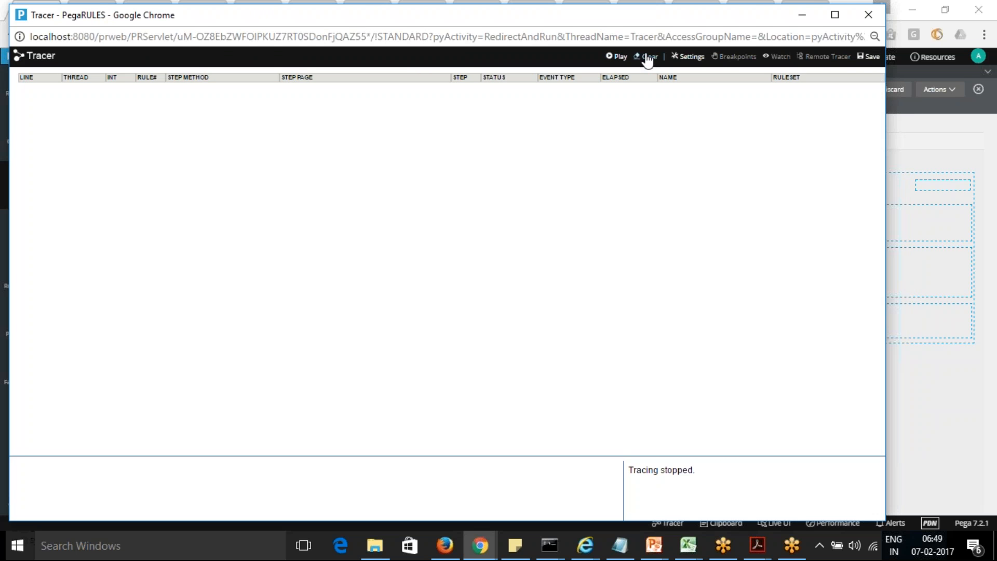
# Step: Go back to the new Purchase case in the Case Worker portal and finish creating it
pyautogui.hotkey('alt', 'Tab')
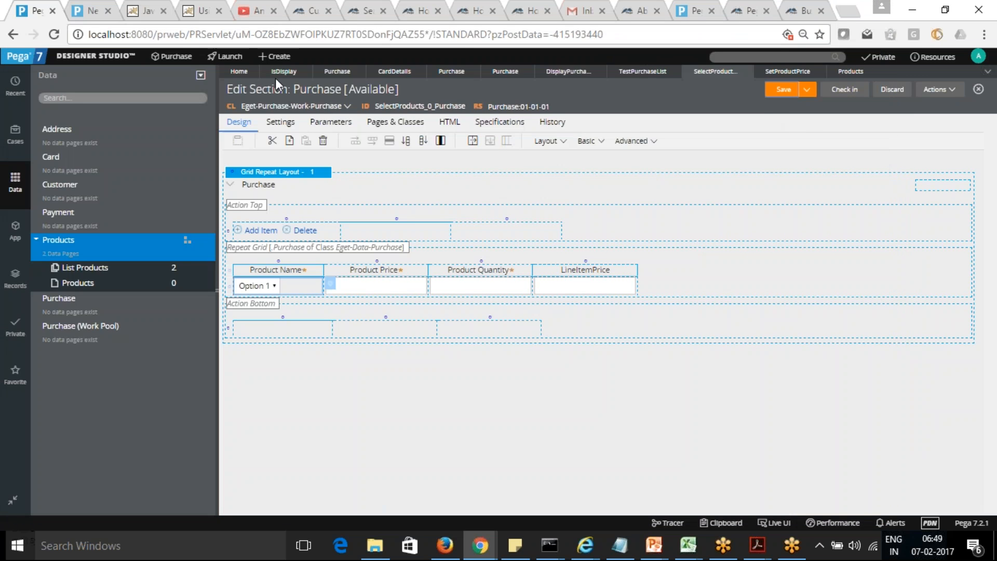
pyautogui.click(81, 11)
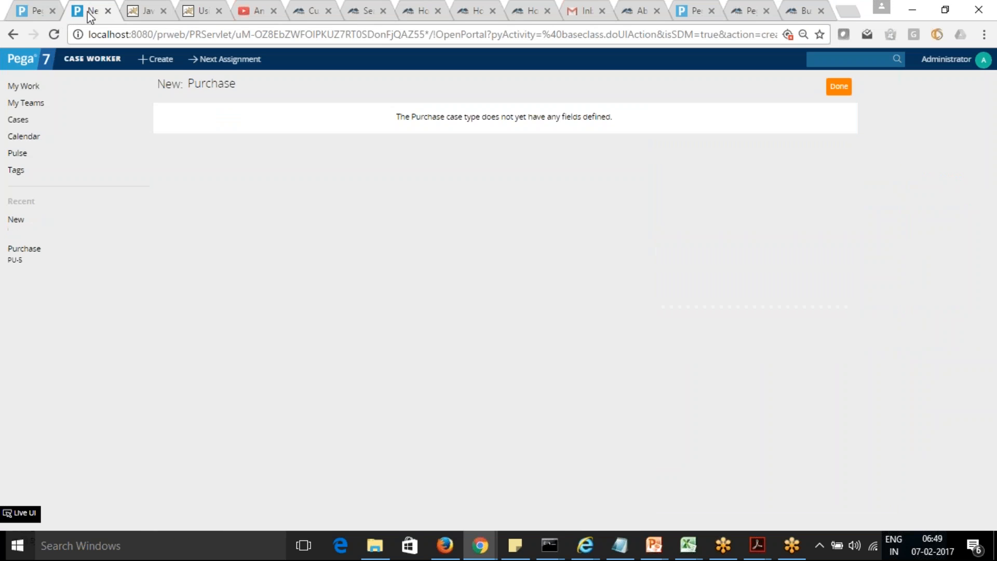
pyautogui.click(839, 87)
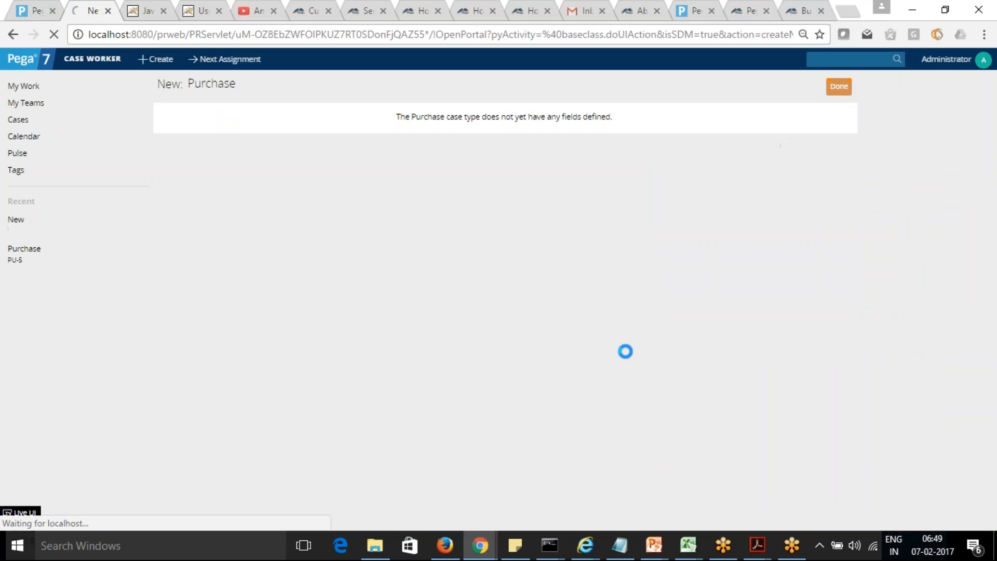
# Step: Resume tracing in the Tracer and choose iPhone7S as the product name in the new case's first Purchase row
pyautogui.hotkey('alt', 'Tab')
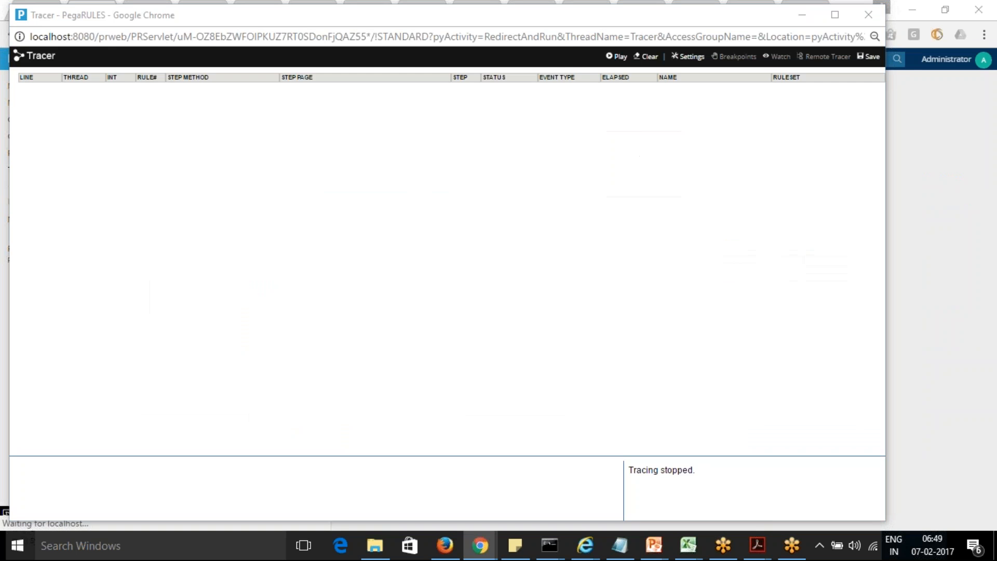
pyautogui.hotkey('alt', 'Tab')
pyautogui.hotkey('alt', 'Tab')
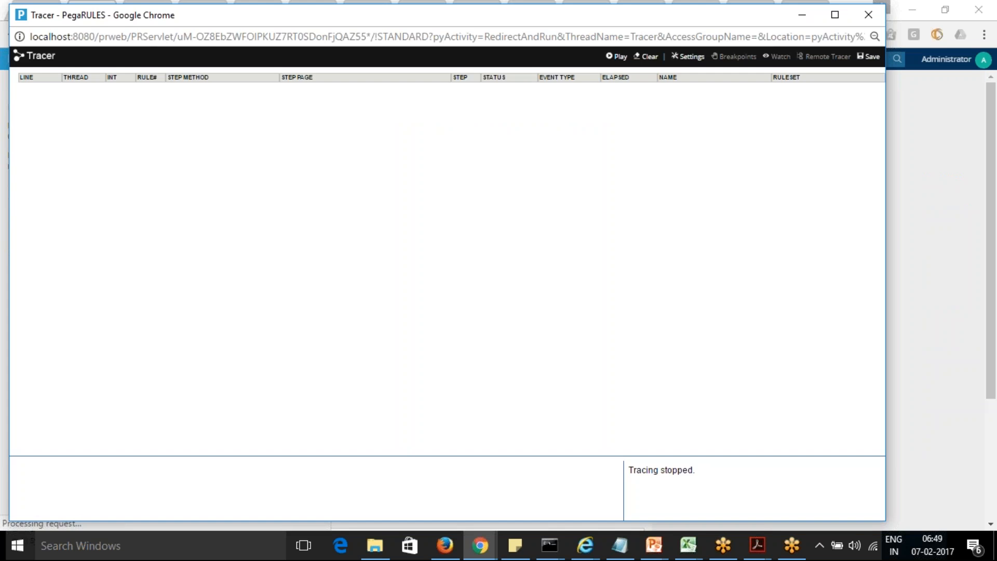
pyautogui.hotkey('alt', 'Tab')
pyautogui.hotkey('alt', 'Tab')
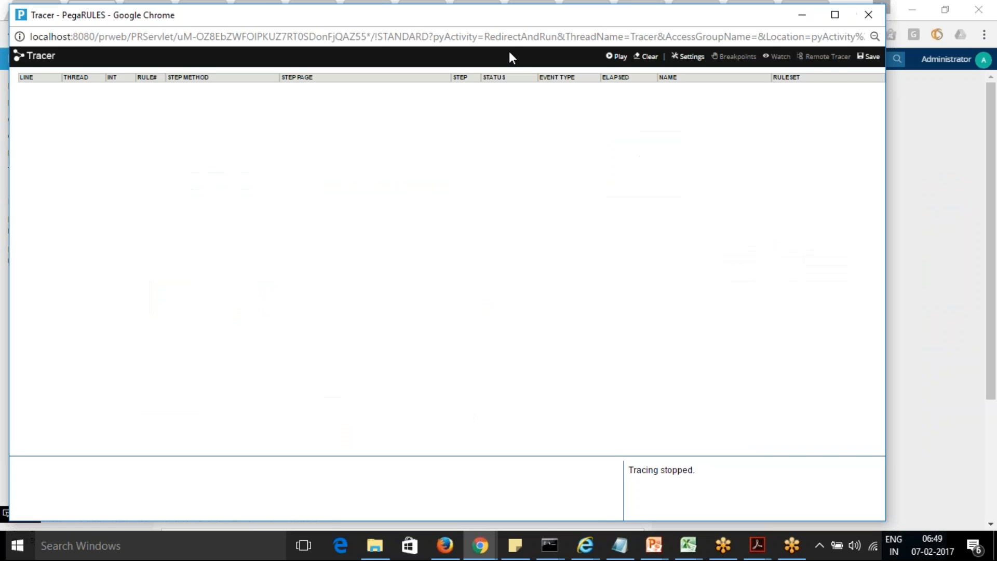
pyautogui.click(617, 56)
pyautogui.hotkey('alt', 'Tab')
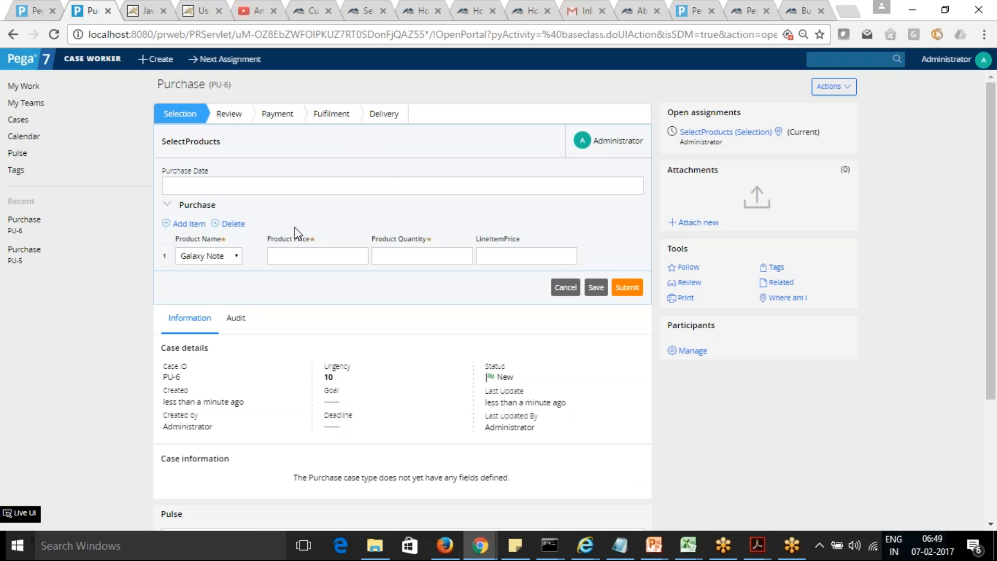
pyautogui.click(236, 257)
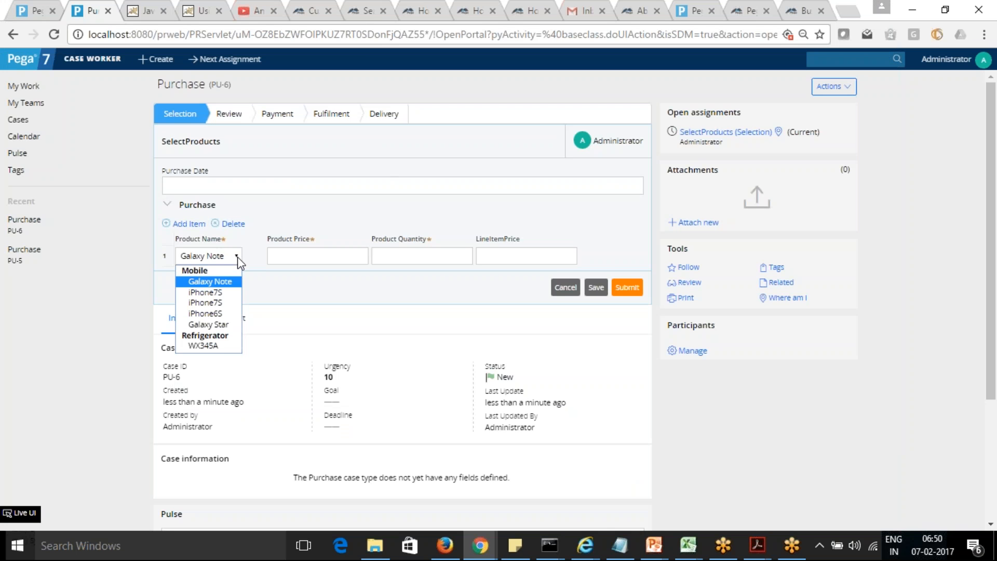
pyautogui.click(220, 293)
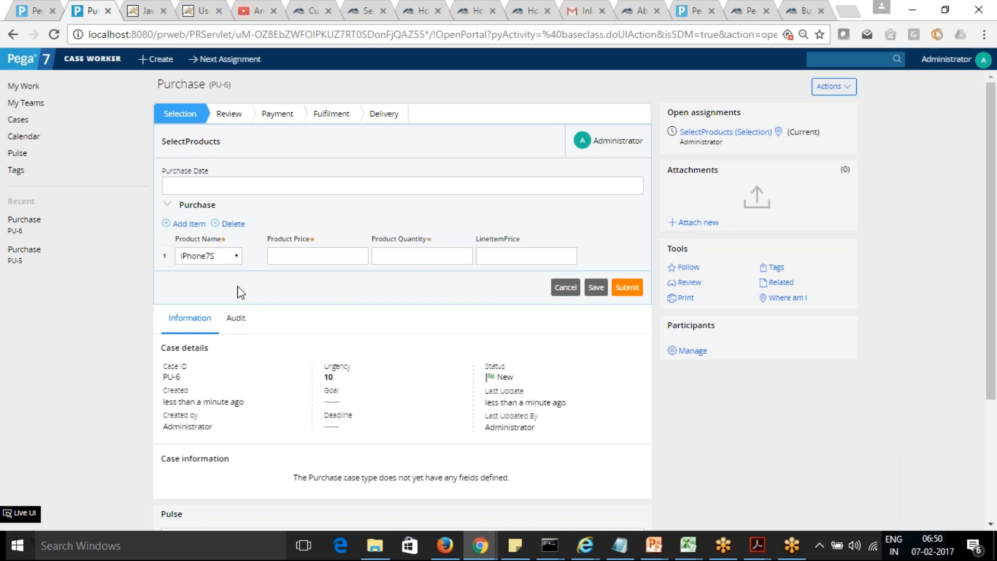
# Step: Find the failed pzRunActionWrapper step in the Tracer and examine its status details in the trace event properties
pyautogui.hotkey('alt', 'Tab')
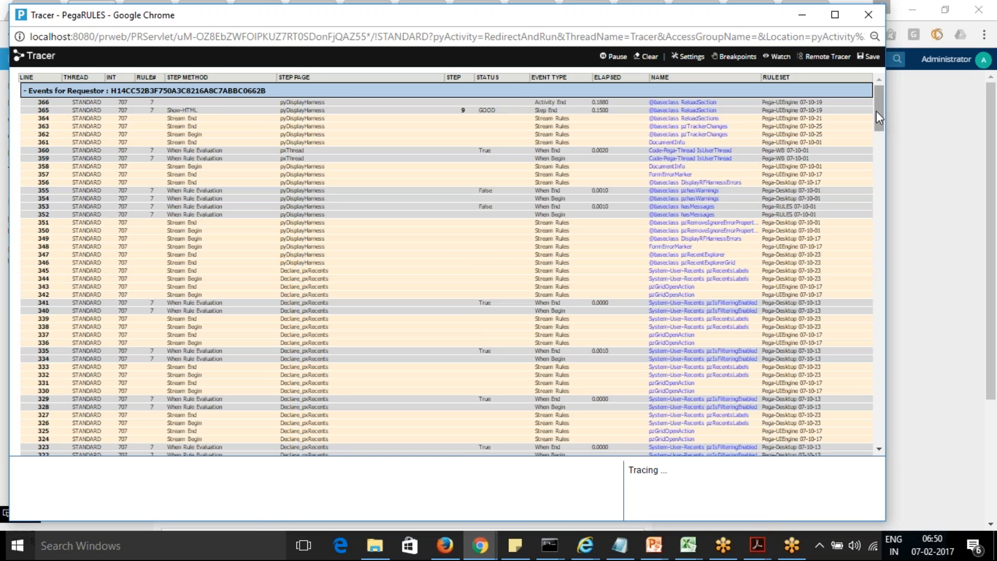
pyautogui.moveTo(876, 112); pyautogui.dragTo(886, 445)
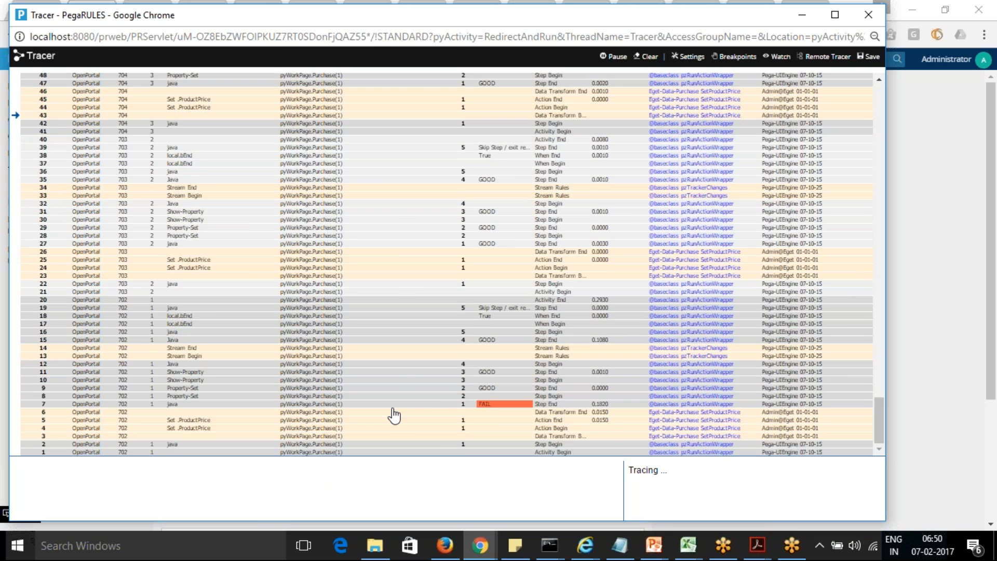
pyautogui.click(487, 405)
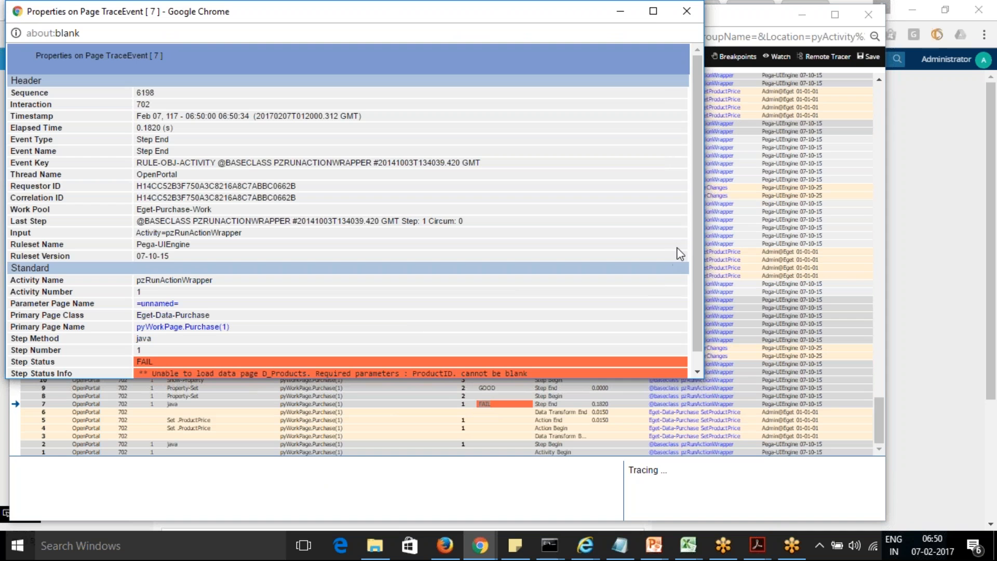
pyautogui.scroll(-1, 697, 240)
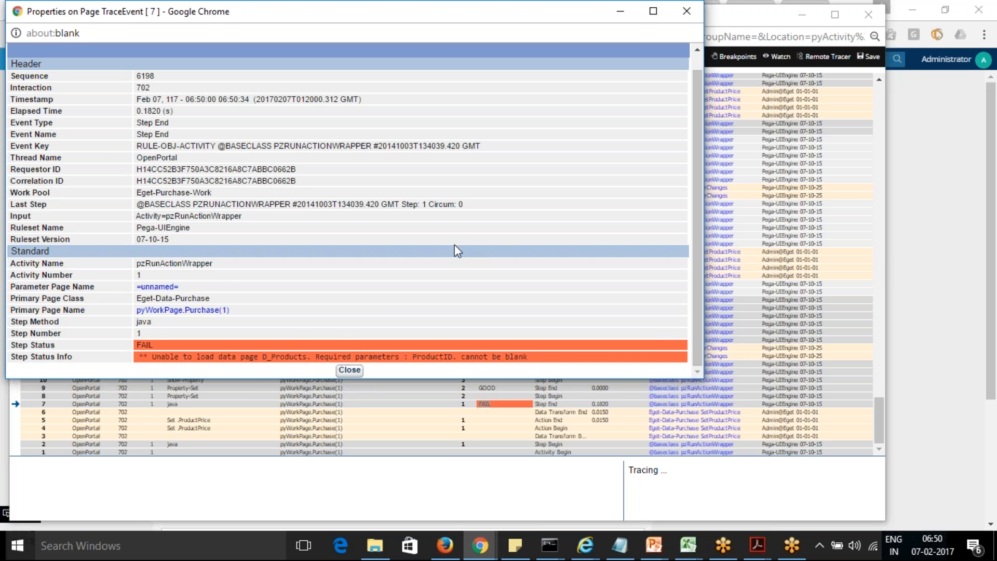
pyautogui.click(348, 371)
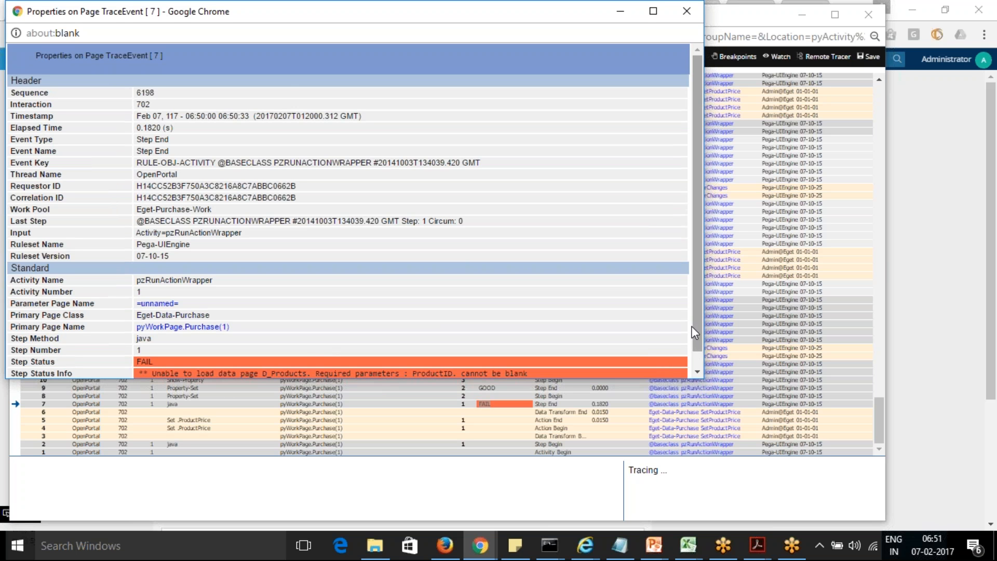
pyautogui.moveTo(699, 329)
pyautogui.mouseDown()
pyautogui.moveTo(696, 338)
pyautogui.moveTo(695, 323)
pyautogui.mouseUp()
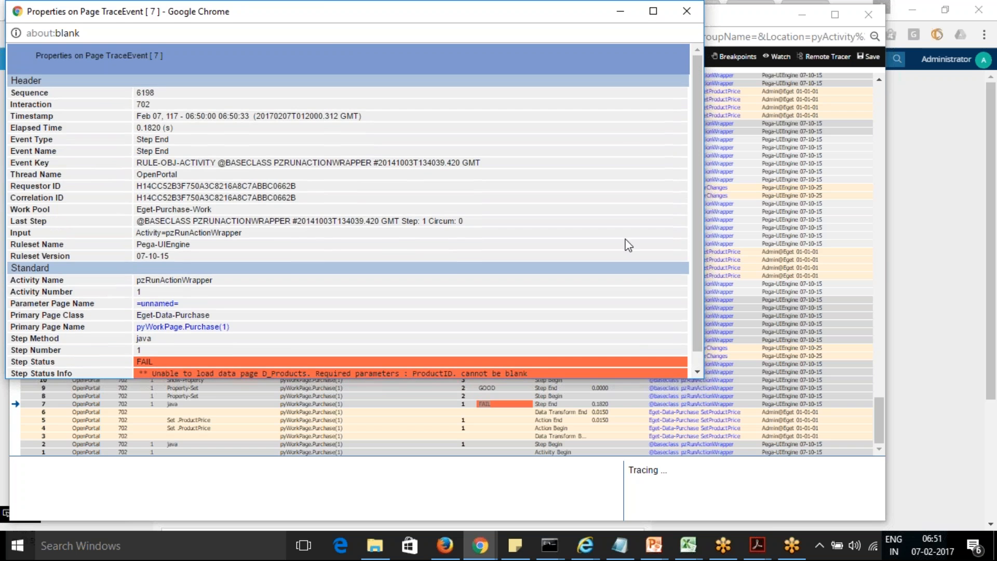
pyautogui.moveTo(329, 21); pyautogui.dragTo(340, 73)
pyautogui.click(699, 67)
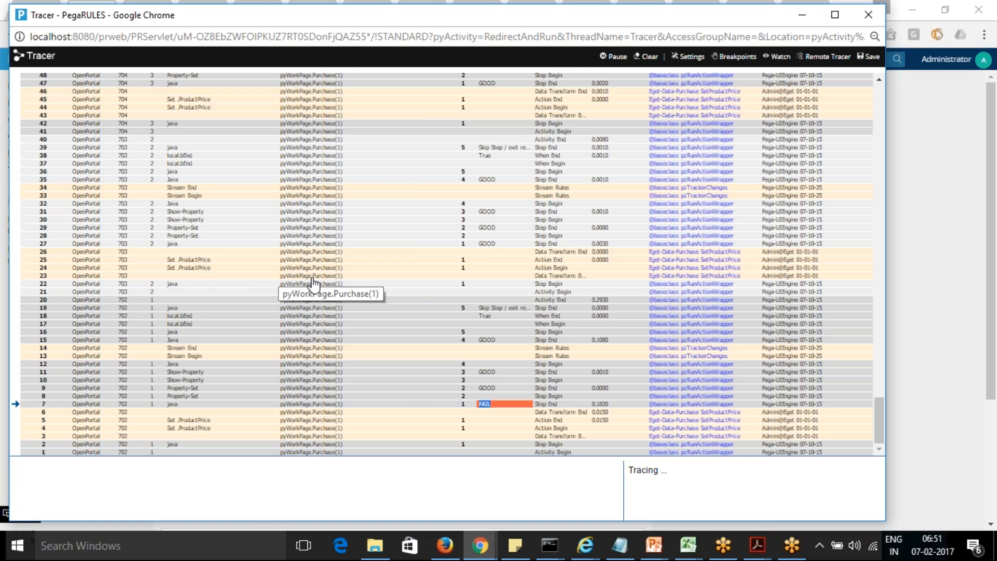
# Step: Examine the properties of the pyWorkPage.Purchase(1) step page for the SetProductPrice data transform events
pyautogui.click(310, 276)
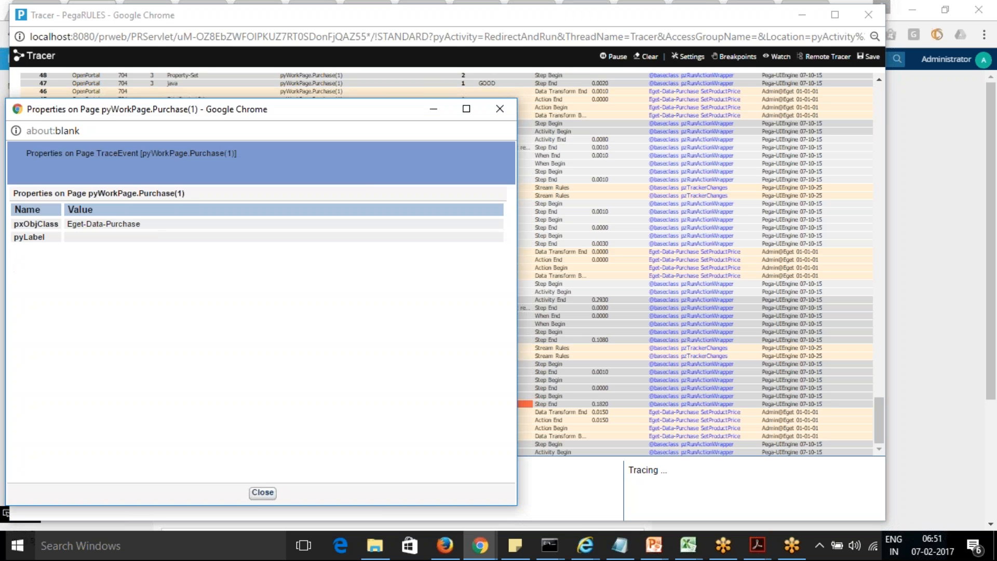
pyautogui.click(499, 110)
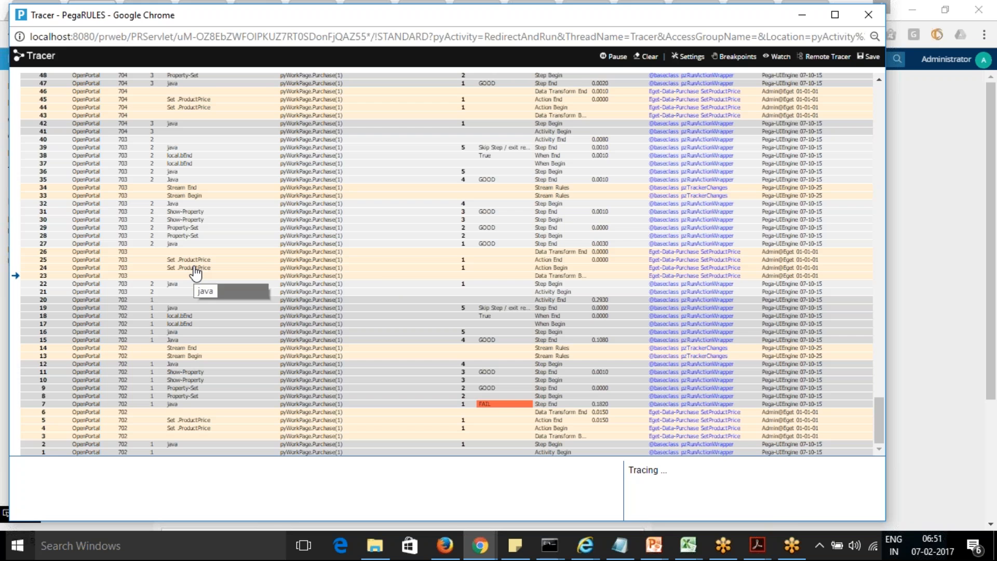
pyautogui.click(312, 266)
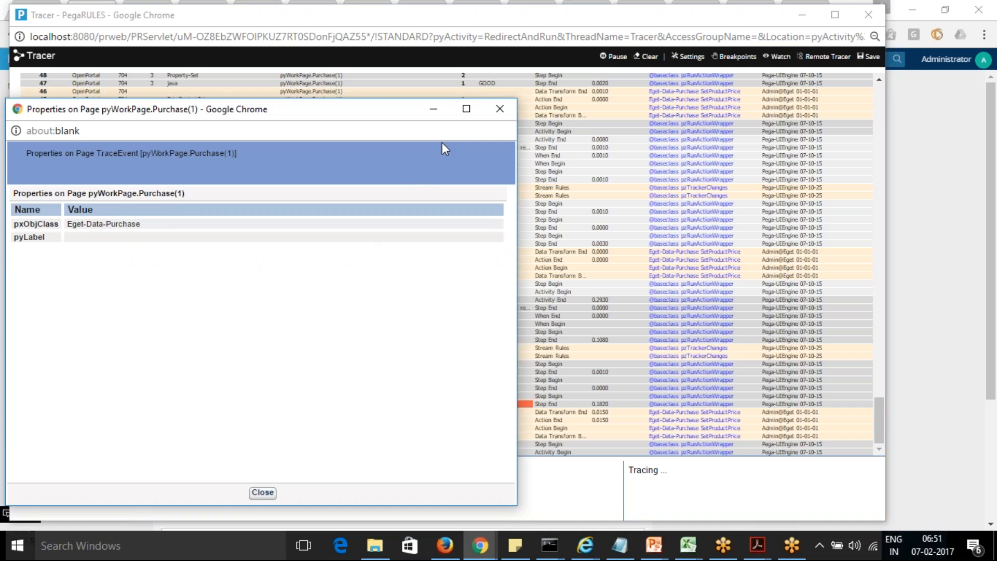
pyautogui.click(501, 120)
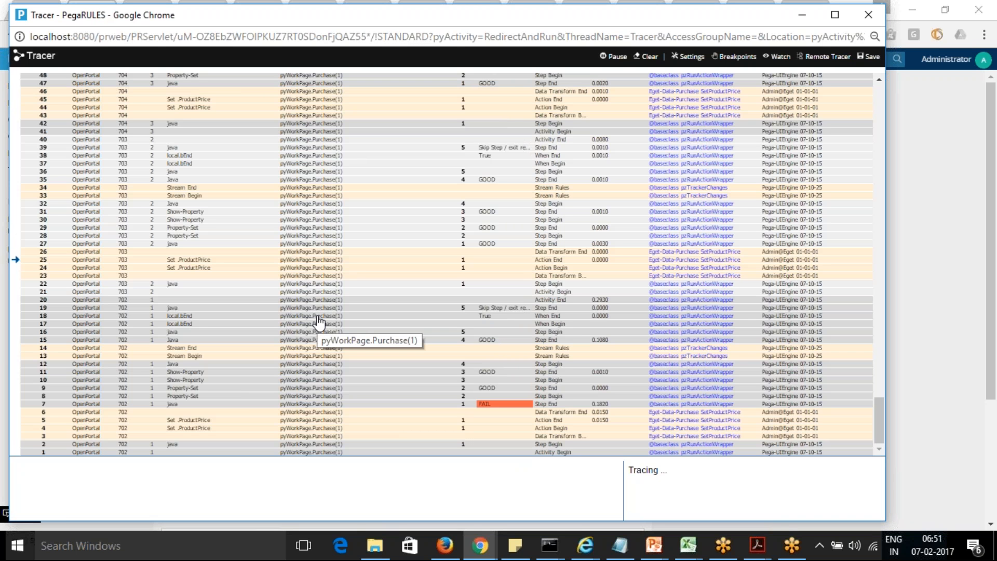
pyautogui.click(321, 278)
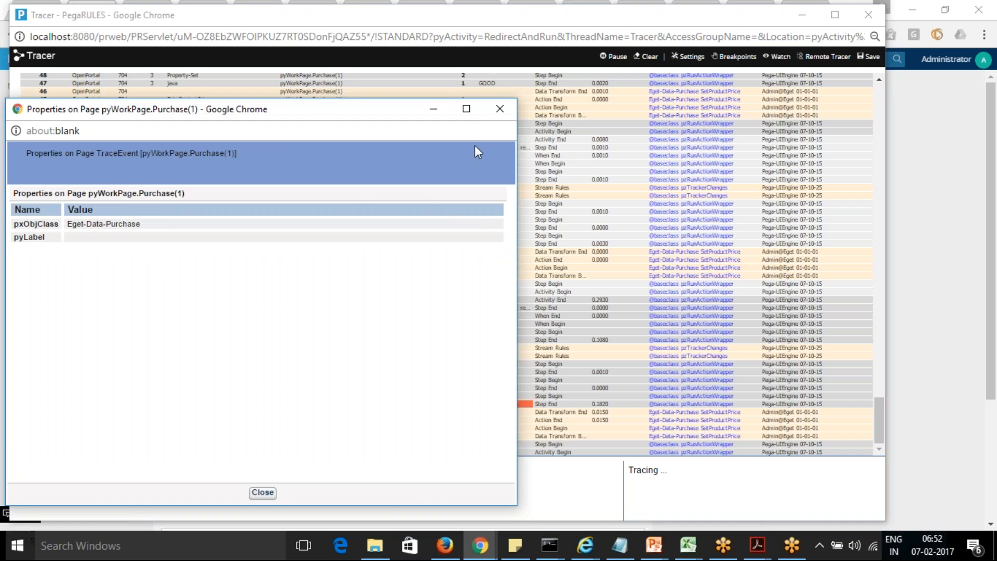
pyautogui.click(500, 109)
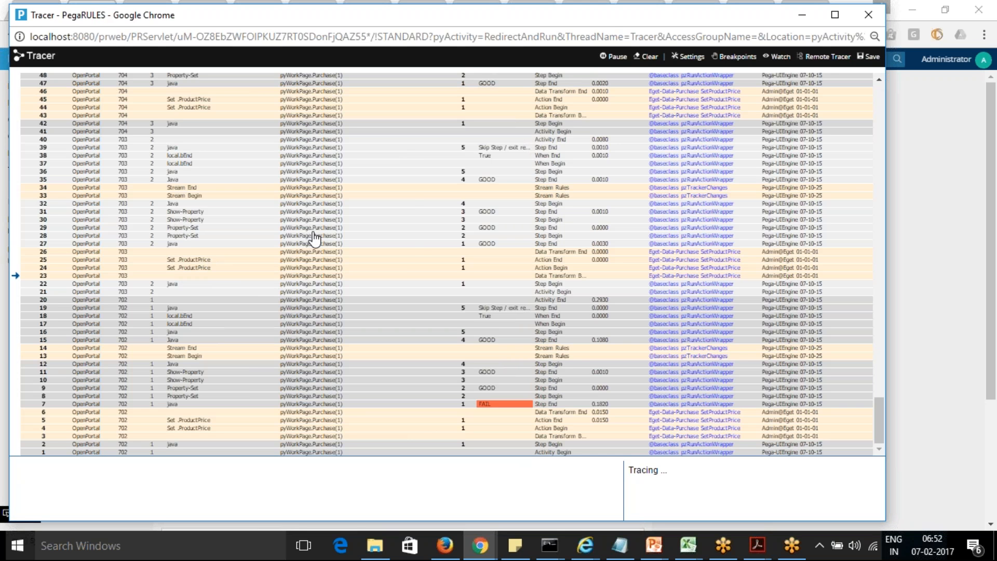
# Step: Go back to the Purchase section rule in Designer Studio and open the action settings of the Product Name dropdown
pyautogui.click(802, 20)
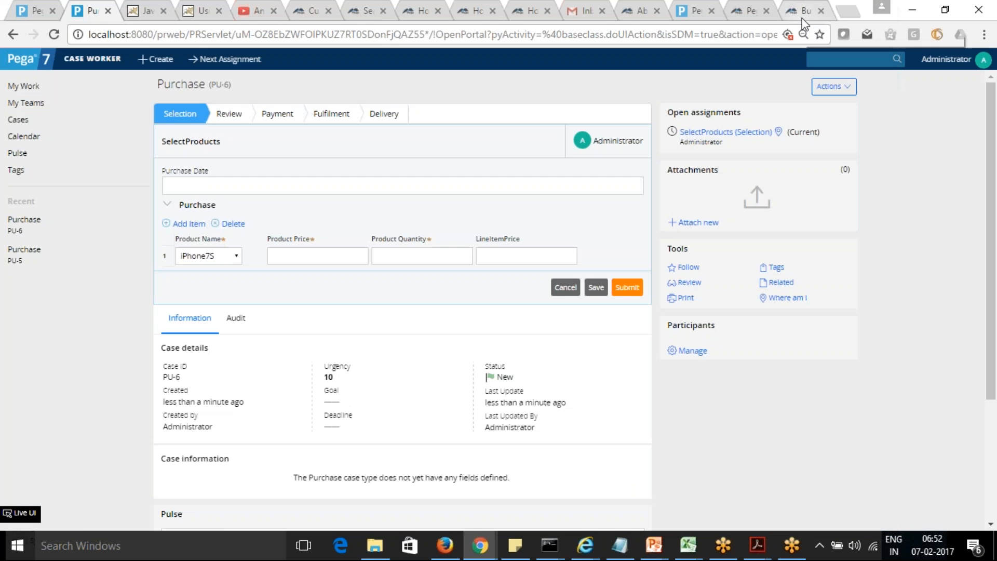
pyautogui.click(31, 14)
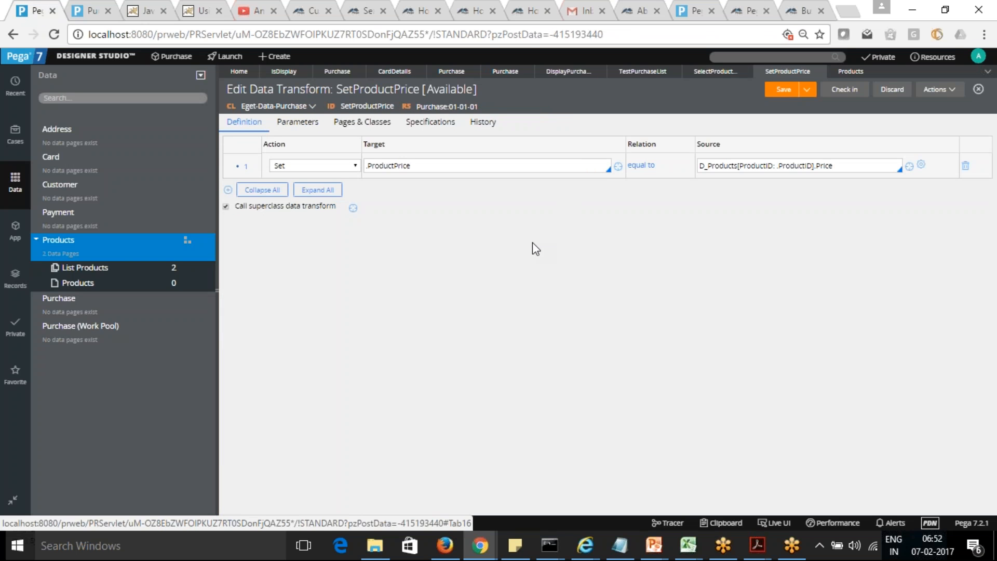
pyautogui.click(713, 73)
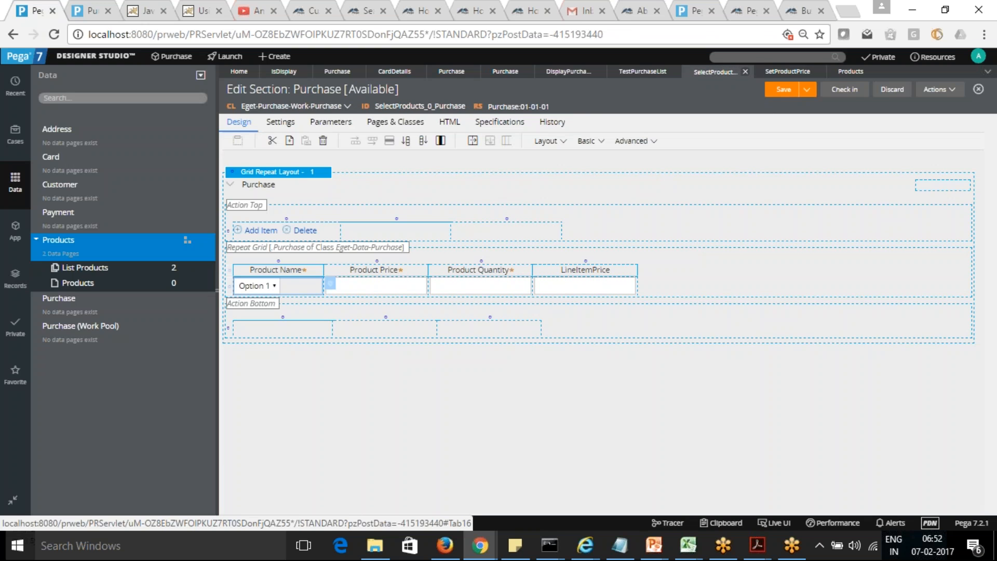
pyautogui.click(330, 288)
pyautogui.click(557, 201)
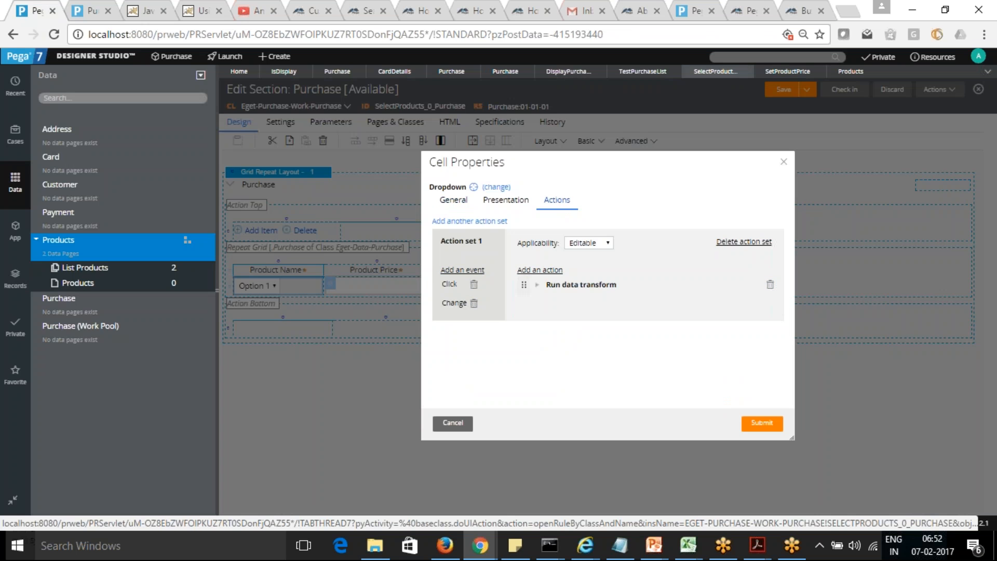
# Step: Add a Post value action to the dropdown's action set, place it before Run data transform, and submit the cell properties
pyautogui.click(539, 270)
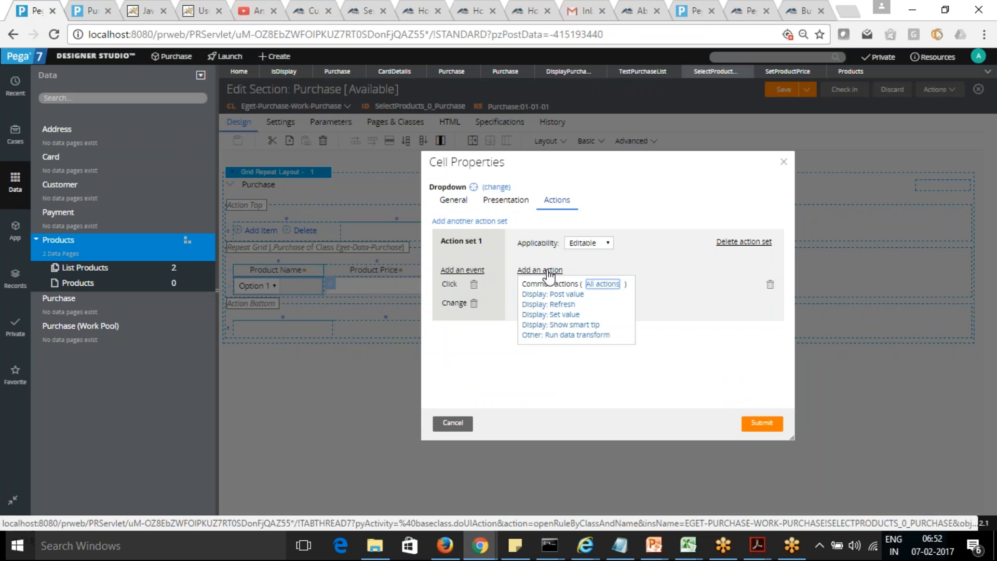
pyautogui.click(571, 294)
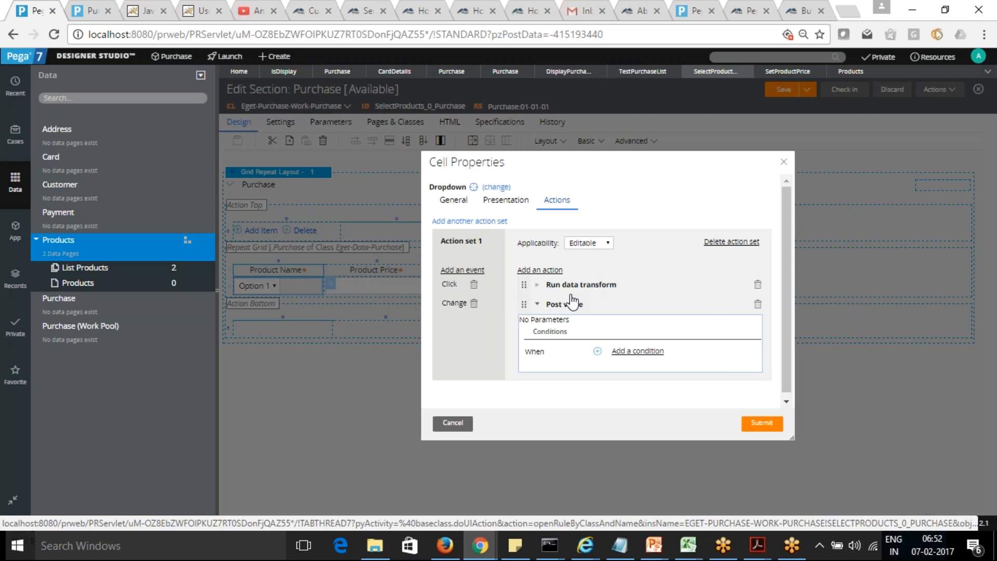
pyautogui.moveTo(525, 303); pyautogui.dragTo(521, 277)
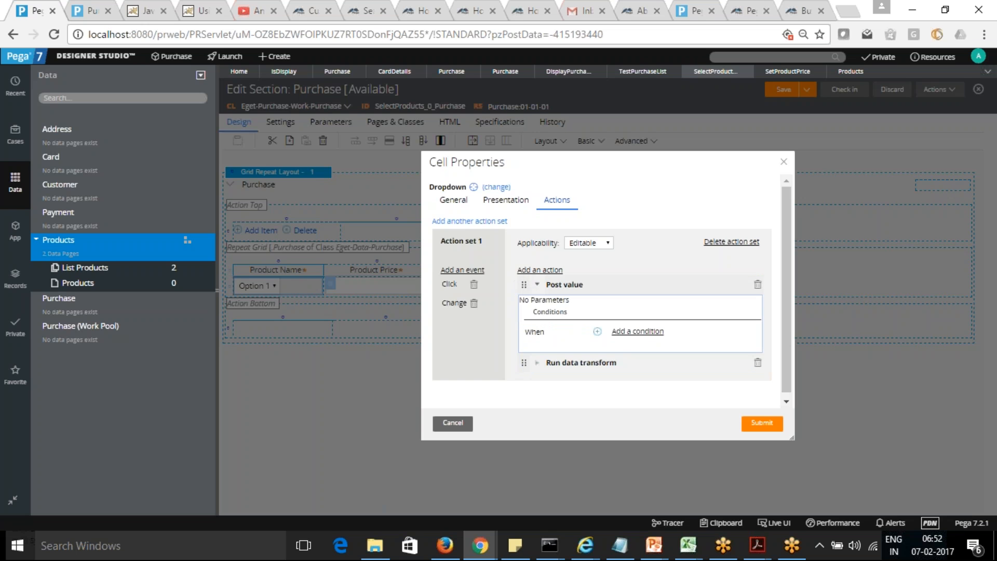
pyautogui.click(538, 285)
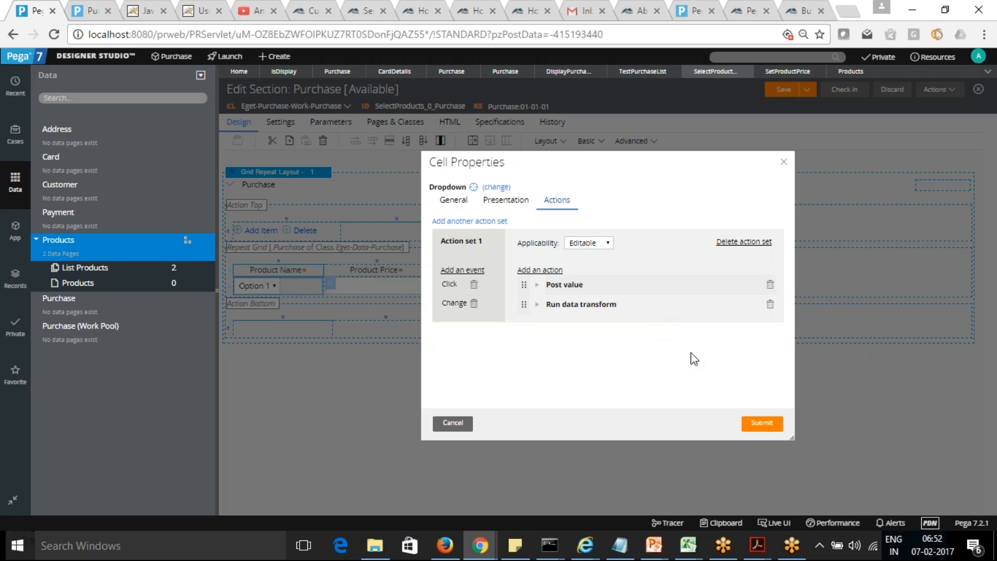
pyautogui.click(763, 426)
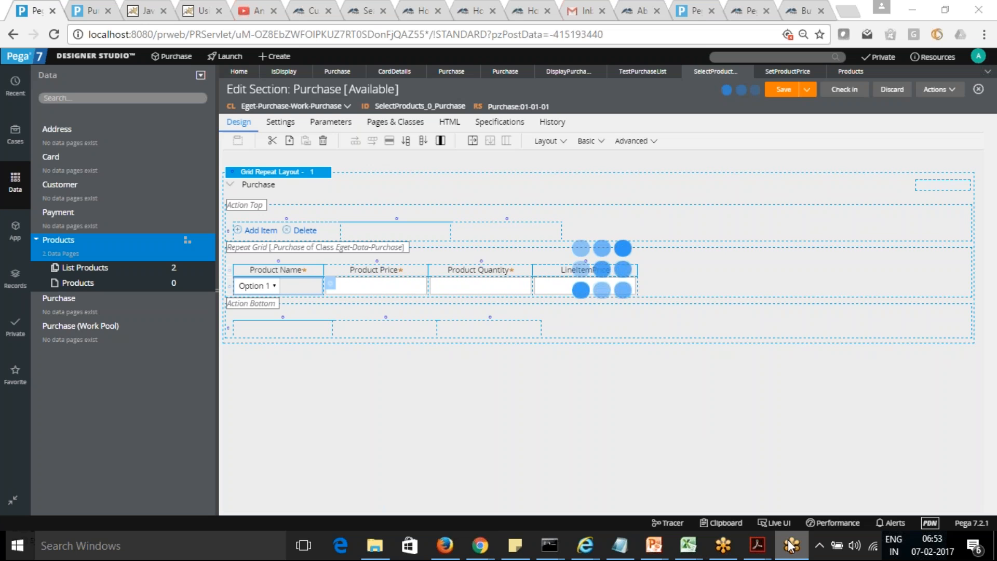
# Step: Switch to the Tracer window and clear all the accumulated trace events
pyautogui.click(444, 548)
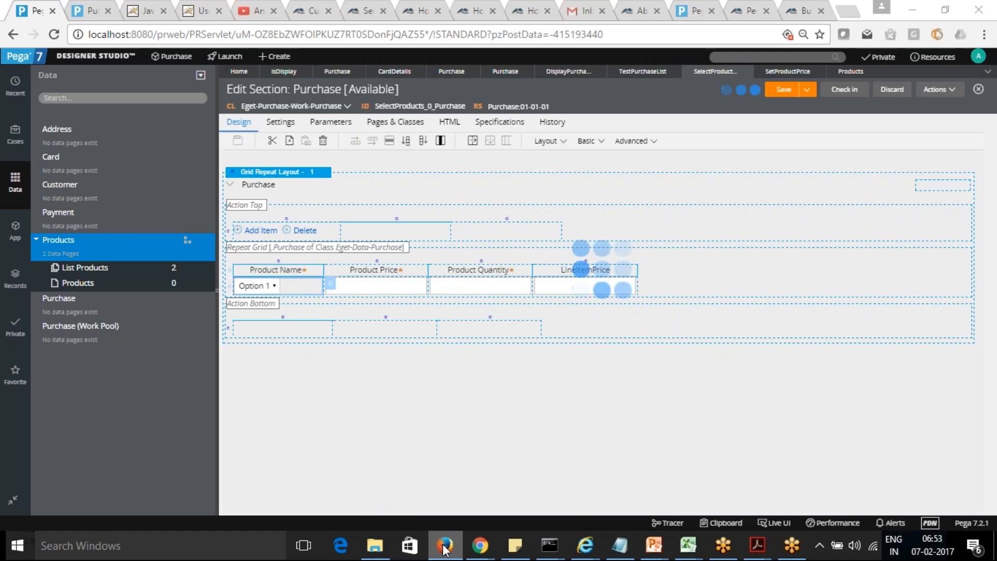
pyautogui.click(445, 546)
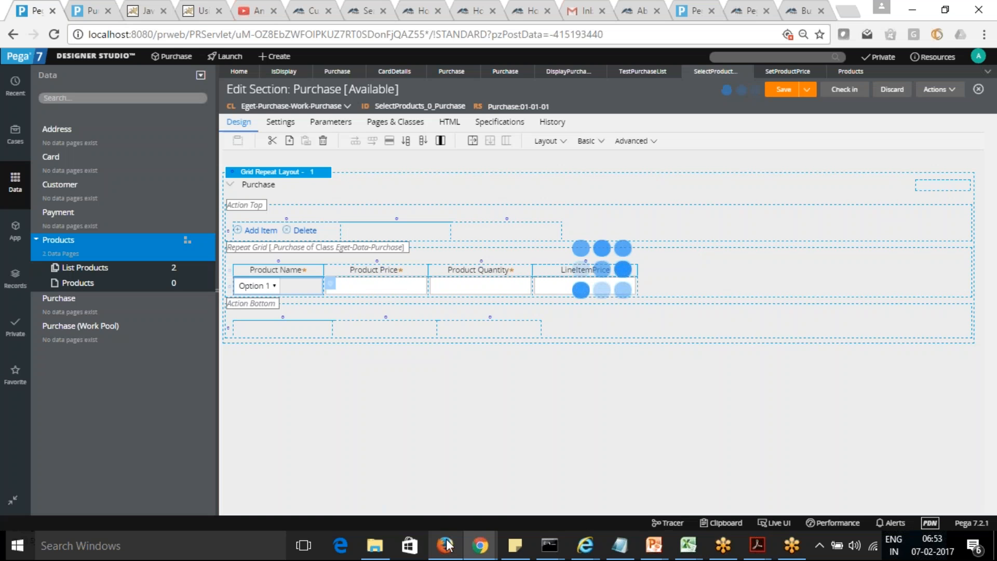
pyautogui.moveTo(483, 549)
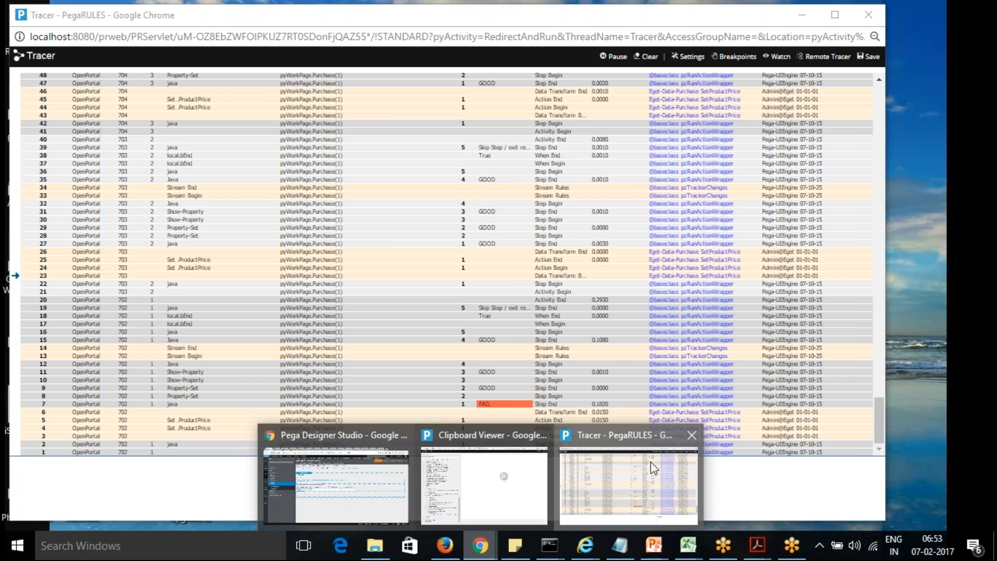
pyautogui.click(651, 462)
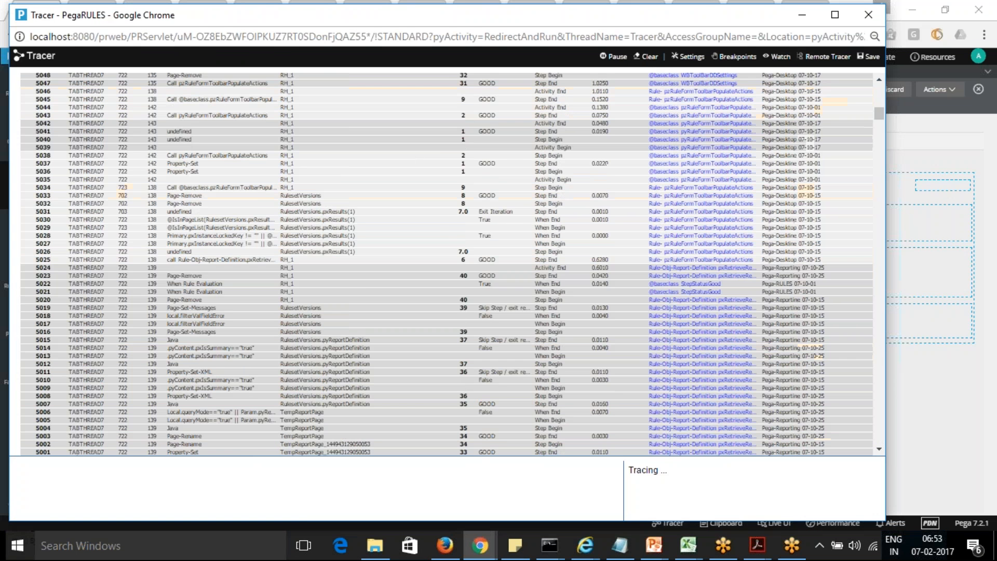
pyautogui.click(649, 57)
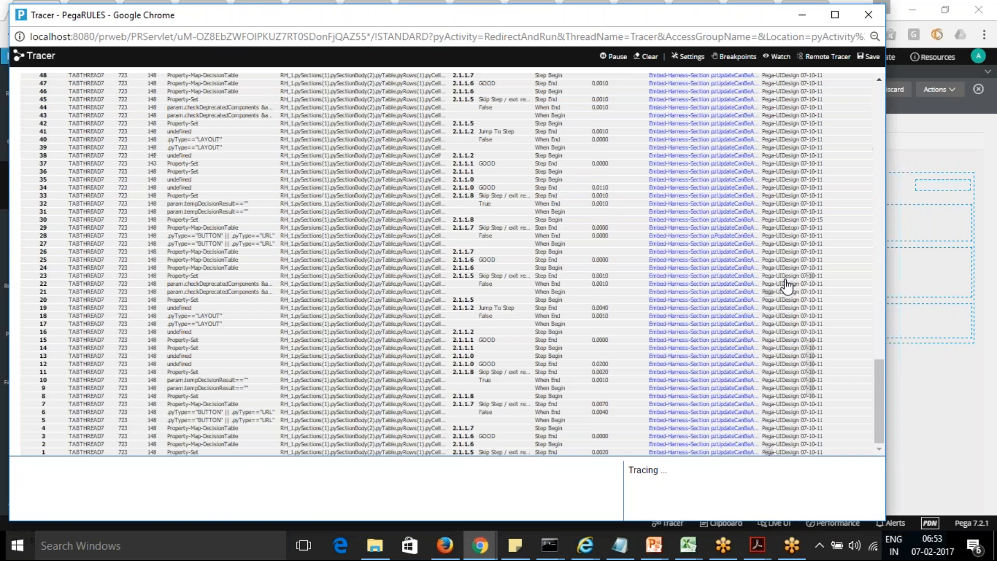
pyautogui.click(649, 57)
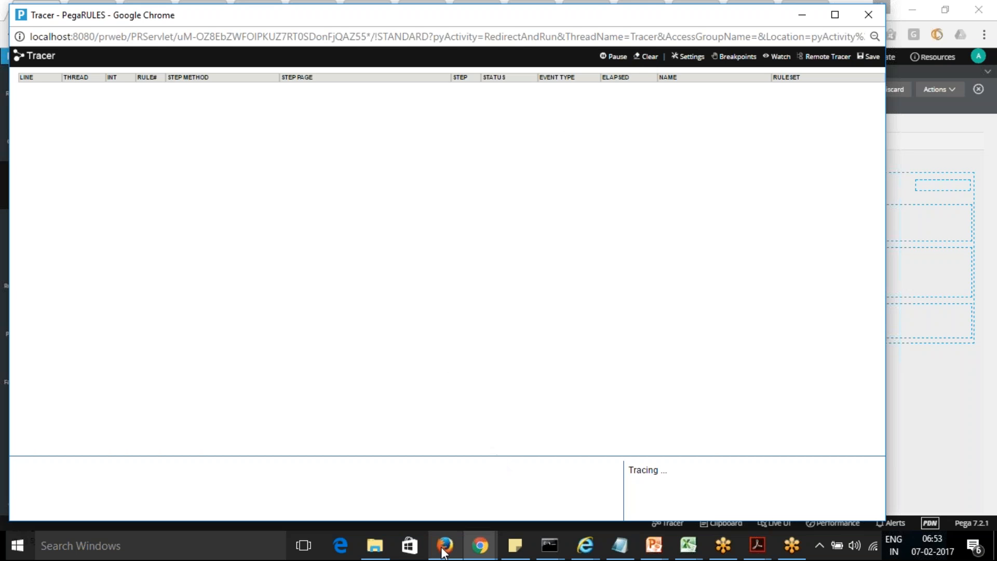
# Step: Return to the open Purchase case in the Case Worker portal and choose iPhone6S as the first row's product name
pyautogui.click(480, 546)
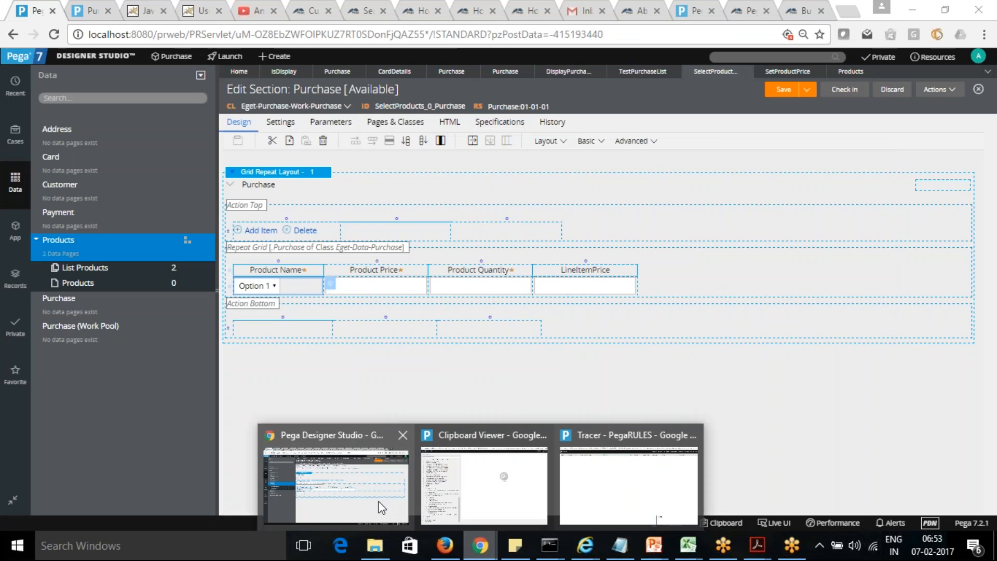
pyautogui.click(375, 502)
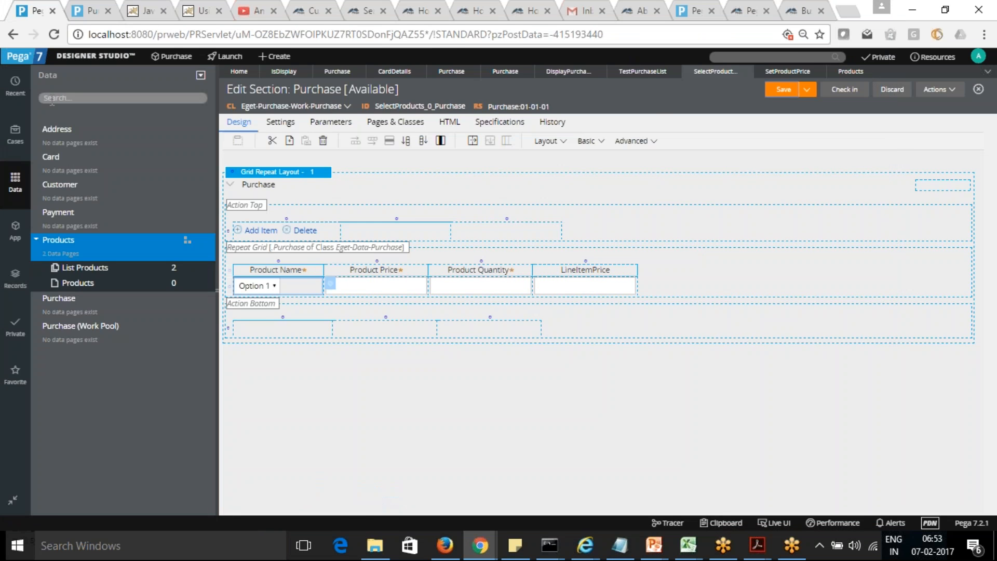
pyautogui.click(91, 10)
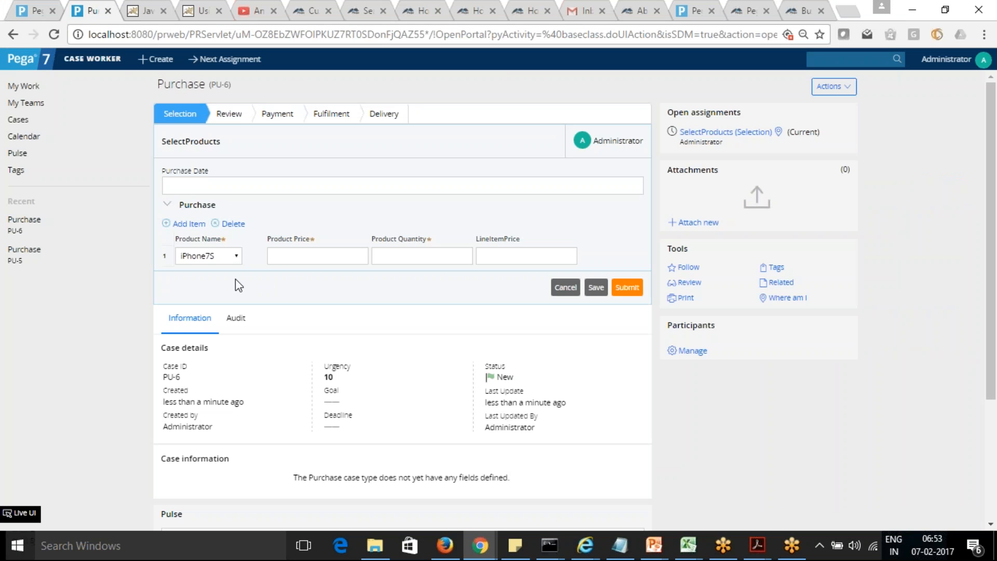
pyautogui.click(236, 256)
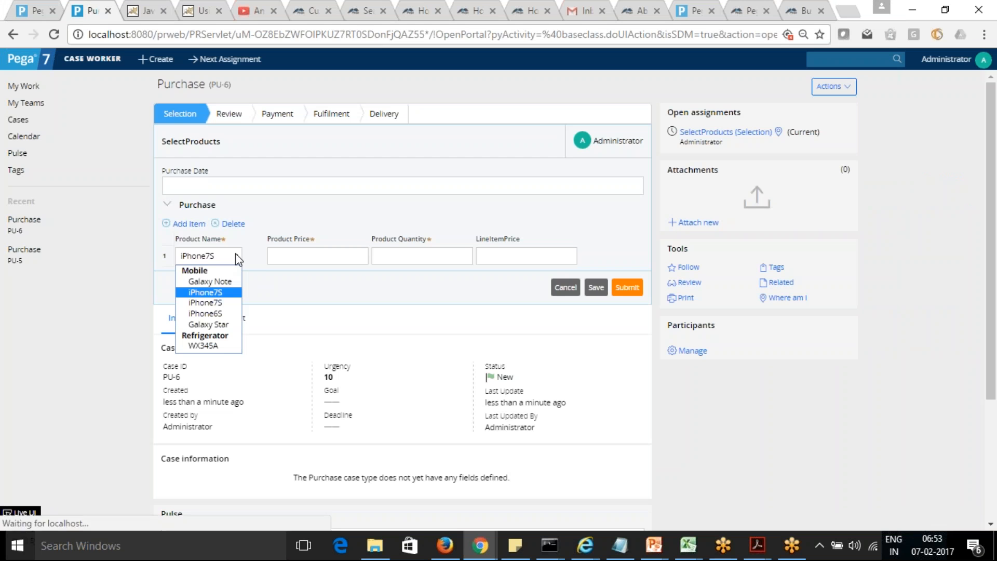
pyautogui.click(213, 313)
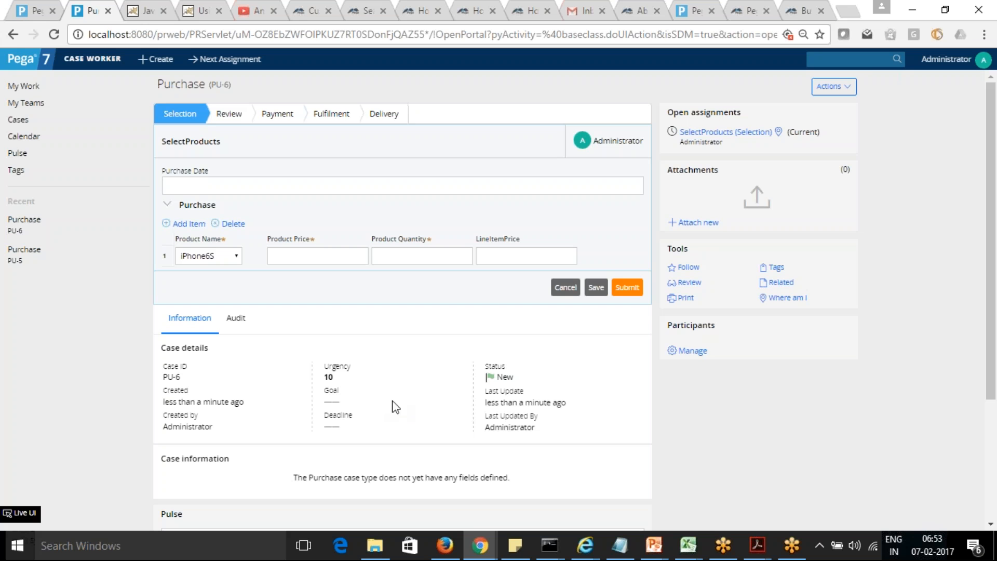
# Step: Look through the events recorded for the product choice in a maximized Tracer window
pyautogui.moveTo(480, 545)
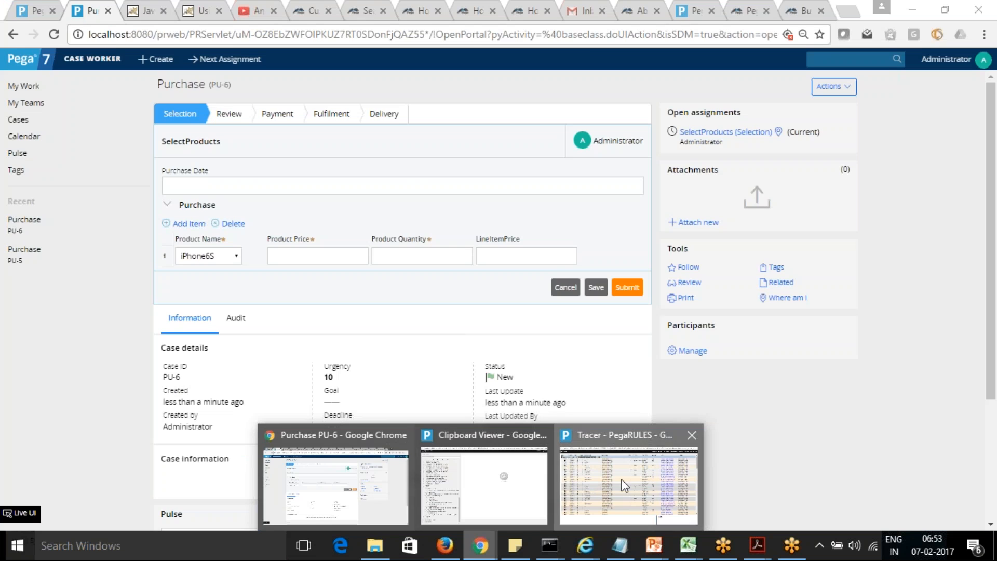
pyautogui.click(627, 491)
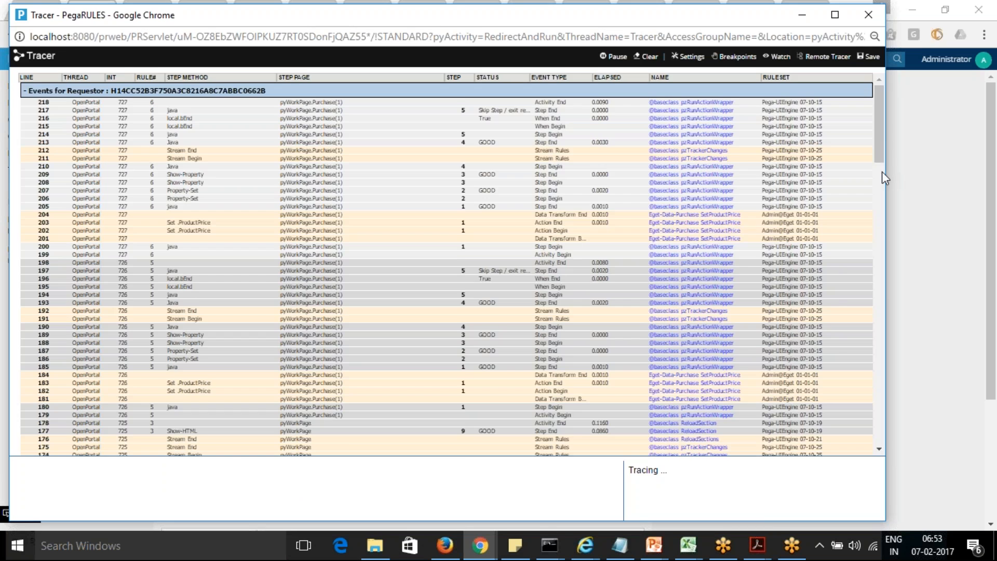
pyautogui.moveTo(880, 145); pyautogui.dragTo(886, 479)
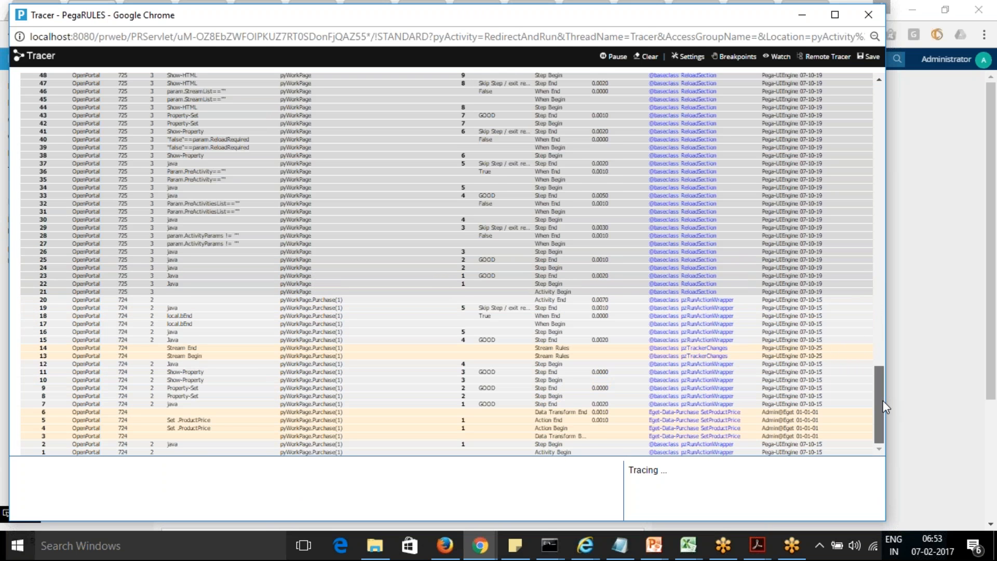
pyautogui.moveTo(880, 383); pyautogui.dragTo(876, 361)
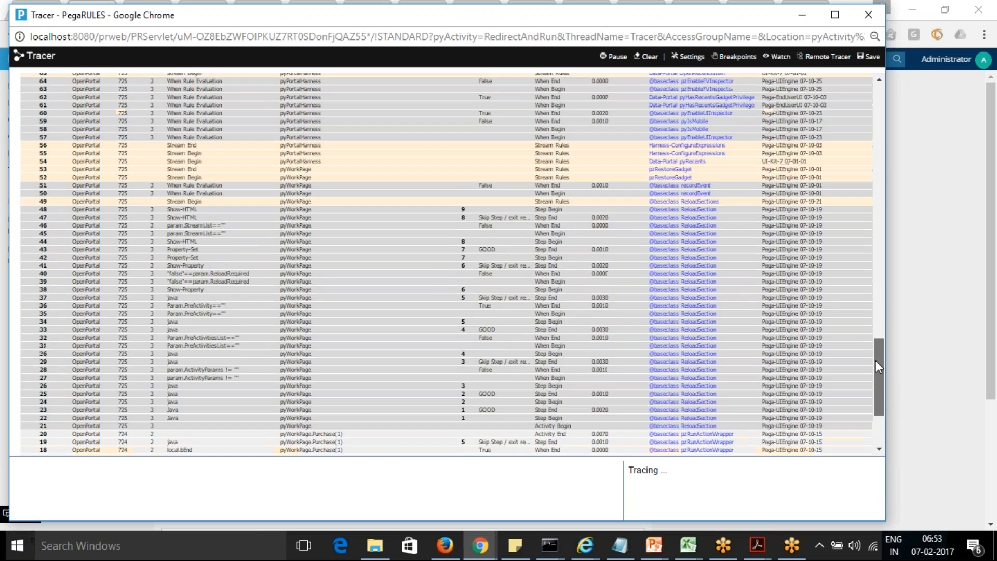
pyautogui.click(835, 15)
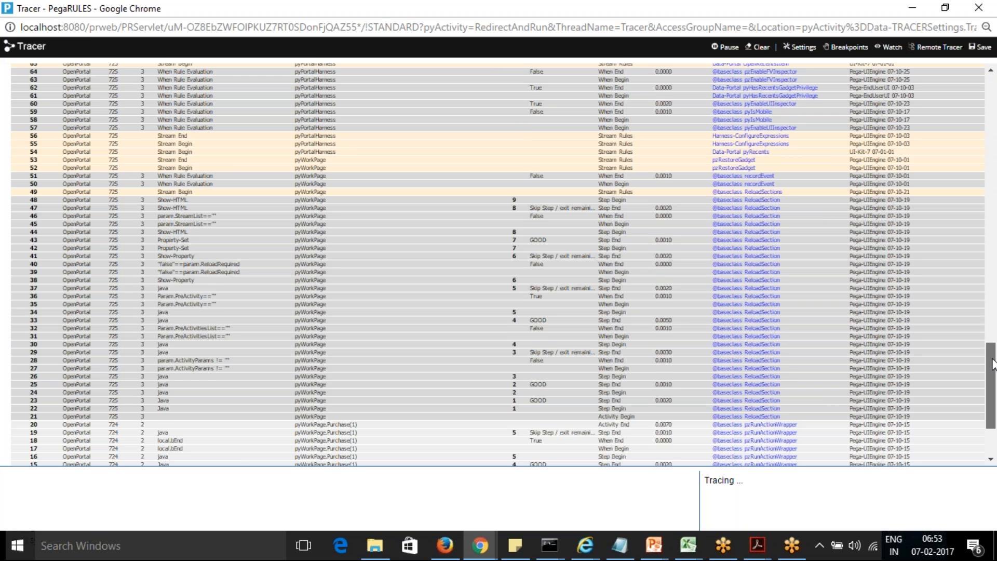
pyautogui.moveTo(993, 363); pyautogui.dragTo(968, 98)
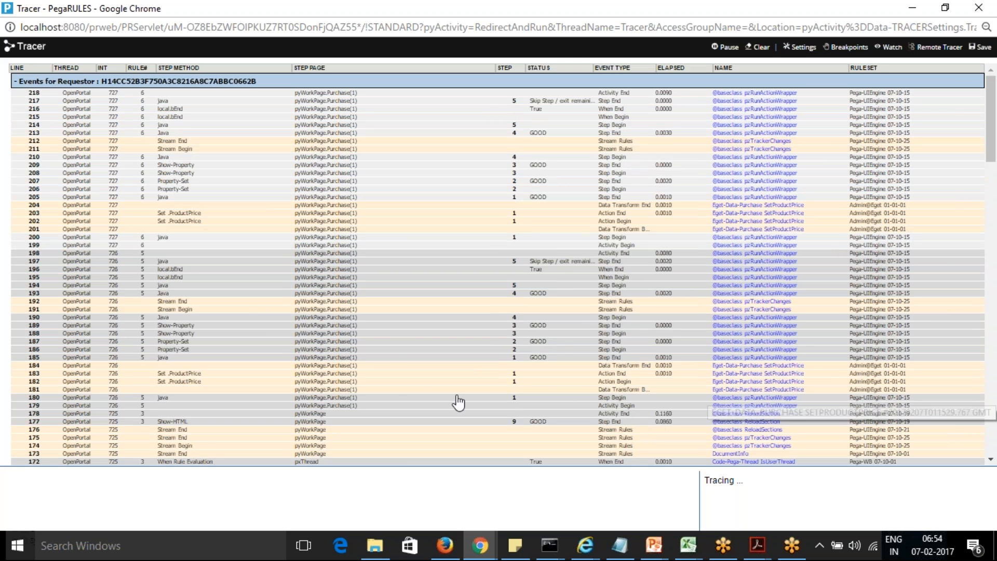
# Step: Examine the pyWorkPage.Purchase(1) step page properties for trace line 184 and the Activity End event on line 198
pyautogui.click(335, 368)
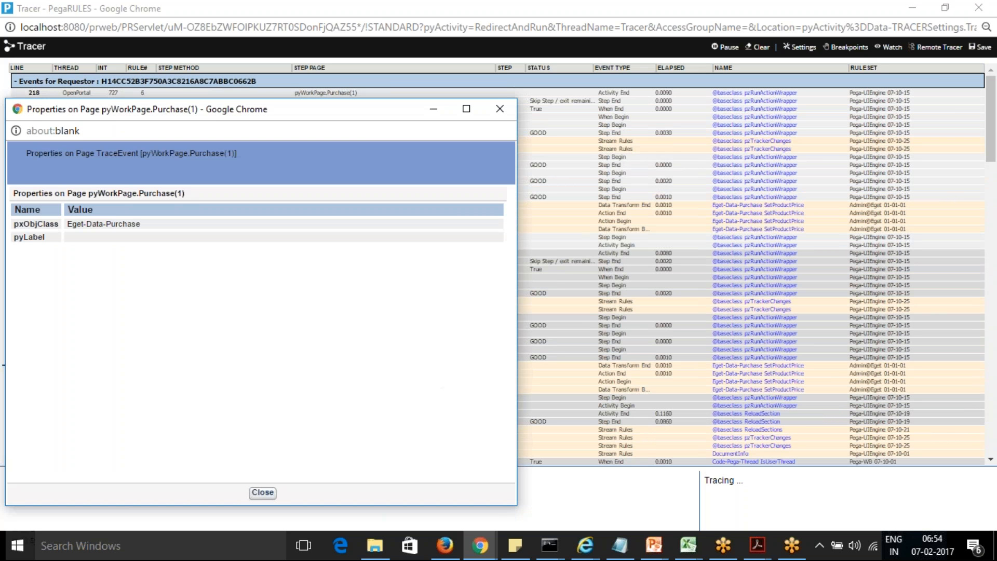
pyautogui.click(499, 109)
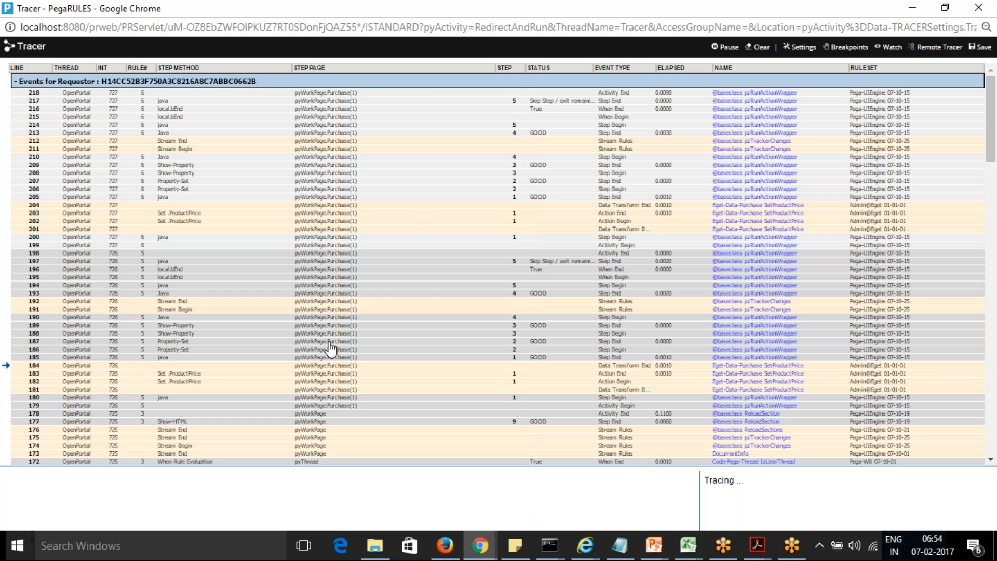
pyautogui.click(337, 257)
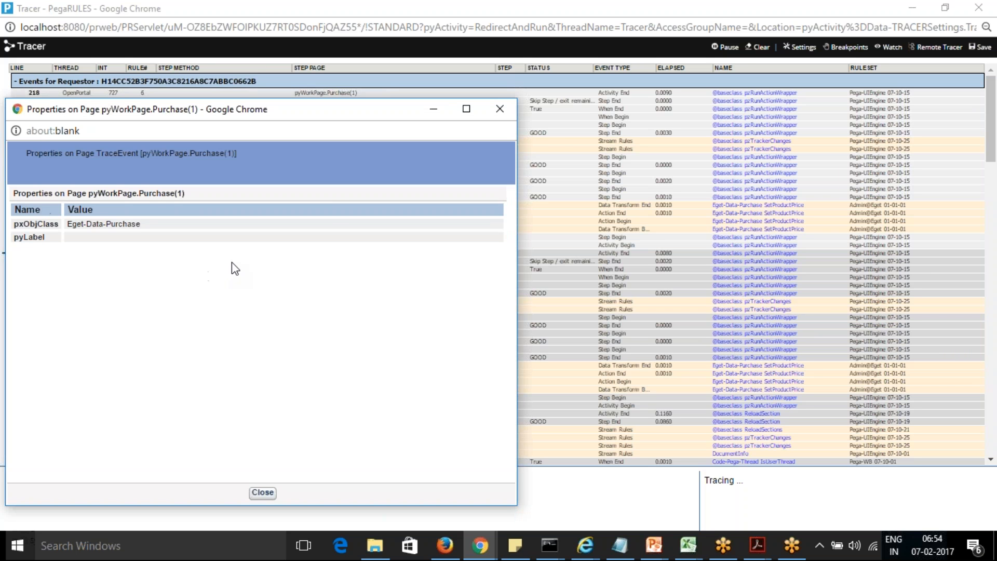
pyautogui.click(500, 109)
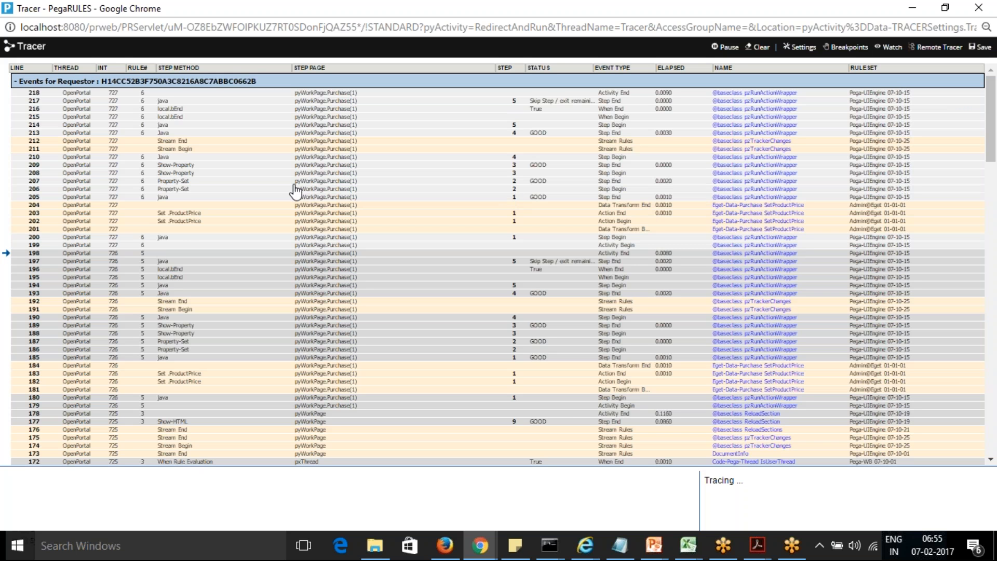
# Step: Read the trace event properties of the Set .ProductPrice Action End event on line 203, then close them
pyautogui.click(181, 213)
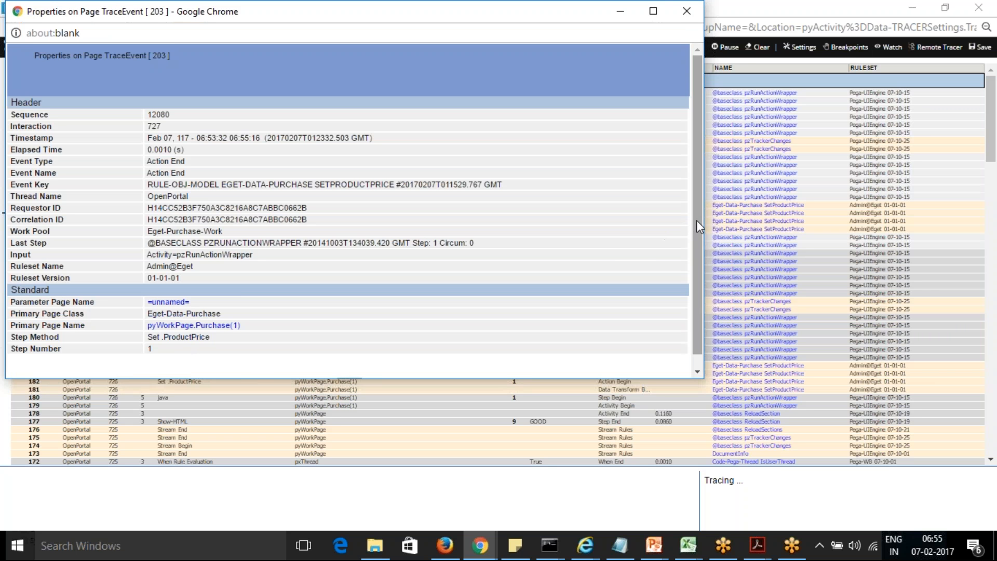
pyautogui.moveTo(699, 220); pyautogui.dragTo(698, 259)
pyautogui.scroll(1, 697, 230)
pyautogui.moveTo(325, 16); pyautogui.dragTo(358, 113)
pyautogui.click(721, 109)
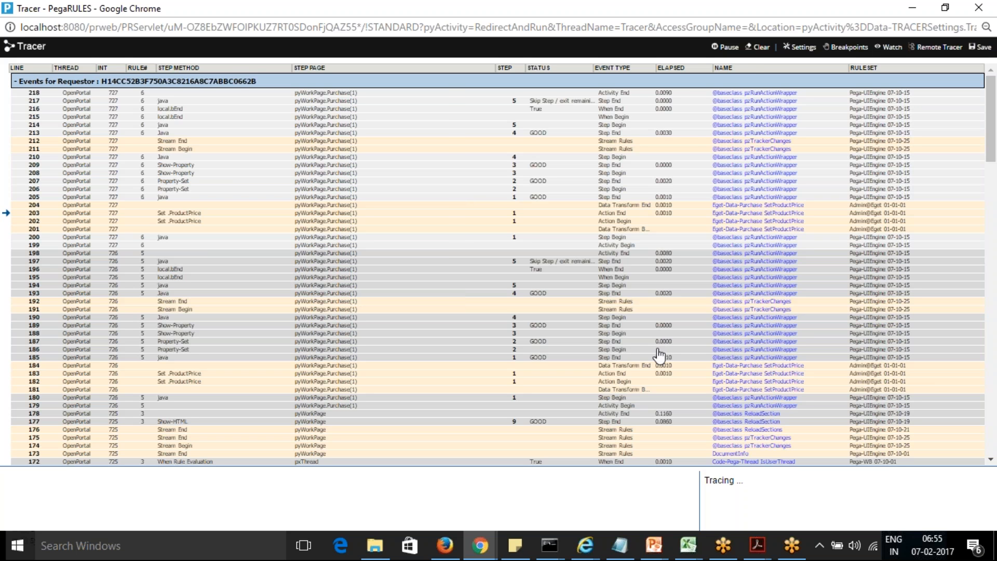
# Step: Clear the Tracer events and switch to the Clipboard Viewer window
pyautogui.click(762, 48)
pyautogui.hotkey('alt', 'Tab')
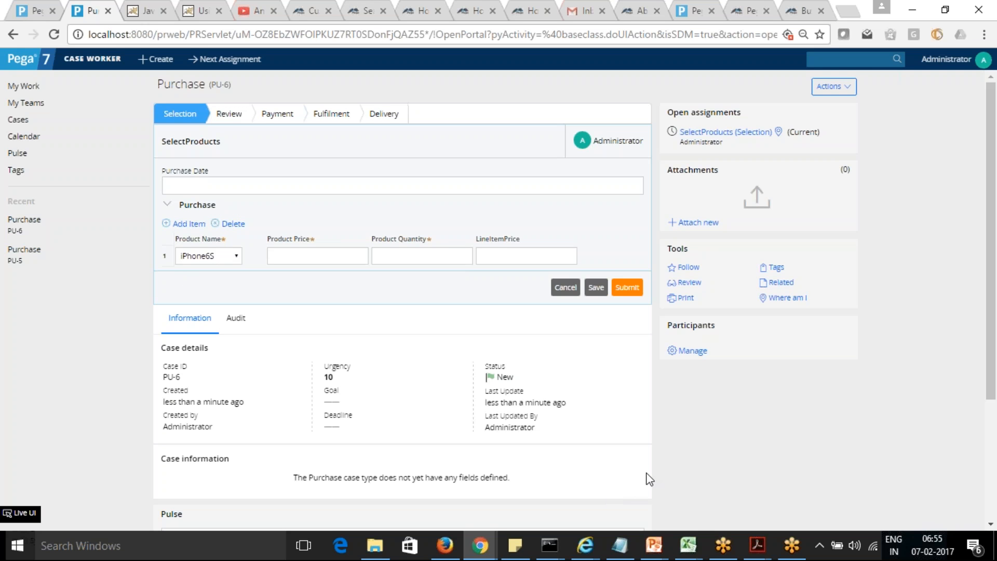
pyautogui.hotkey('alt', 'Tab')
pyautogui.hotkey('alt', 'Tab')
pyautogui.hotkey('alt', 'Tab')
pyautogui.hotkey('shift', 'alt', 'Tab')
pyautogui.moveTo(493, 545)
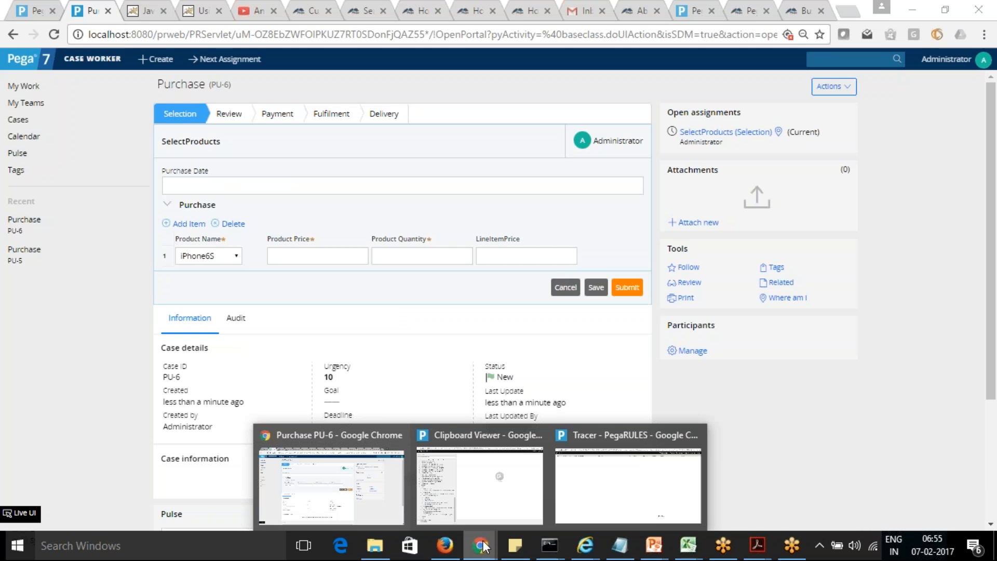
pyautogui.click(491, 476)
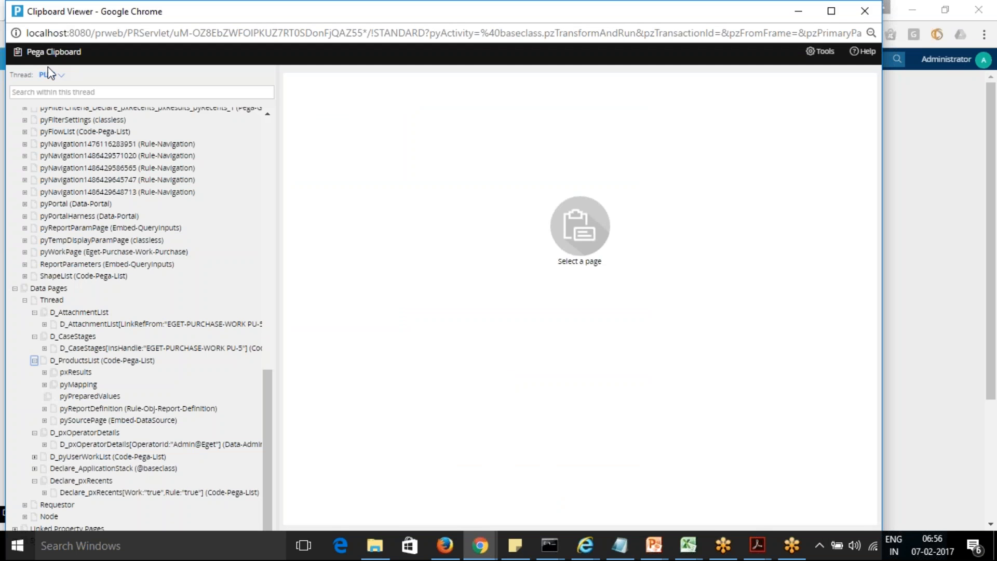
# Step: Load the PU-6 thread in the clipboard, and pause and clear the Tracer
pyautogui.click(48, 75)
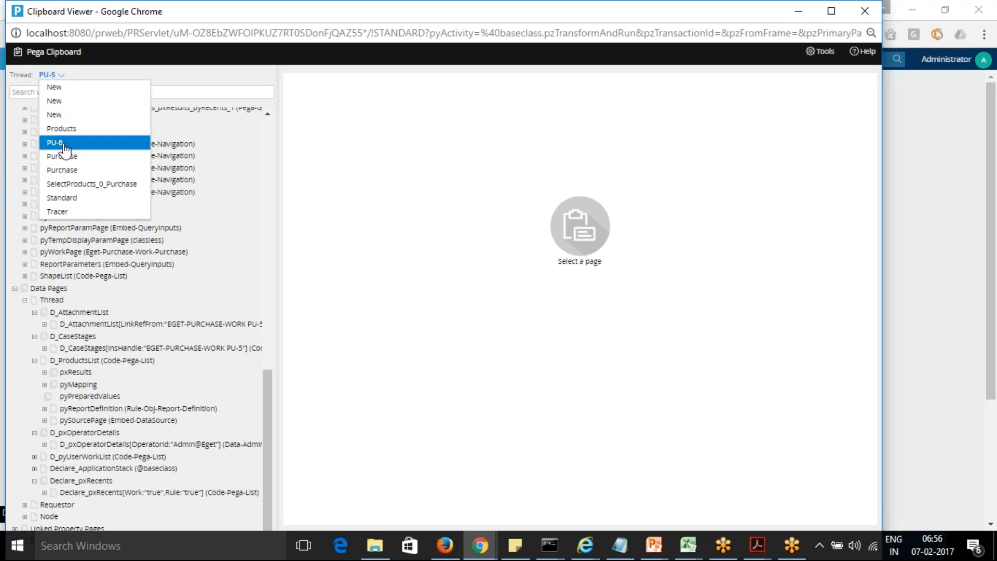
pyautogui.click(64, 144)
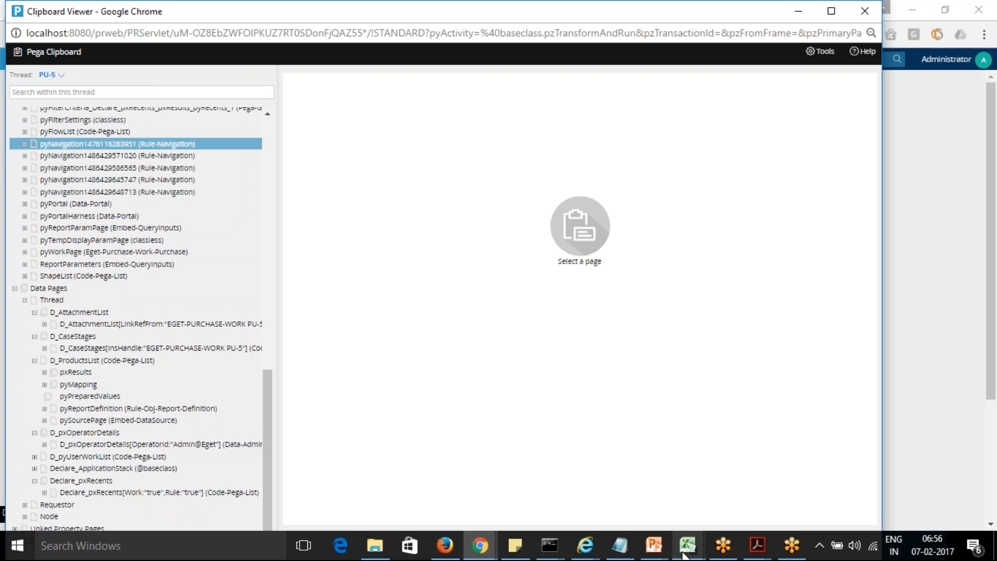
pyautogui.moveTo(480, 545)
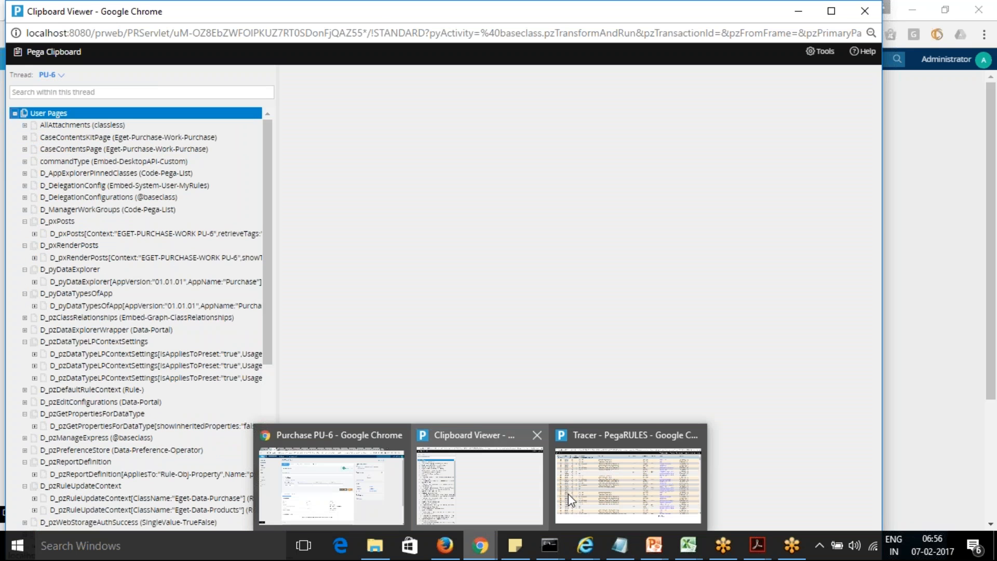
pyautogui.click(611, 487)
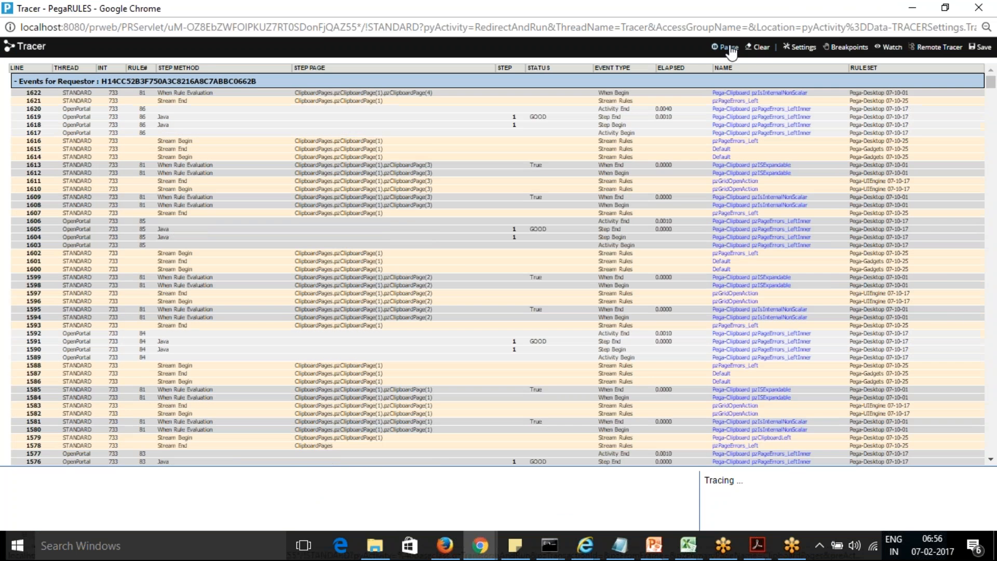
pyautogui.click(731, 51)
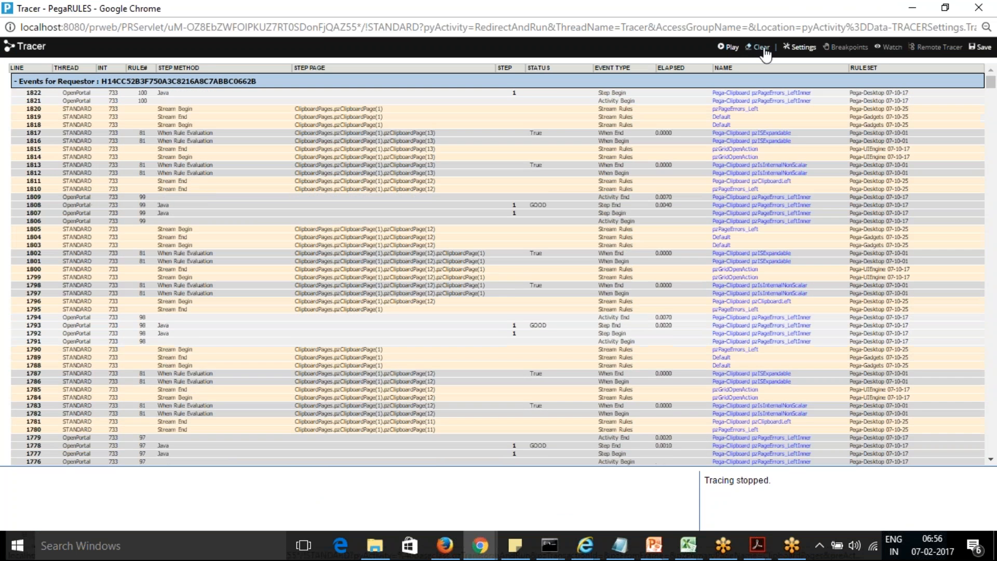
pyautogui.click(760, 47)
pyautogui.click(926, 8)
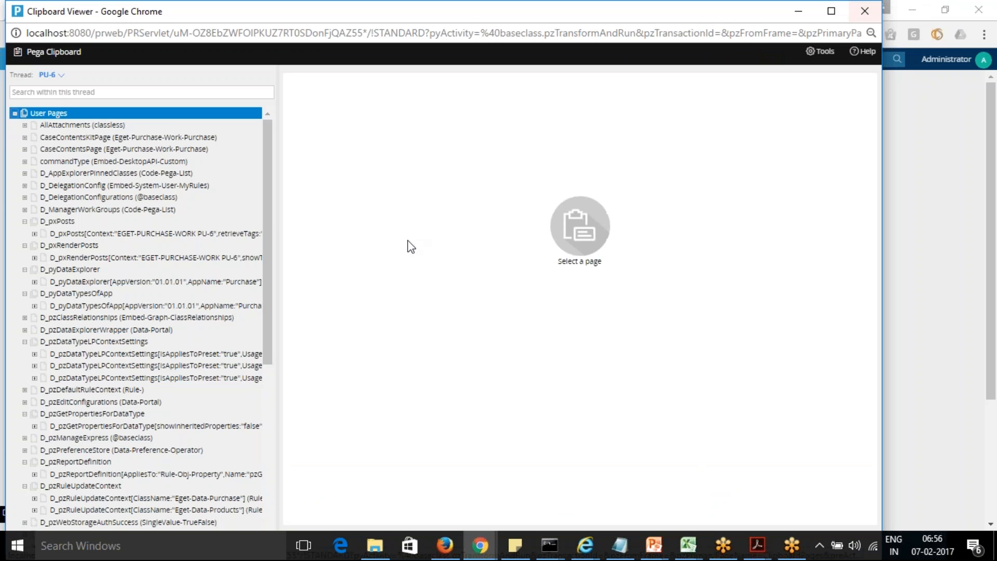
# Step: Examine the properties of pyWorkPage in the PU-6 thread
pyautogui.scroll(-3, 271, 192)
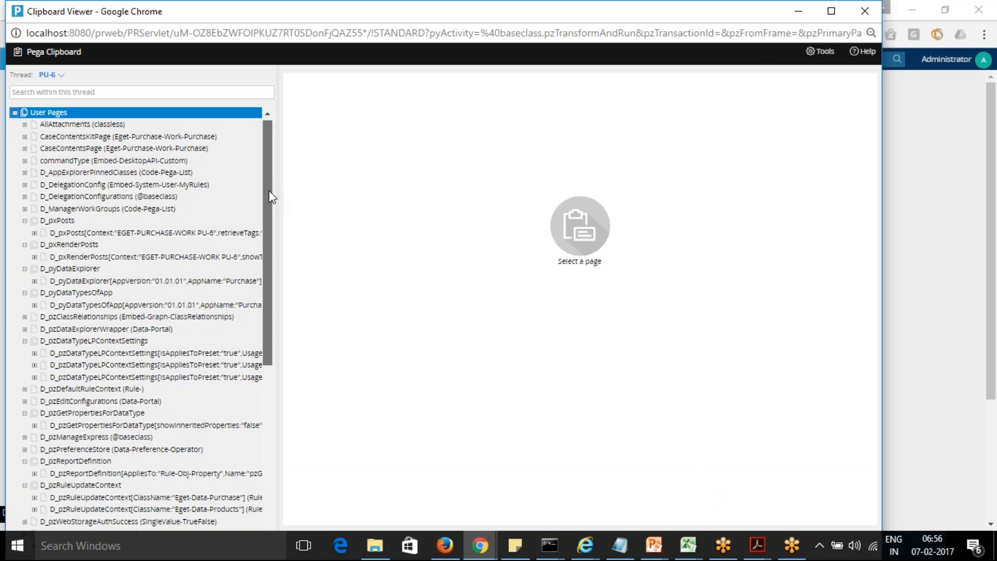
pyautogui.moveTo(270, 317); pyautogui.dragTo(270, 449)
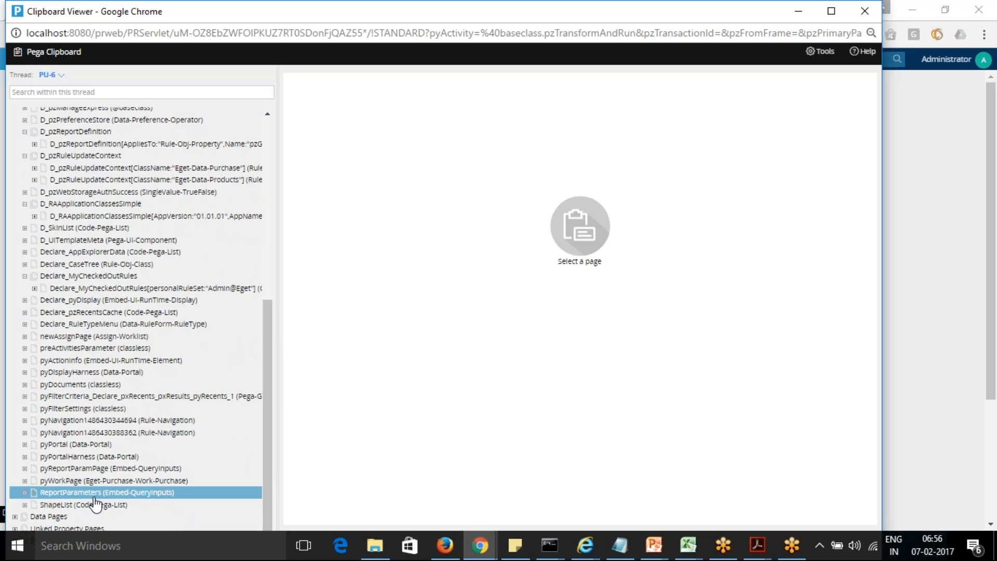
pyautogui.click(95, 481)
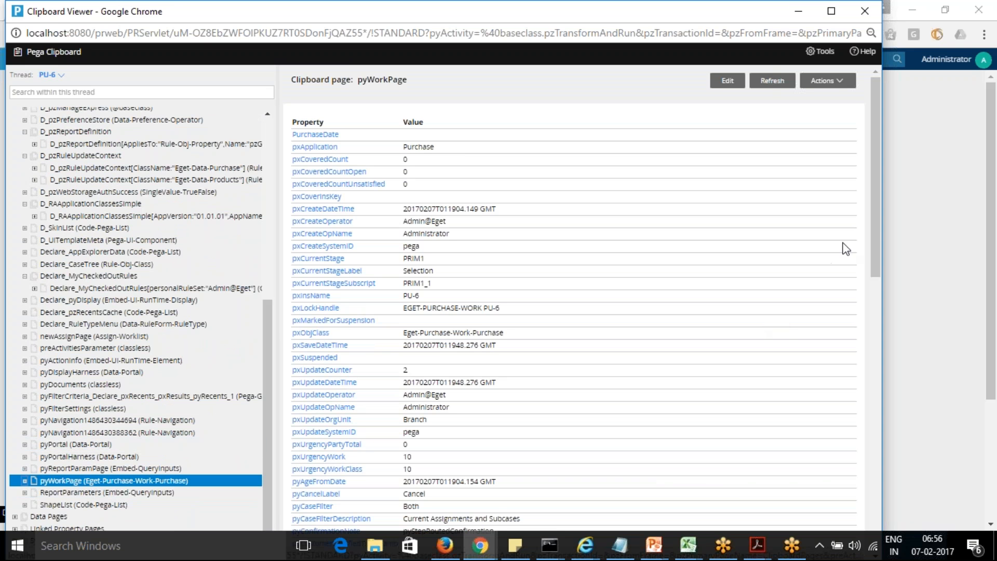
pyautogui.moveTo(875, 229); pyautogui.dragTo(886, 495)
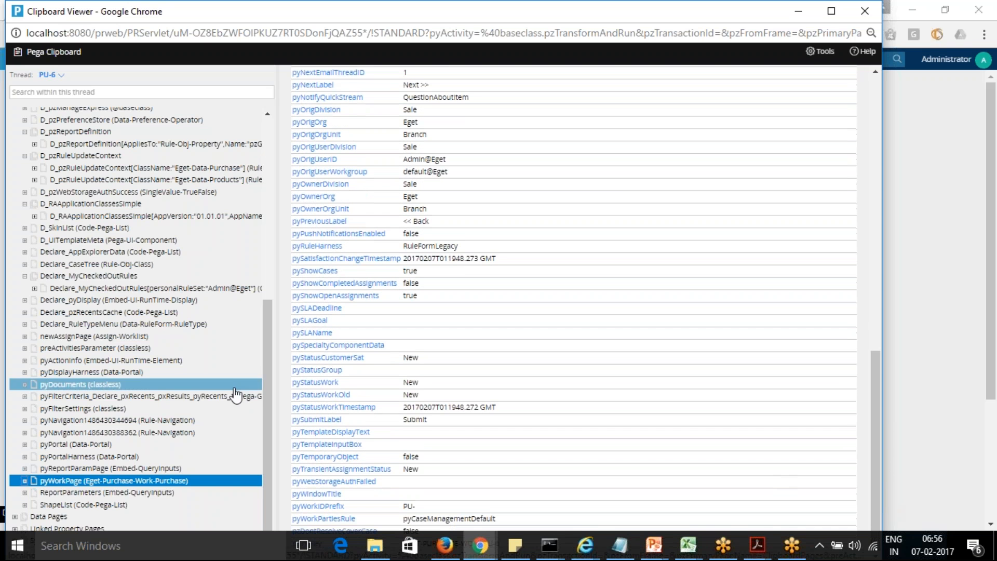
# Step: Examine the property values of the Purchase(1) page embedded in pyWorkPage
pyautogui.click(25, 480)
pyautogui.moveTo(267, 426); pyautogui.dragTo(268, 499)
pyautogui.click(37, 376)
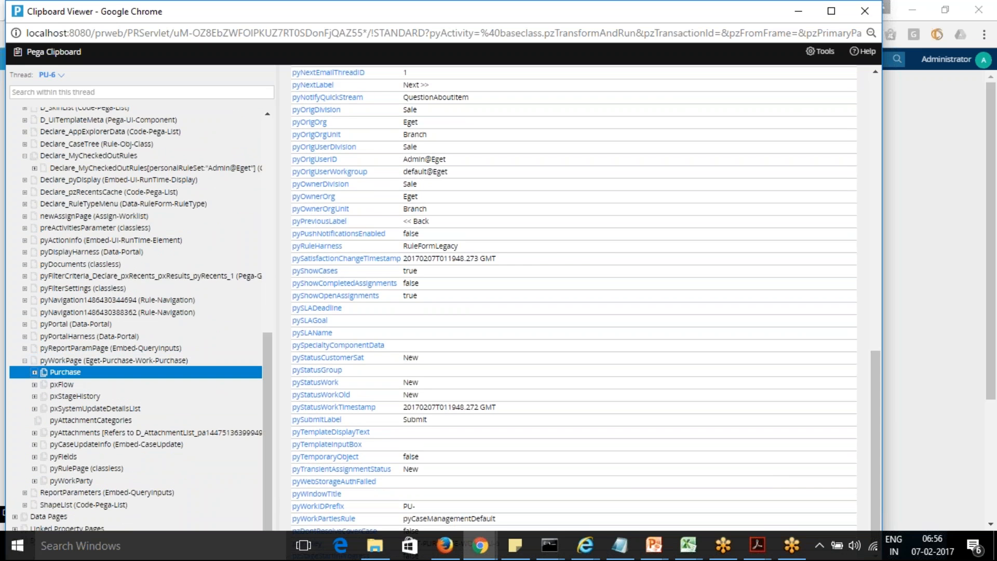
pyautogui.click(35, 372)
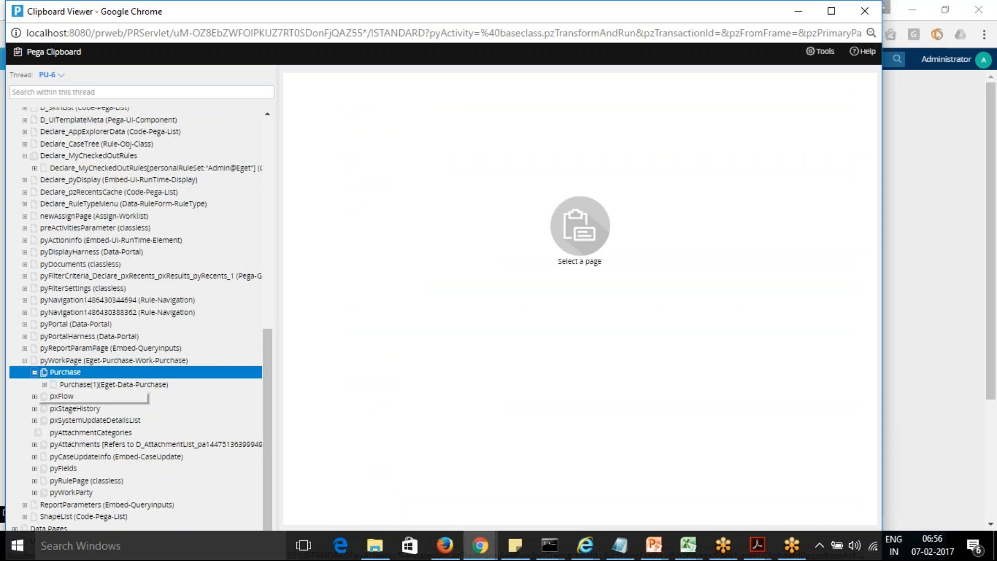
pyautogui.click(83, 385)
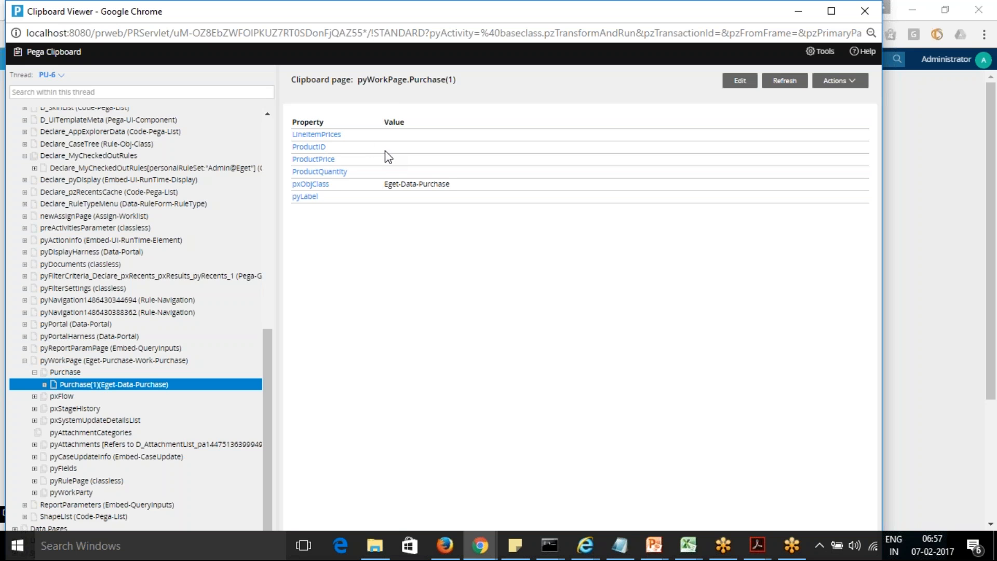
pyautogui.click(44, 384)
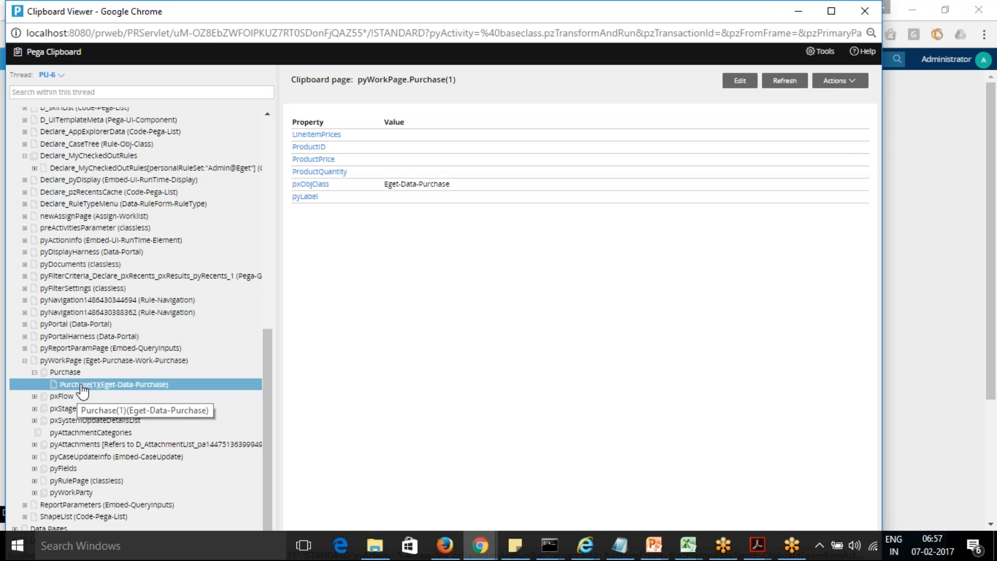
# Step: Return to the PU-6 purchase case and add two more rows to its Purchase grid
pyautogui.hotkey('alt', 'Tab')
pyautogui.hotkey('alt', 'Tab')
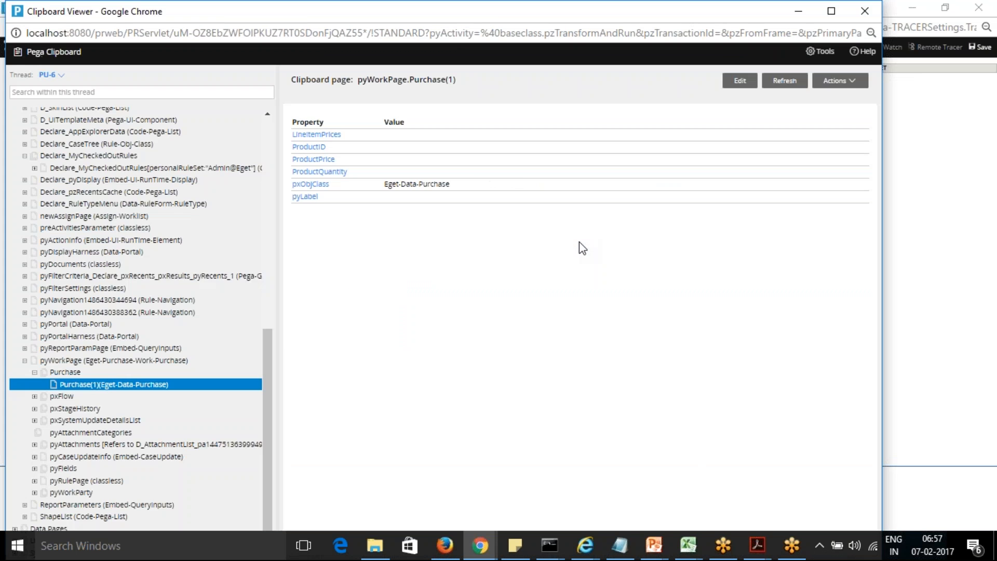
pyautogui.hotkey('alt', 'Tab')
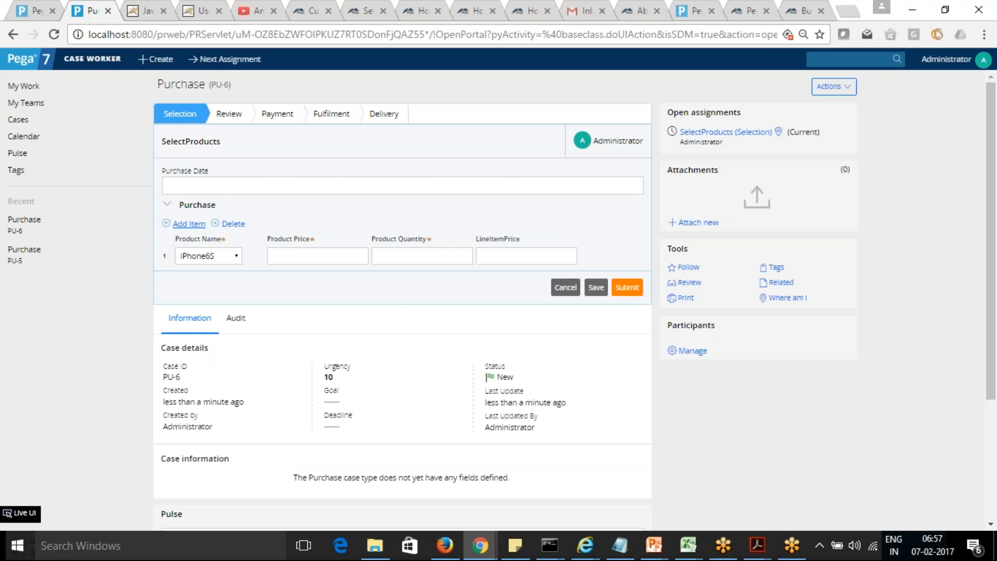
pyautogui.click(189, 224)
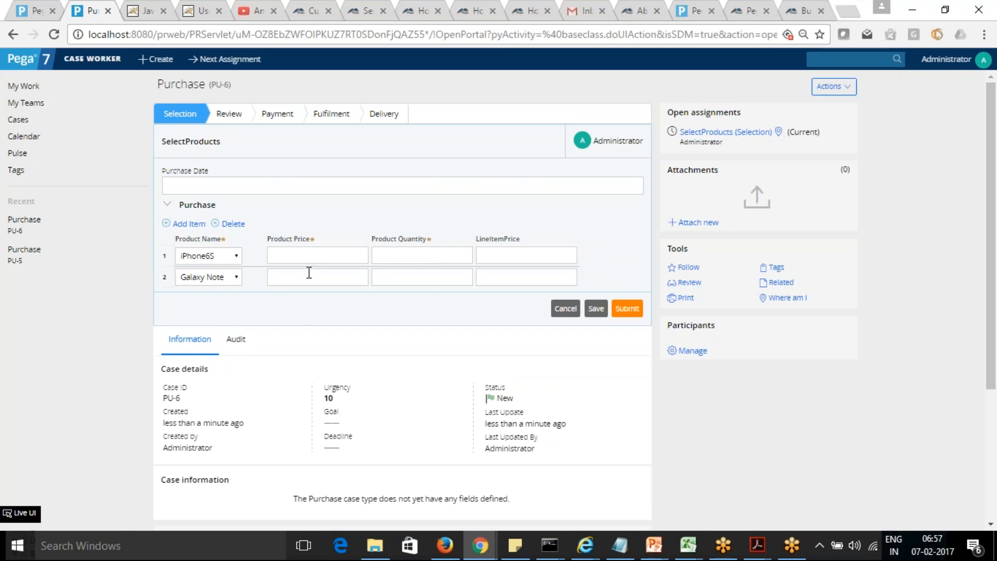
pyautogui.click(185, 224)
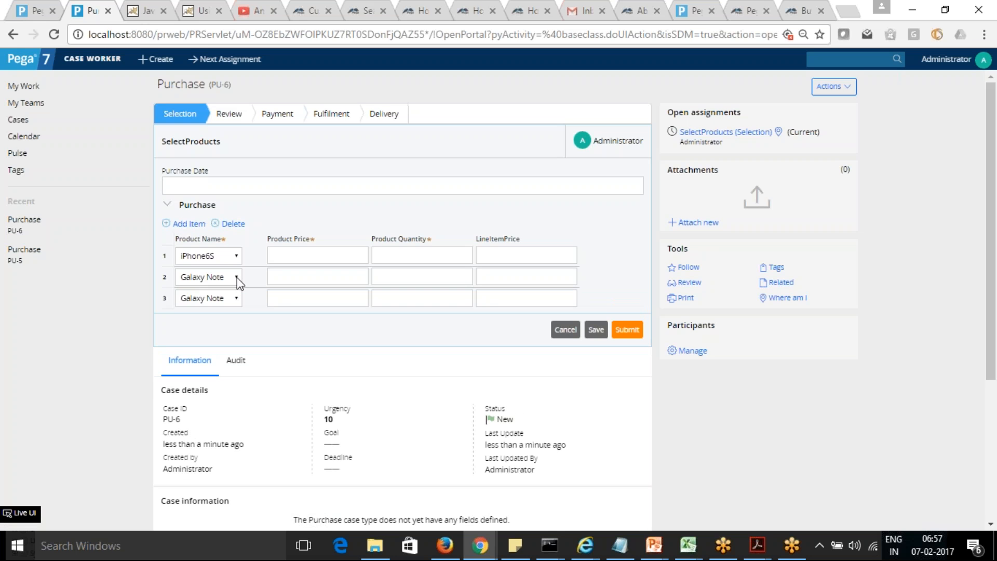
# Step: Choose WX345A as the product in the first row of the Purchase grid
pyautogui.click(236, 278)
pyautogui.click(208, 281)
pyautogui.click(207, 262)
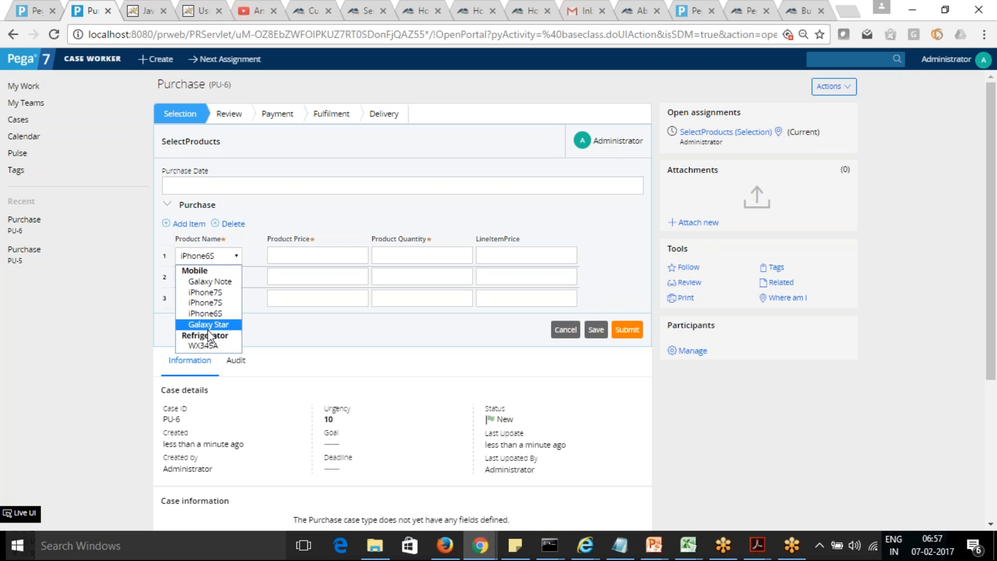
pyautogui.click(208, 346)
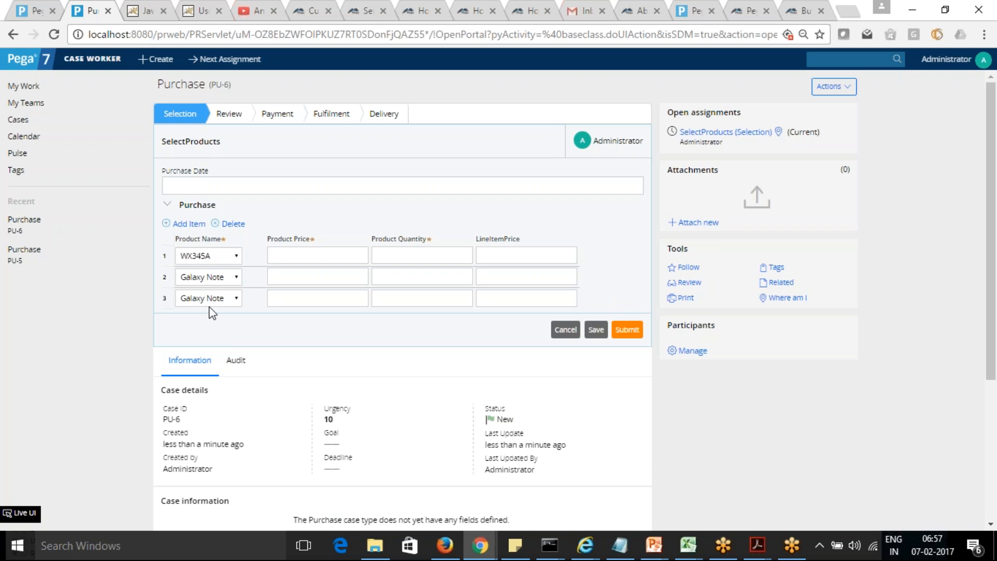
pyautogui.click(203, 276)
pyautogui.click(204, 277)
pyautogui.click(205, 259)
pyautogui.click(205, 260)
pyautogui.click(240, 276)
pyautogui.click(240, 276)
pyautogui.click(227, 278)
pyautogui.click(227, 278)
pyautogui.click(227, 279)
pyautogui.click(227, 278)
pyautogui.click(227, 278)
pyautogui.click(227, 279)
pyautogui.click(227, 278)
pyautogui.click(227, 277)
# Step: Remove the Click event from the Product Name dropdown's action set in the SelectProducts section and save the section
pyautogui.click(29, 12)
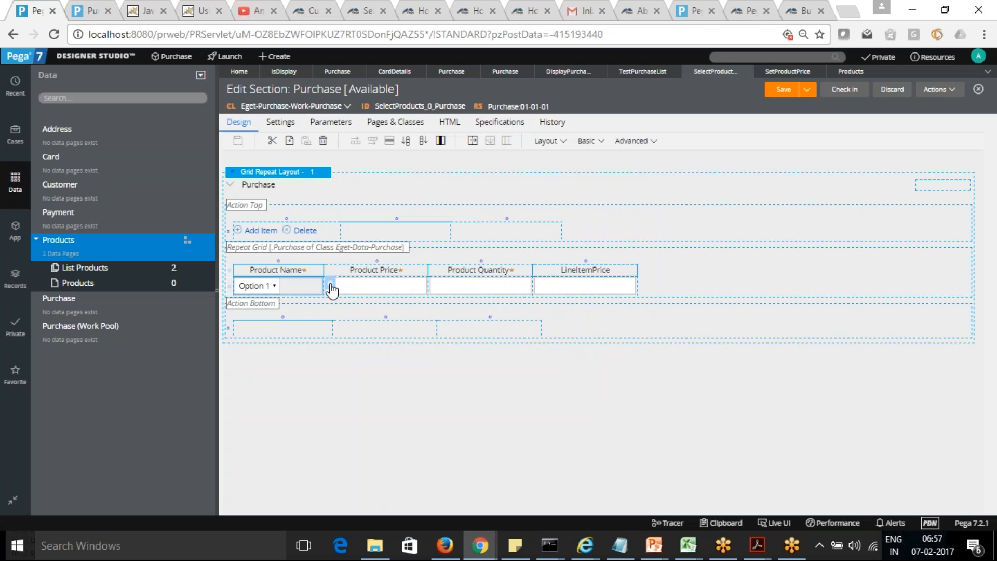
pyautogui.click(330, 286)
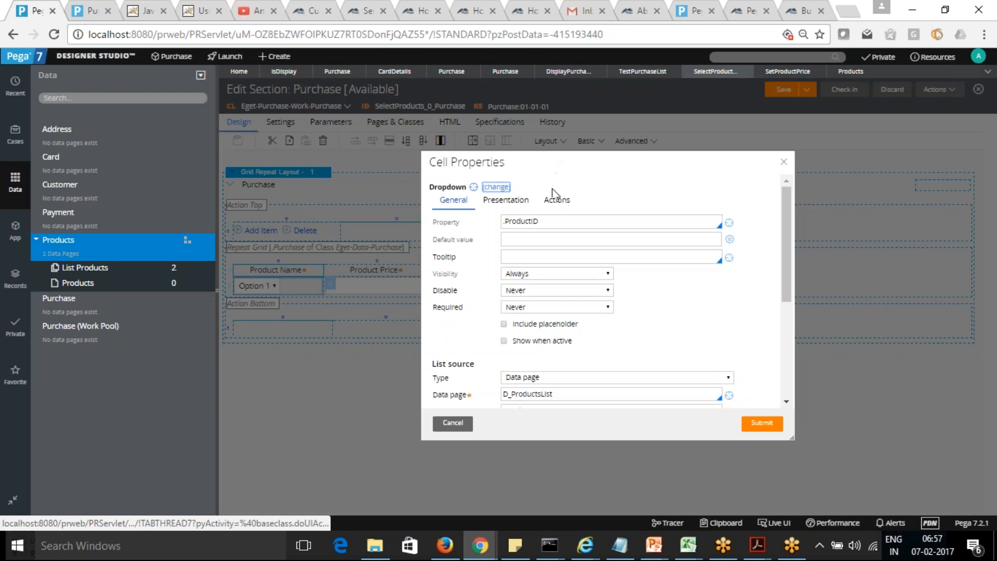
pyautogui.click(555, 201)
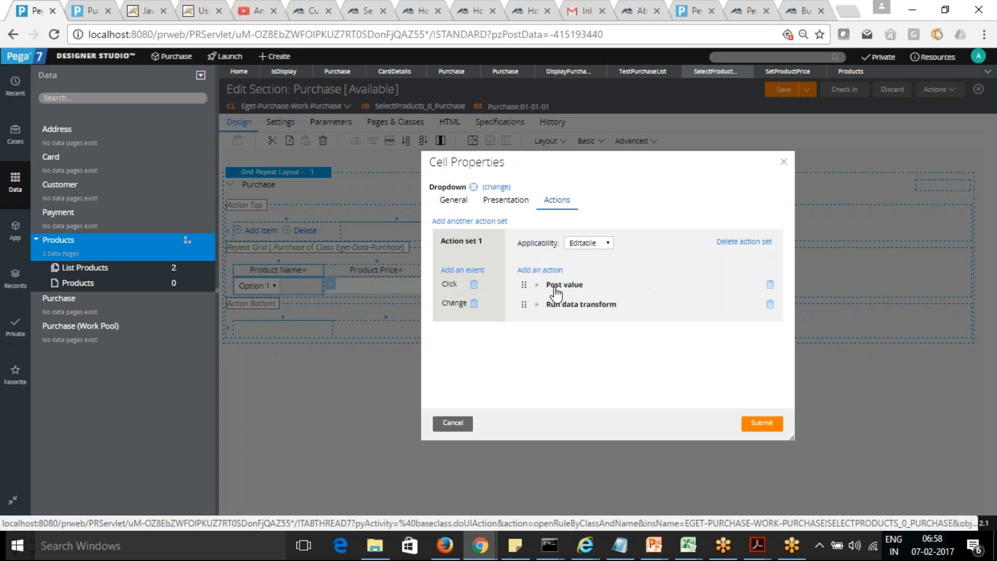
pyautogui.click(474, 285)
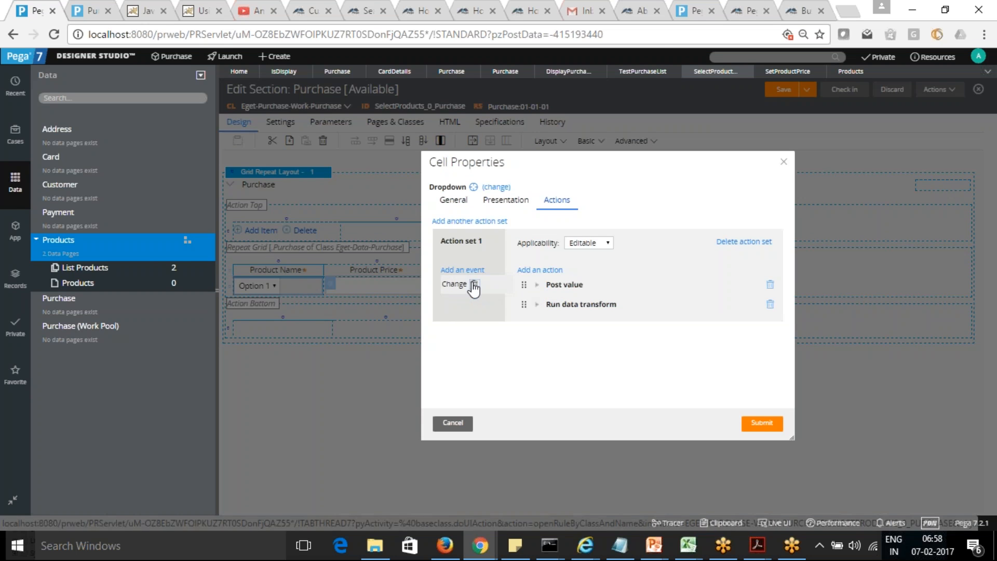
pyautogui.click(762, 424)
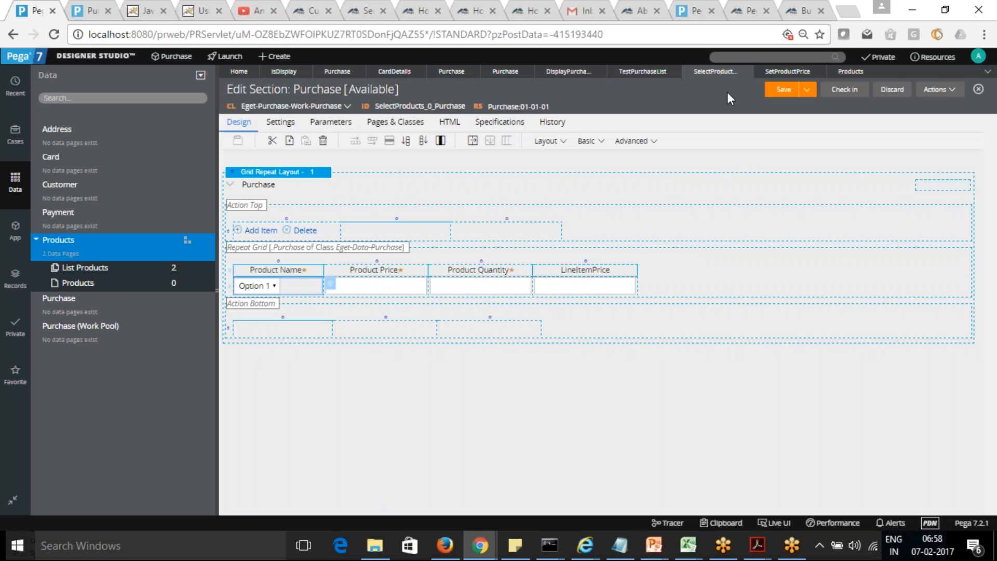
pyautogui.click(783, 91)
# Step: Refresh the PU-6 case and choose WX345A as the product in the first Purchase row
pyautogui.click(94, 12)
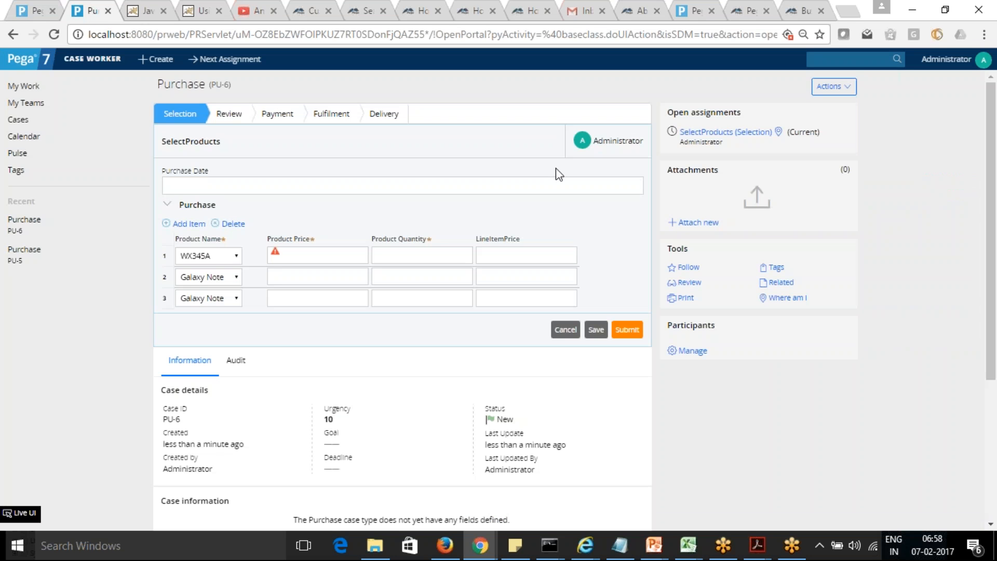
pyautogui.click(845, 87)
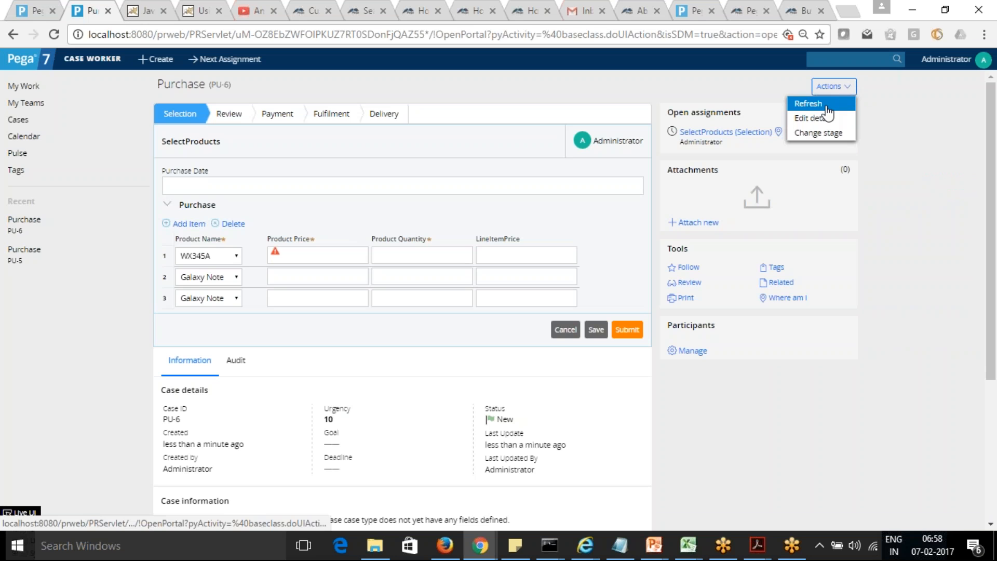
pyautogui.click(811, 104)
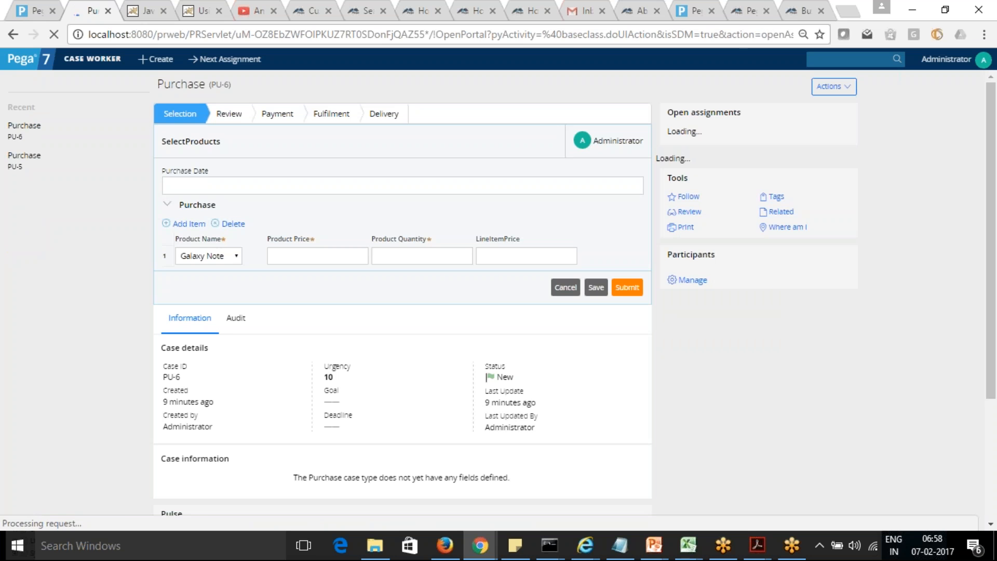
pyautogui.click(237, 258)
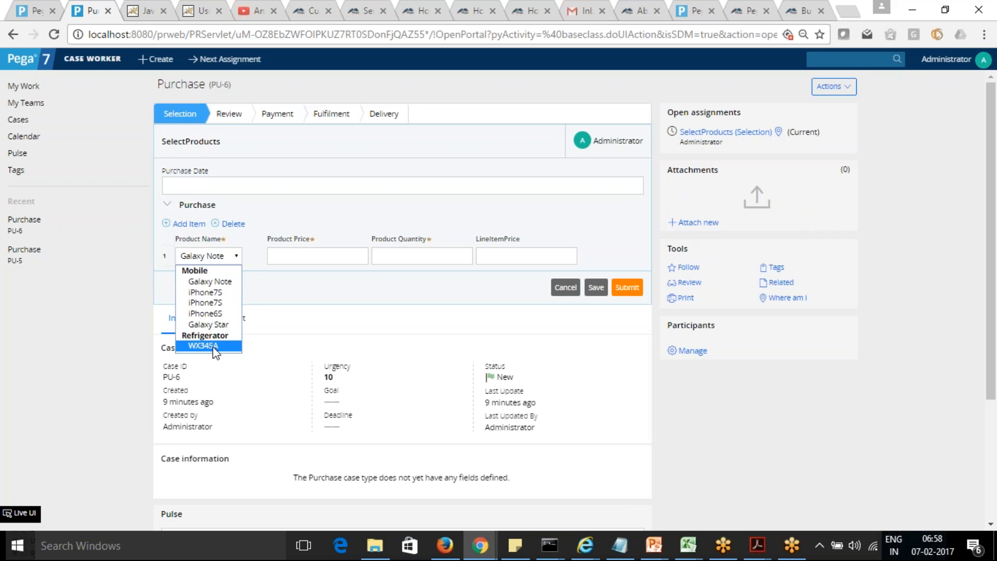
pyautogui.click(214, 346)
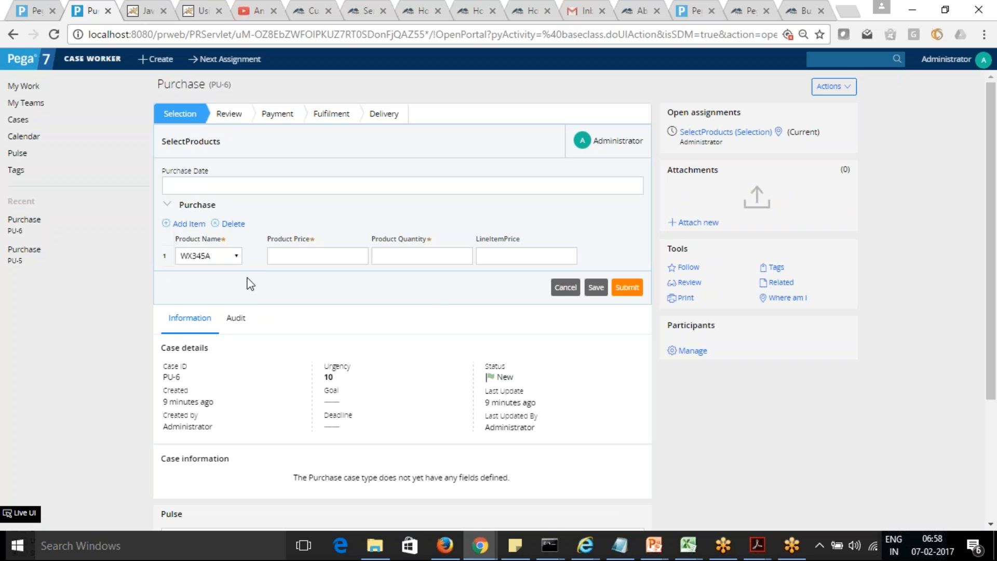
# Step: Enter a product price of 10000 and a quantity of 1 in the first Purchase row
pyautogui.press('Tab')
pyautogui.write('110000')
pyautogui.press('Tab')
pyautogui.press('Tab')
# Step: Add a second Purchase row with a product price of 5000 and a quantity of 1
pyautogui.click(193, 227)
pyautogui.click(300, 277)
pyautogui.write('5000')
pyautogui.press('Tab')
pyautogui.write('1')
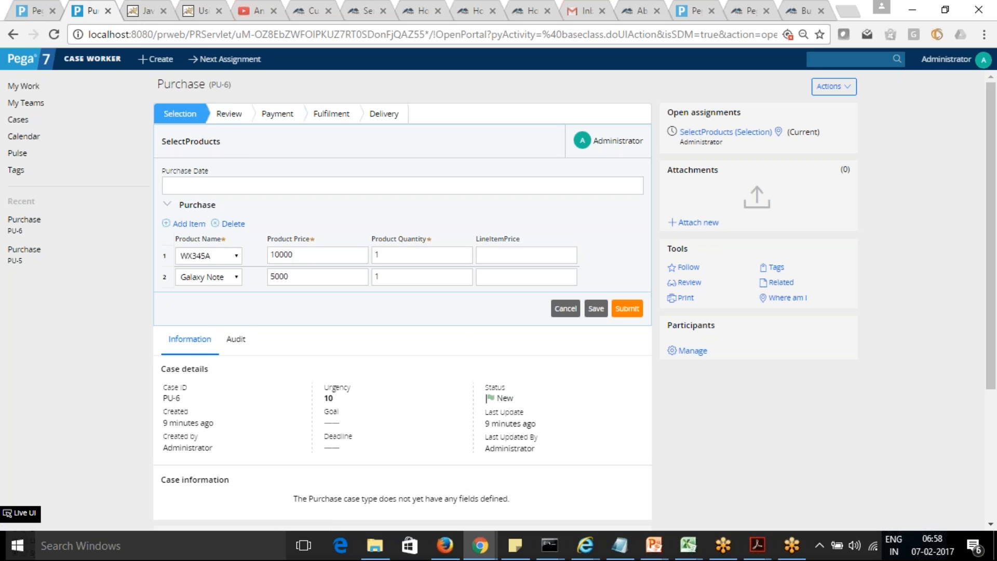
# Step: Reload the PU-6 thread in the Clipboard Viewer and inspect Purchase(1) and Purchase(2) under pyWorkPage
pyautogui.moveTo(481, 545)
pyautogui.moveTo(501, 500)
pyautogui.click(491, 483)
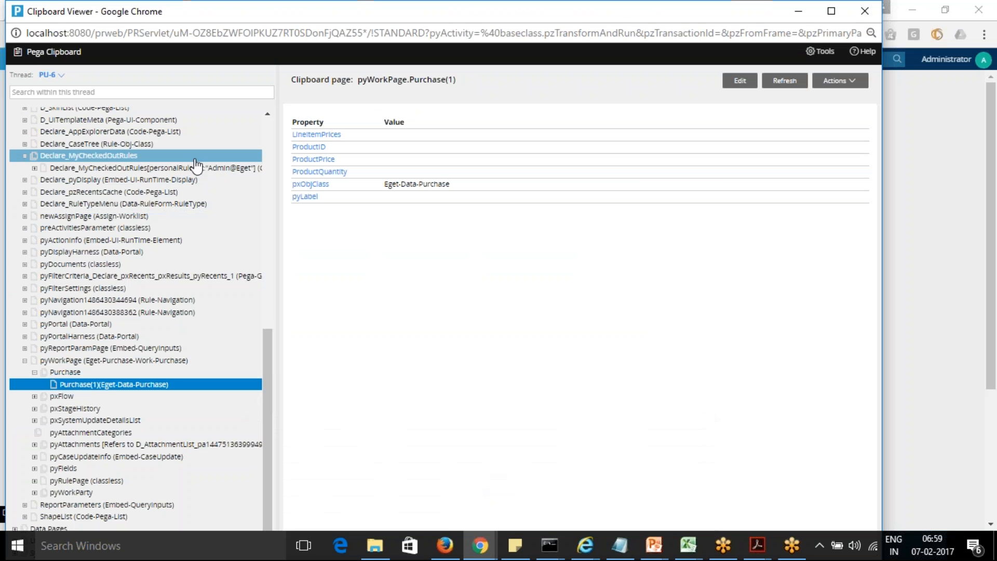
pyautogui.click(46, 75)
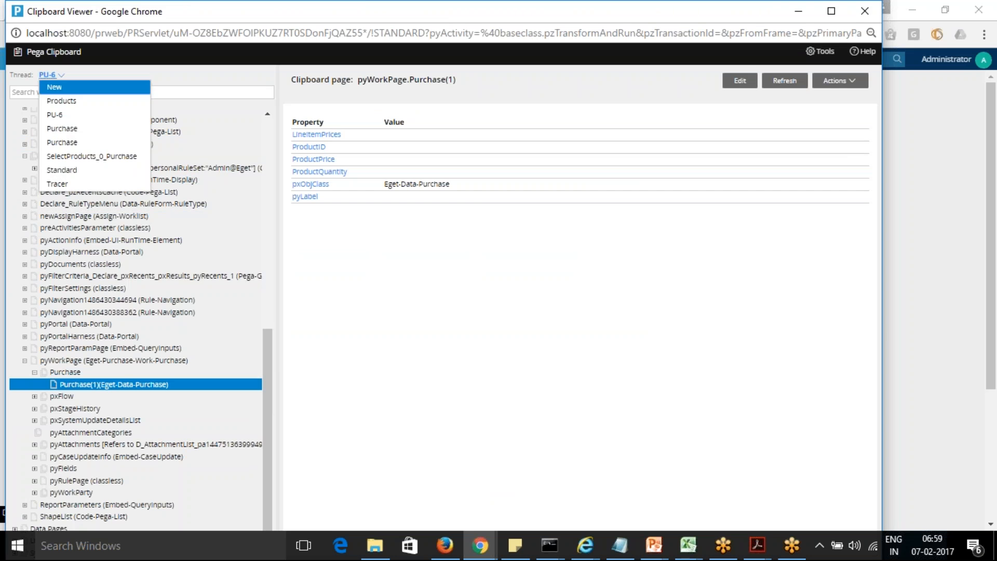
pyautogui.click(65, 120)
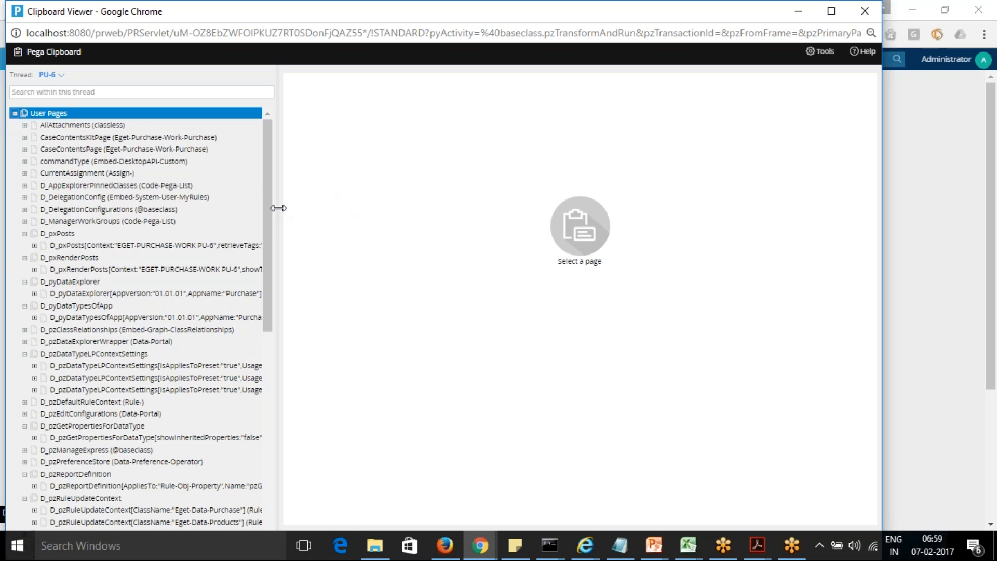
pyautogui.moveTo(266, 214); pyautogui.dragTo(272, 445)
pyautogui.click(24, 480)
pyautogui.moveTo(267, 416); pyautogui.dragTo(266, 467)
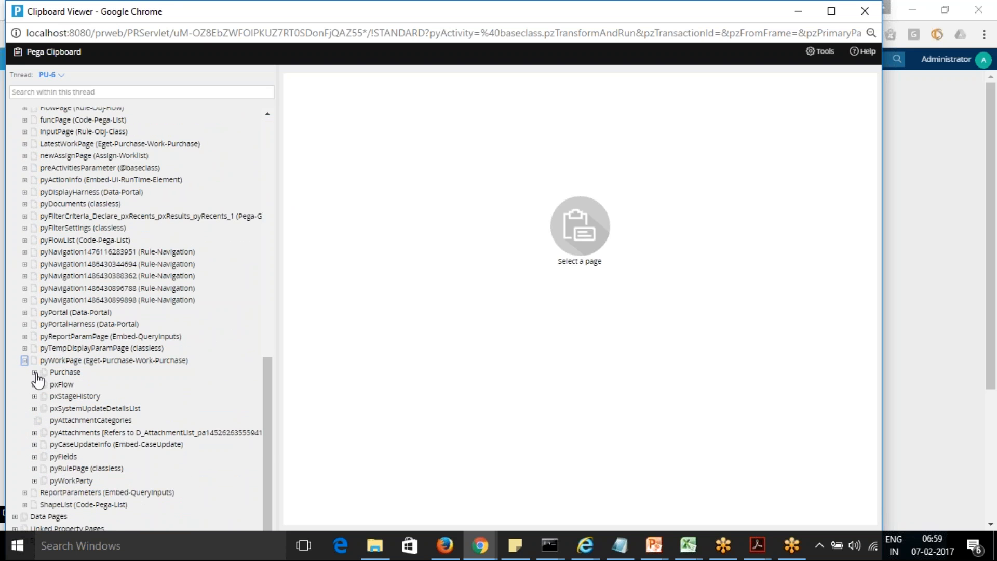
pyautogui.click(34, 371)
pyautogui.click(84, 386)
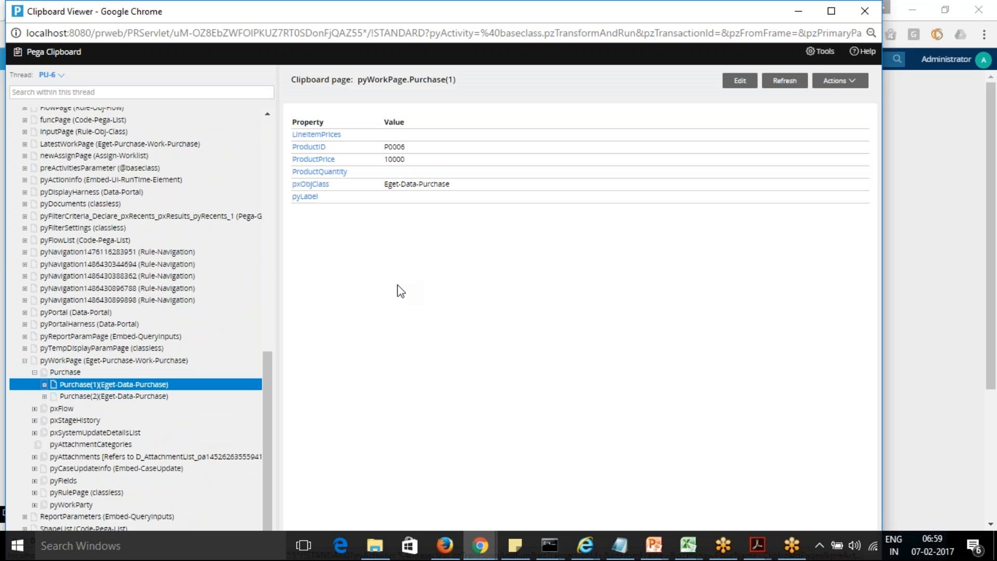
pyautogui.click(104, 398)
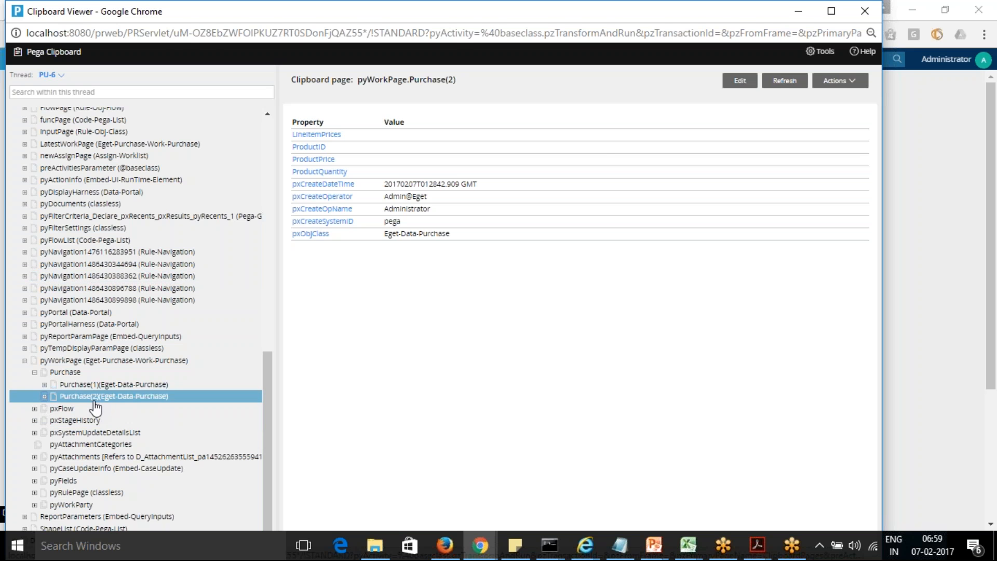
# Step: Compare the values in both Purchase grid rows with the Purchase(1) and Purchase(2) clipboard pages
pyautogui.hotkey('alt', 'Tab')
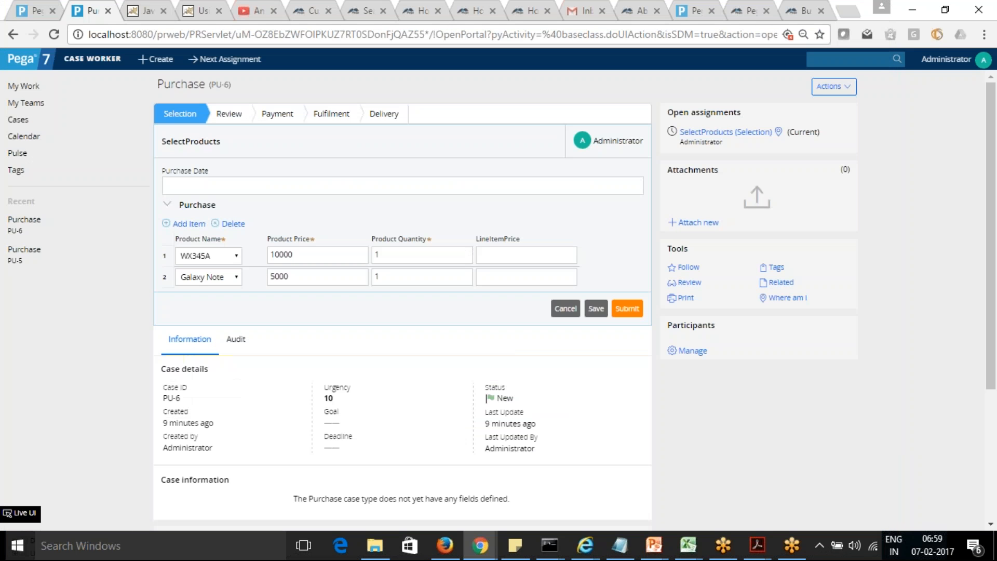
pyautogui.hotkey('alt', 'Tab')
pyautogui.hotkey('alt', 'Tab')
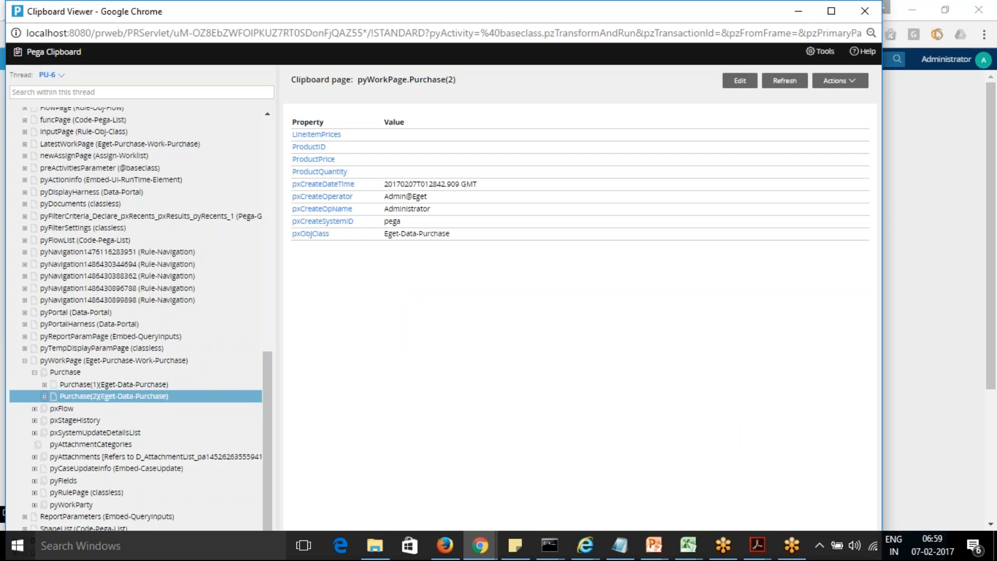
pyautogui.hotkey('alt', 'Tab')
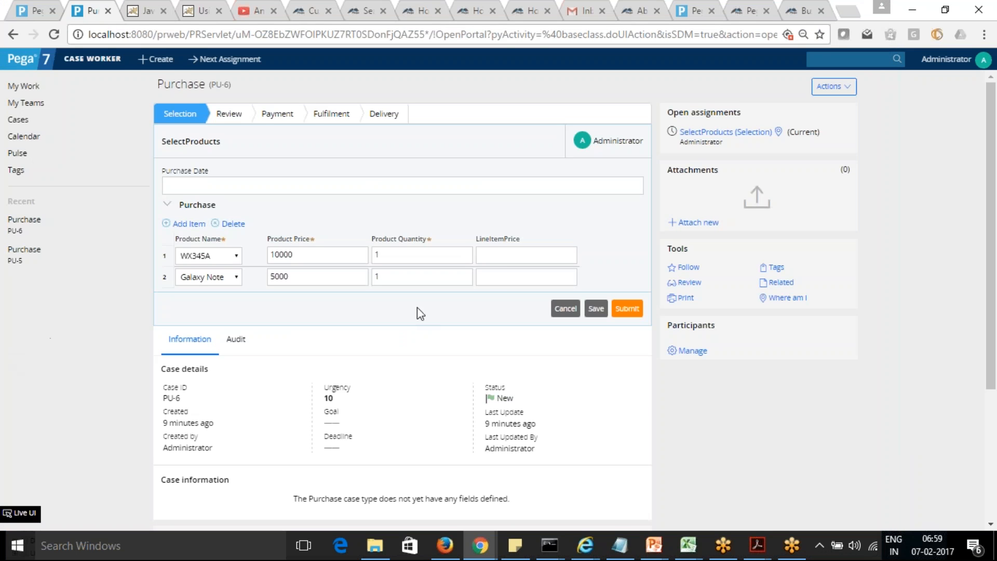
pyautogui.click(497, 277)
pyautogui.hotkey('alt', 'Tab')
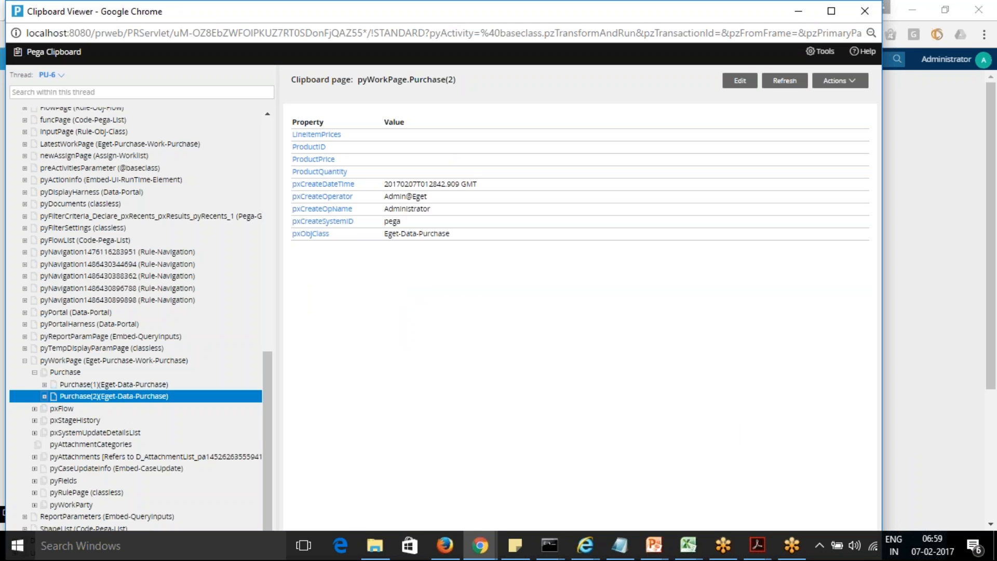
pyautogui.click(133, 385)
pyautogui.doubleClick(108, 384)
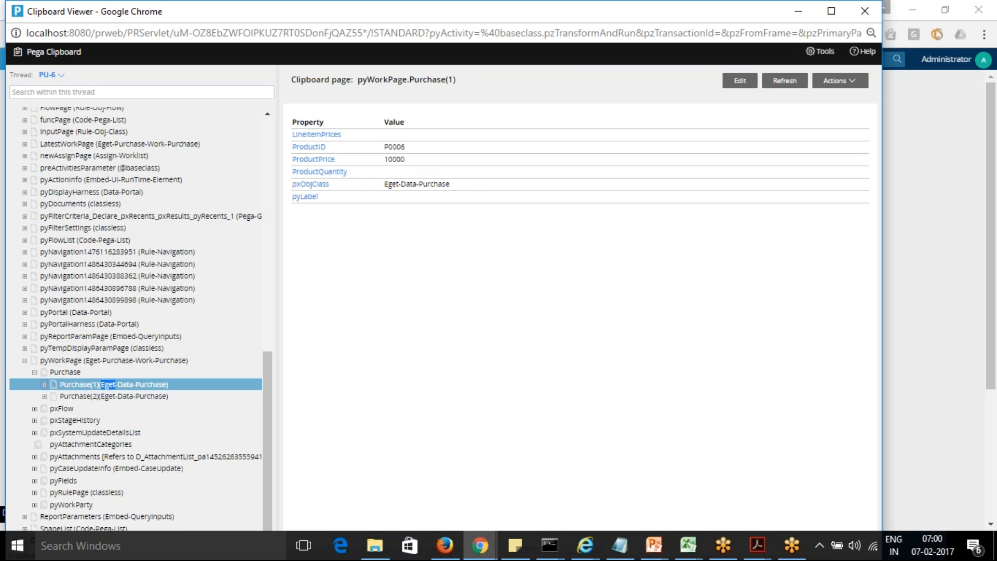
pyautogui.click(106, 387)
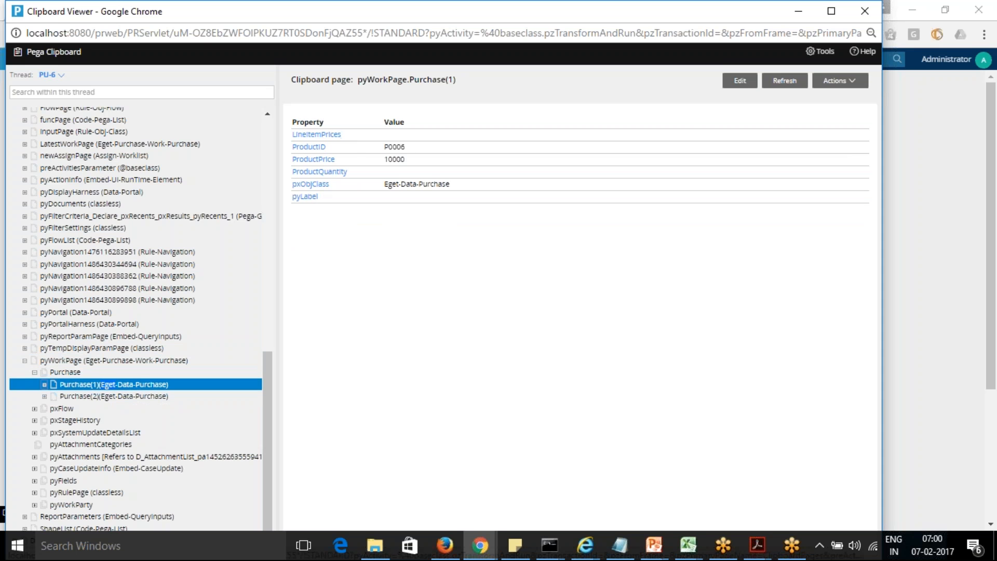
pyautogui.click(122, 399)
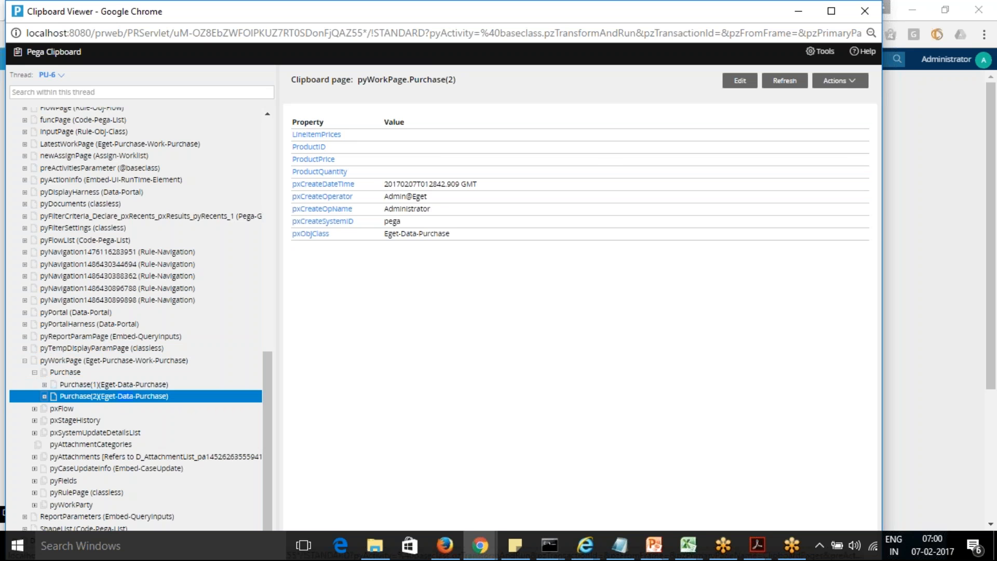
# Step: Add a third row to the Purchase grid in the PU-6 case
pyautogui.hotkey('alt', 'Tab')
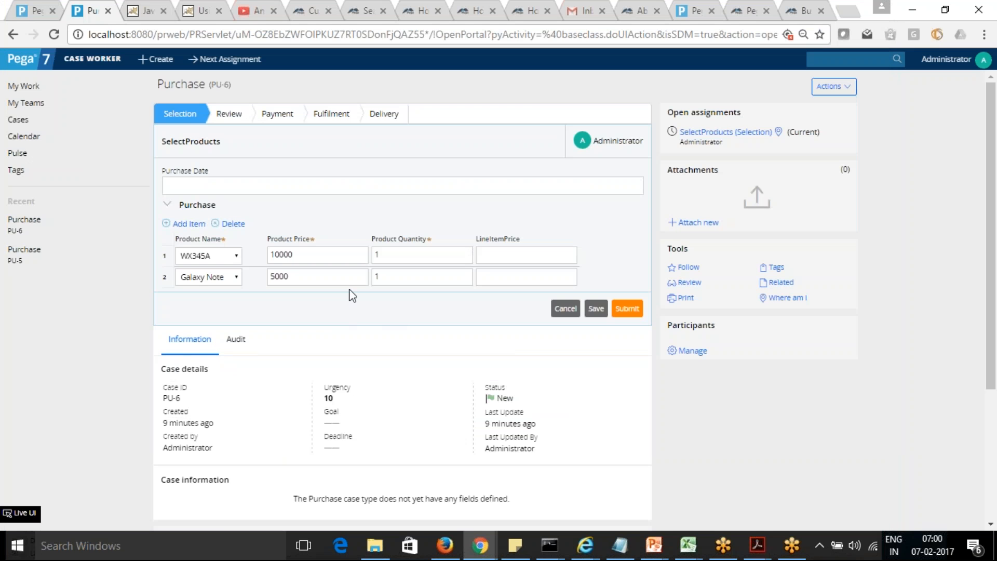
pyautogui.click(189, 224)
# Step: Reload the PU-6 clipboard thread, expand the Purchase list under pyWorkPage and check whether Purchase(2) holds the second row's values
pyautogui.hotkey('alt', 'Tab')
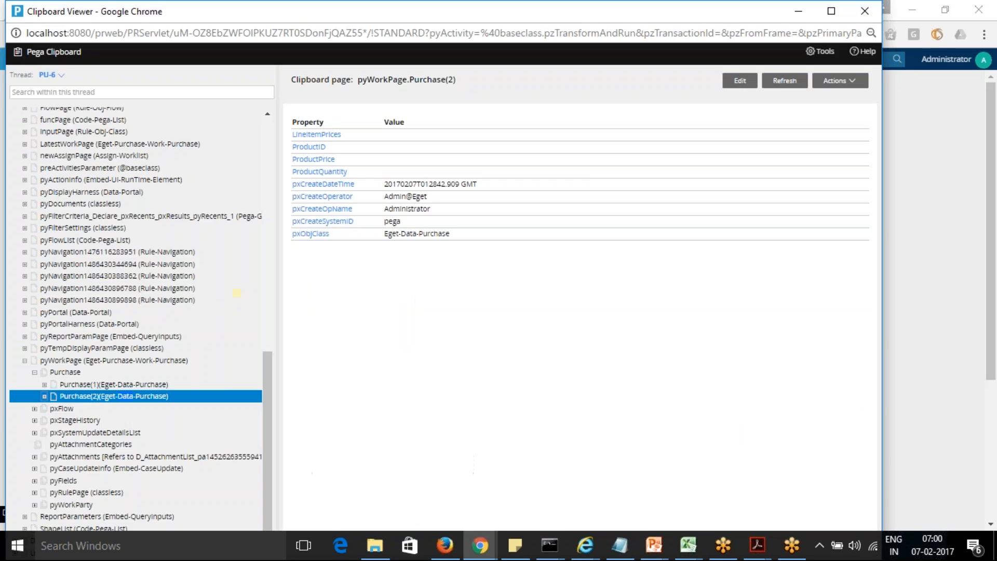
pyautogui.click(47, 77)
pyautogui.click(55, 119)
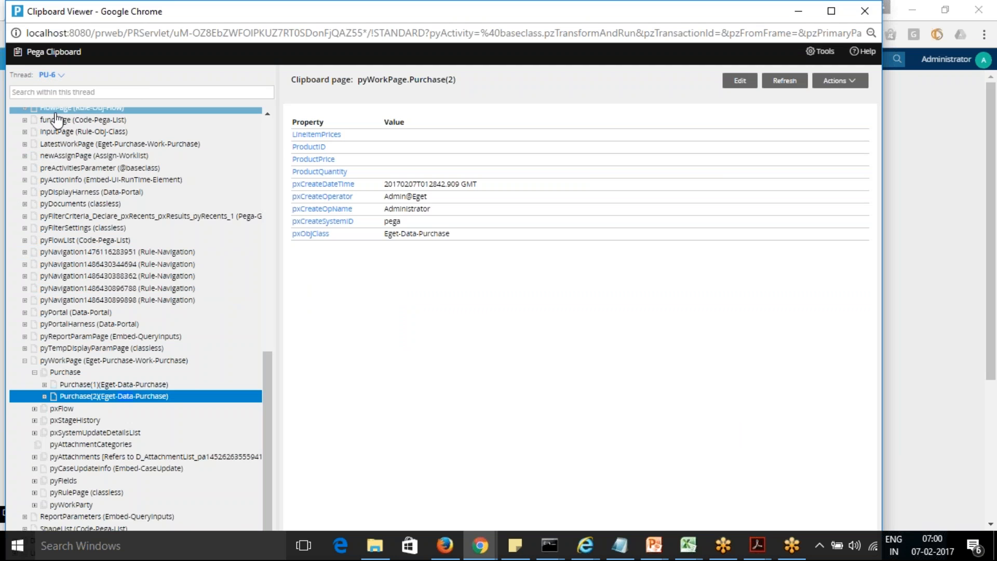
pyautogui.moveTo(267, 318); pyautogui.dragTo(284, 533)
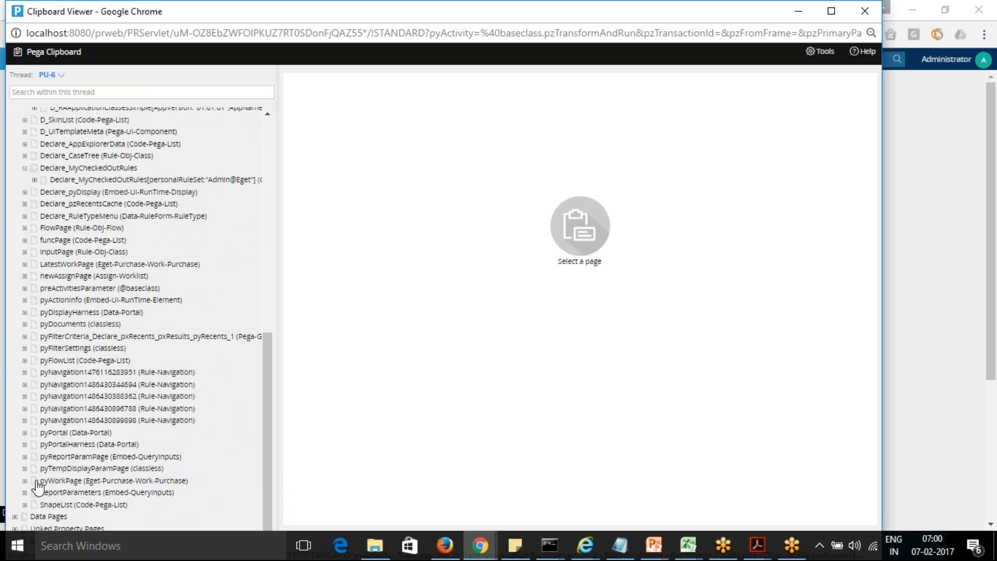
pyautogui.click(25, 481)
pyautogui.click(63, 492)
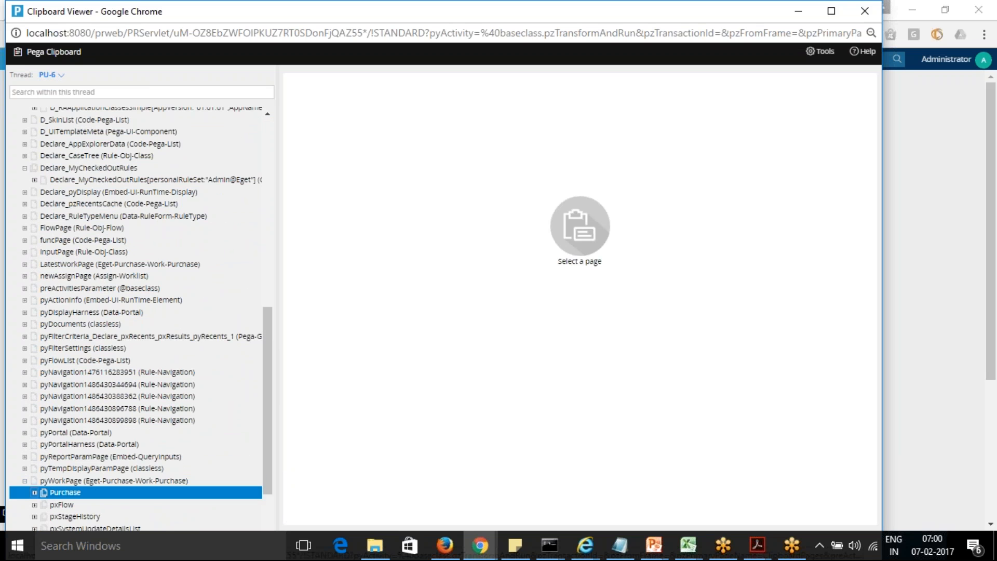
pyautogui.click(34, 492)
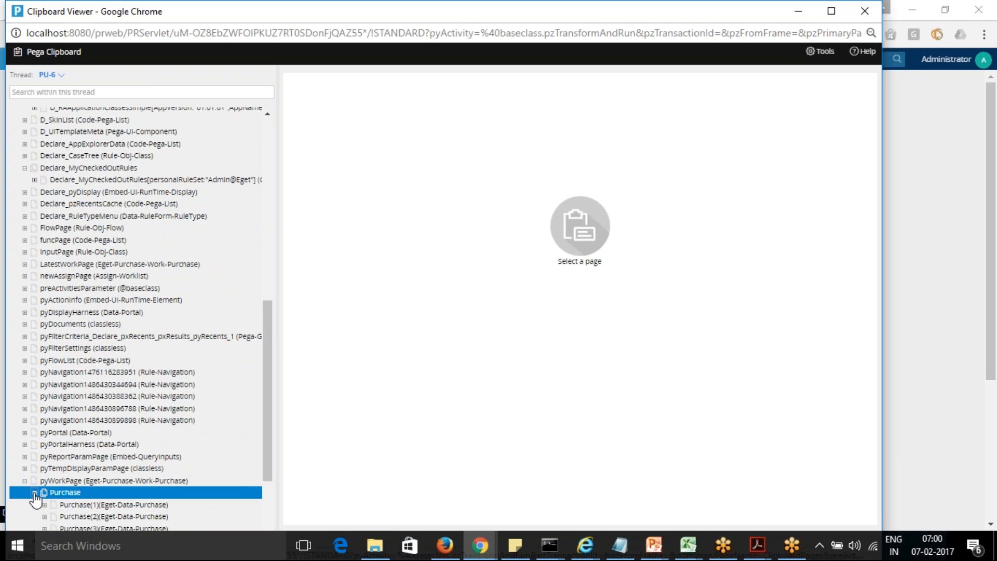
pyautogui.moveTo(266, 429); pyautogui.dragTo(267, 486)
pyautogui.click(114, 368)
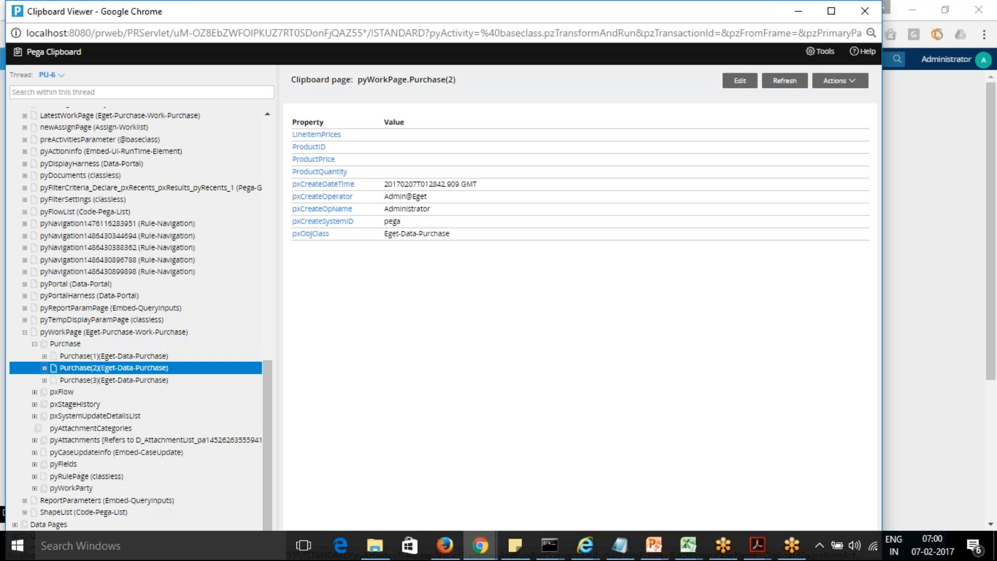
pyautogui.click(104, 356)
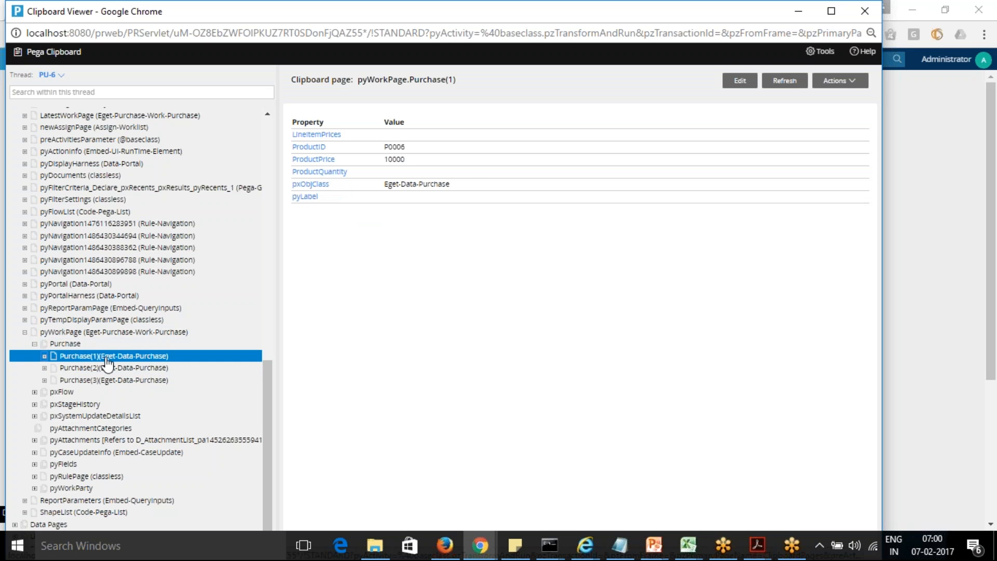
pyautogui.click(107, 368)
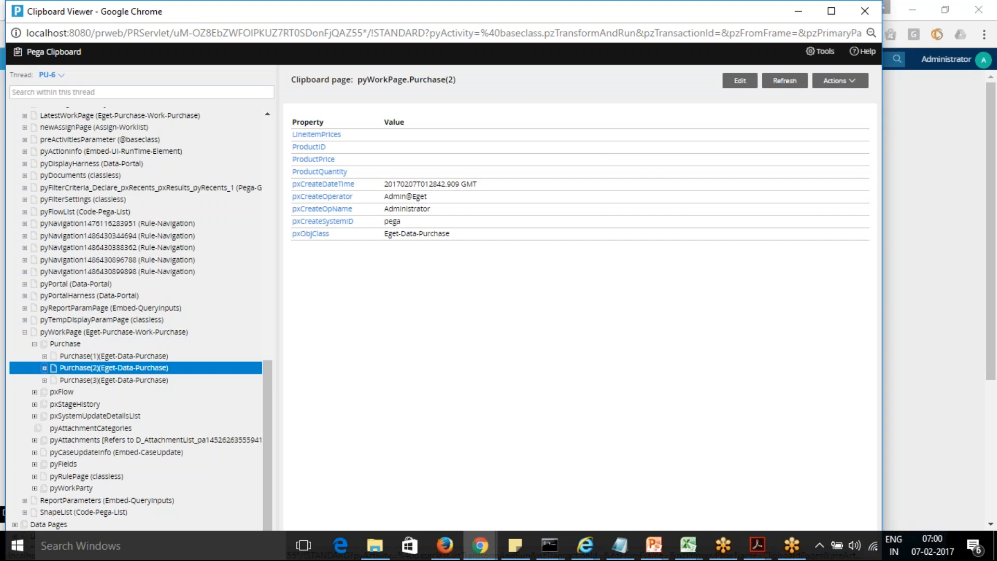
# Step: Choose Galaxy Star in the third Purchase row with a price of 4000 and a quantity of 4, and save the assignment
pyautogui.hotkey('alt', 'Tab')
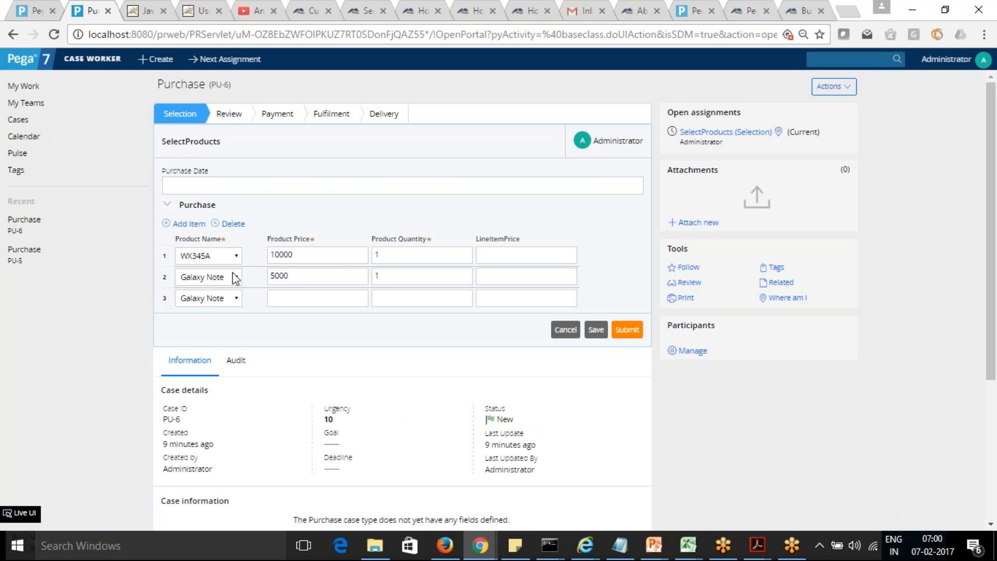
pyautogui.click(395, 277)
pyautogui.click(236, 299)
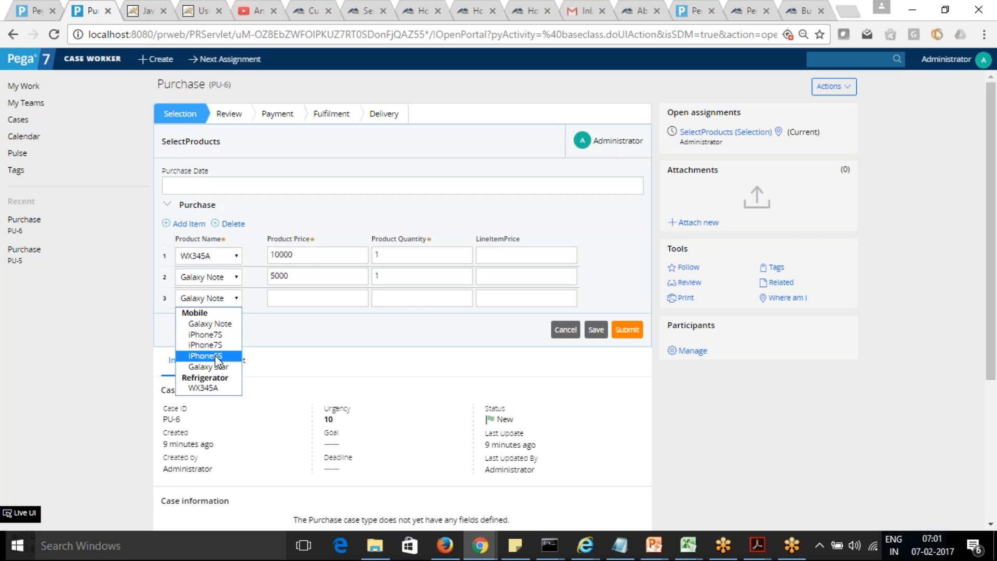
pyautogui.click(217, 367)
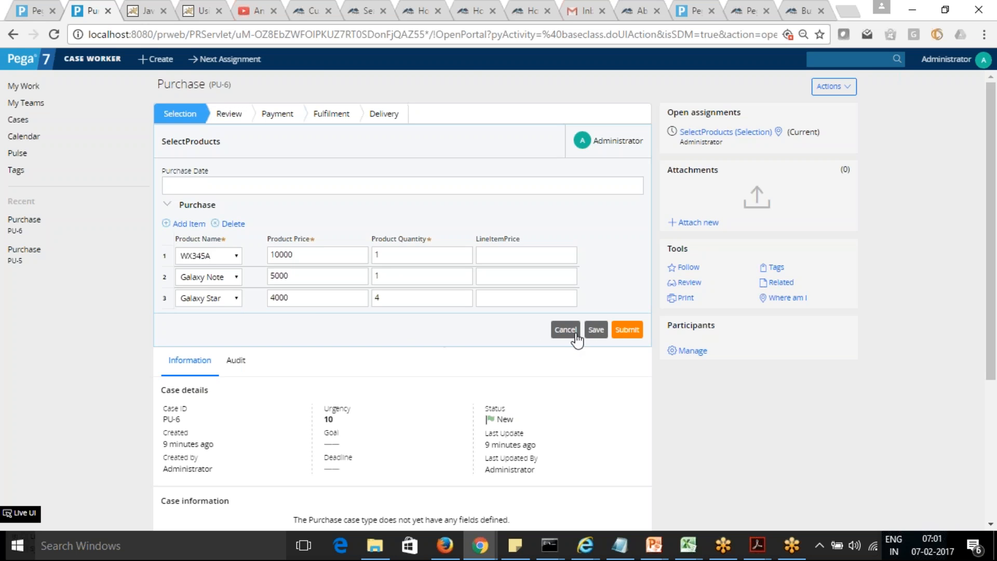
pyautogui.click(597, 331)
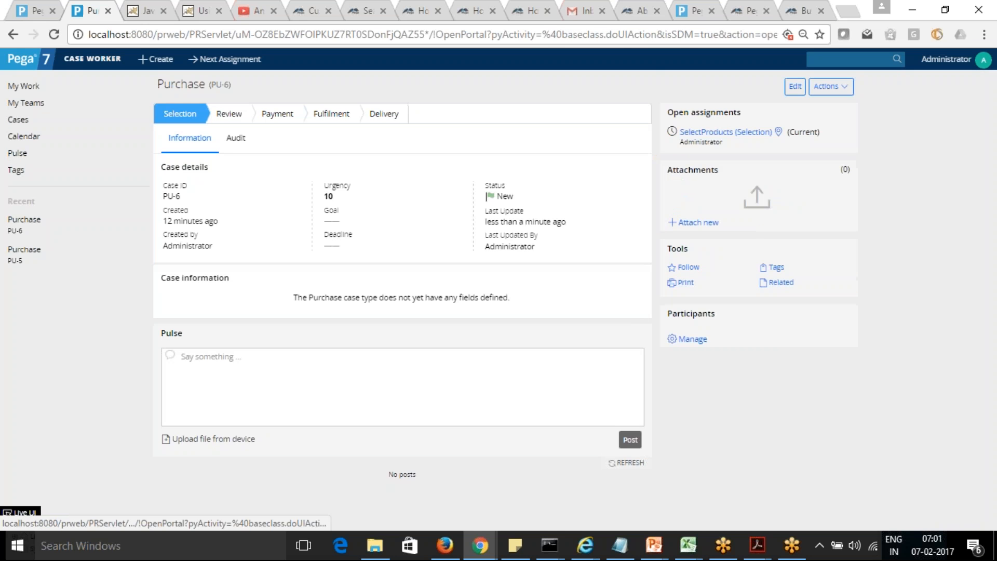
# Step: Reload the PU-6 clipboard thread and examine the saved values of Purchase(1), Purchase(2) and Purchase(3) under pyWorkPage
pyautogui.hotkey('alt', 'Tab')
pyautogui.click(48, 75)
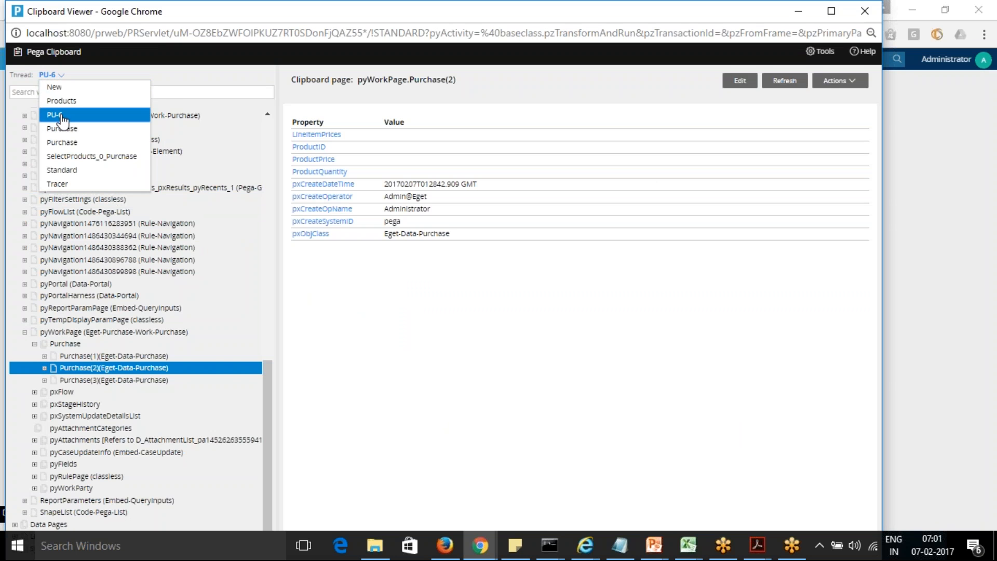
pyautogui.click(57, 115)
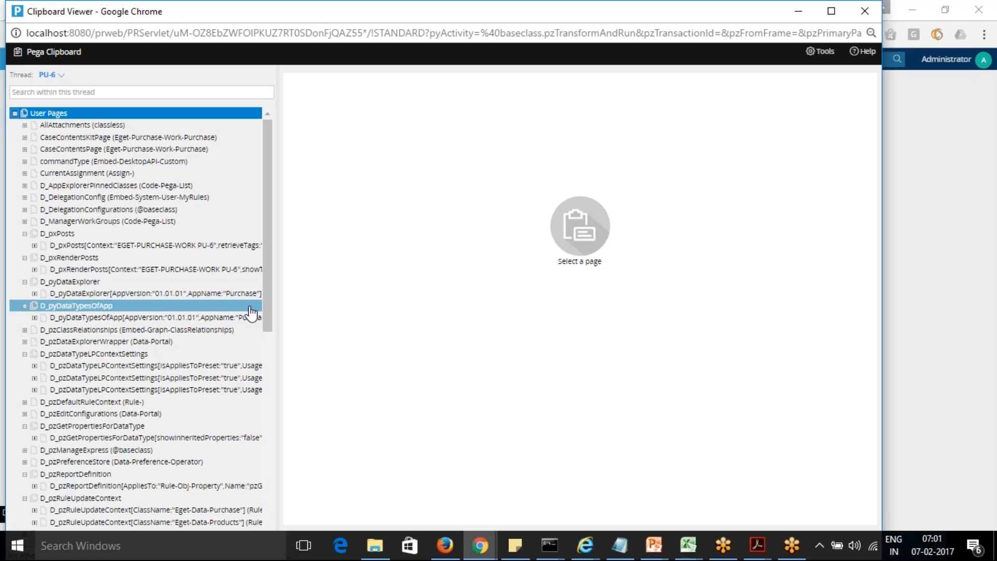
pyautogui.moveTo(269, 316); pyautogui.dragTo(291, 537)
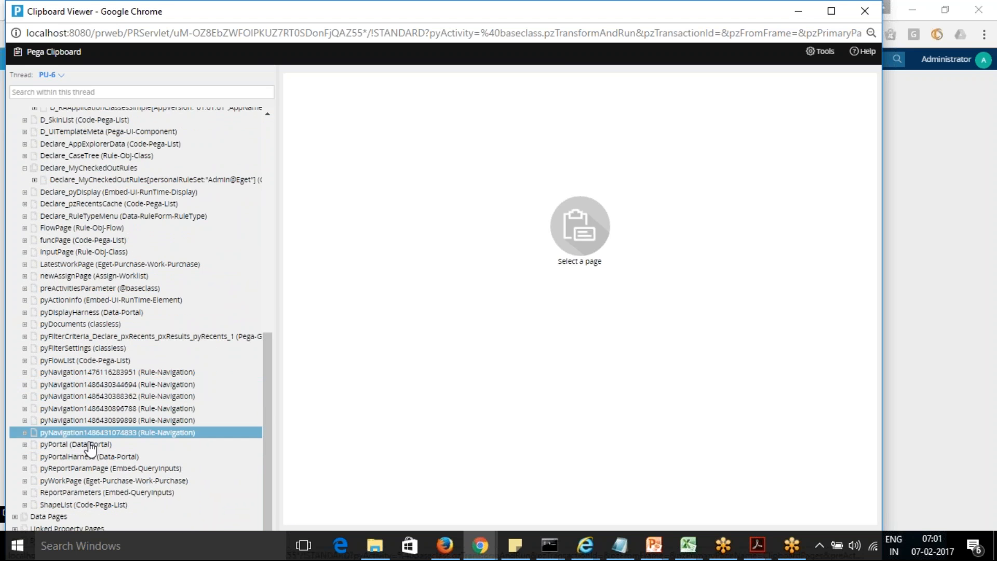
pyautogui.click(25, 481)
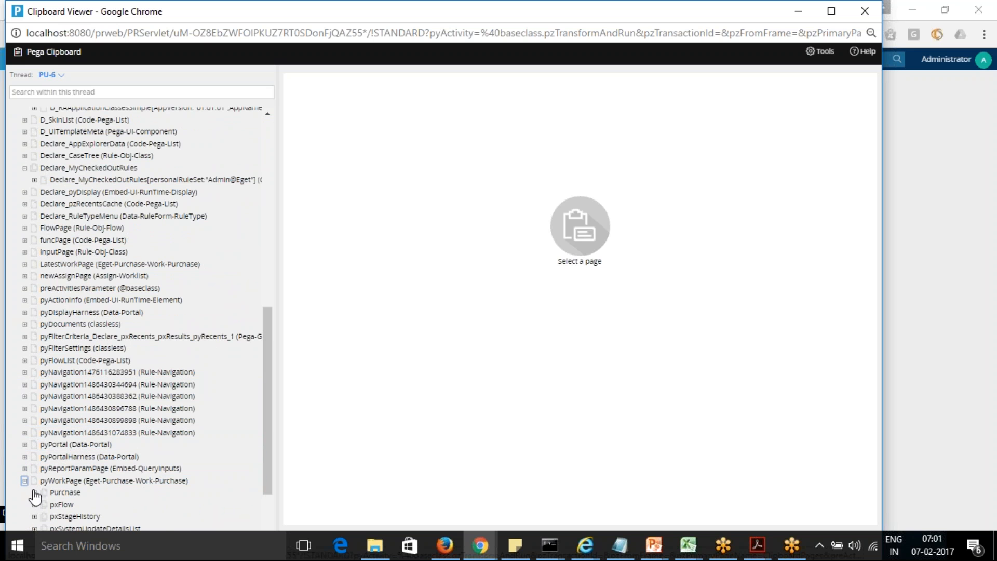
pyautogui.click(34, 492)
pyautogui.click(88, 505)
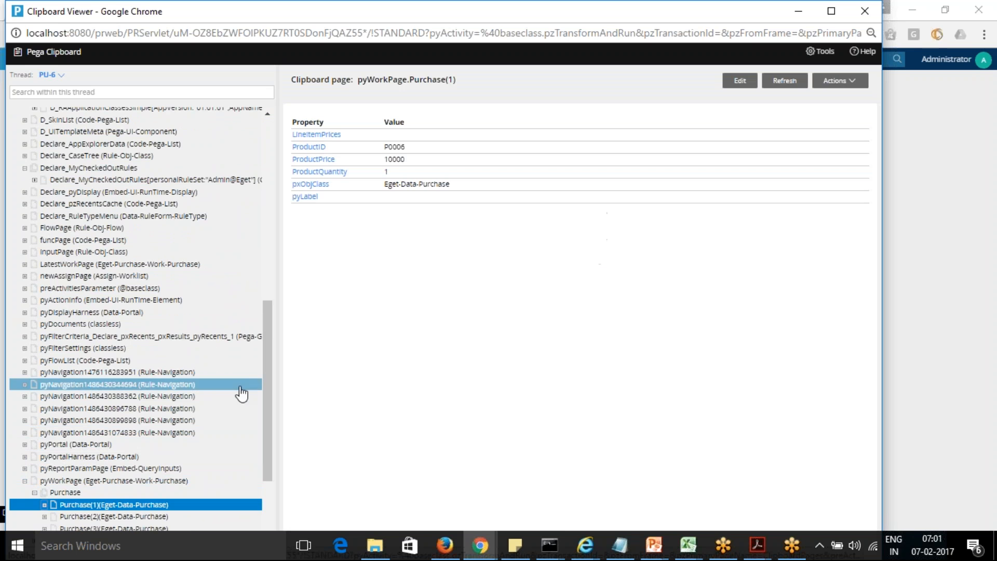
pyautogui.moveTo(269, 367); pyautogui.dragTo(266, 428)
pyautogui.click(74, 363)
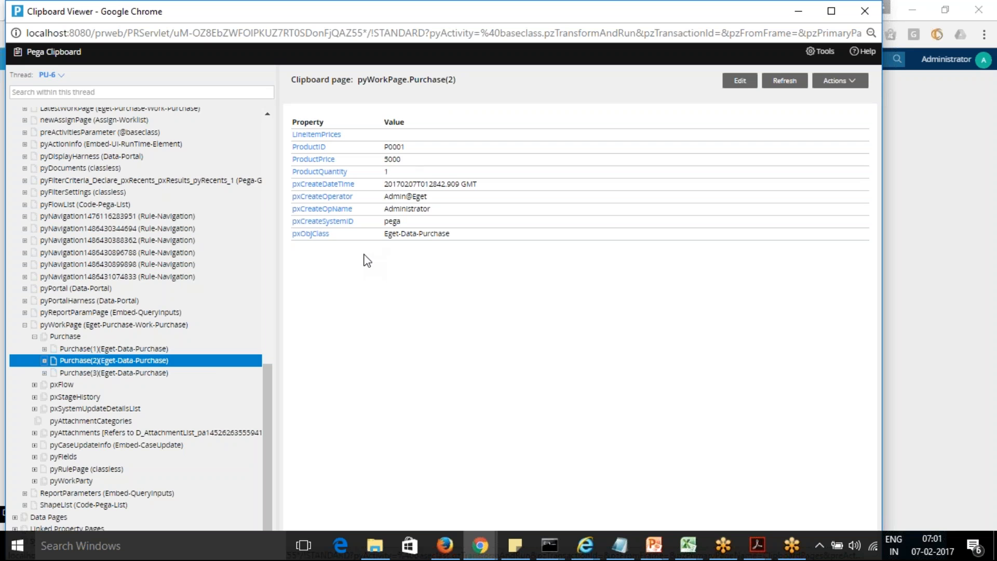
pyautogui.click(148, 373)
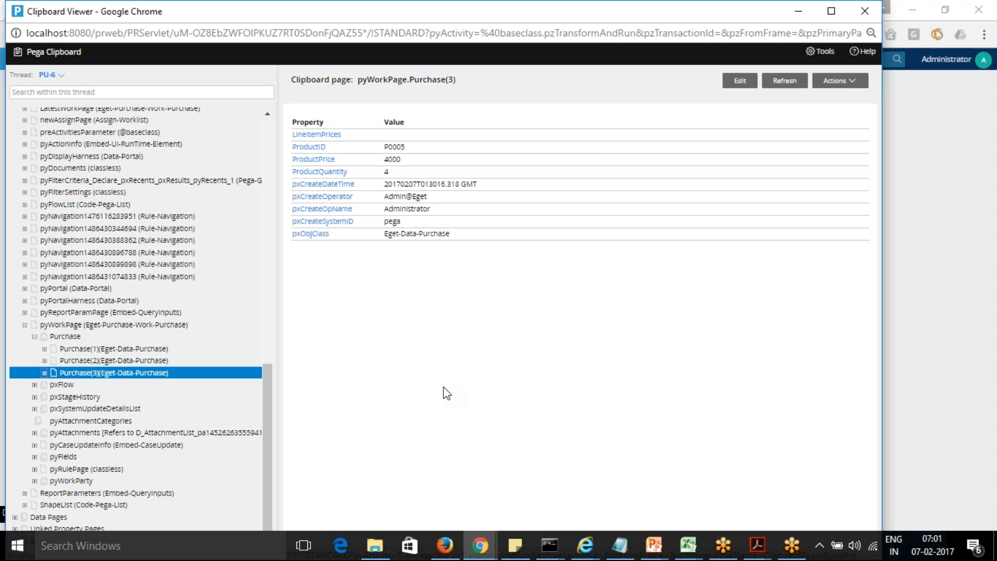
# Step: Collapse pyWorkPage on the PU-6 clipboard and expand the Thread list under Data Pages
pyautogui.hotkey('alt', 'Tab')
pyautogui.hotkey('alt', 'Tab')
pyautogui.click(24, 324)
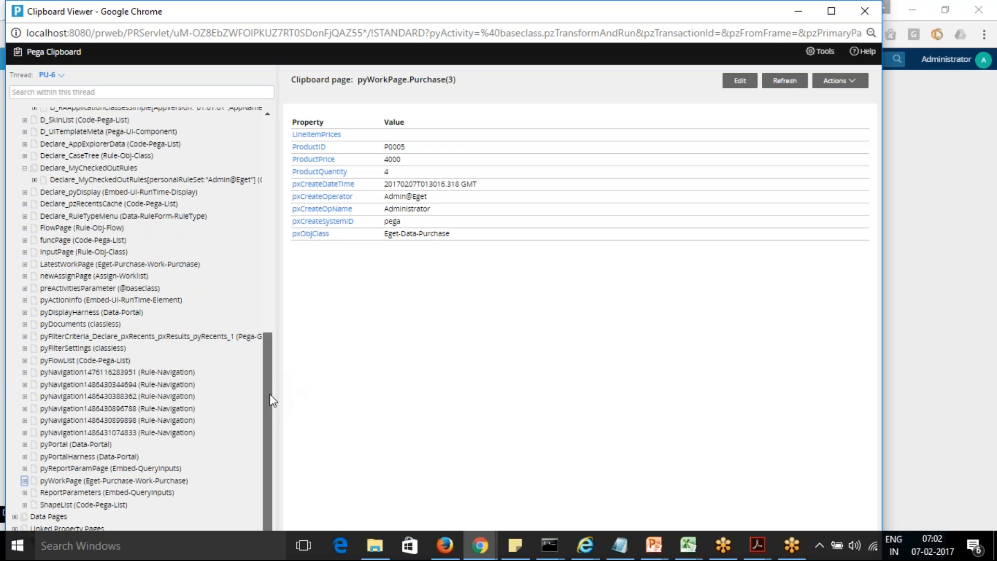
pyautogui.click(15, 516)
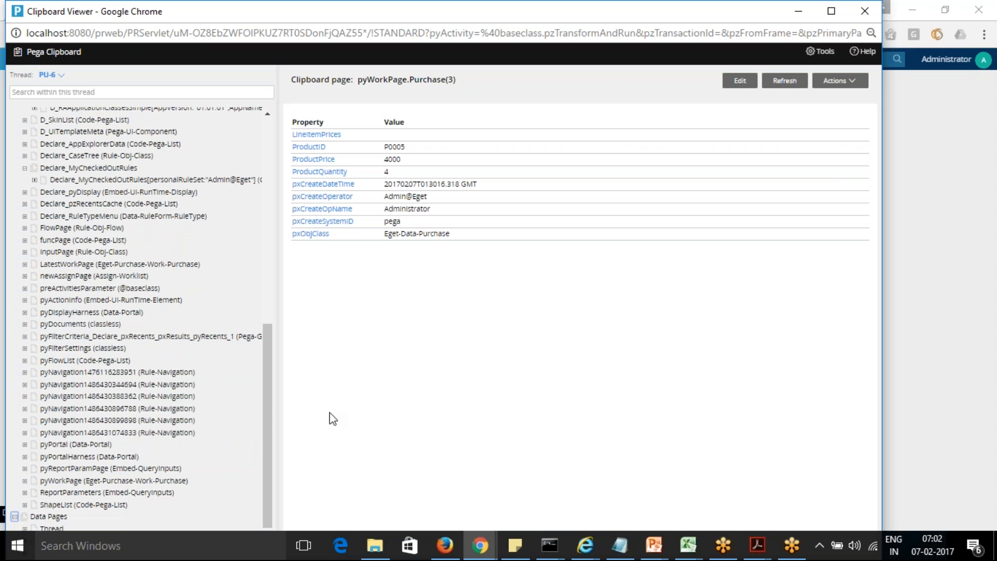
pyautogui.scroll(-1, 270, 390)
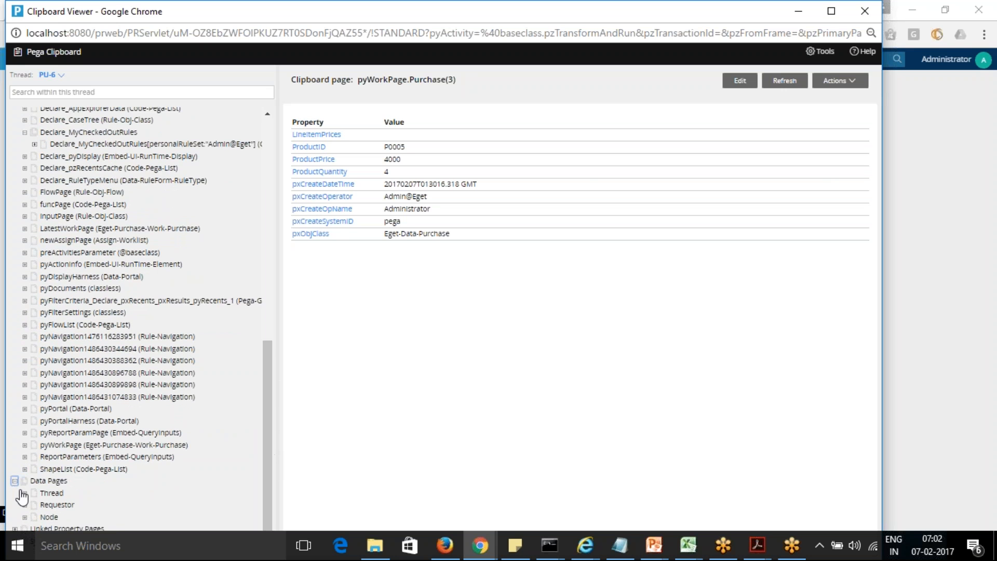
pyautogui.click(24, 494)
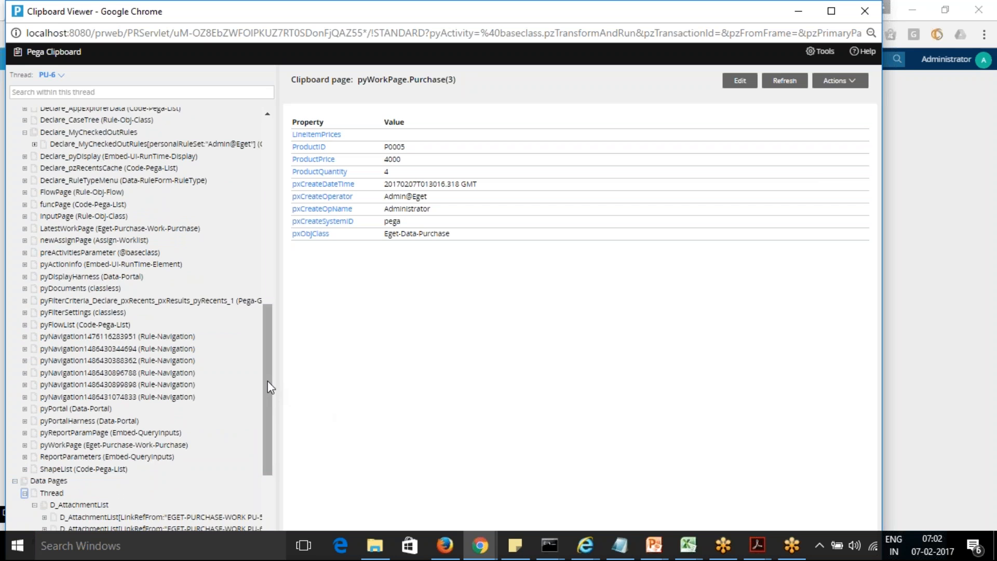
# Step: Examine the Price on the D_Products data page for product P0005, and return to the PU-6 case
pyautogui.scroll(-5, 271, 395)
pyautogui.click(109, 420)
pyautogui.click(101, 409)
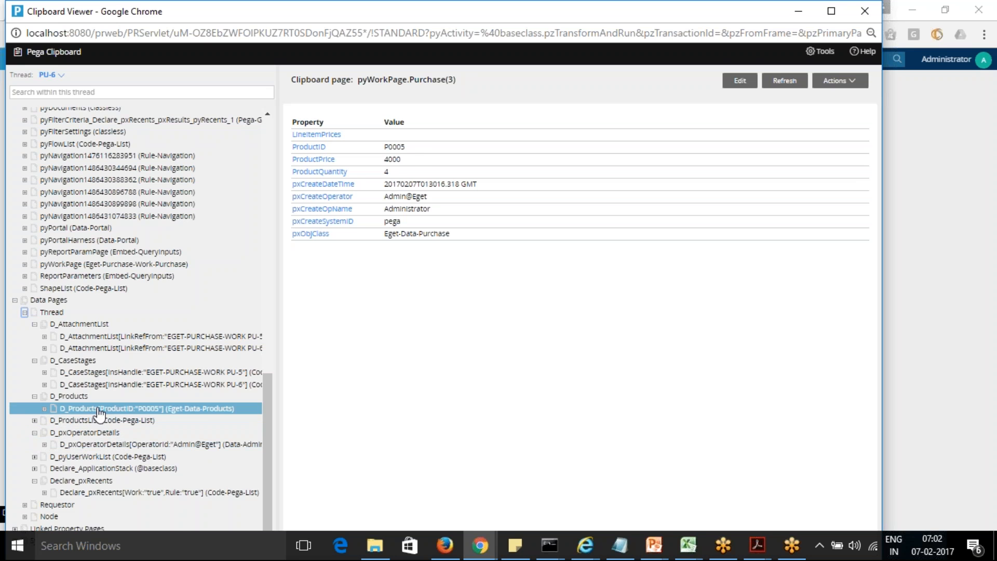
pyautogui.click(101, 410)
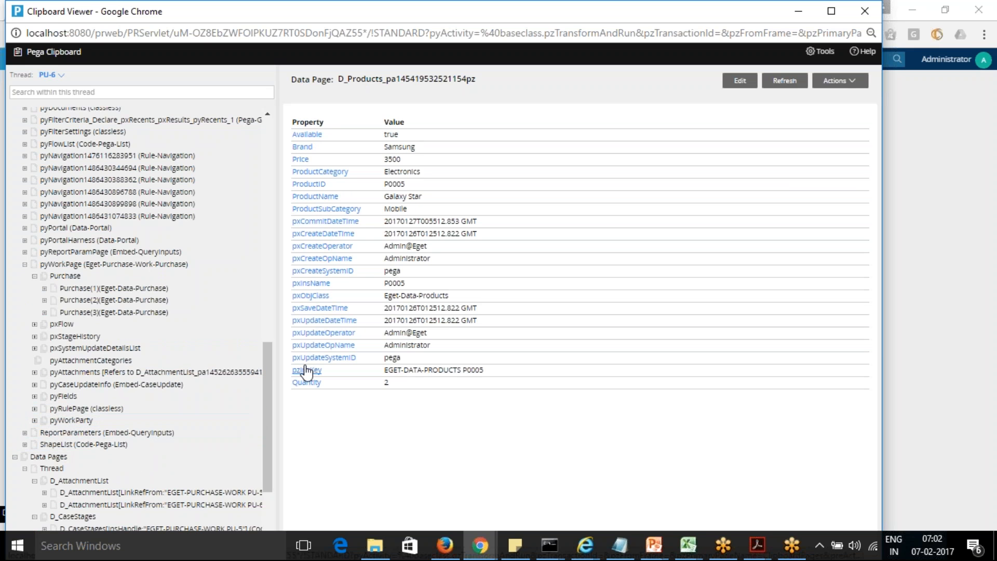
pyautogui.moveTo(385, 159); pyautogui.dragTo(397, 162)
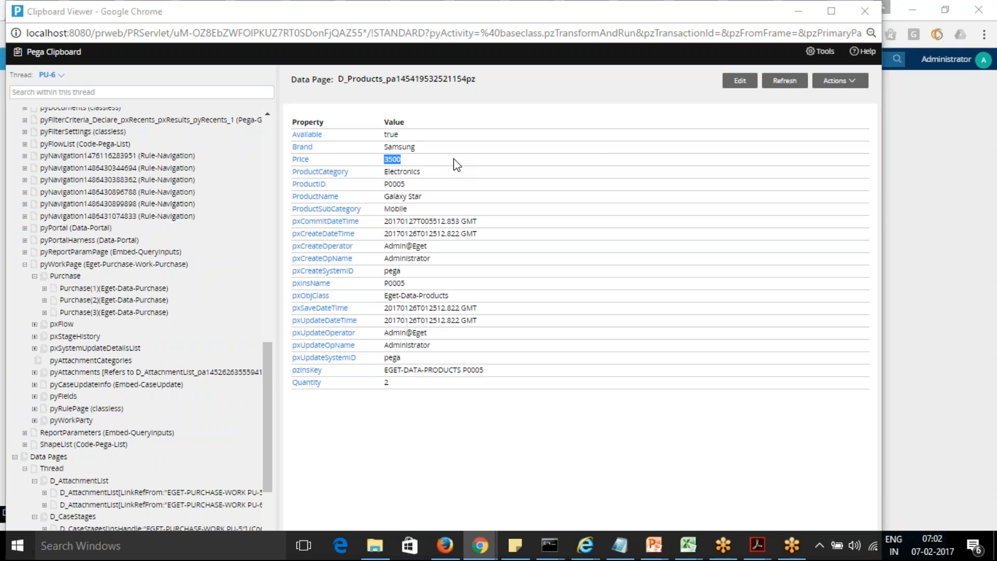
pyautogui.hotkey('alt', 'F4')
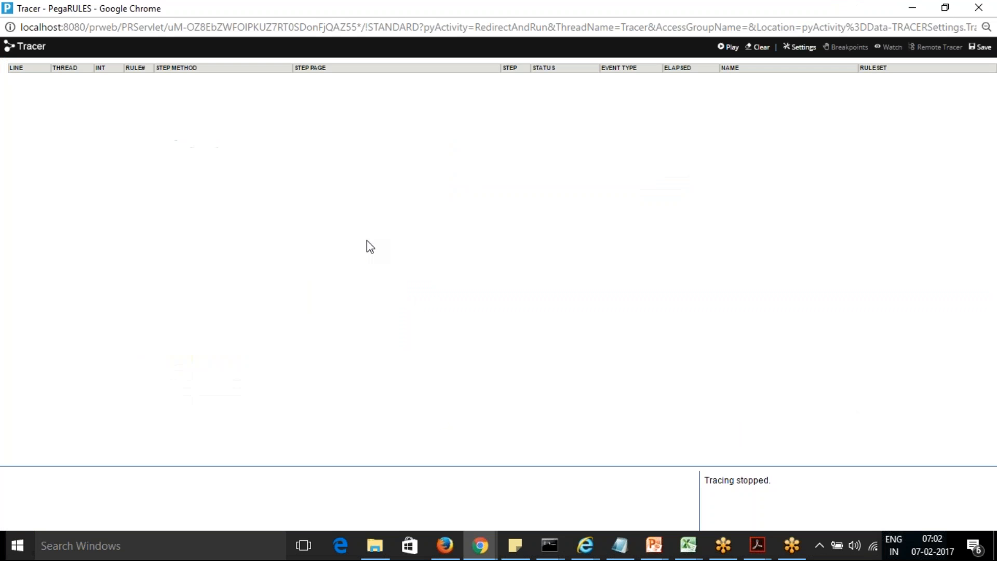
pyautogui.hotkey('alt', 'Tab')
pyautogui.hotkey('alt', 'Tab')
pyautogui.hotkey('alt', 'shift', 'Tab')
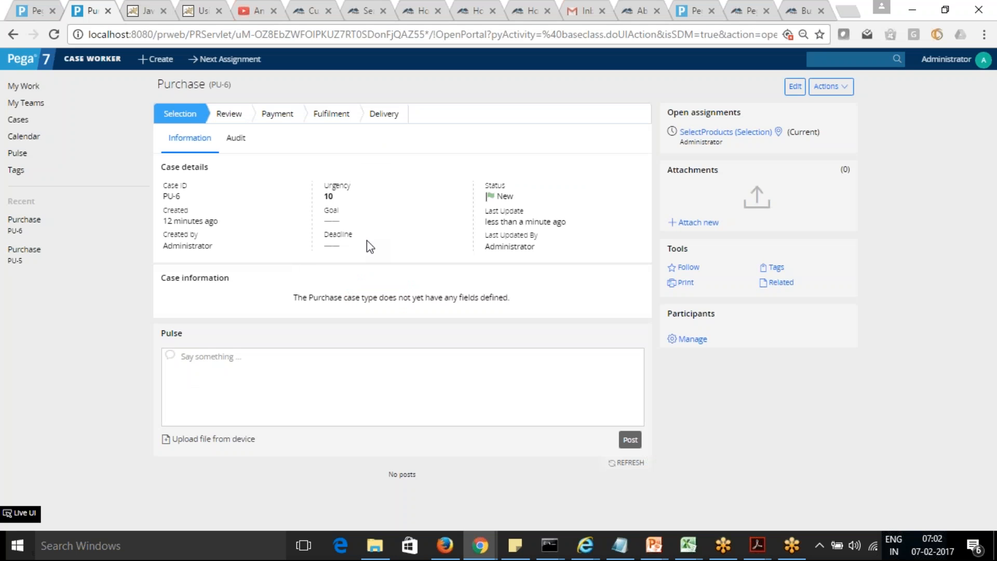
# Step: Add a Refresh-This section action with target Section to the Product Name dropdown's Change event, and save the Purchase section
pyautogui.click(32, 10)
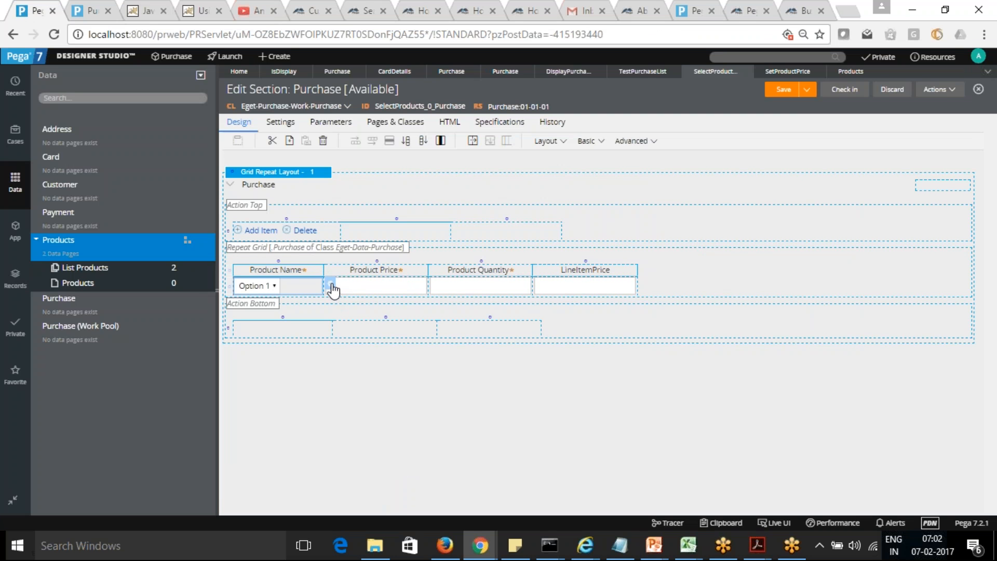
pyautogui.click(331, 285)
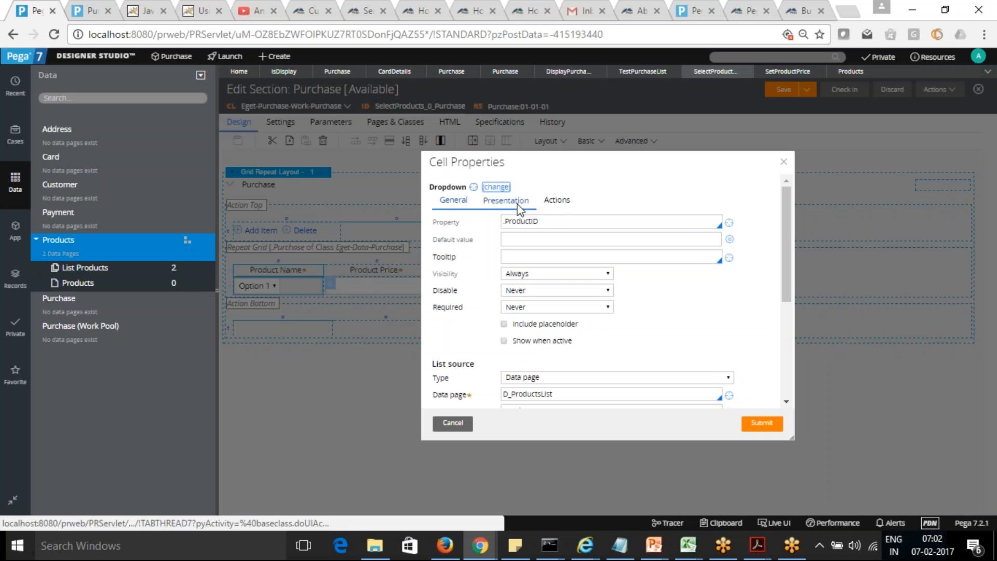
pyautogui.click(557, 201)
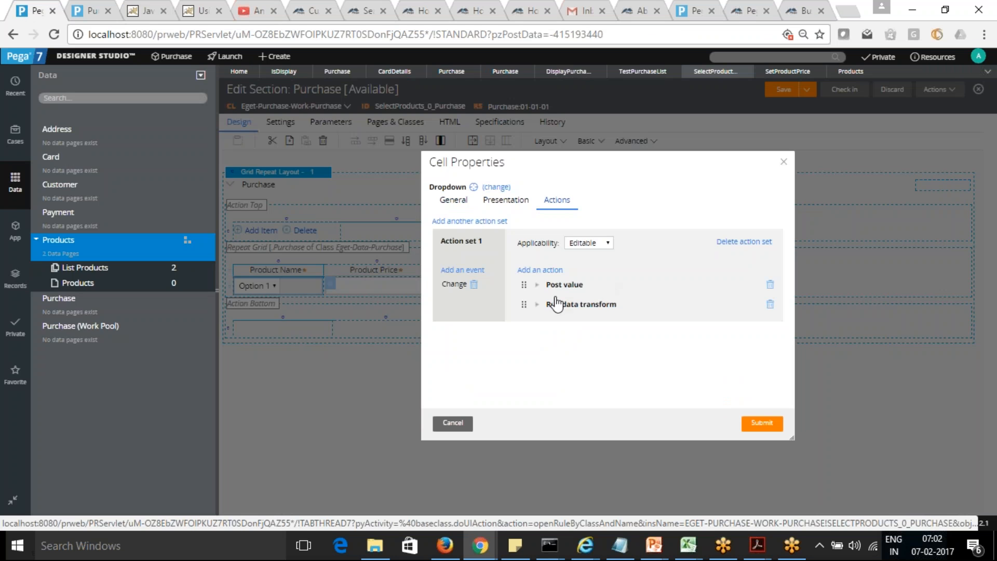
pyautogui.click(544, 270)
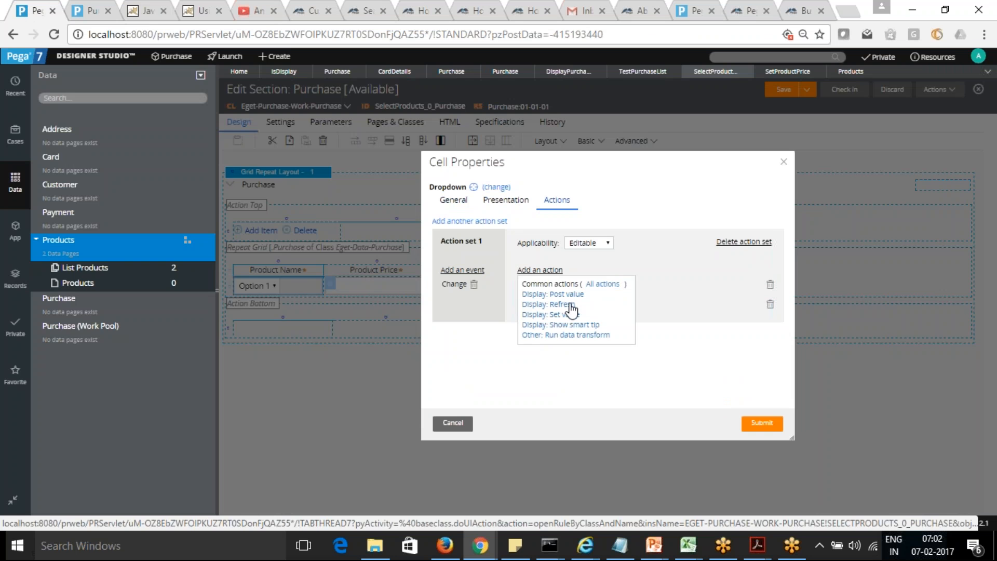
pyautogui.click(571, 306)
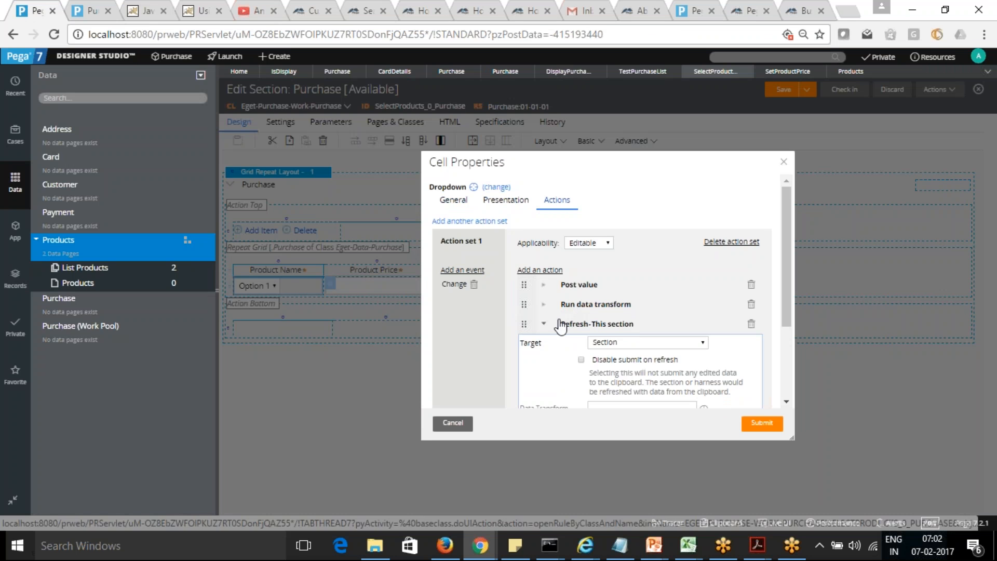
pyautogui.moveTo(786, 306)
pyautogui.mouseDown()
pyautogui.moveTo(784, 376)
pyautogui.moveTo(790, 311)
pyautogui.mouseUp()
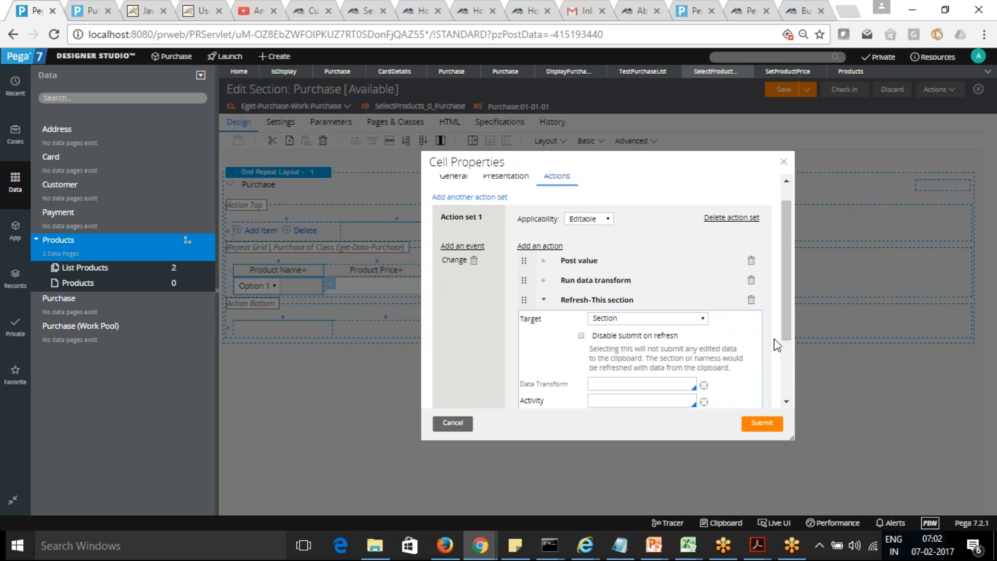
pyautogui.click(759, 423)
pyautogui.click(784, 94)
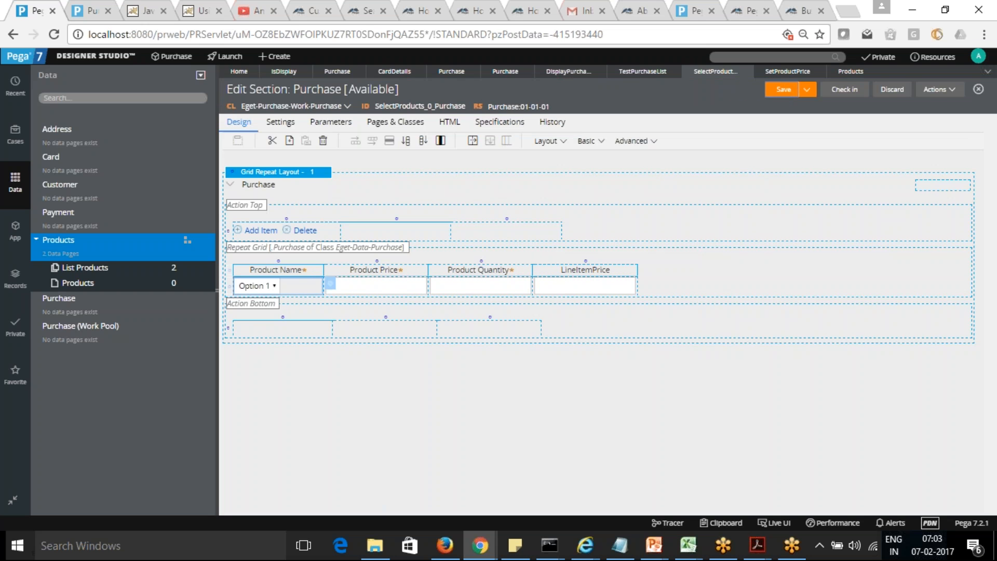
# Step: Reopen the SelectProducts assignment of the PU-6 case and change the third Purchase row's product to Galaxy Note
pyautogui.click(78, 12)
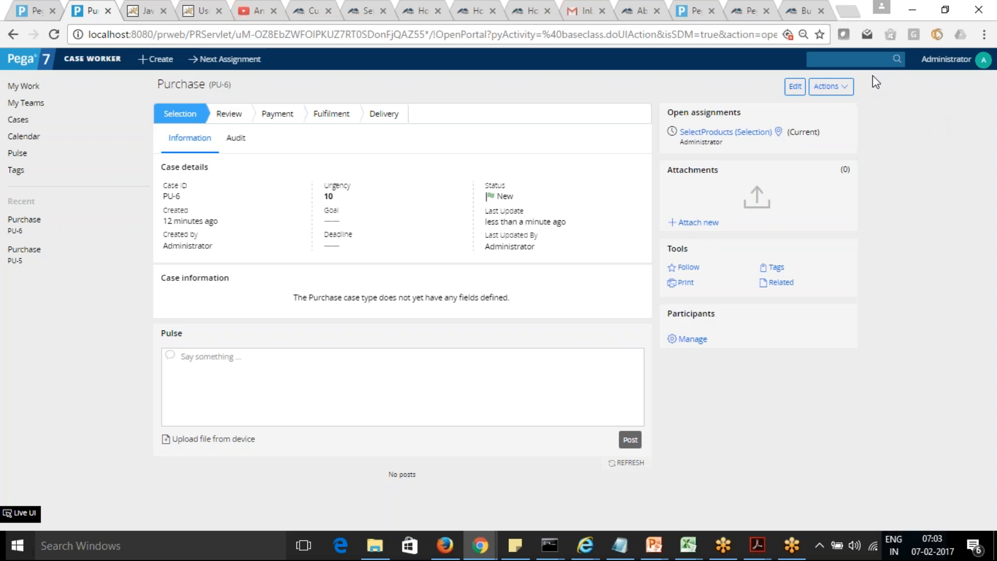
pyautogui.click(740, 133)
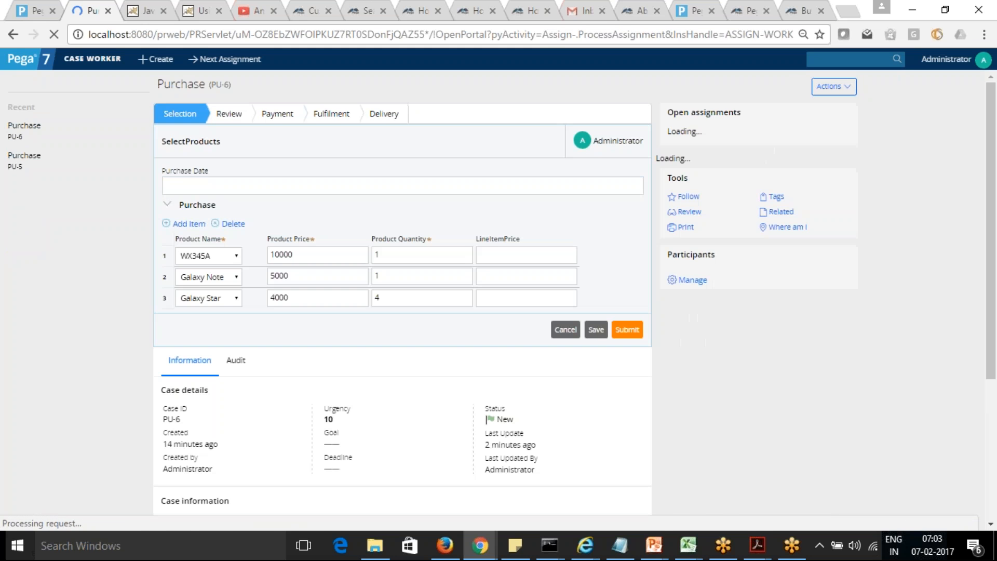
pyautogui.click(237, 300)
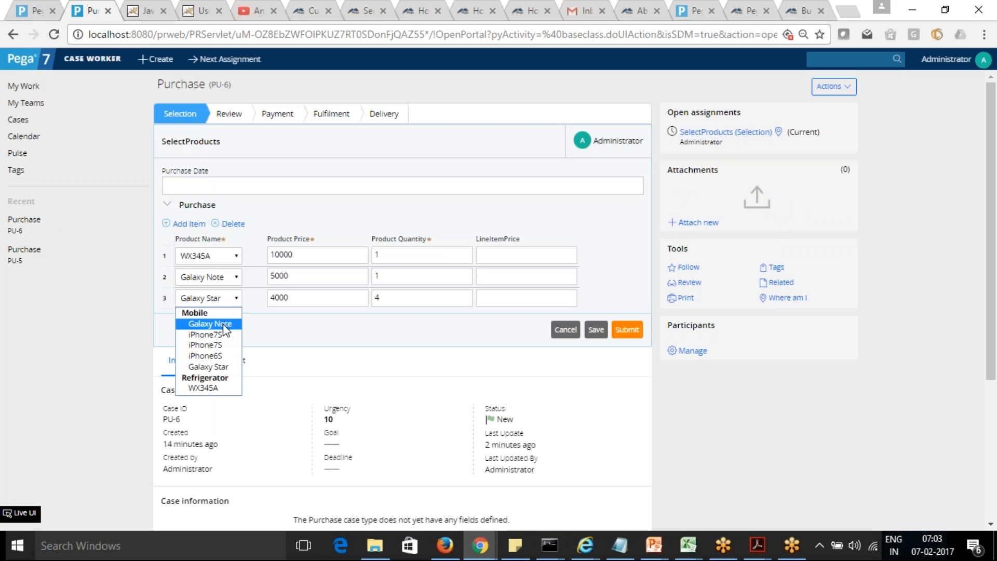
pyautogui.click(224, 324)
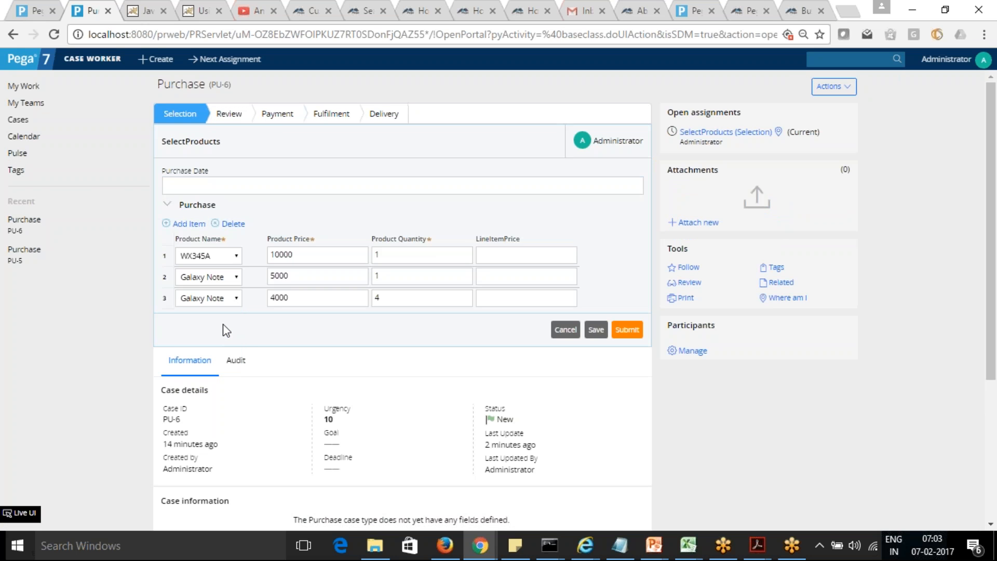
pyautogui.press('Tab')
# Step: Change the second Purchase row's product to iPhone6S and save the assignment
pyautogui.click(236, 276)
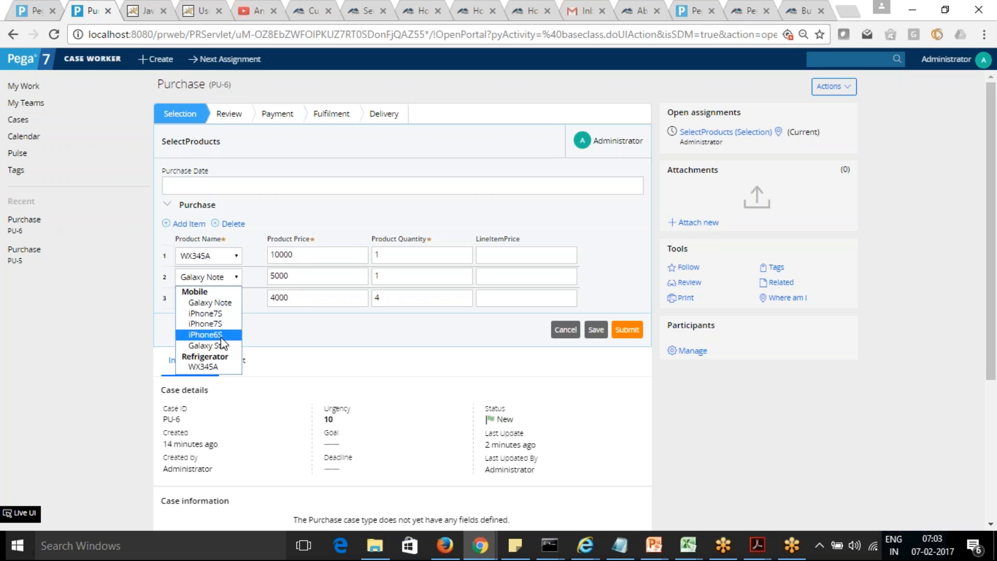
pyautogui.click(221, 337)
pyautogui.press('Tab')
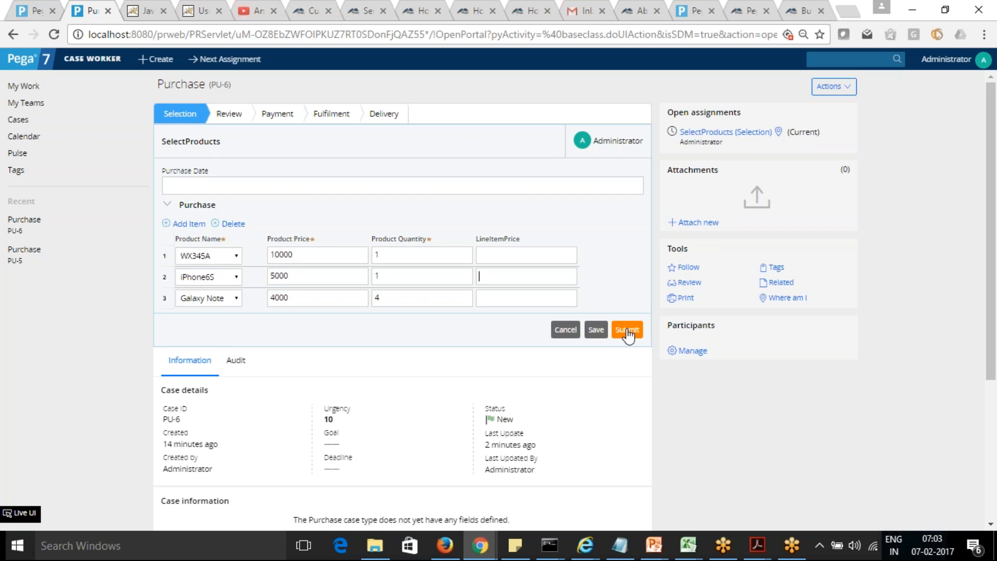
pyautogui.click(596, 331)
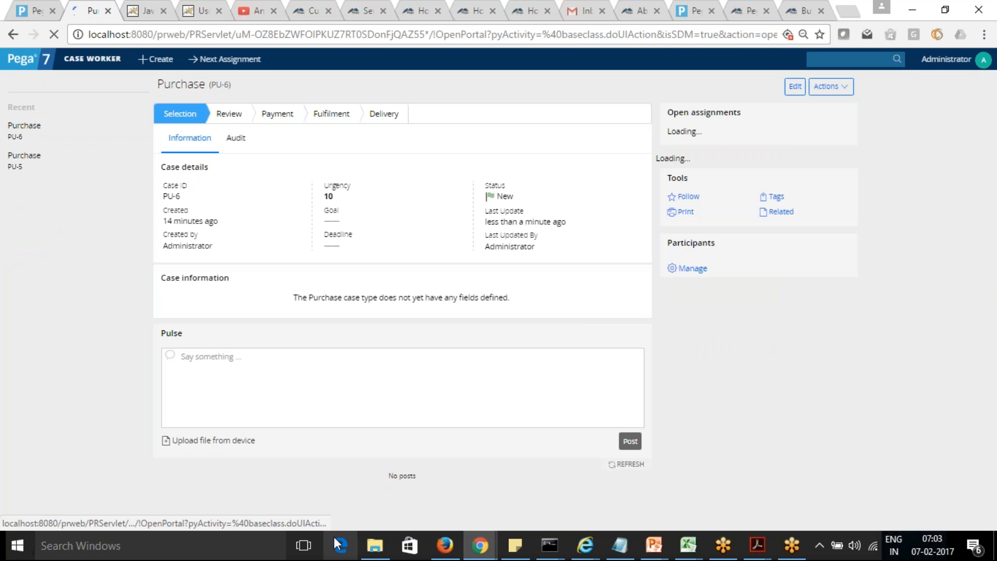
# Step: Reload the PU-6 clipboard thread and check the product and price values of Purchase(1), Purchase(2) and Purchase(3) under pyWorkPage
pyautogui.moveTo(472, 551)
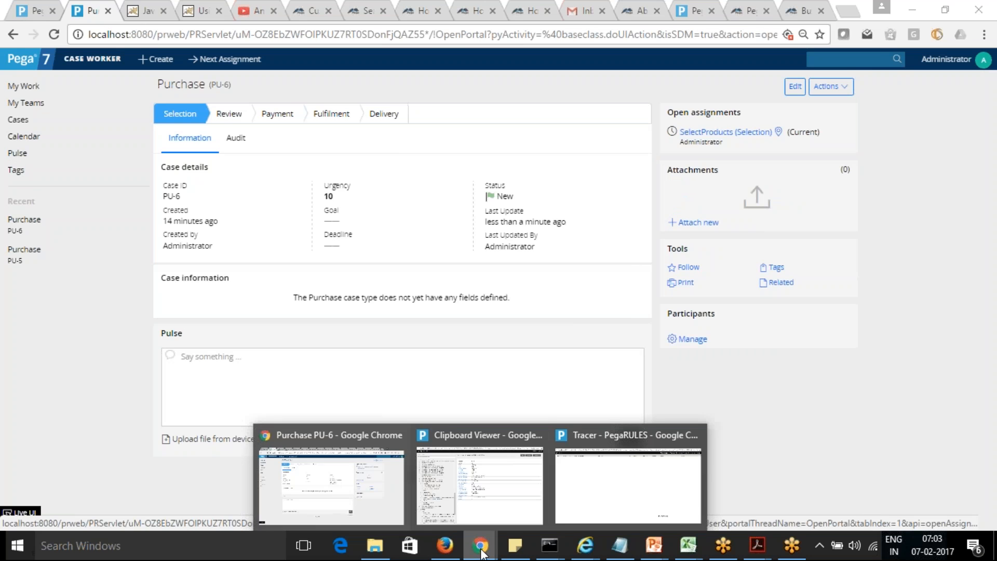
pyautogui.click(465, 492)
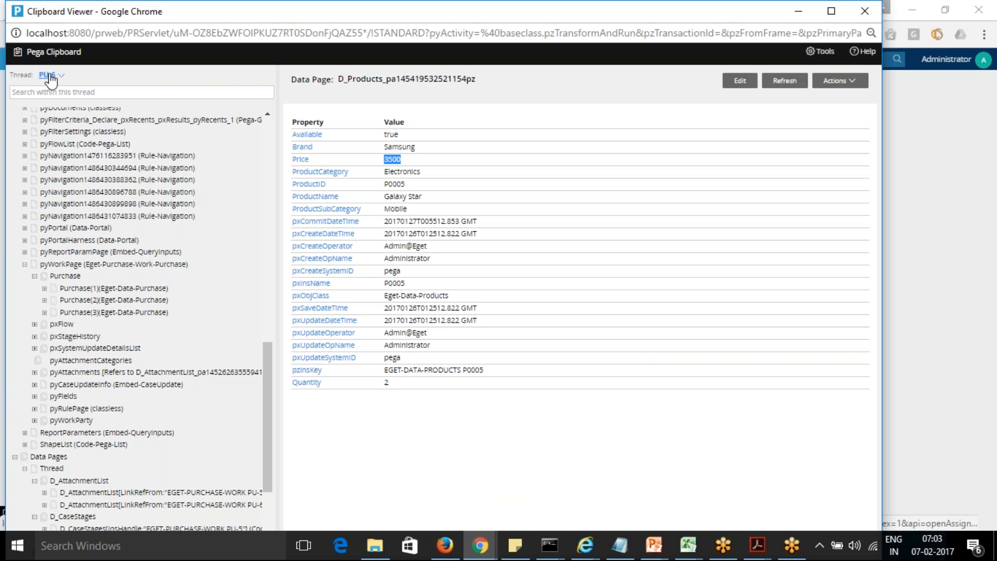
pyautogui.click(49, 76)
pyautogui.click(55, 115)
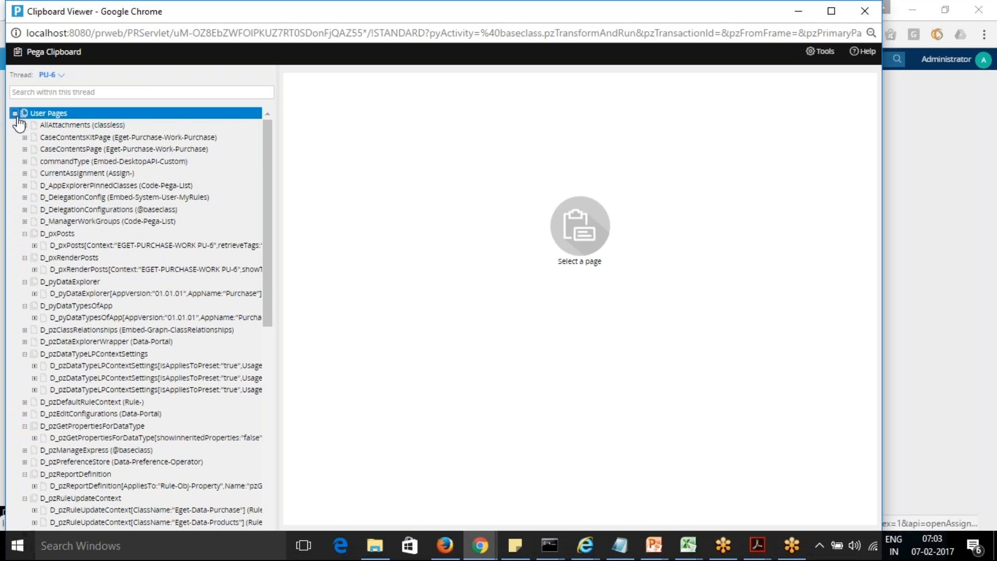
pyautogui.moveTo(270, 294); pyautogui.dragTo(275, 530)
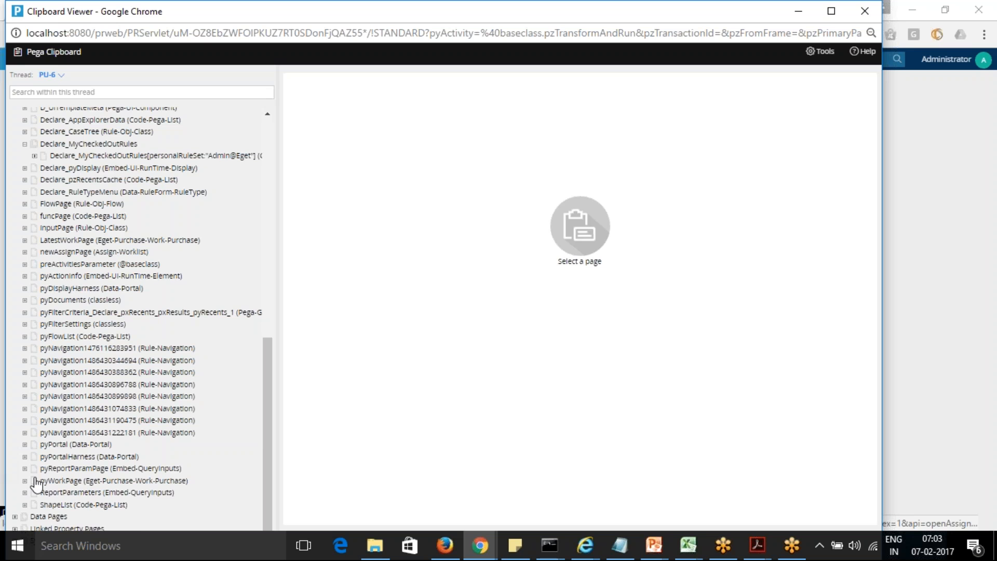
pyautogui.click(25, 480)
pyautogui.moveTo(267, 437); pyautogui.dragTo(268, 485)
pyautogui.click(34, 378)
pyautogui.click(85, 391)
pyautogui.click(89, 402)
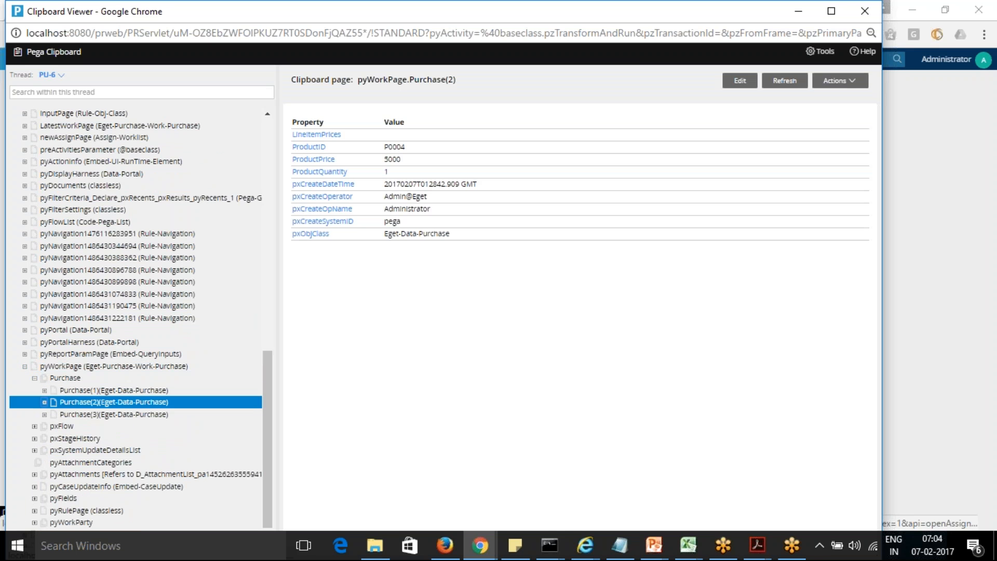
pyautogui.click(93, 415)
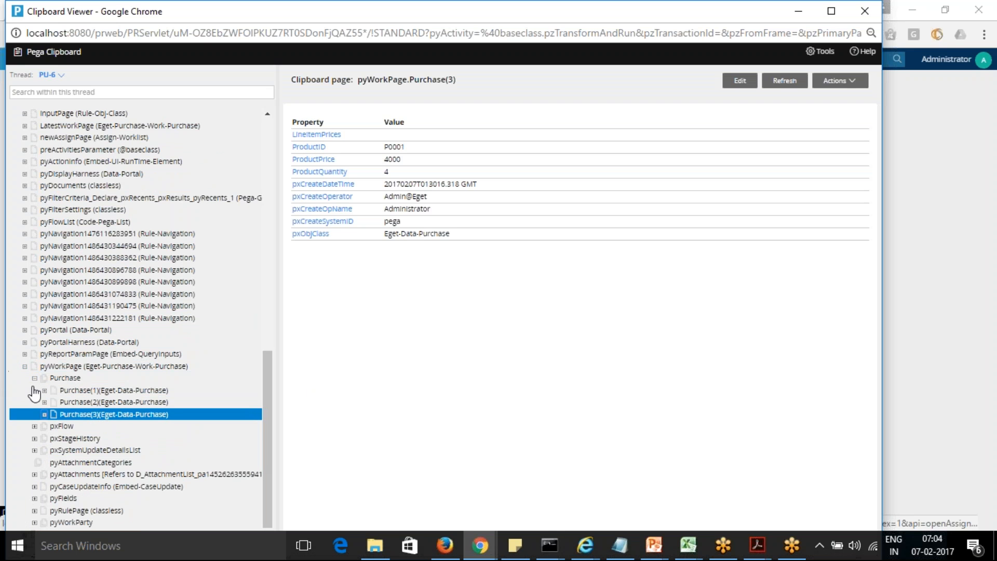
# Step: Expand the Thread data pages on the clipboard and examine the D_Products page for product P0004
pyautogui.click(34, 378)
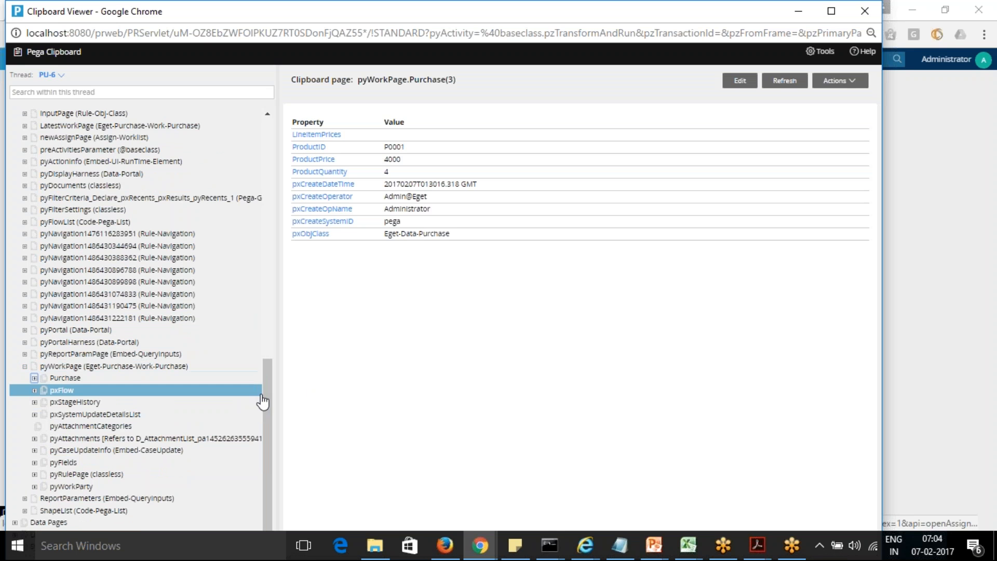
pyautogui.moveTo(269, 395); pyautogui.dragTo(270, 413)
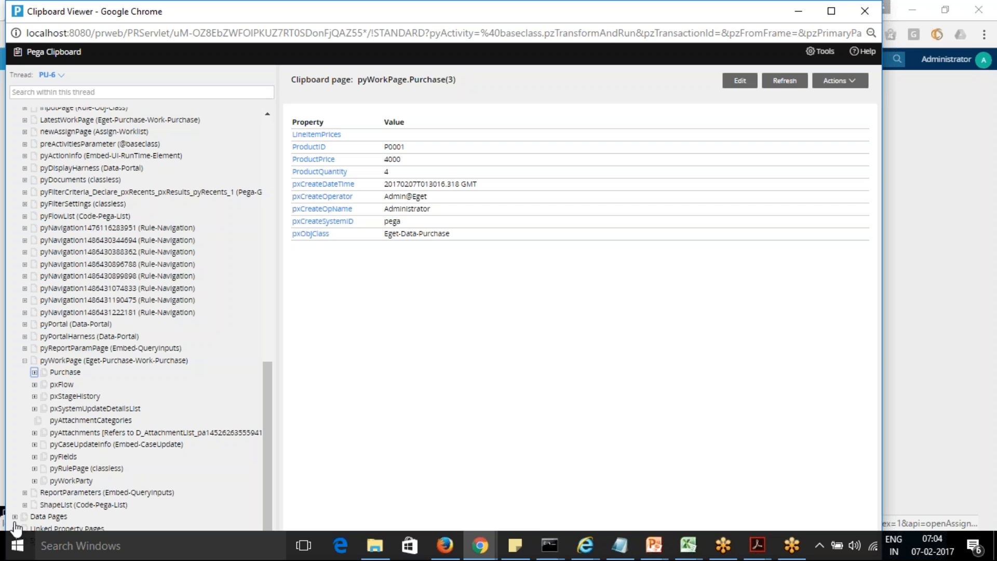
pyautogui.click(14, 517)
pyautogui.moveTo(266, 435); pyautogui.dragTo(270, 494)
pyautogui.click(24, 494)
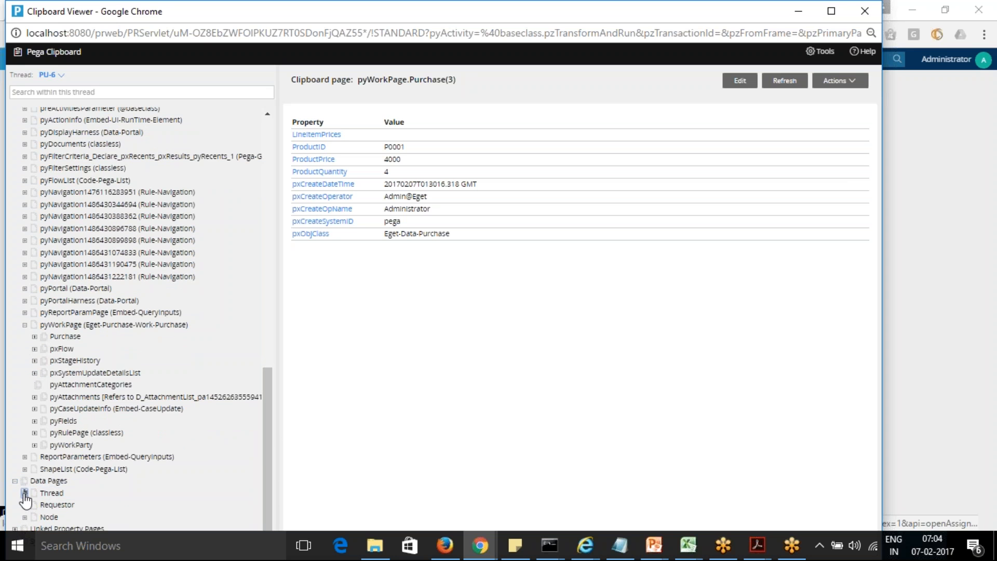
pyautogui.moveTo(265, 422); pyautogui.dragTo(276, 517)
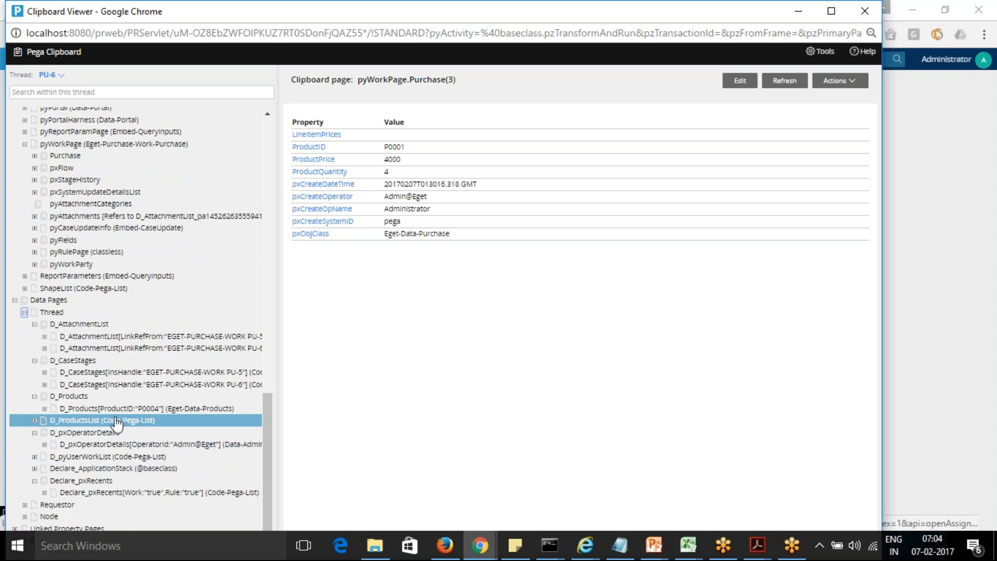
pyautogui.click(174, 409)
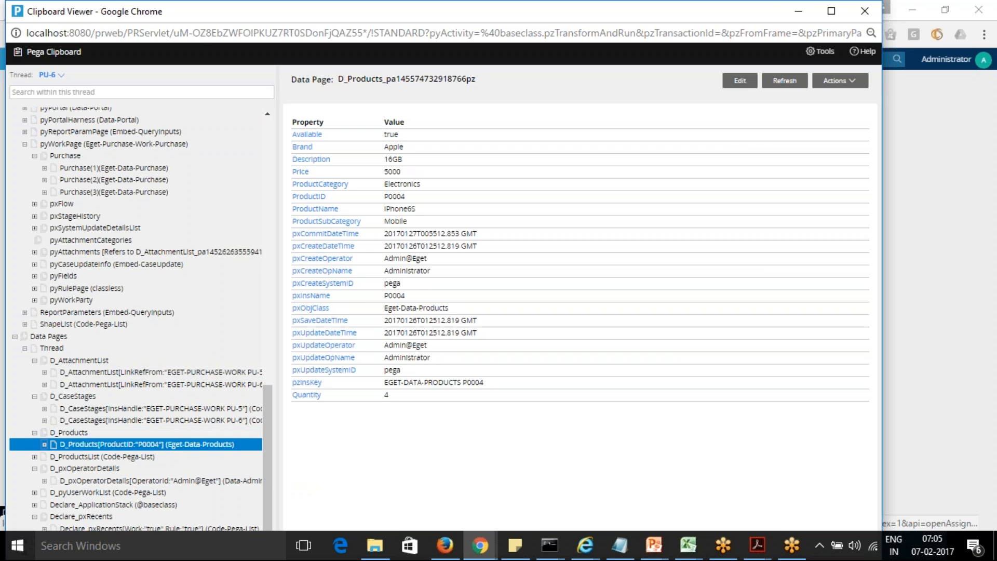
# Step: Return from the clipboard to the PU-6 case and reopen the SelectProducts assignment
pyautogui.click(799, 11)
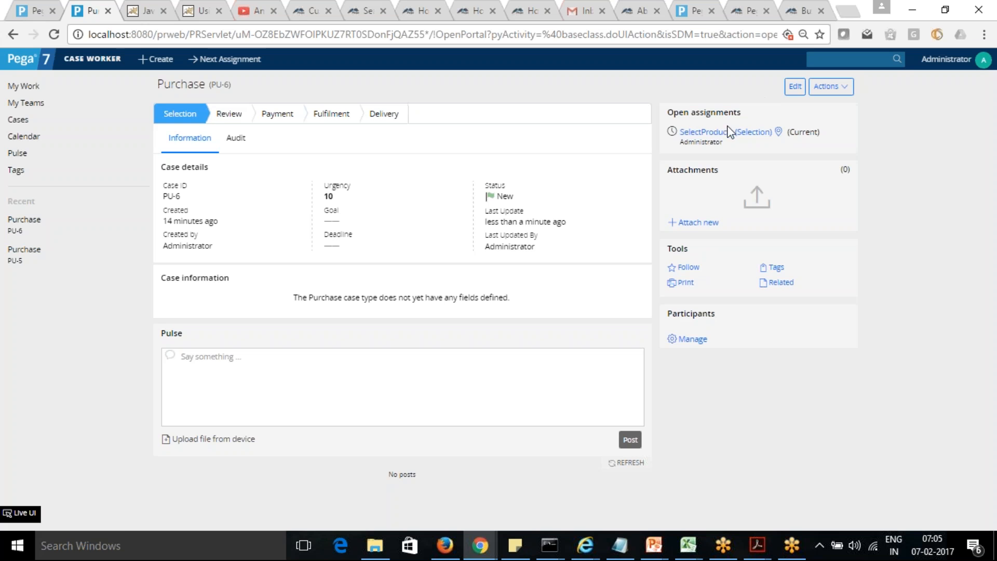
pyautogui.click(729, 133)
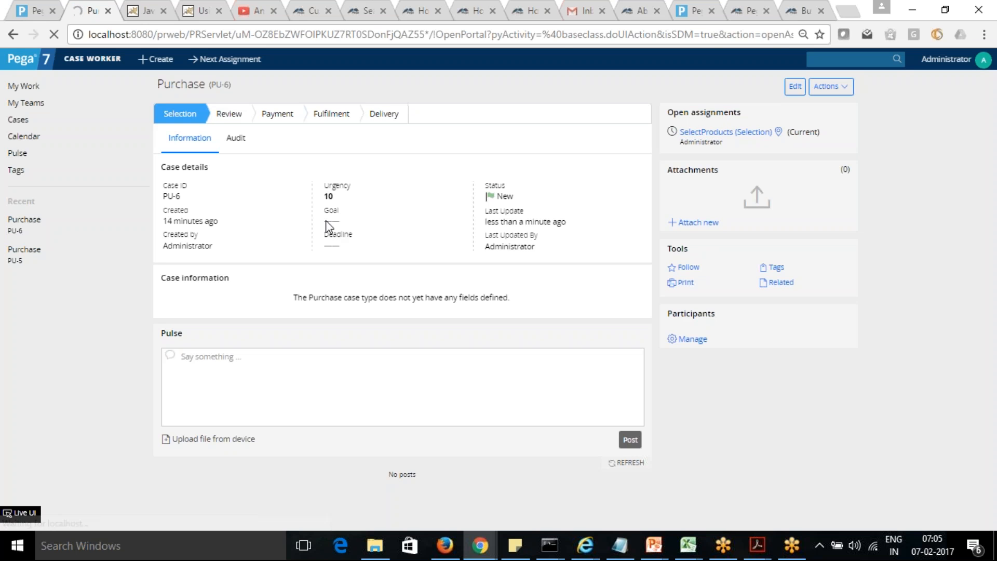
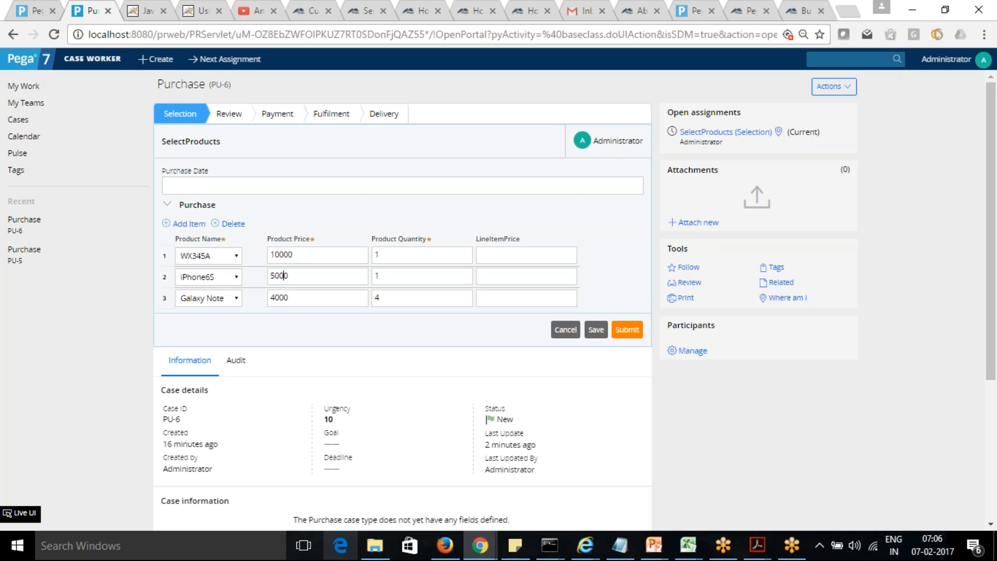
# Step: Start tracing in the Tracer and change the third Purchase row's product to iPhone7S in the PU-6 case
pyautogui.moveTo(480, 551)
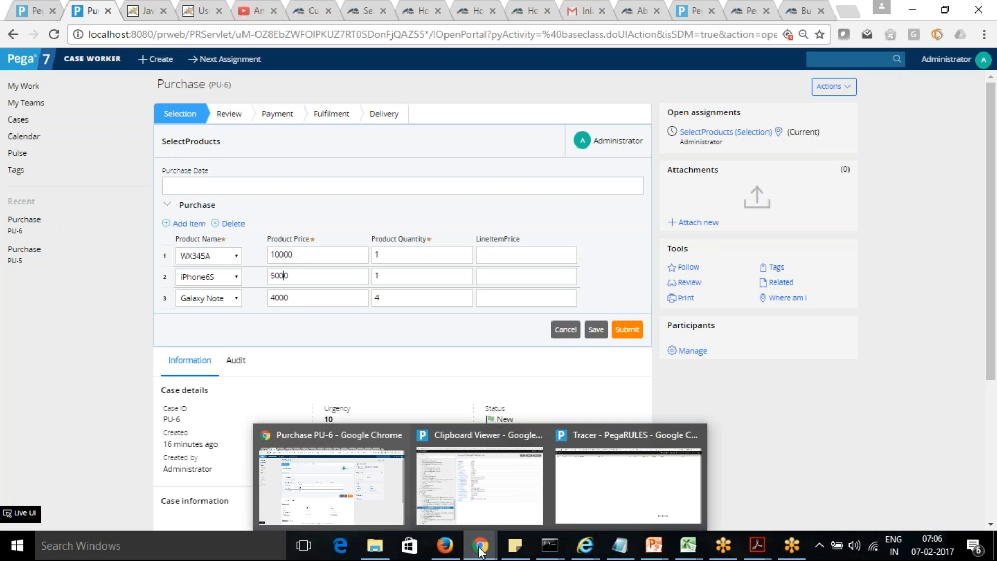
pyautogui.click(676, 479)
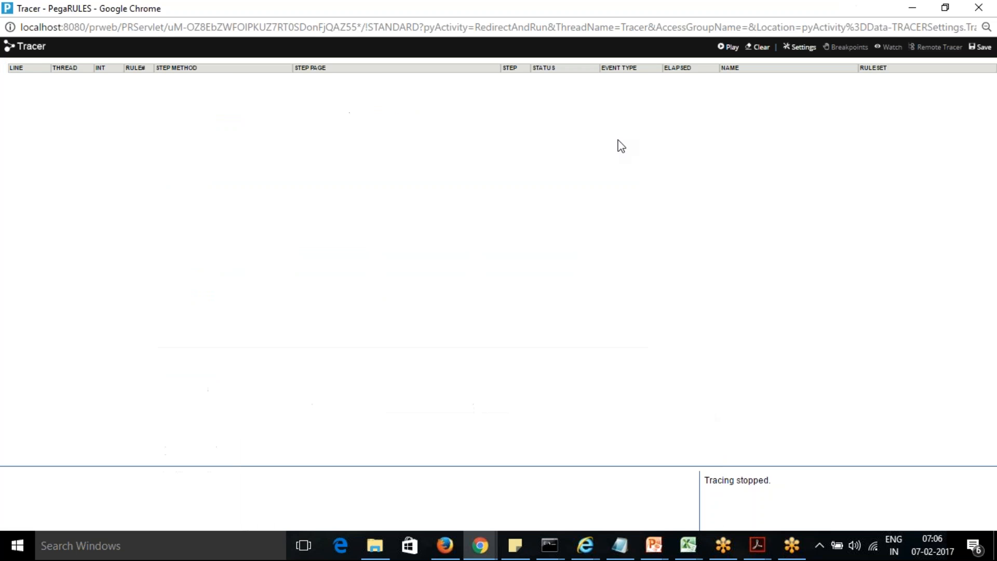
pyautogui.click(728, 47)
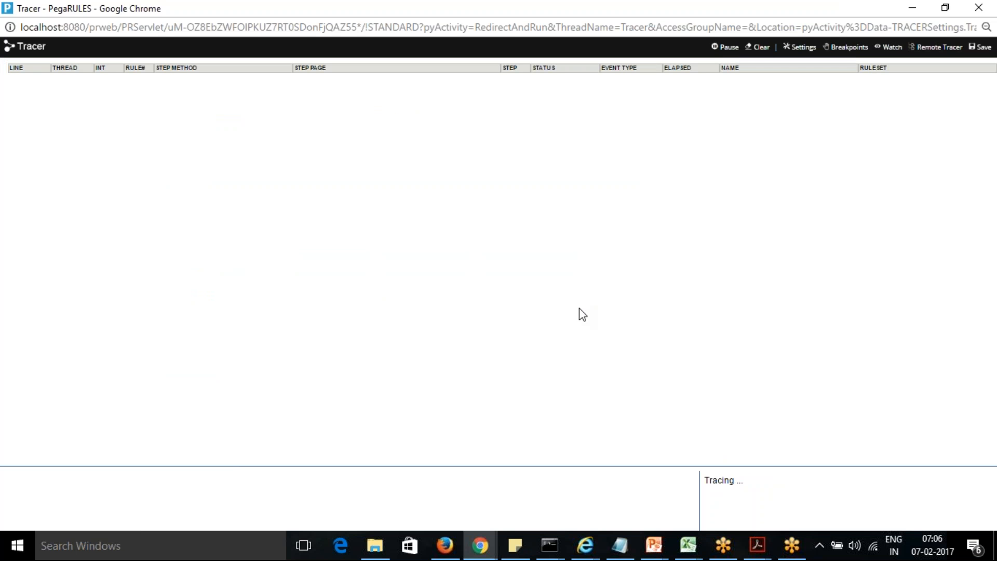
pyautogui.hotkey('alt', 'Tab')
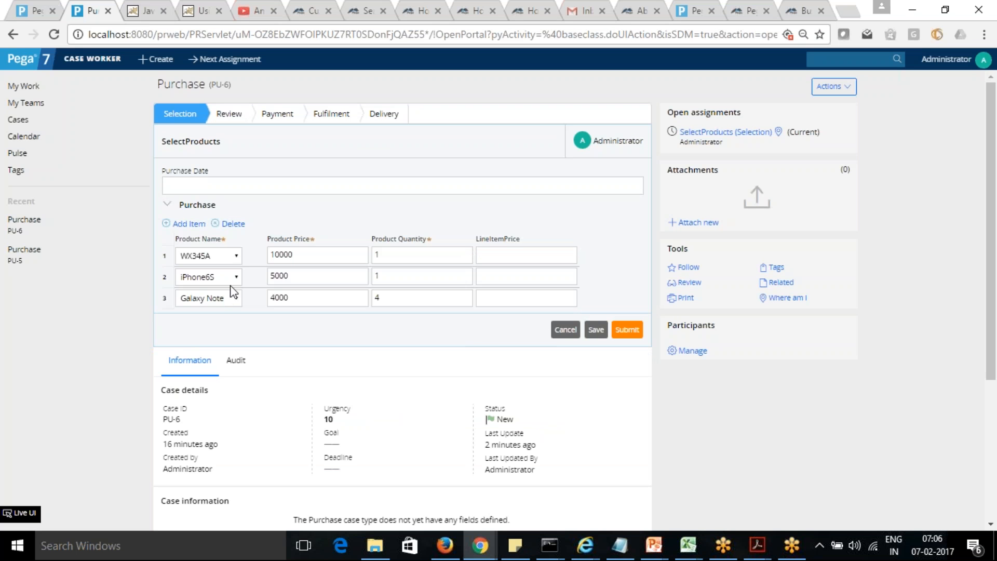
pyautogui.click(237, 299)
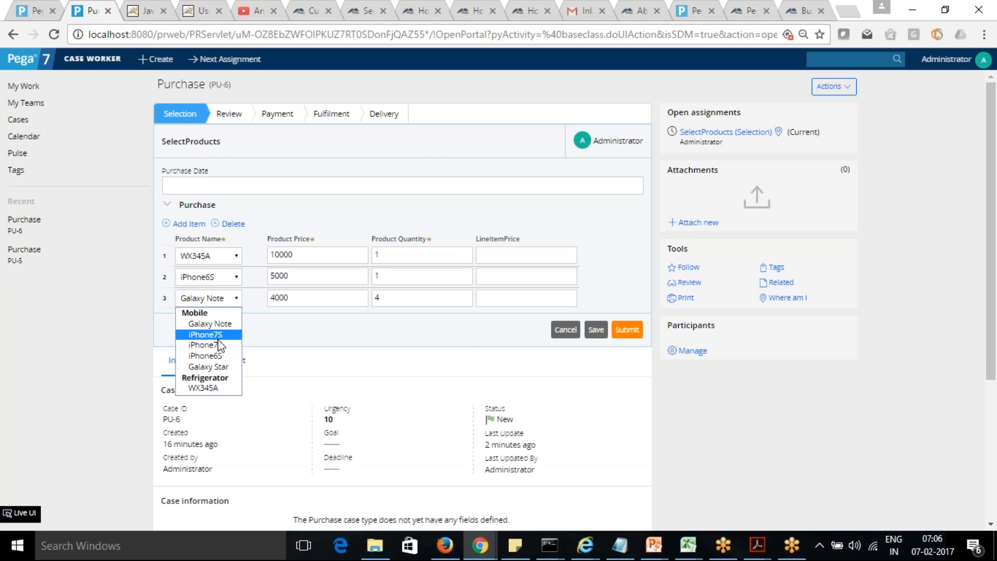
pyautogui.click(218, 338)
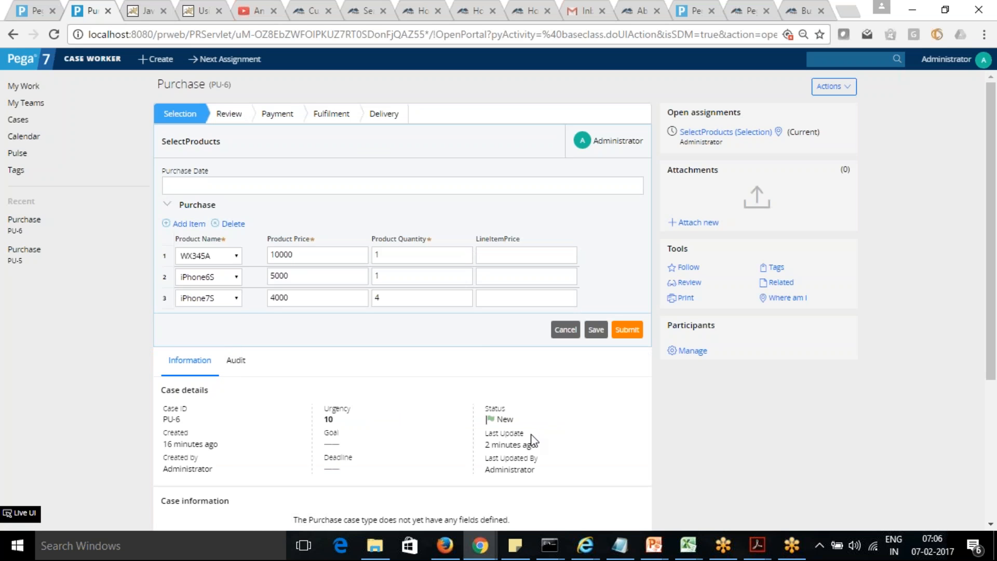
# Step: Find the SetProductPrice events in the Tracer and check the product and price on the D_Products page of the pxCallObjOpen activity end
pyautogui.moveTo(480, 545)
pyautogui.click(581, 500)
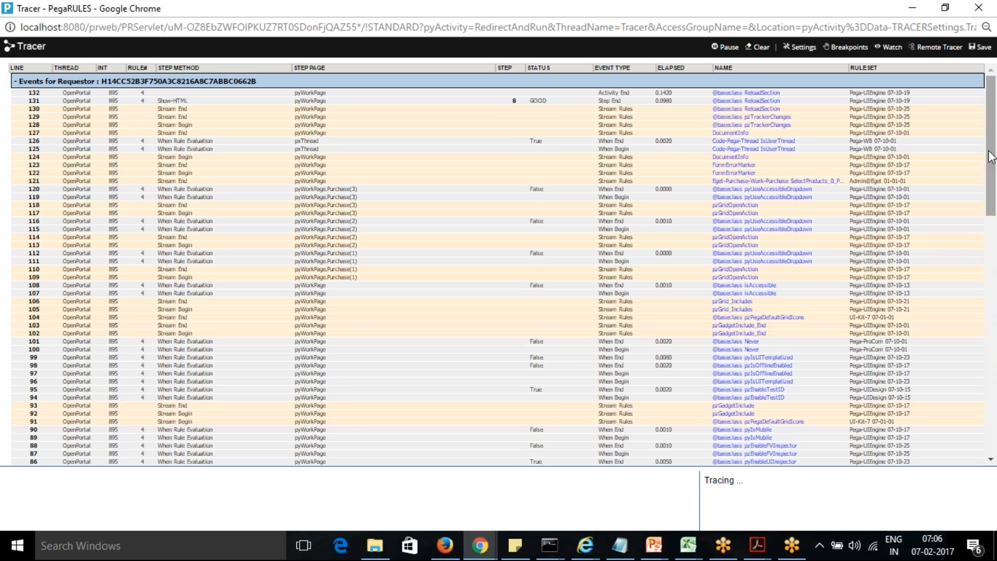
pyautogui.moveTo(991, 156); pyautogui.dragTo(996, 358)
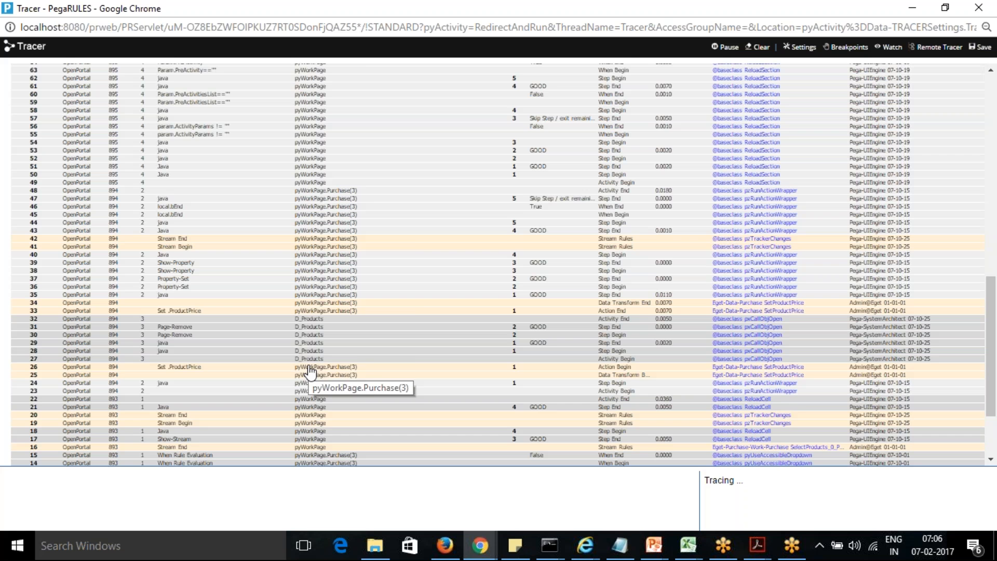
pyautogui.click(311, 320)
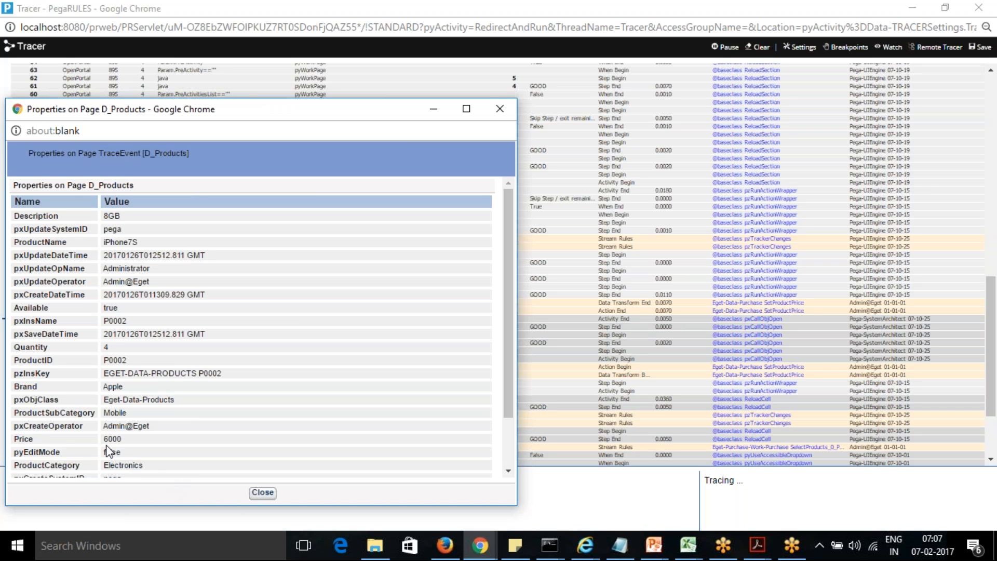
pyautogui.click(500, 108)
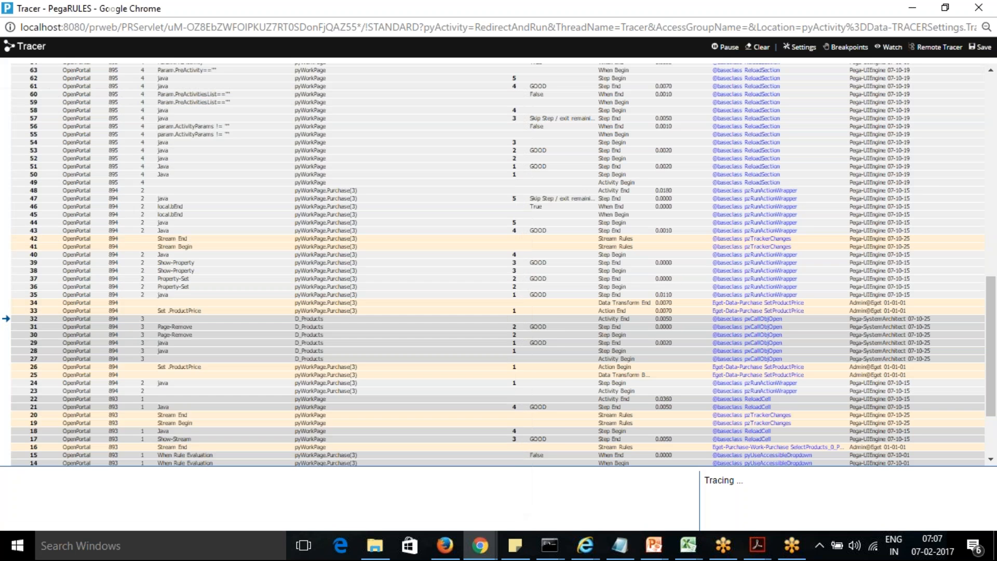
# Step: Examine the pyWorkPage.Purchase(3) properties at the end of the Set .ProductPrice action and compare them with the third row in the PU-6 case
pyautogui.click(338, 314)
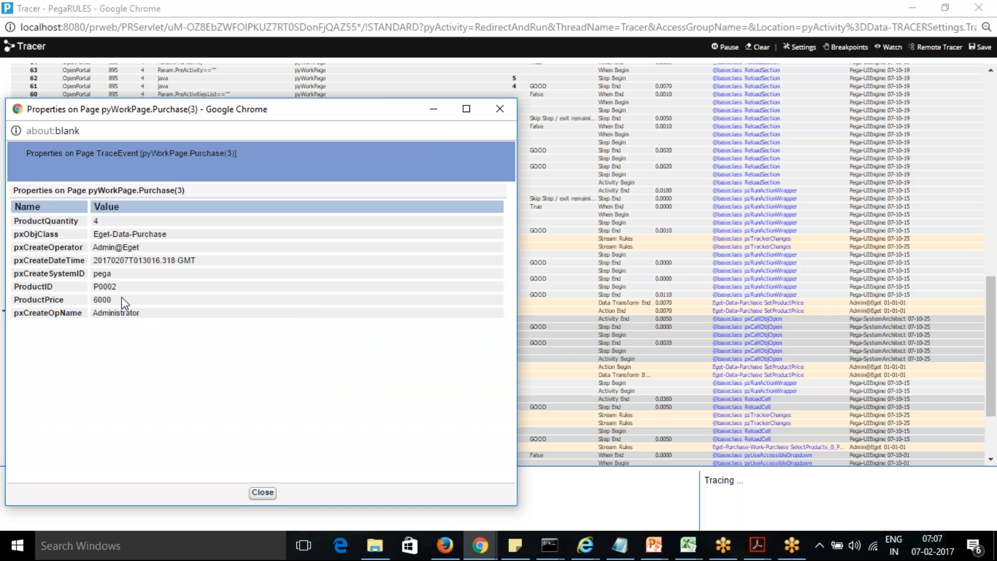
pyautogui.click(434, 110)
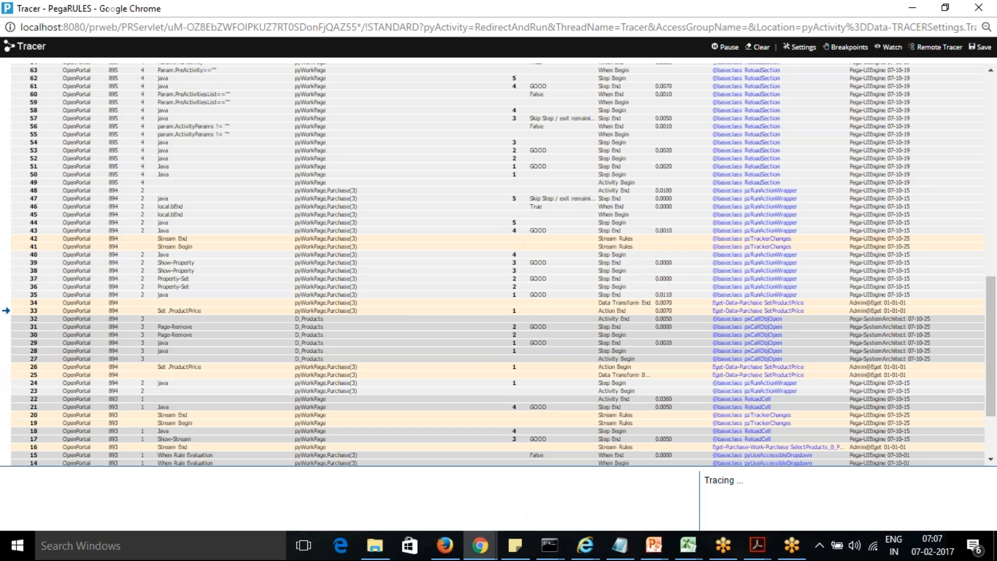
pyautogui.click(407, 311)
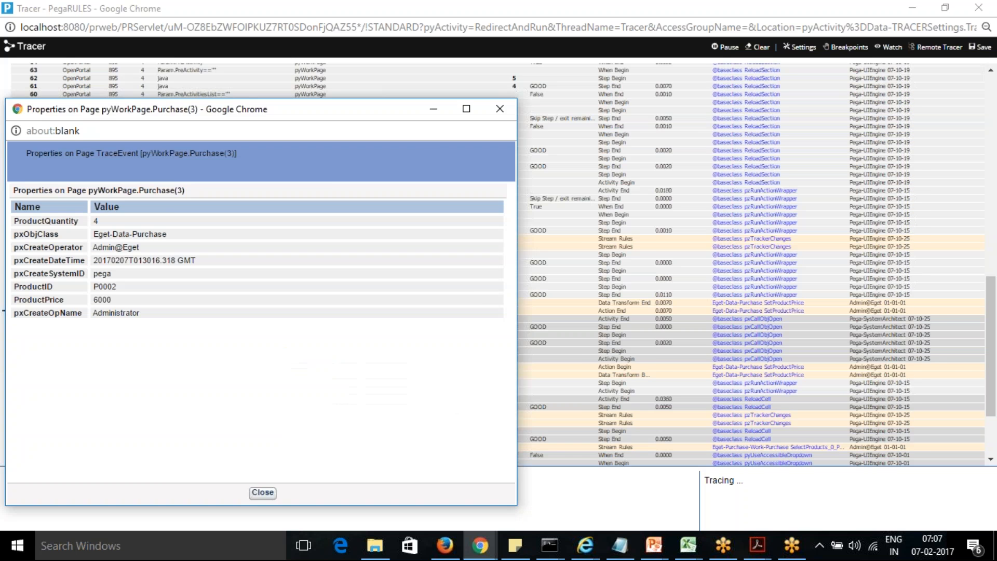
pyautogui.hotkey('alt', 'Tab')
pyautogui.hotkey('alt', 'Tab')
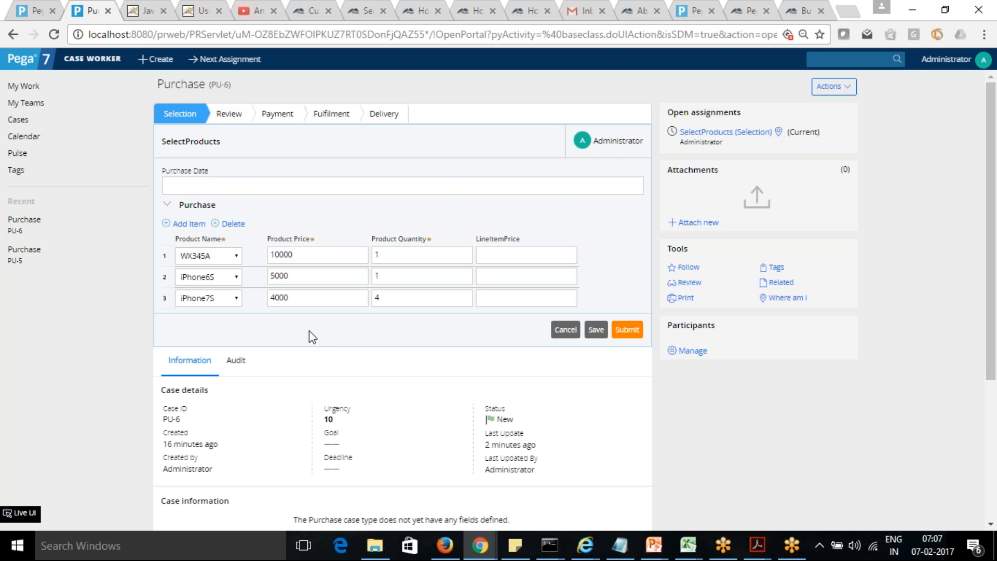
pyautogui.hotkey('alt', 'Tab')
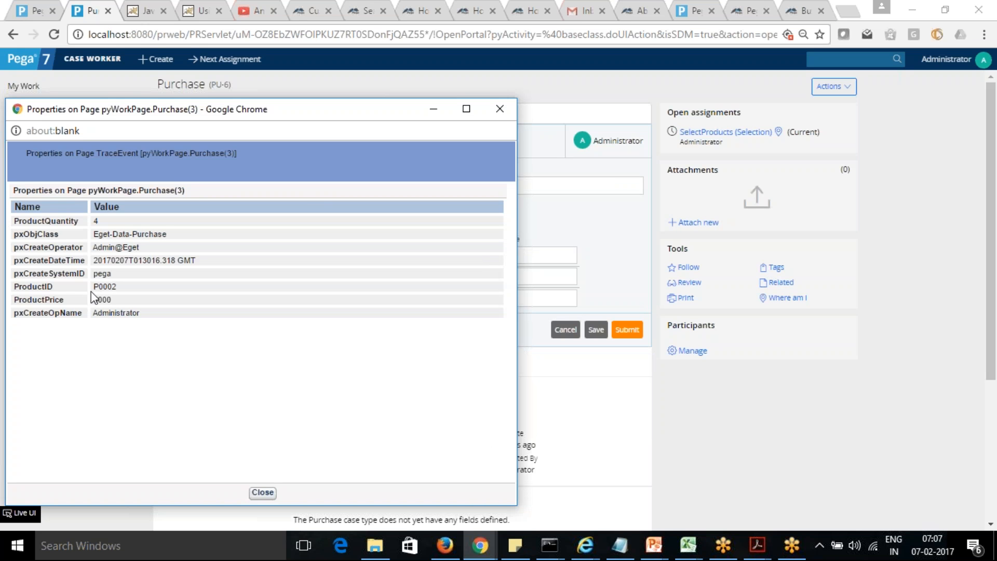
pyautogui.hotkey('alt', 'Tab')
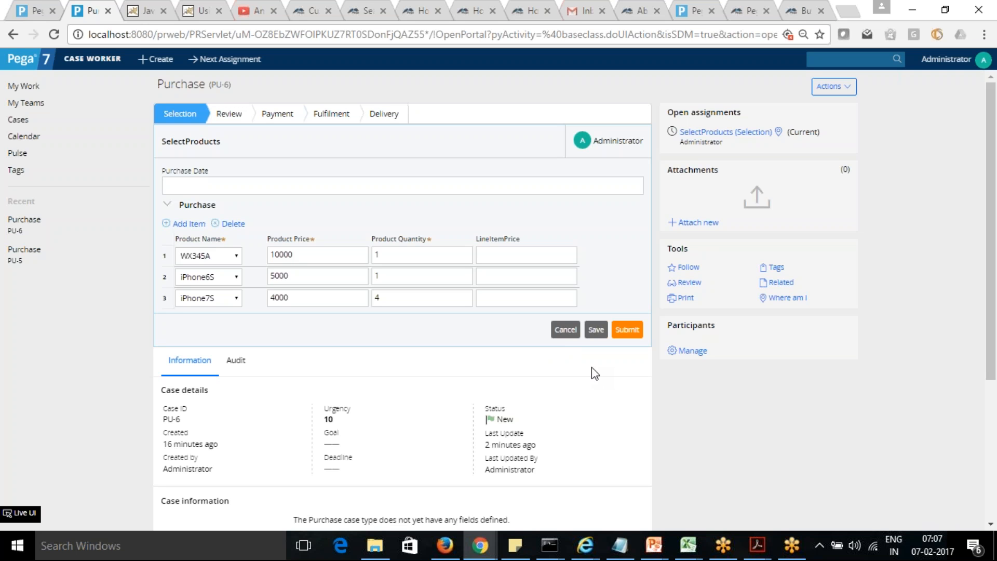
# Step: Refresh the PU-6 case, then close the Purchase(3) properties window and minimize the Tracer
pyautogui.click(851, 91)
pyautogui.click(826, 102)
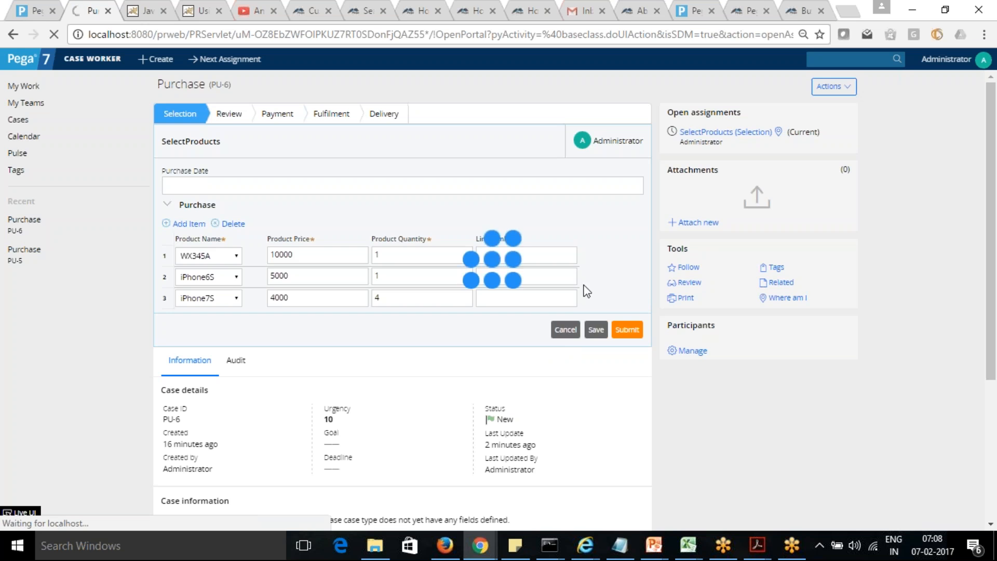
pyautogui.hotkey('alt', 'Tab')
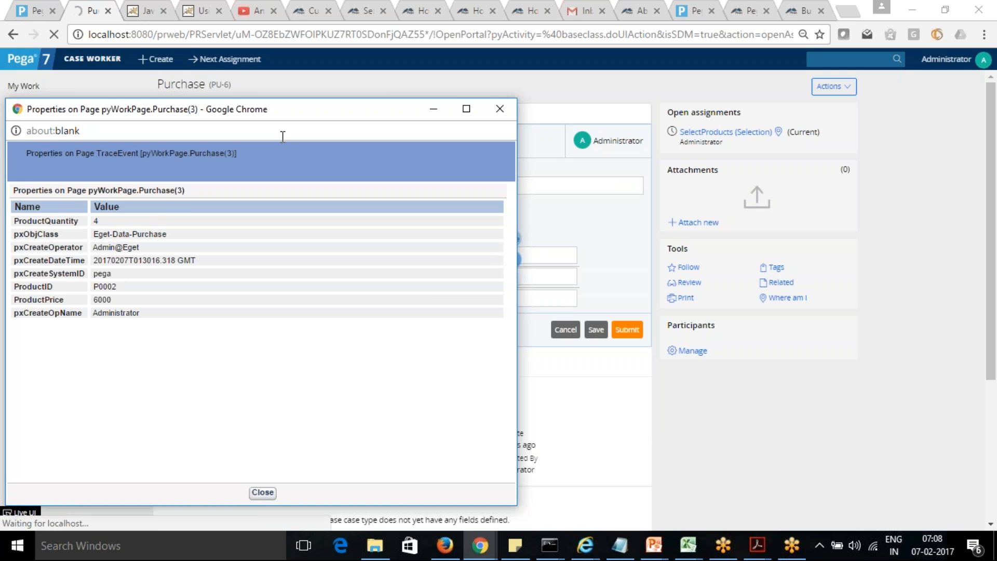
pyautogui.click(500, 109)
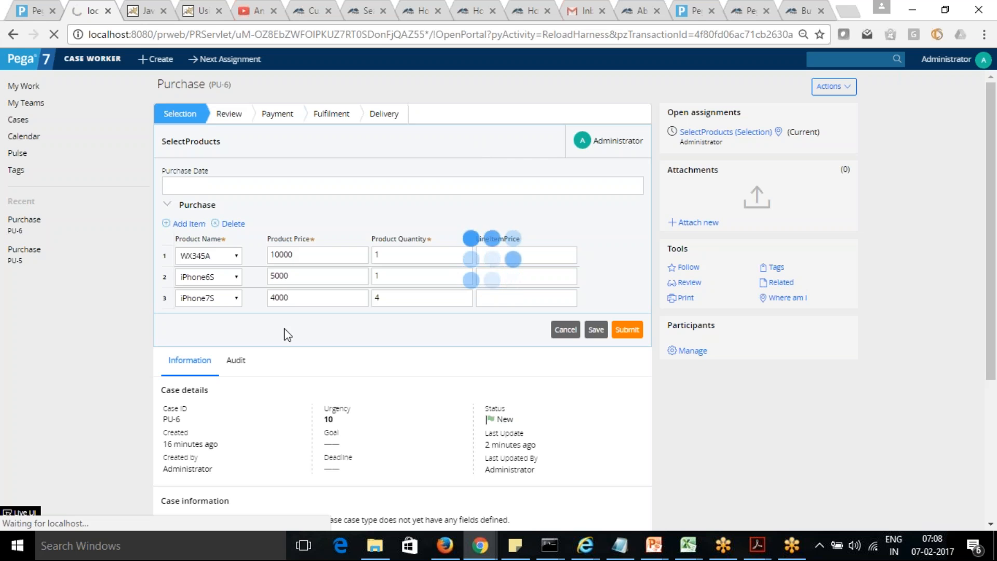
pyautogui.moveTo(480, 545)
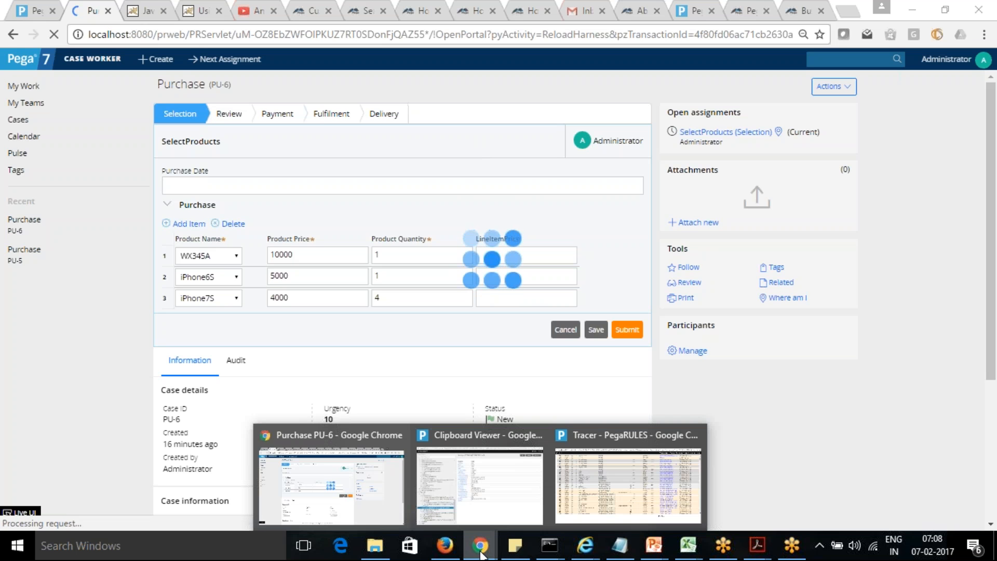
pyautogui.click(629, 483)
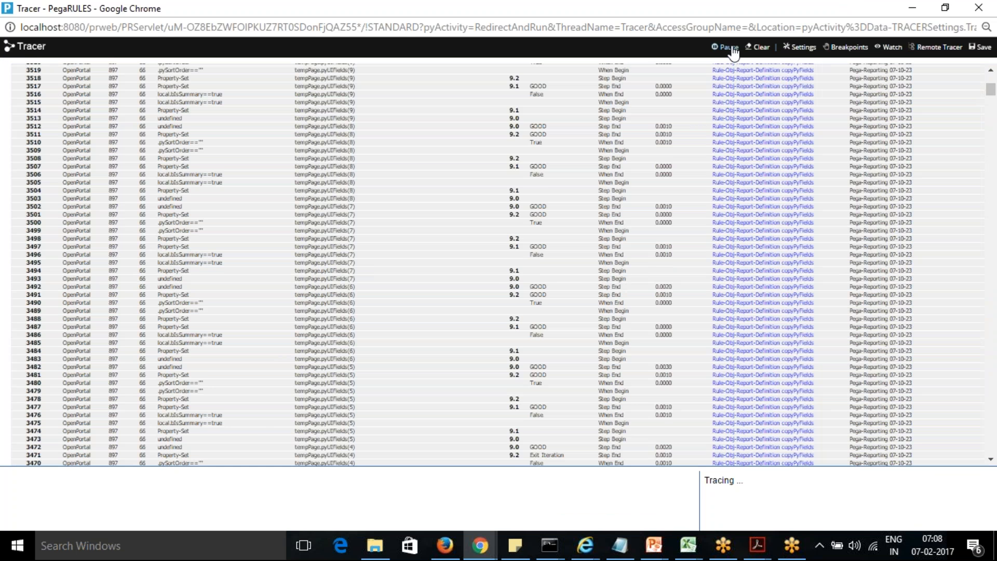
pyautogui.click(912, 7)
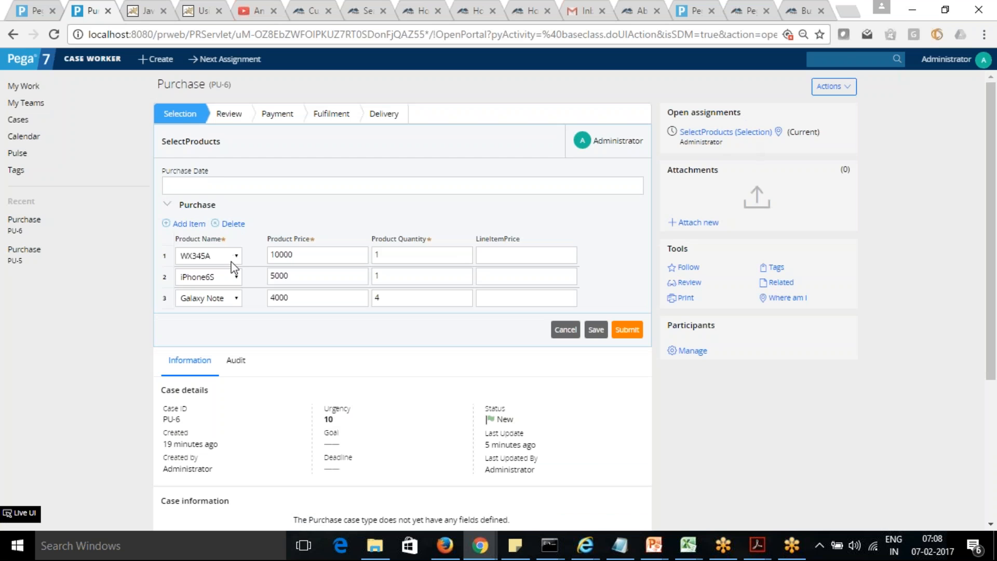
# Step: Change the third Purchase row's product to Galaxy Star and leave the product field to trigger its change action
pyautogui.click(237, 296)
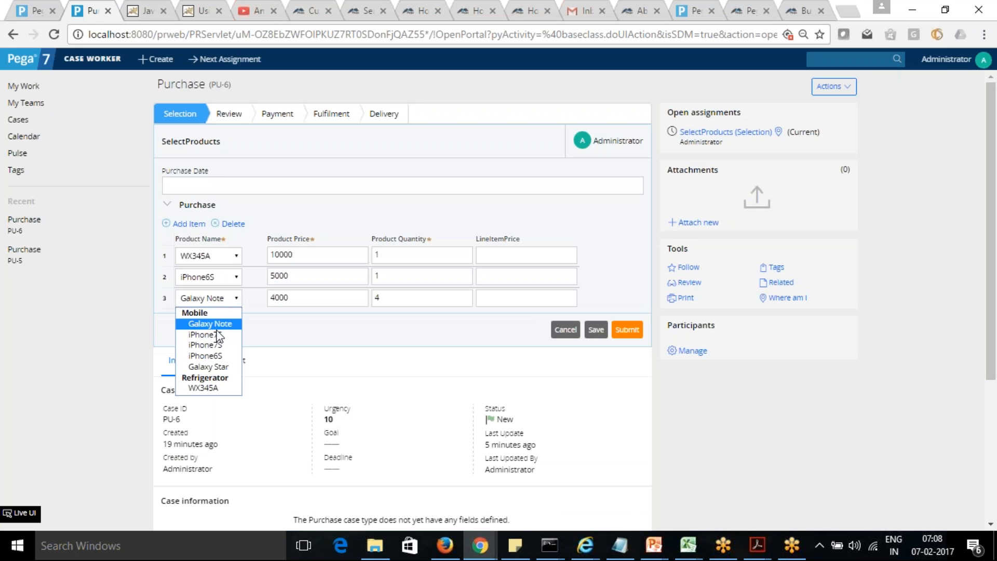
pyautogui.click(214, 366)
pyautogui.press('Tab')
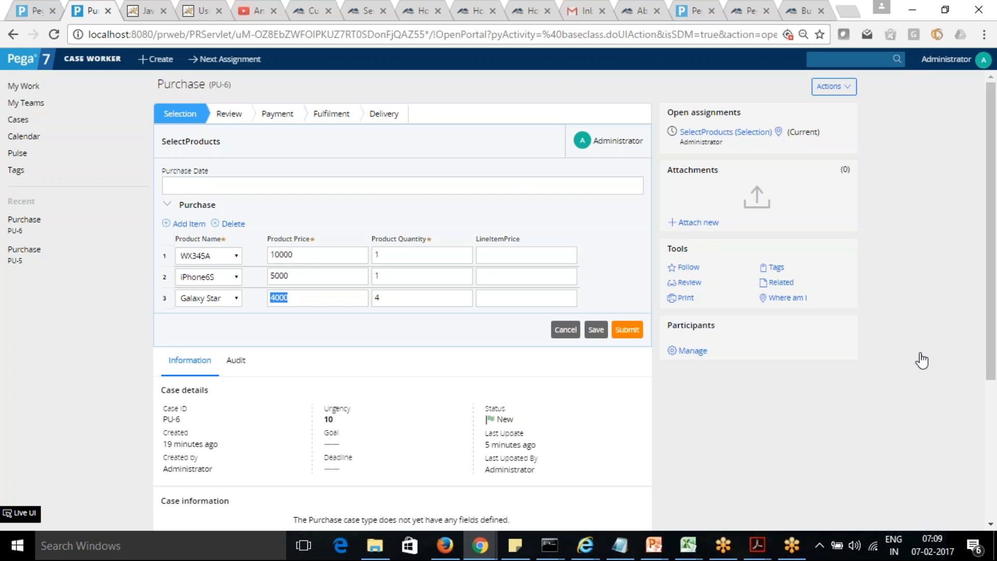
pyautogui.click(882, 383)
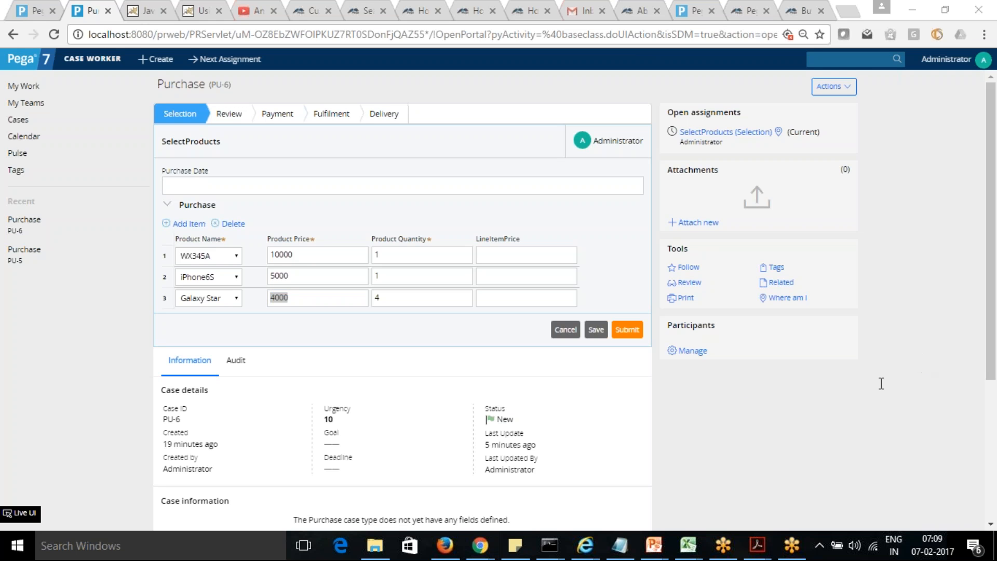